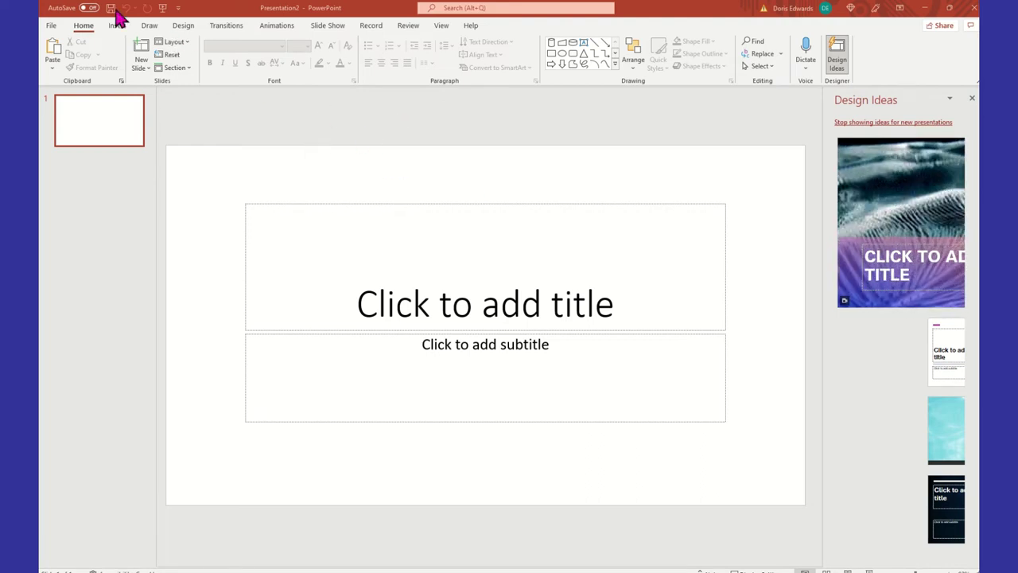
Step: Set a custom slide size of 8.5 in wide by 11 in high and scale the content with Ensure Fit
click(194, 25)
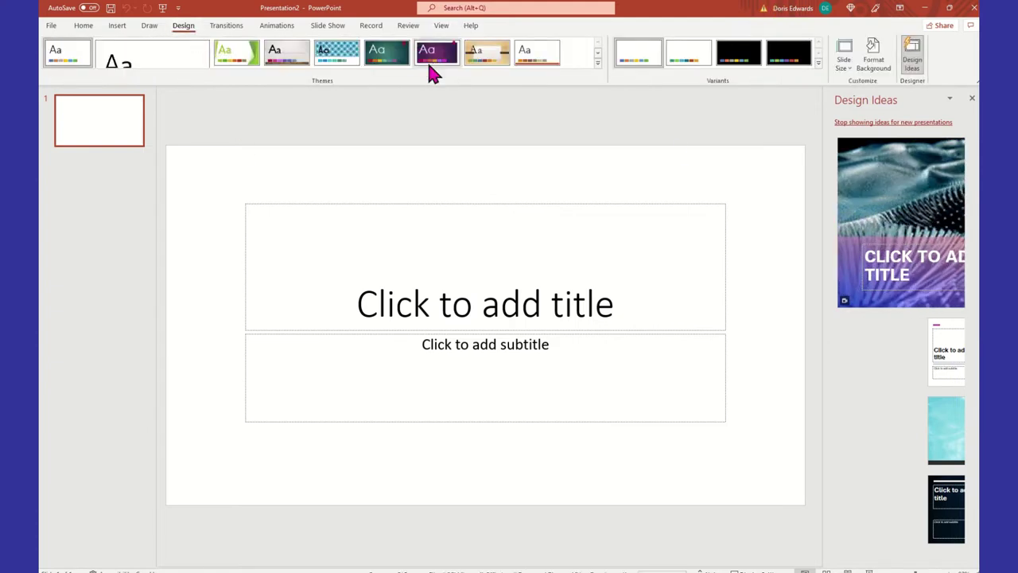
click(851, 70)
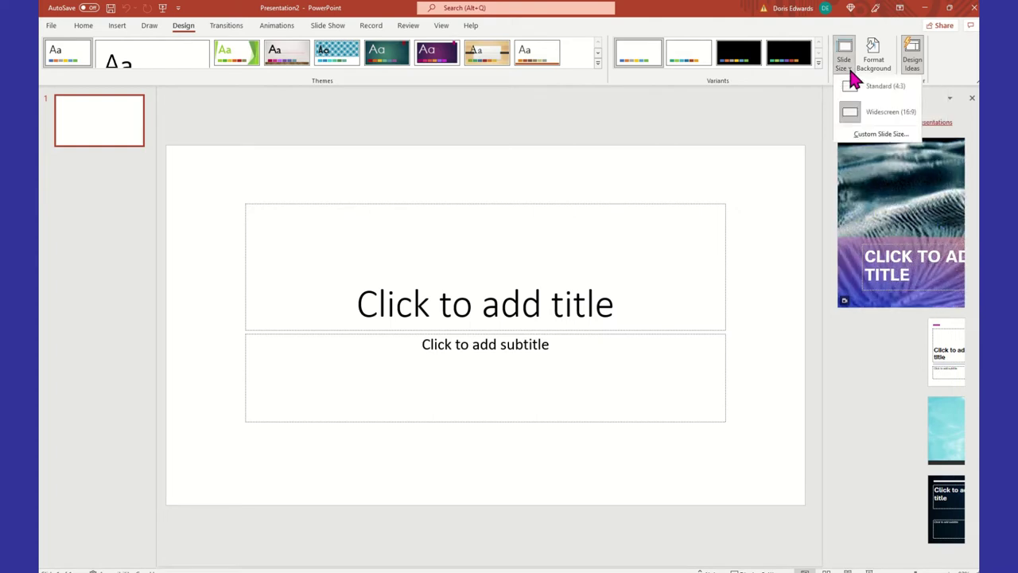
click(878, 136)
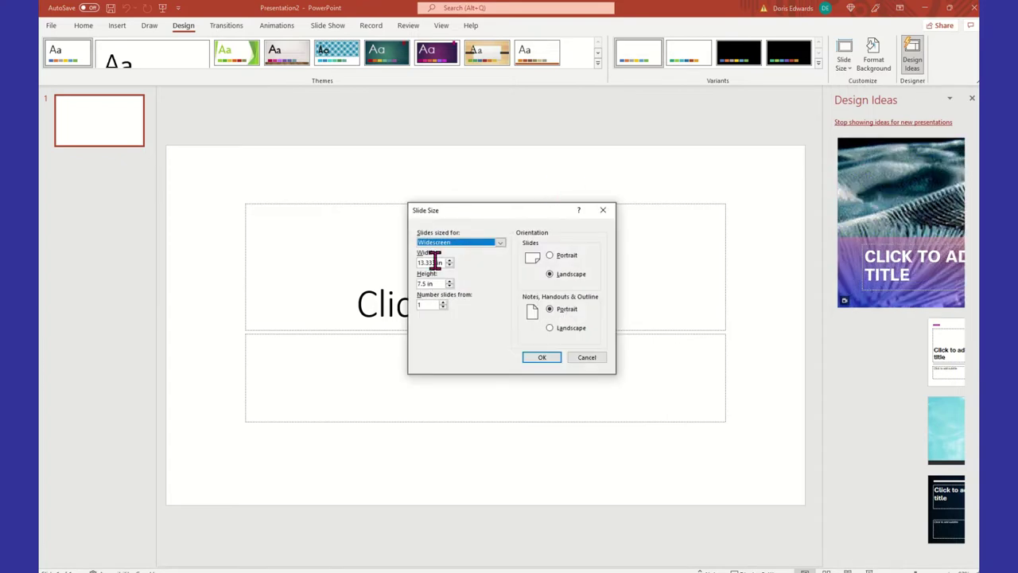
drag(443, 261, 382, 262)
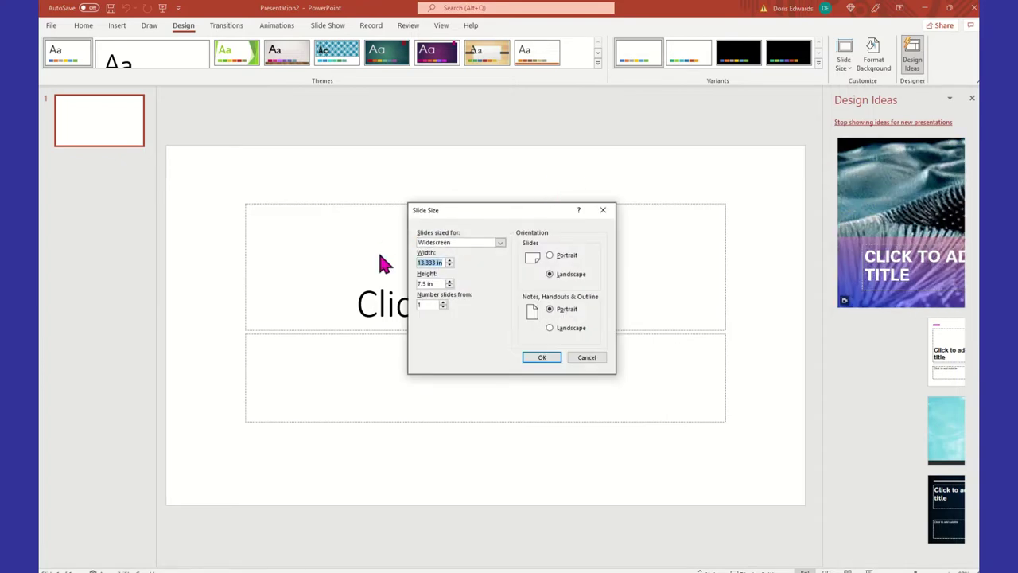
text(8.5)
key(Tab)
text(11)
key(Tab)
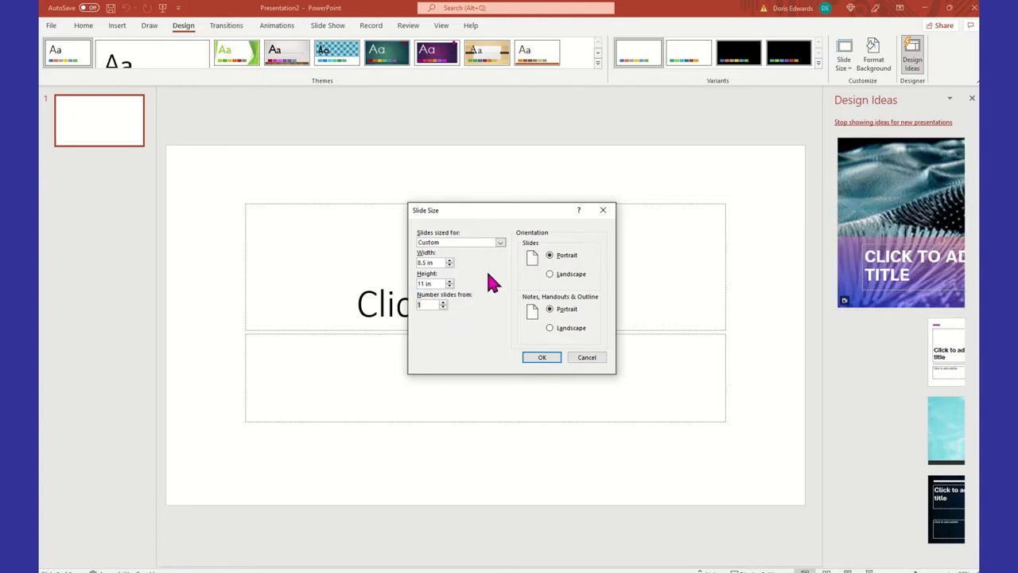
key(Tab)
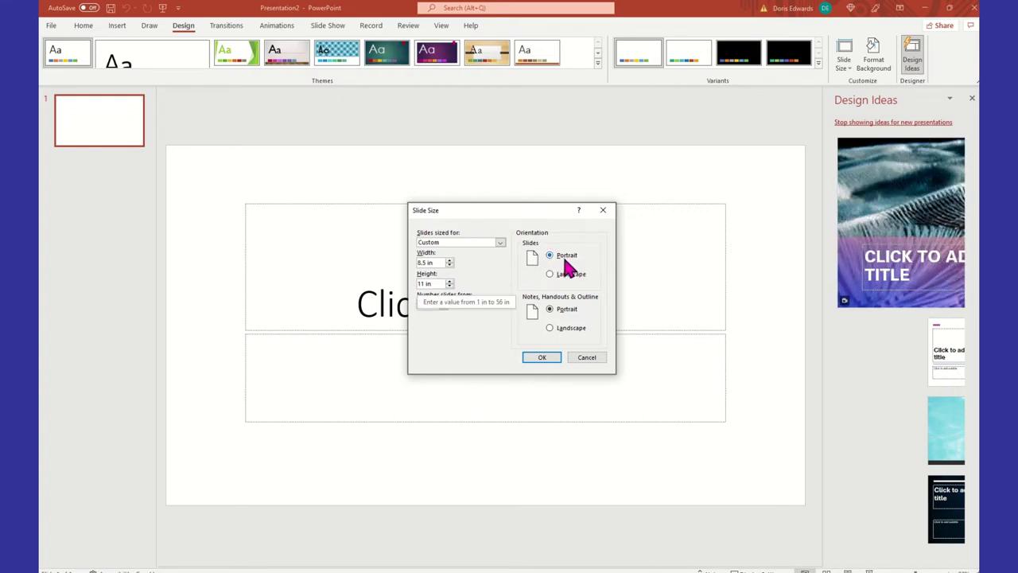
click(542, 358)
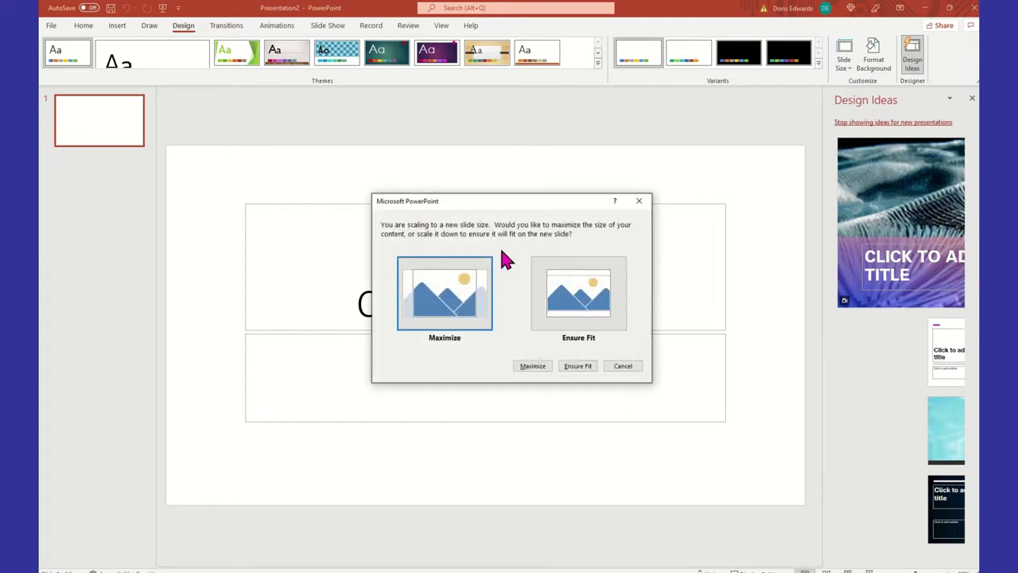
click(566, 291)
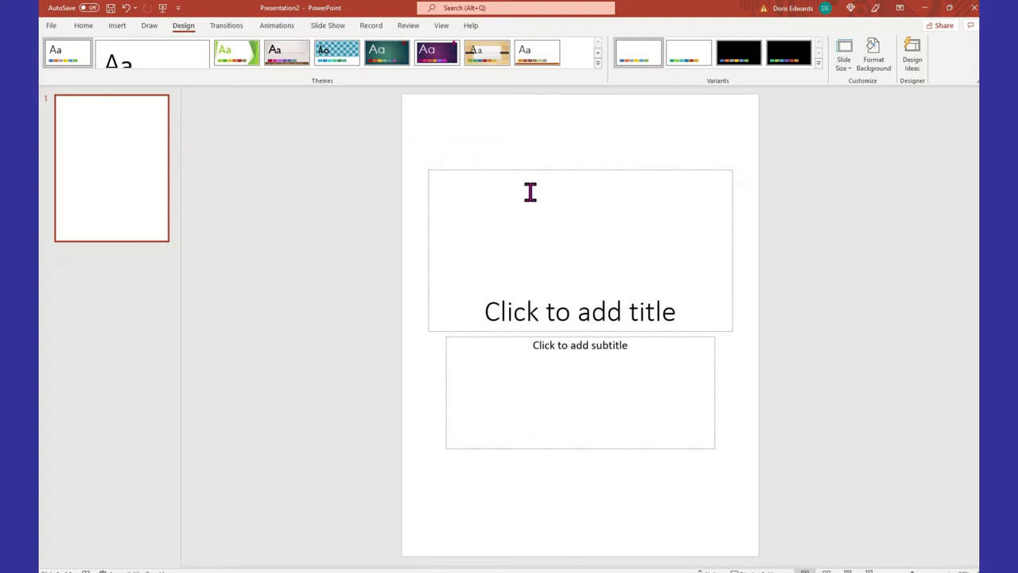
Step: Change the slide's layout to Blank
click(117, 132)
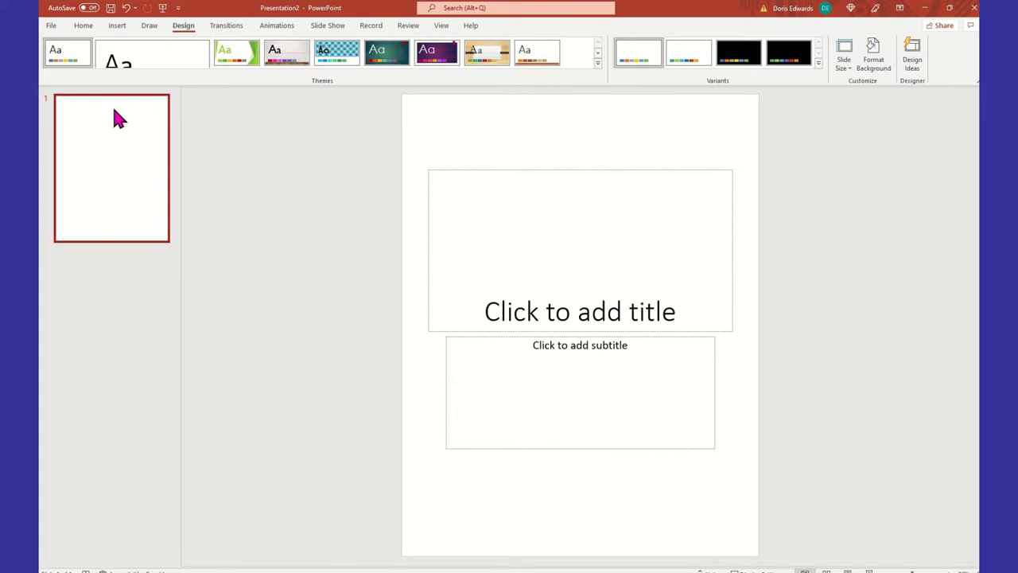
right_click(117, 126)
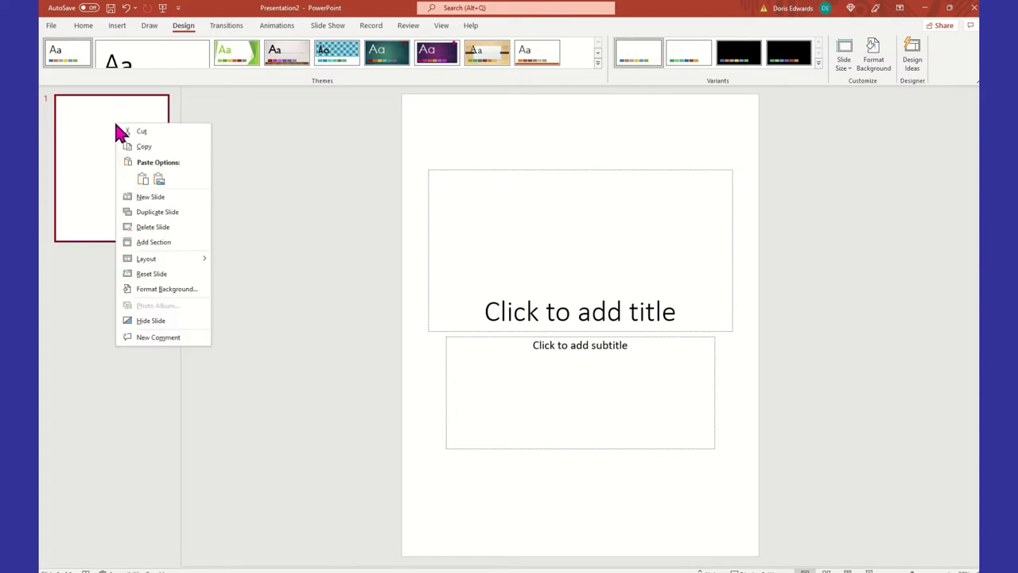
mouse_move(149, 263)
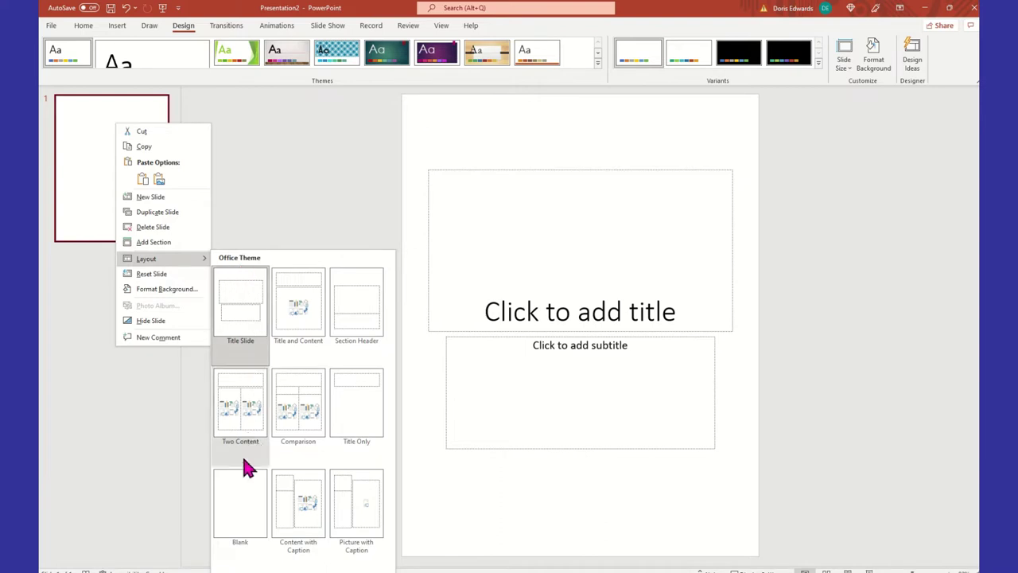
click(237, 521)
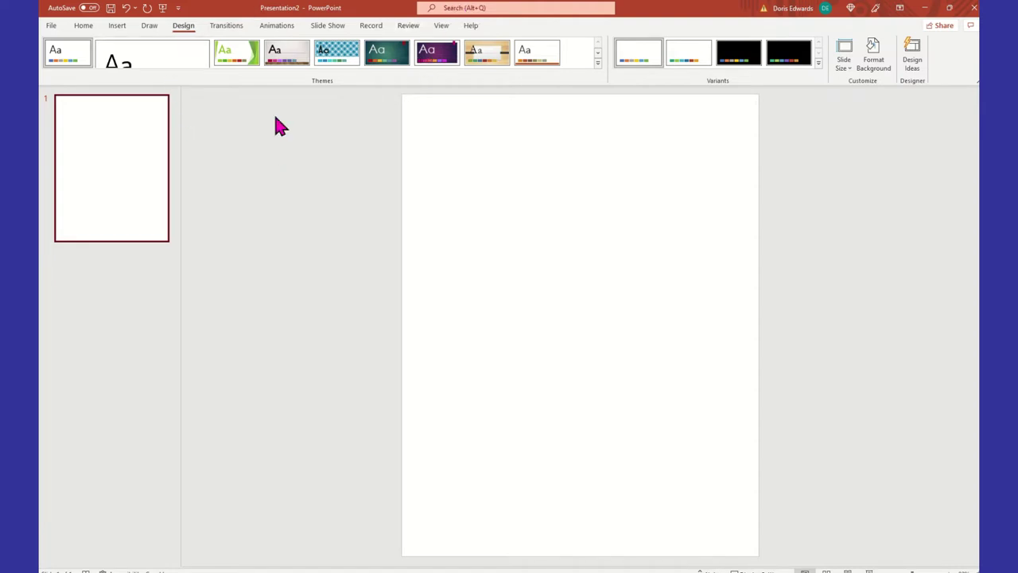
Step: Search online pictures for "wine bottle" and filter the results to the Clipart type
click(118, 26)
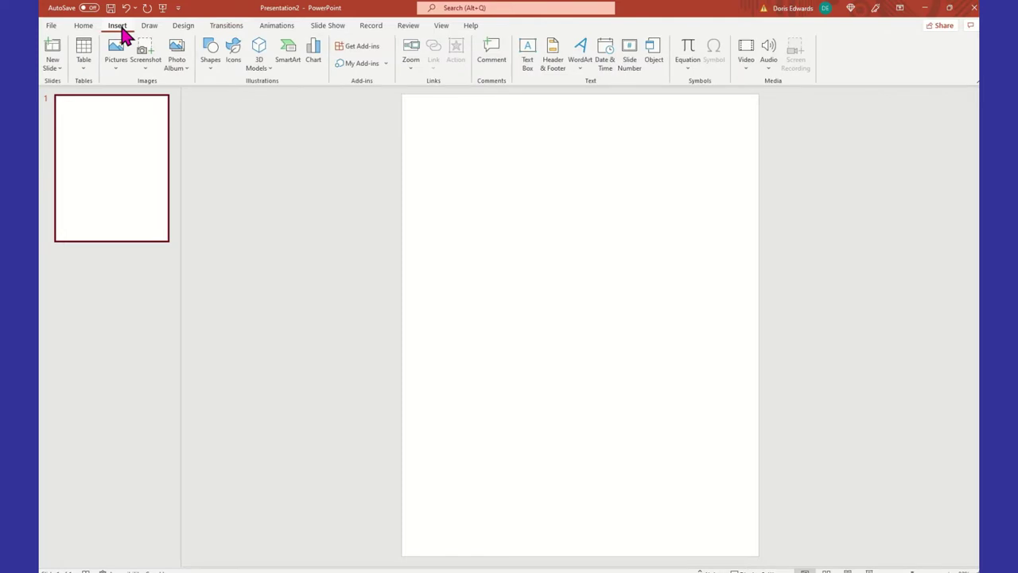
click(115, 63)
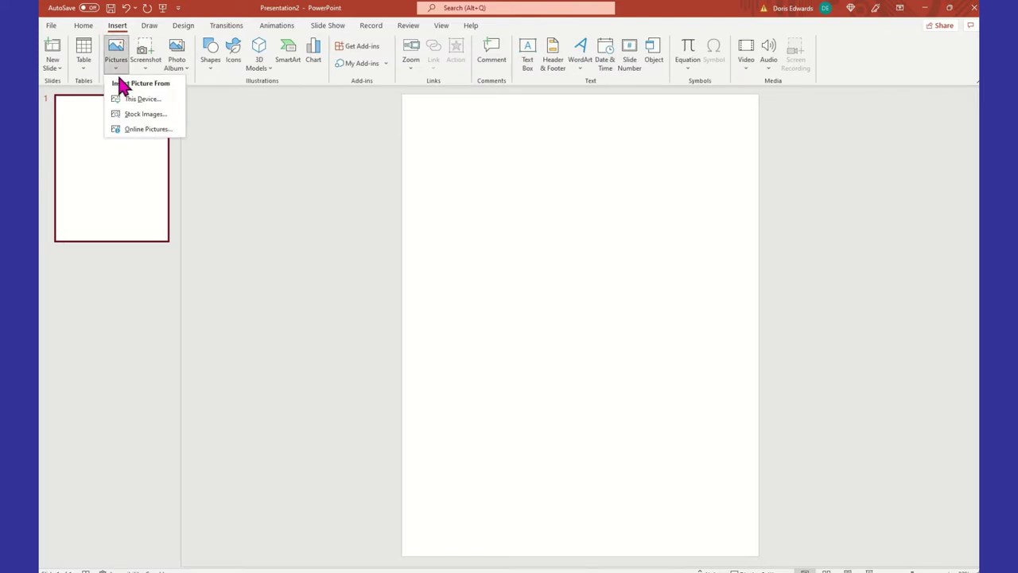
click(147, 129)
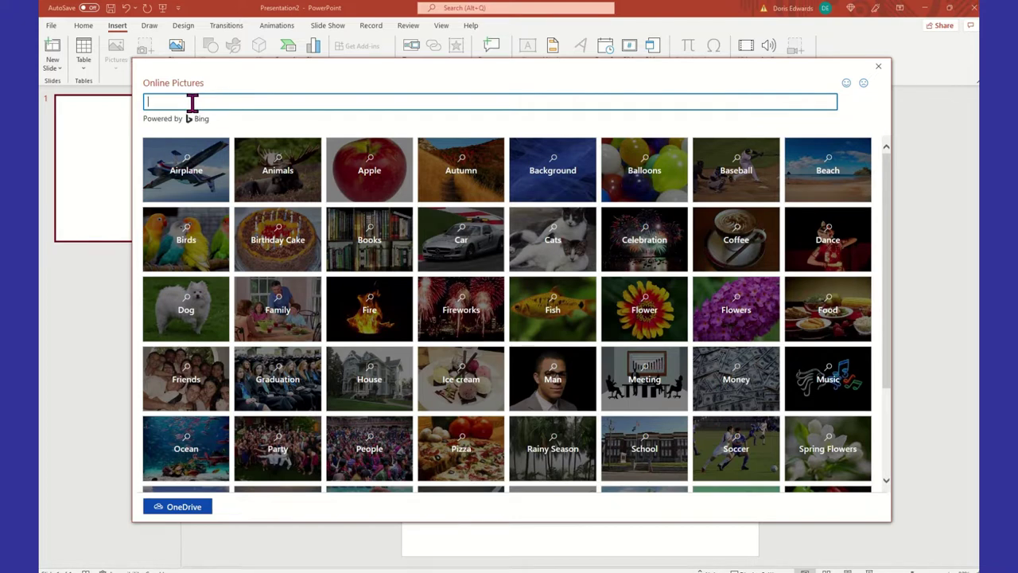
text(wine bottle)
key(Return)
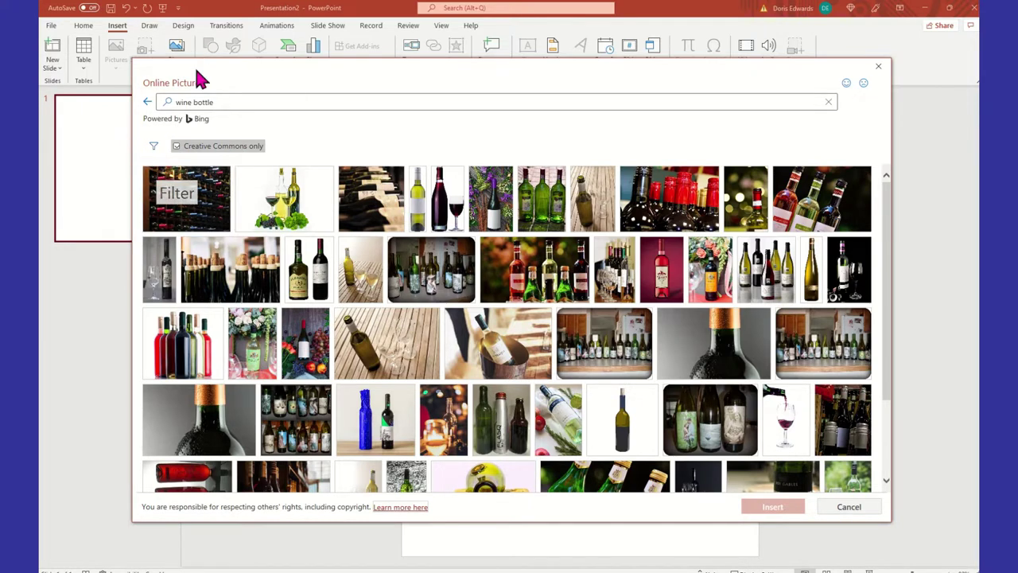
click(153, 145)
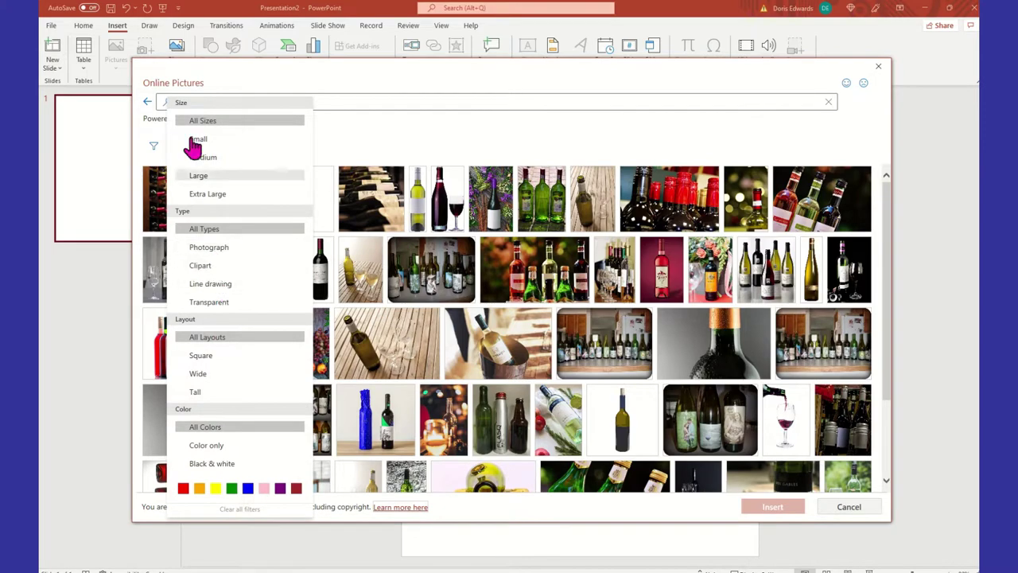
click(205, 270)
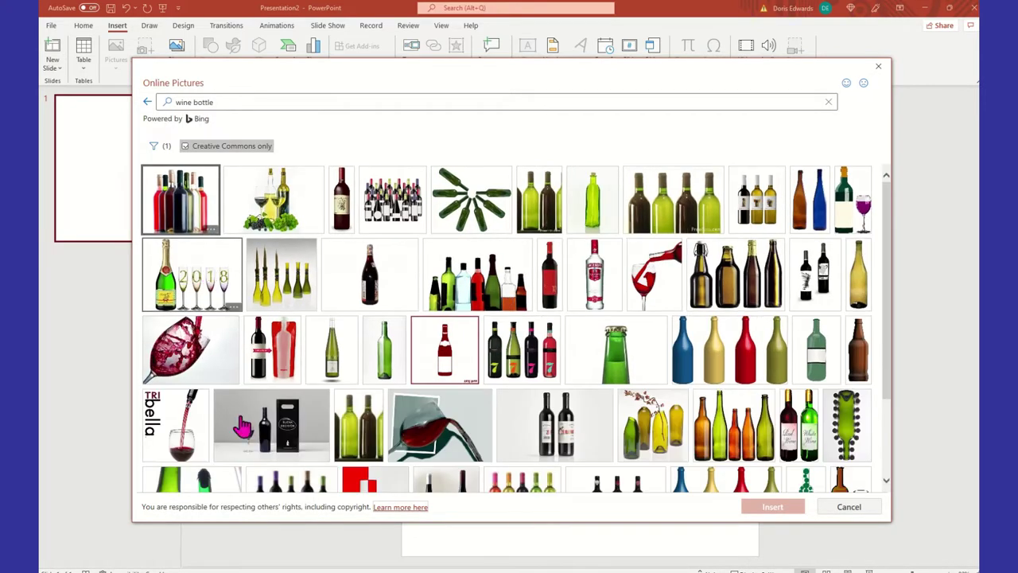
Step: Find the picture of the blue, yellow, red and green bottles among the results and insert it on the slide
scroll(376, 332, down, 3)
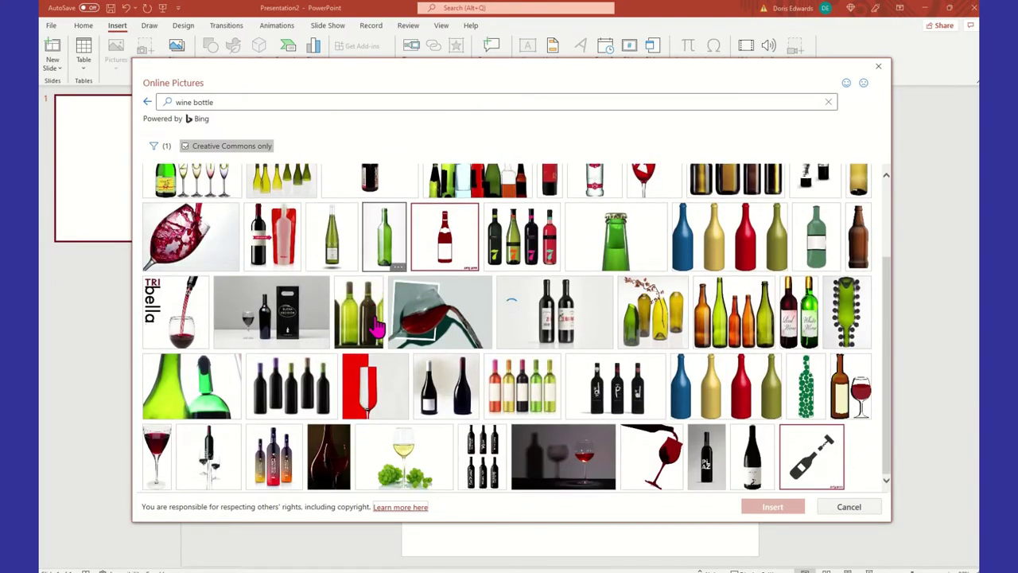
scroll(382, 333, down, 3)
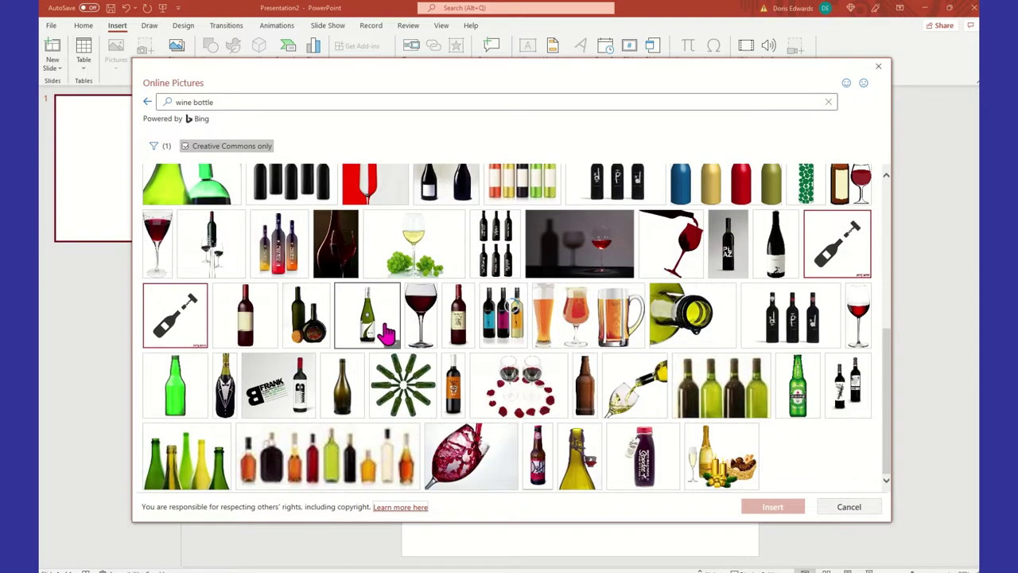
scroll(385, 332, down, 5)
scroll(388, 327, up, 4)
scroll(385, 318, up, 3)
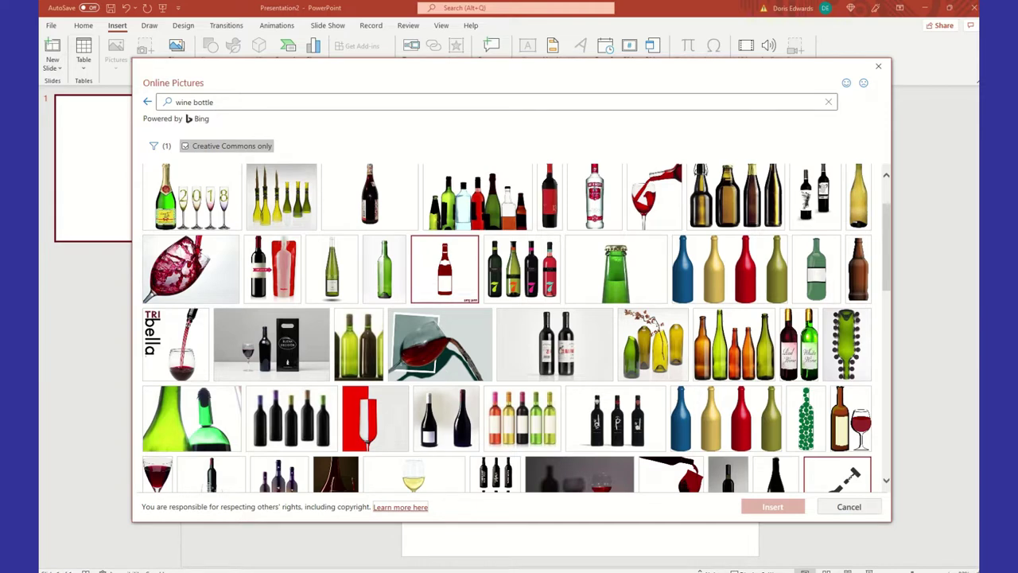
scroll(536, 308, down, 2)
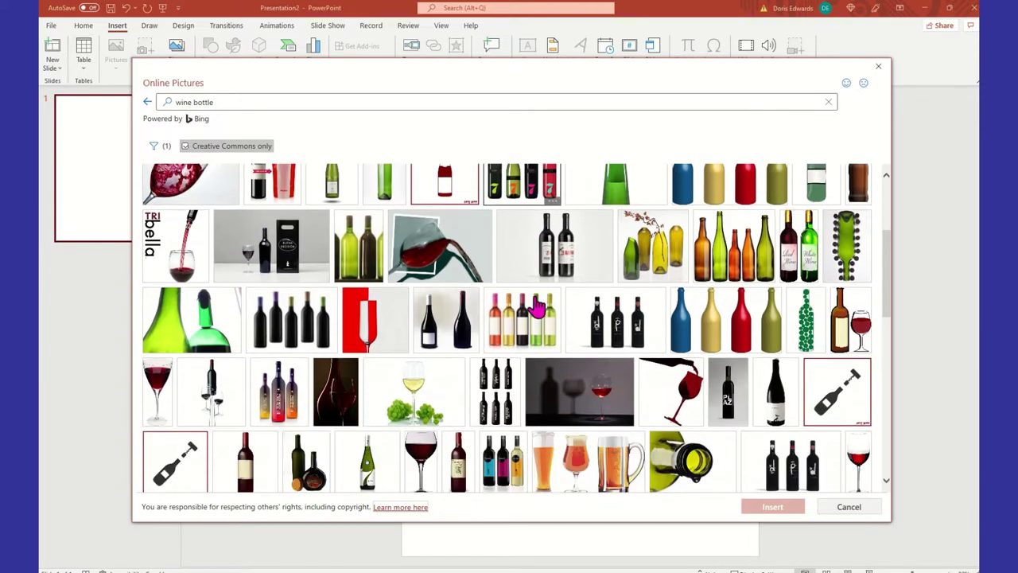
scroll(538, 308, down, 1)
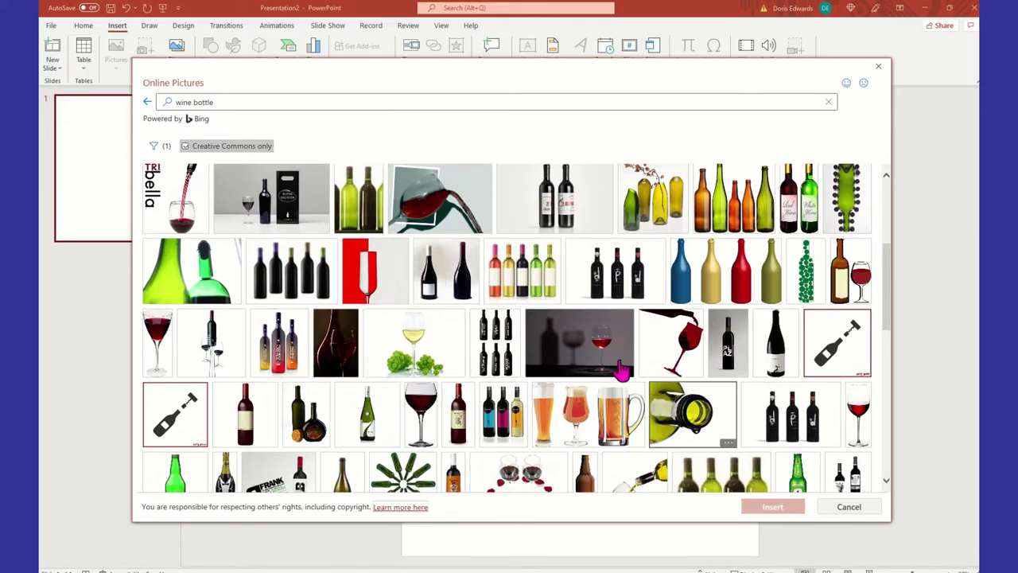
click(740, 264)
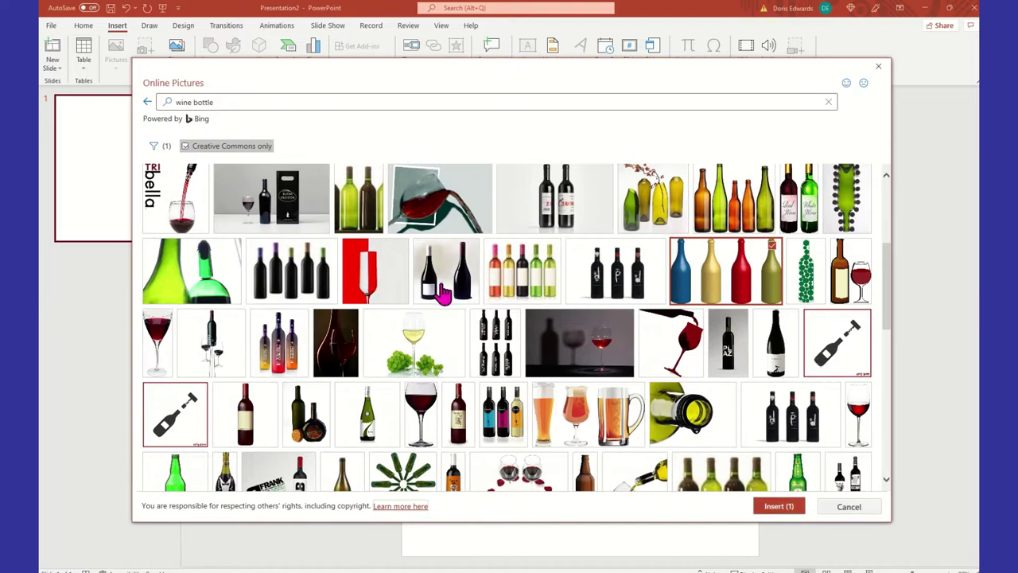
click(779, 510)
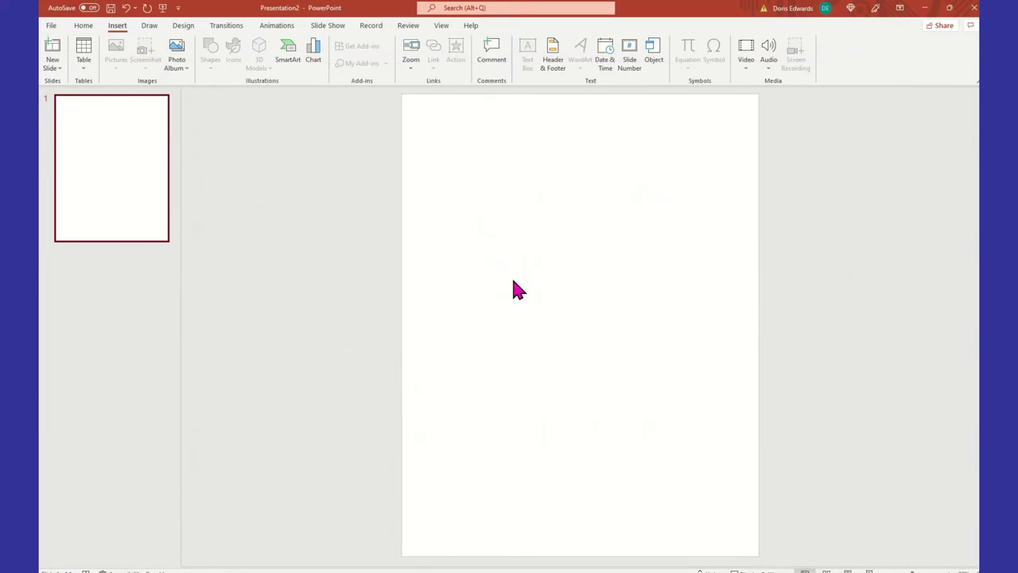
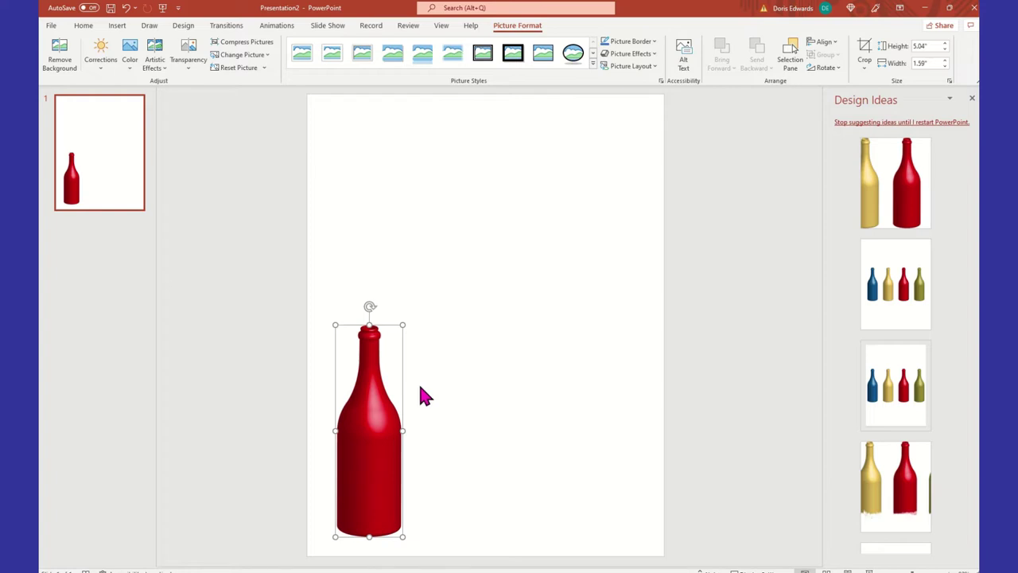
Step: Turn off Lock aspect ratio and Relative to original picture size in the red bottle picture's size settings
right_click(378, 456)
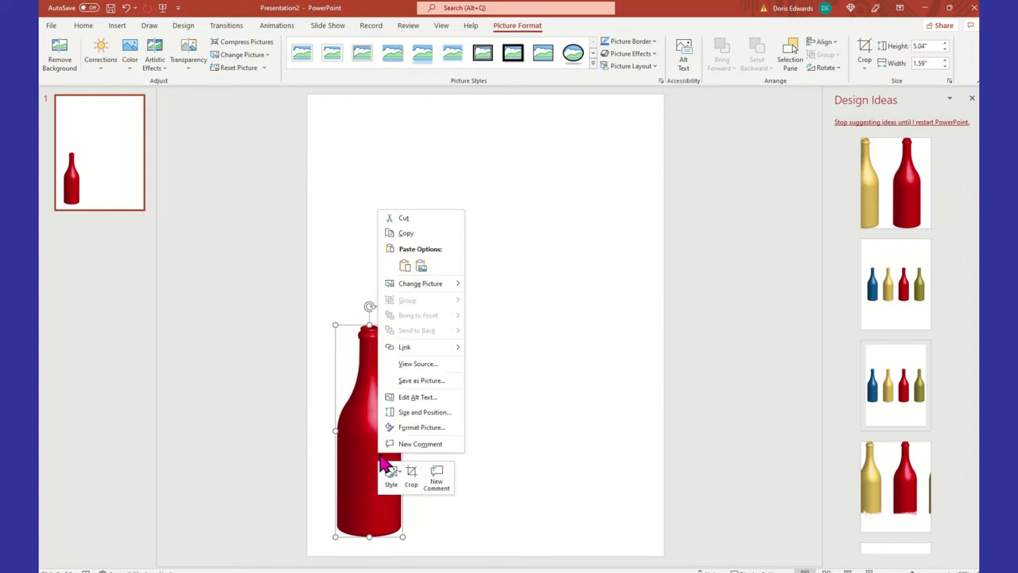
click(445, 428)
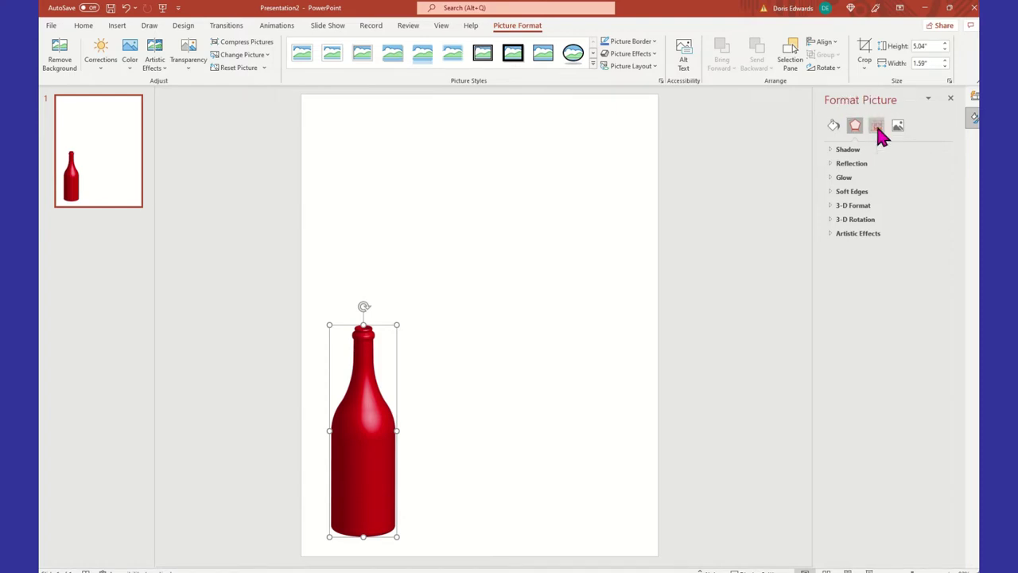
click(878, 132)
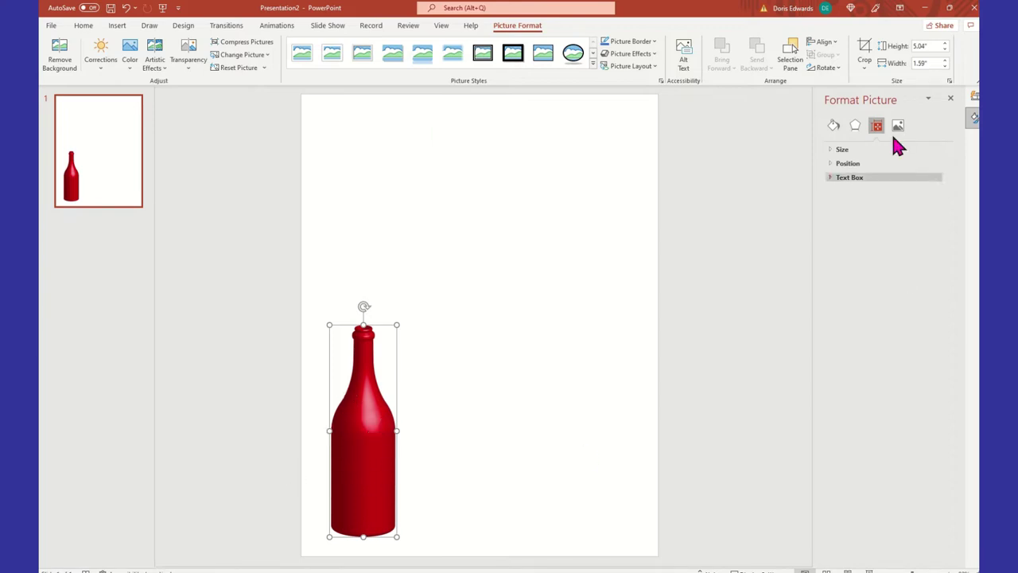
click(843, 151)
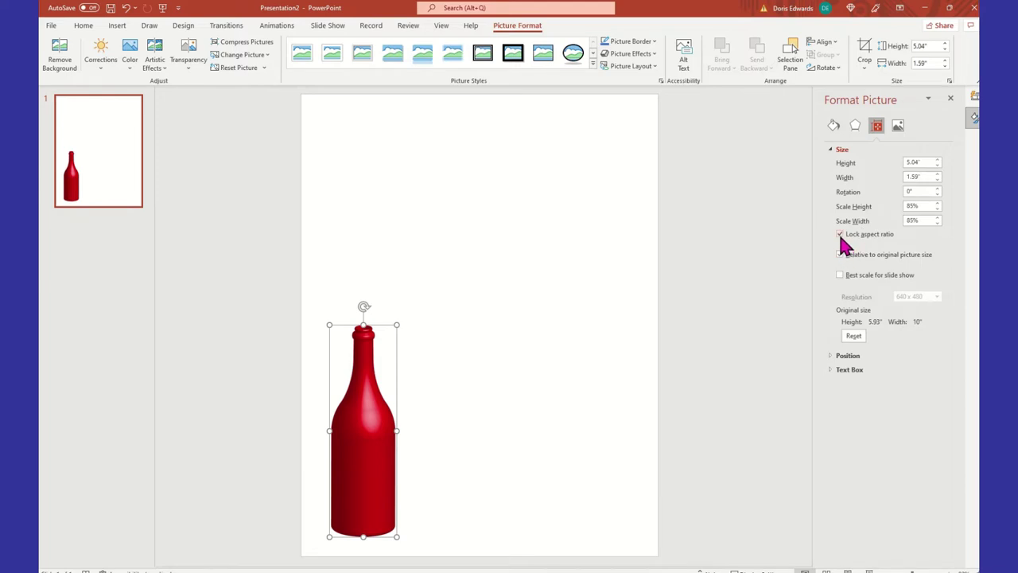
click(840, 236)
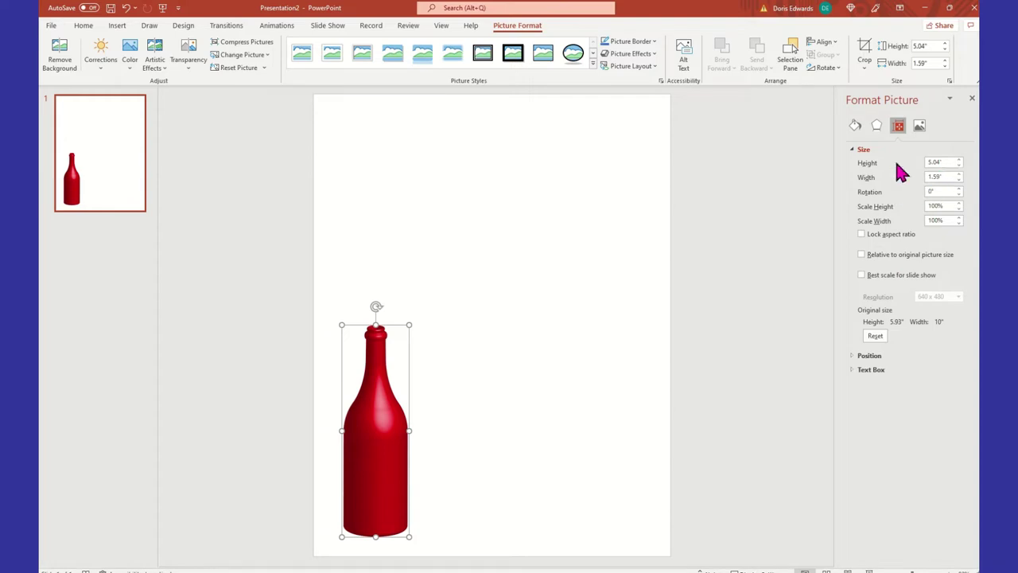
Step: Set the red bottle's height to 11" and width to 4.45", and move it up to span the slide's height
click(948, 162)
drag(950, 168, 924, 167)
text(11)
key(Tab)
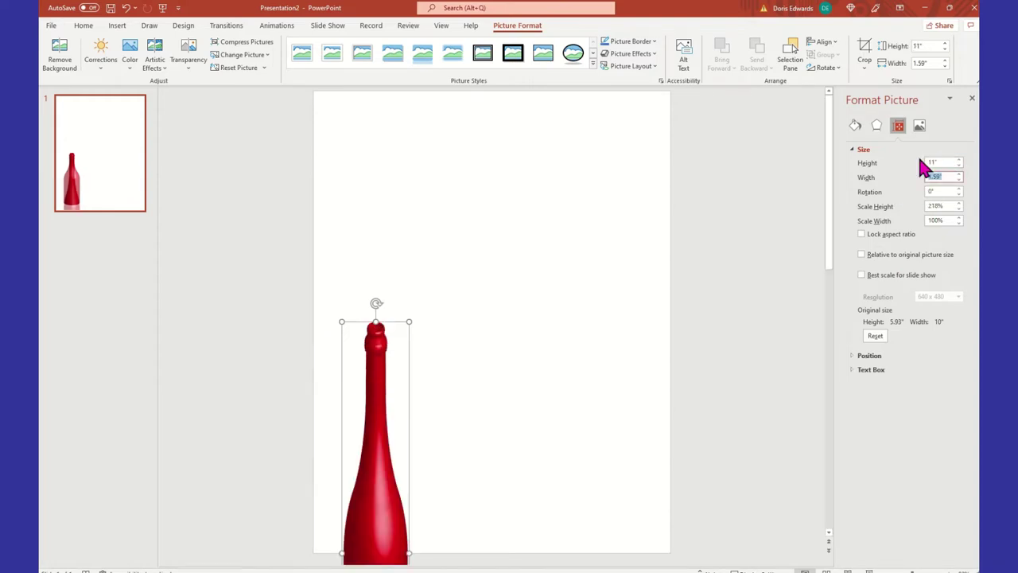
text(4)
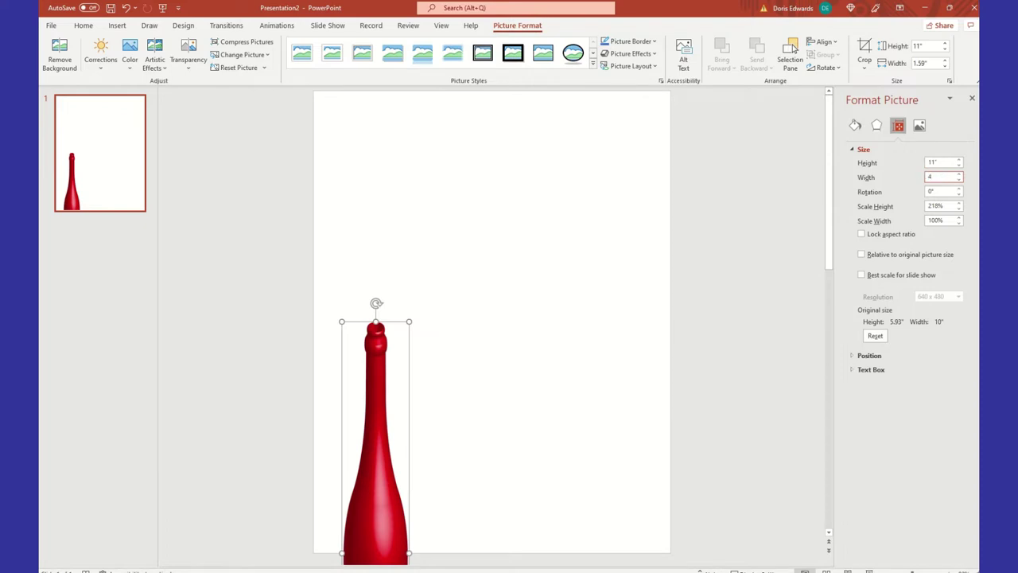
text(.45)
key(Tab)
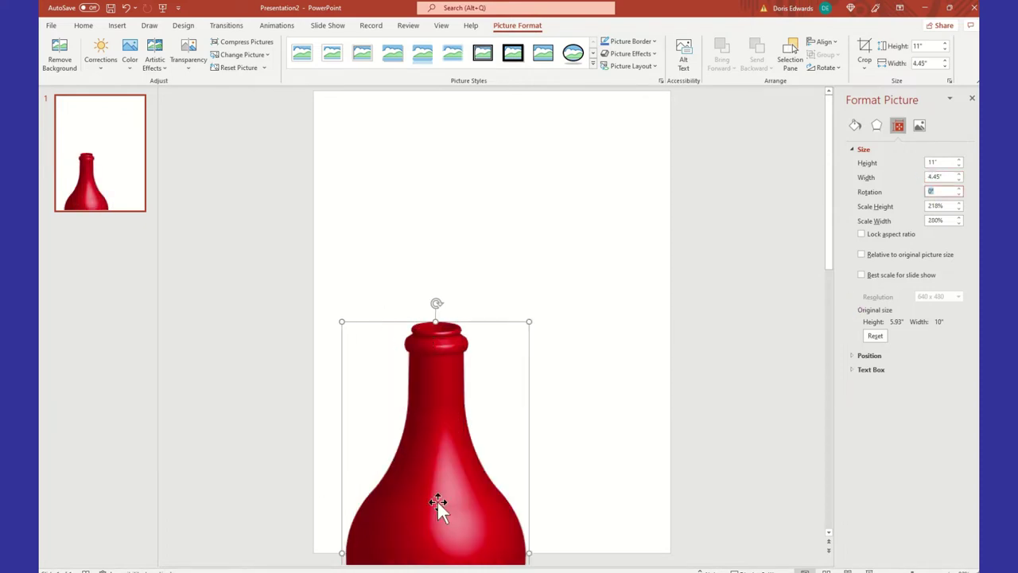
drag(439, 504, 429, 276)
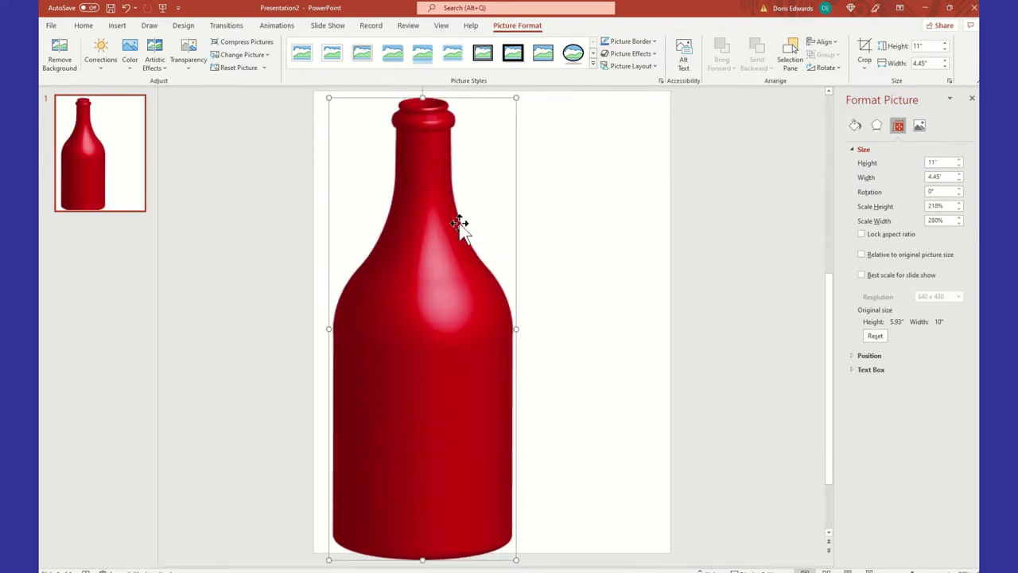
Step: Move the red bottle slightly up to the slide's top edge and set its height to 10.9"
drag(454, 382, 451, 378)
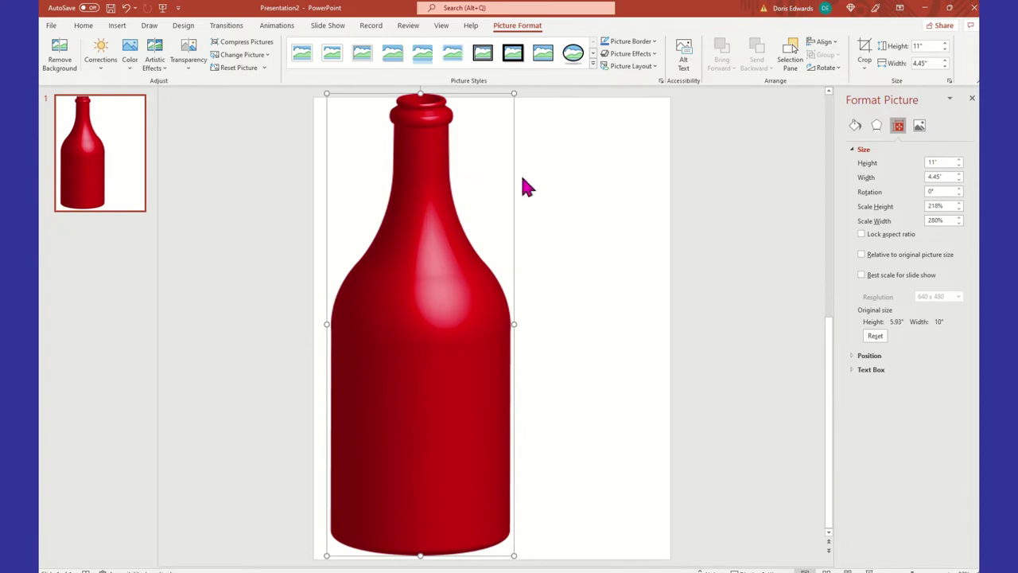
click(606, 451)
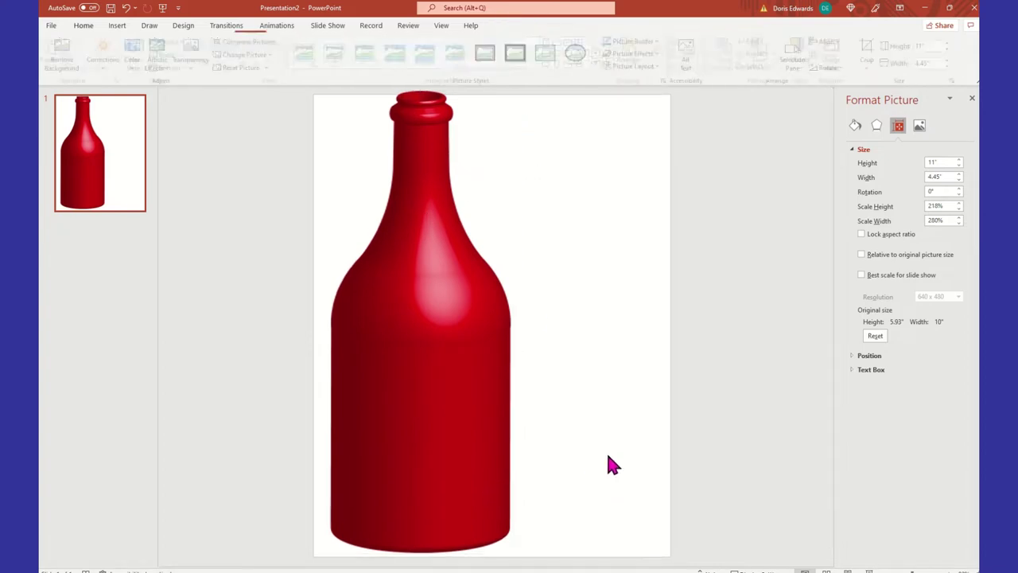
click(412, 245)
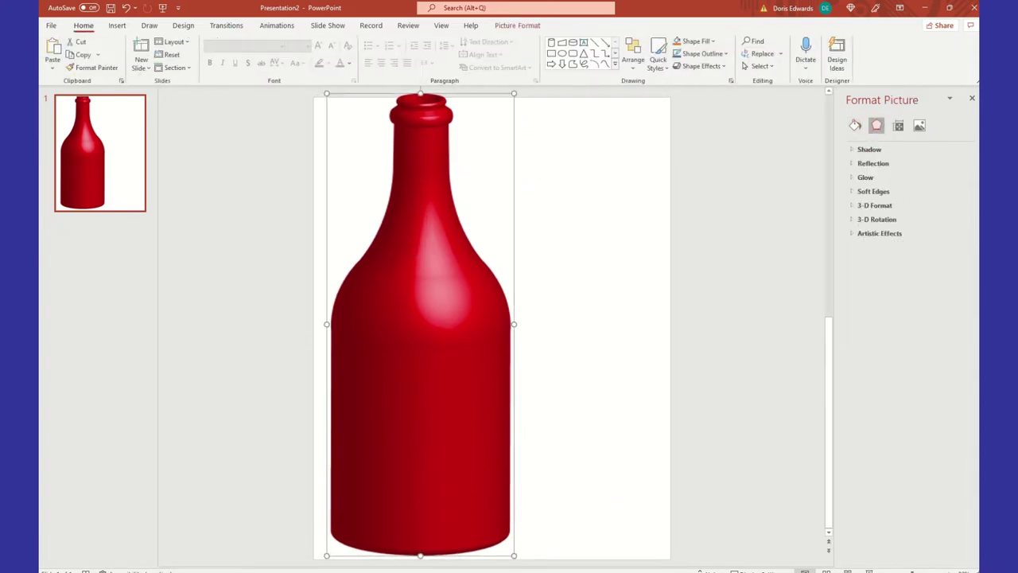
right_click(456, 220)
click(810, 180)
click(899, 128)
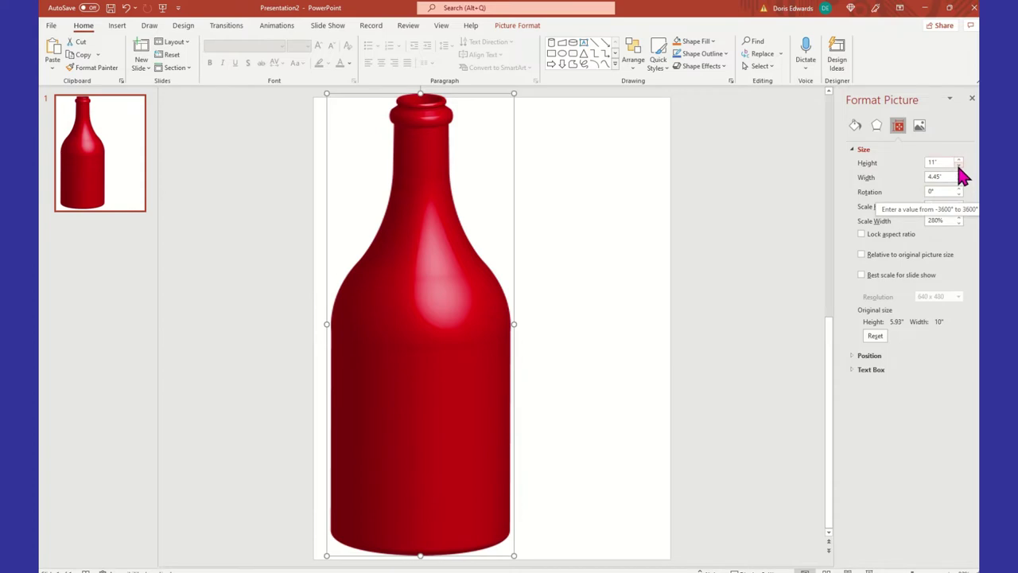
click(958, 165)
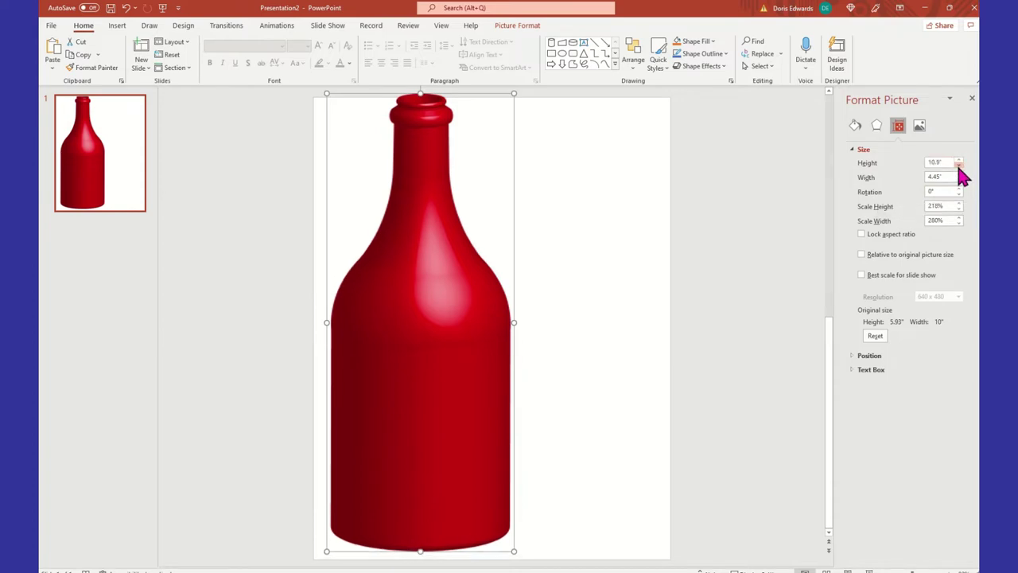
Step: Reposition the bottle so its frame sits against the slide's left edge and fits between the top and bottom edges
drag(426, 172, 423, 175)
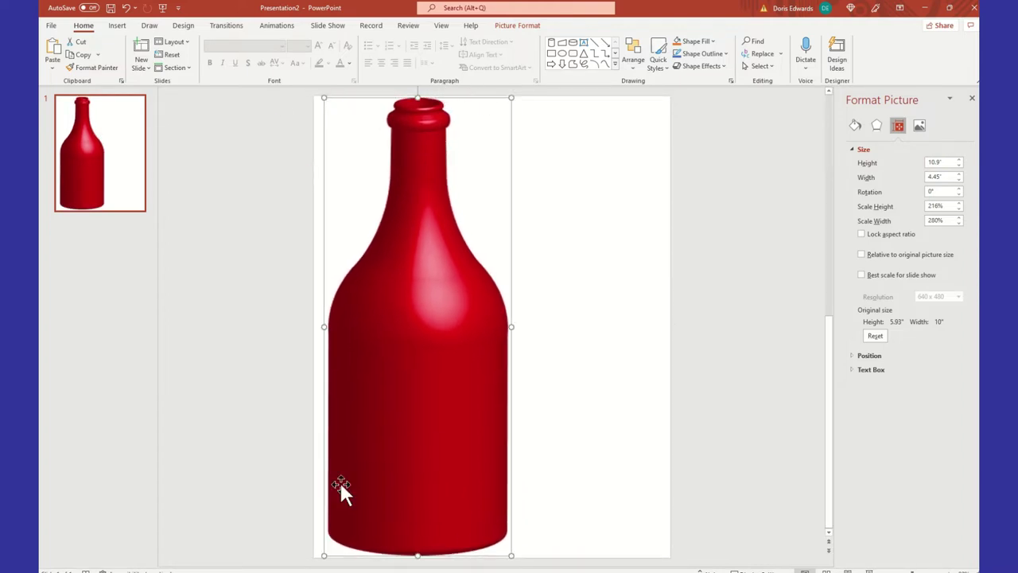
click(614, 371)
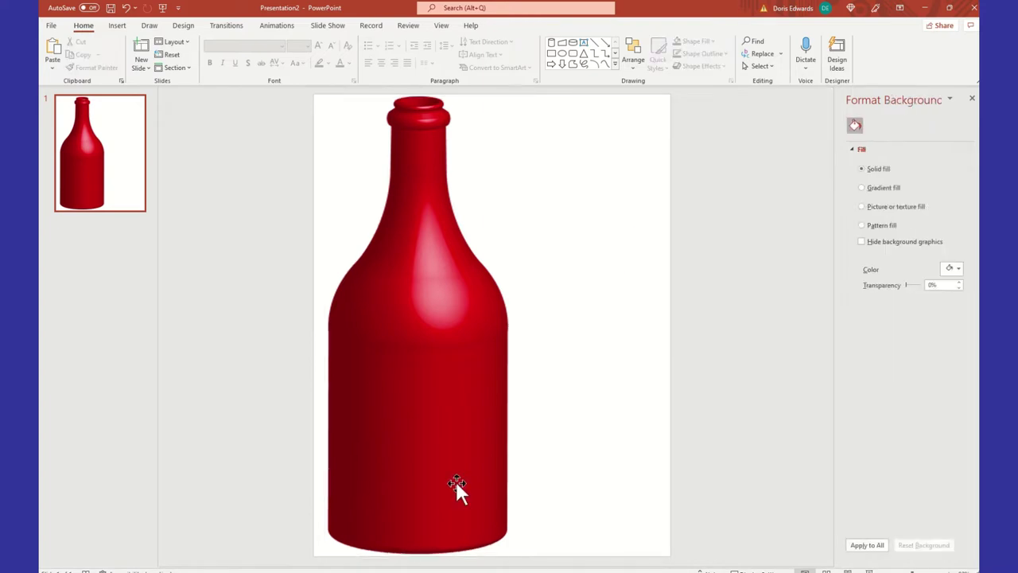
click(478, 344)
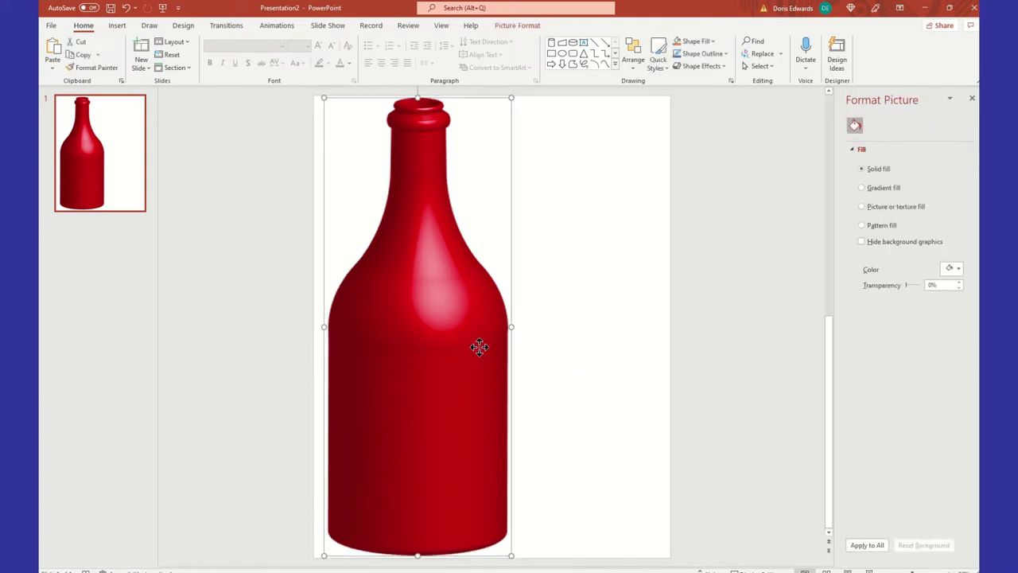
drag(480, 348, 467, 355)
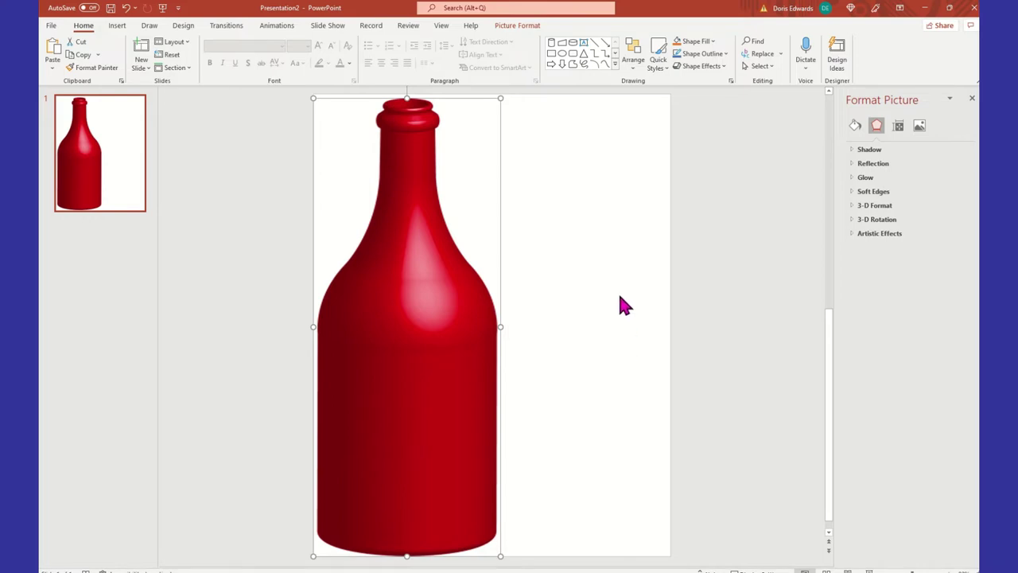
Step: Duplicate the red bottle and place the copy beside the original on the slide's right half
right_click(415, 301)
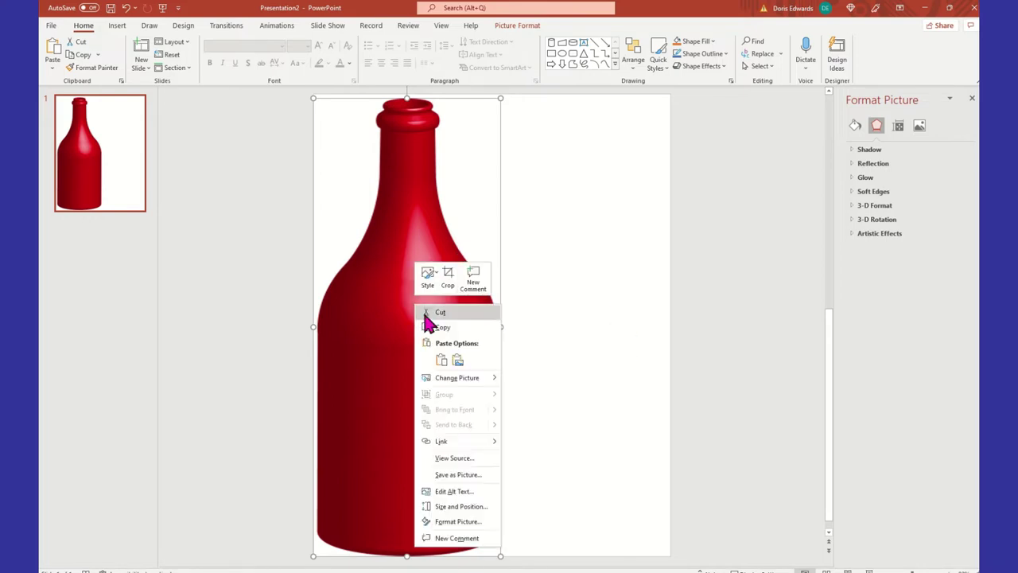
click(442, 326)
click(556, 244)
right_click(557, 245)
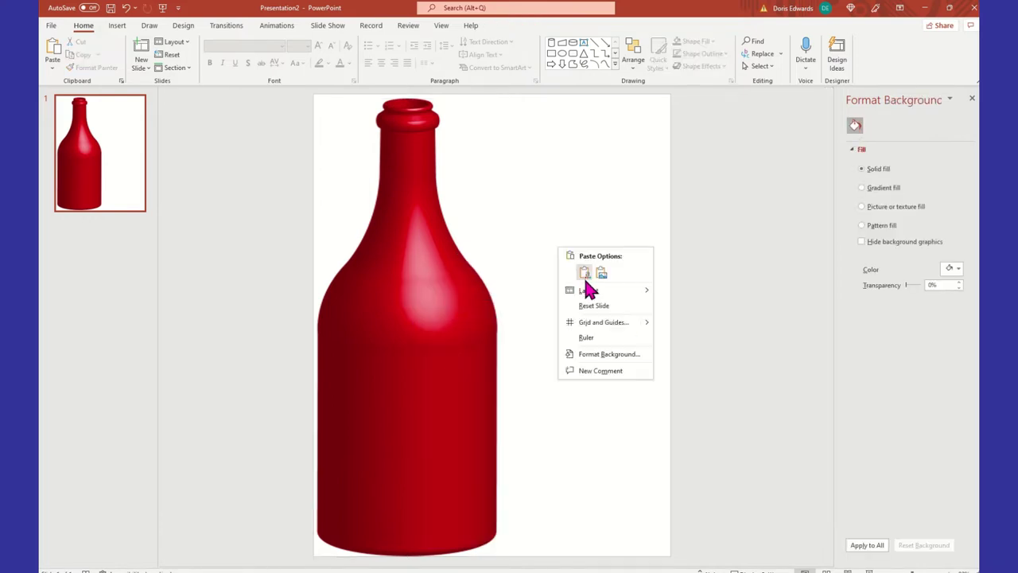
click(585, 274)
drag(425, 398, 590, 381)
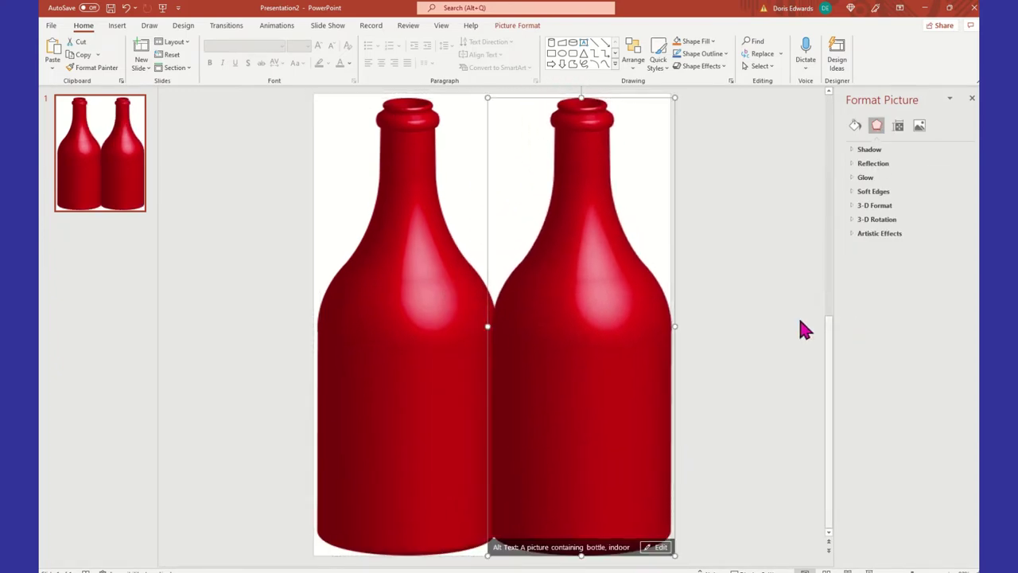
Step: Shift the duplicate bottle slightly right so it stands clear of the original, and delete it
click(742, 336)
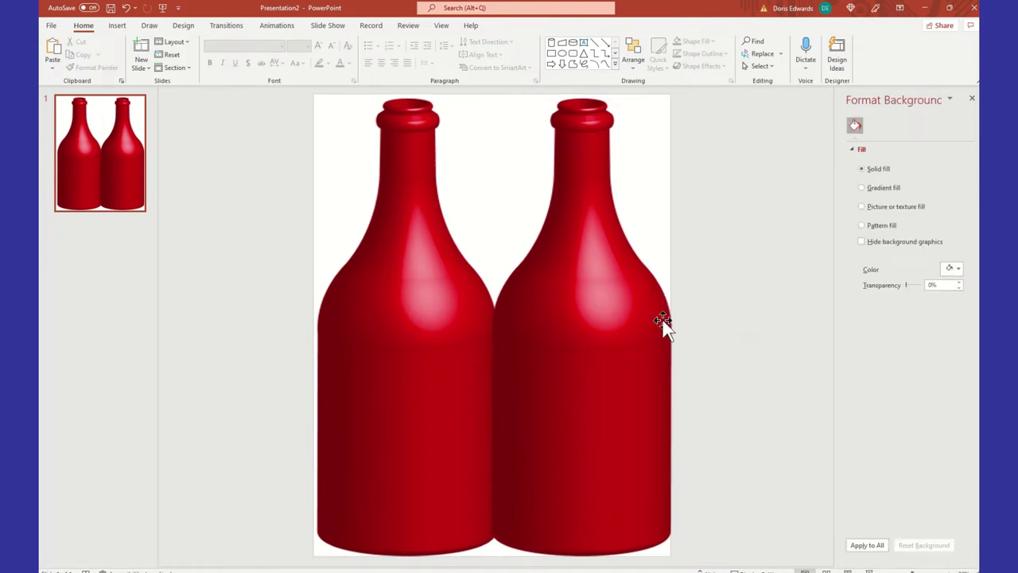
click(440, 365)
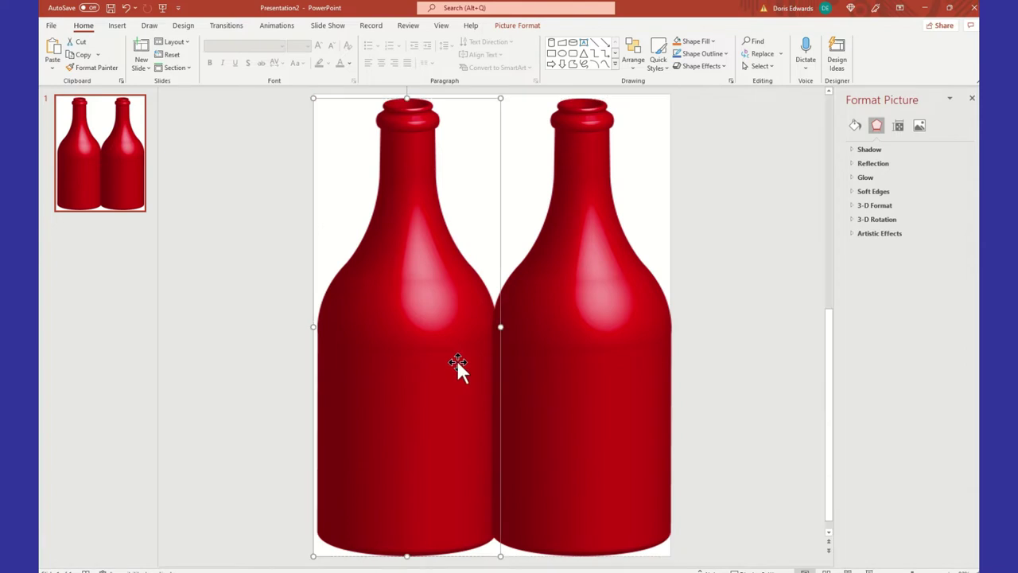
drag(458, 362, 559, 362)
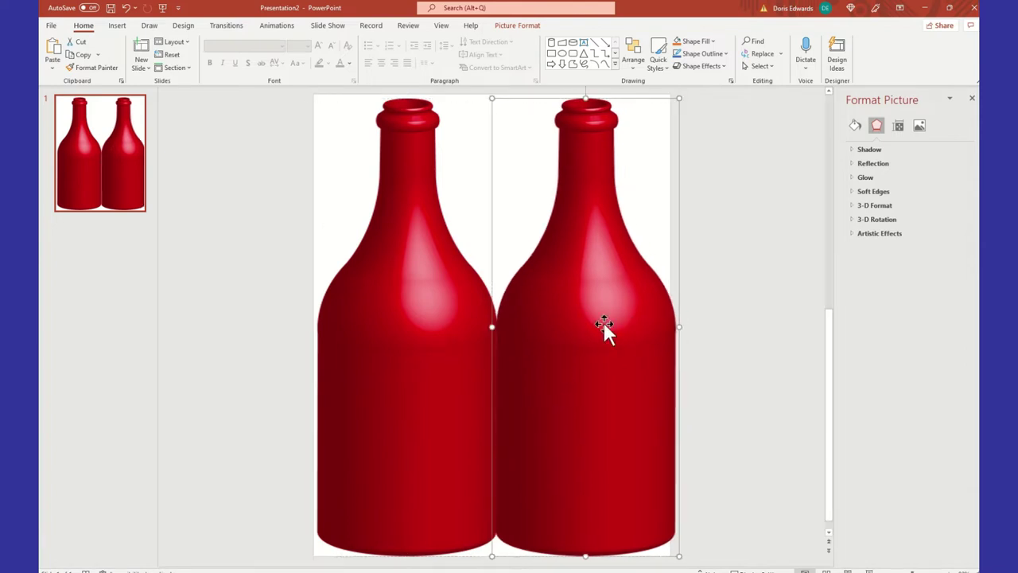
key(Delete)
Step: Set the remaining red bottle's width to 4.4"
click(488, 334)
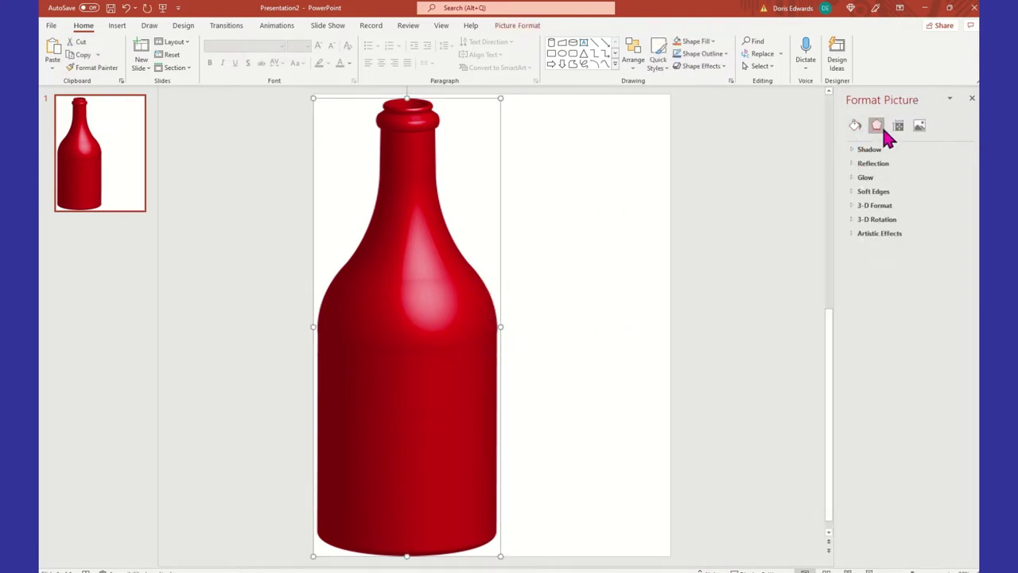
click(898, 127)
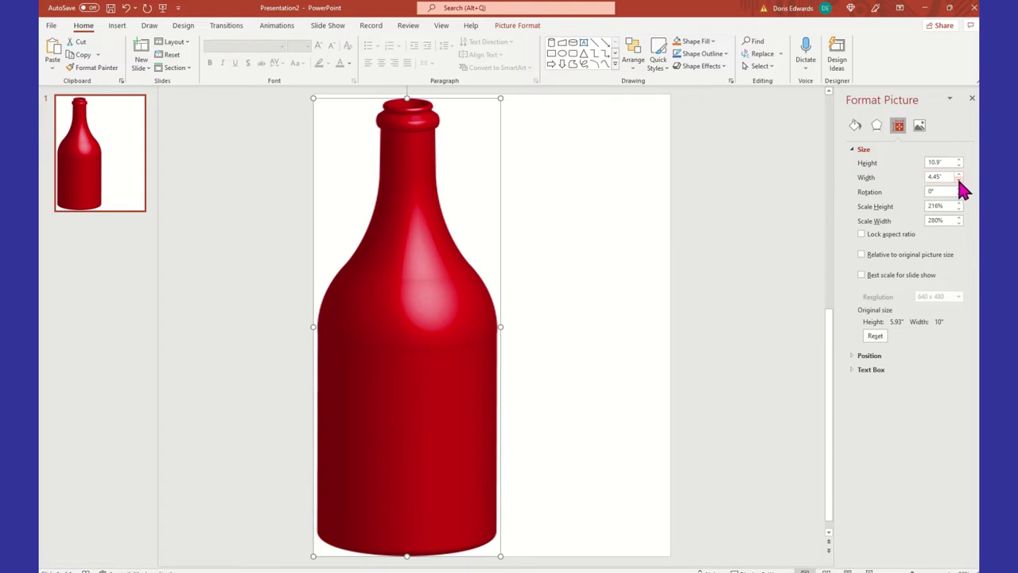
click(959, 181)
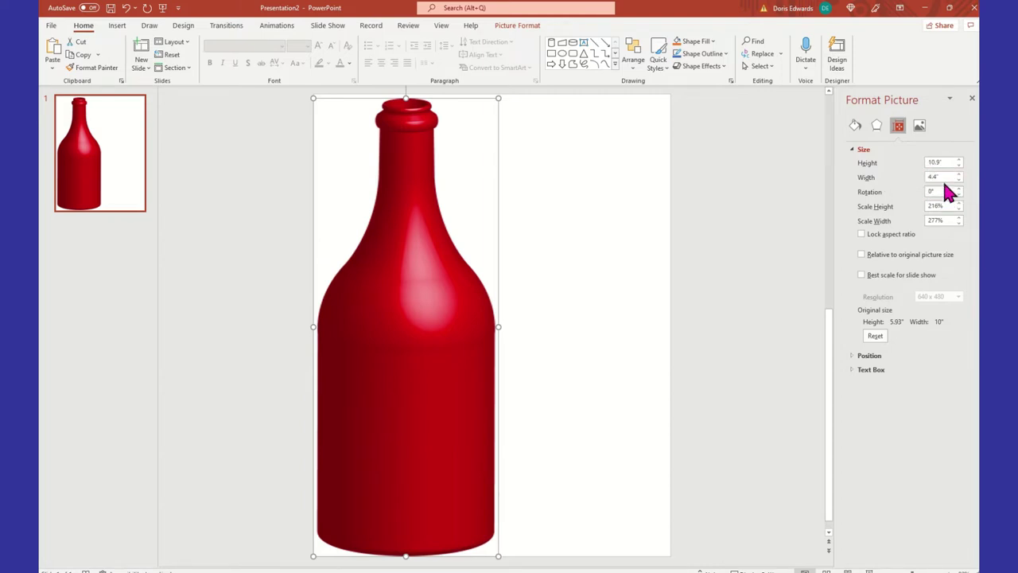
click(536, 271)
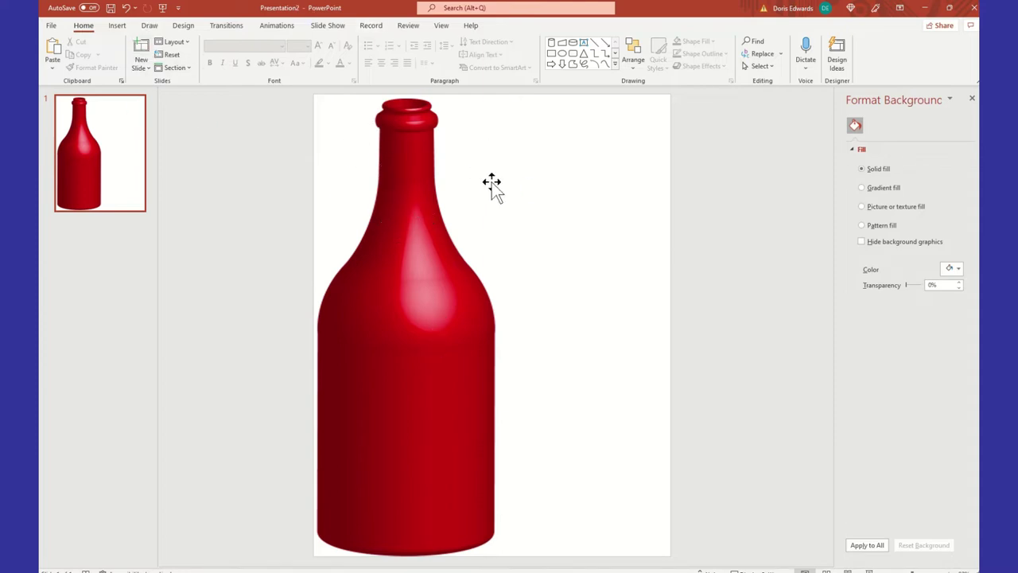
Step: Draw a flowchart cylinder over the bottle's neck, about 1.54" wide, and extend it downward to about 2.46" high
click(120, 27)
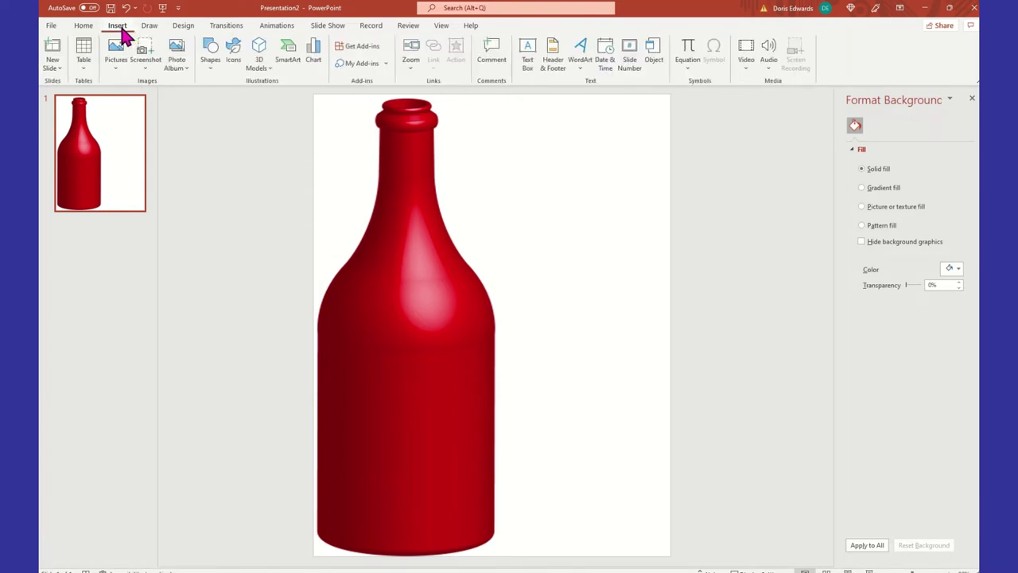
click(210, 71)
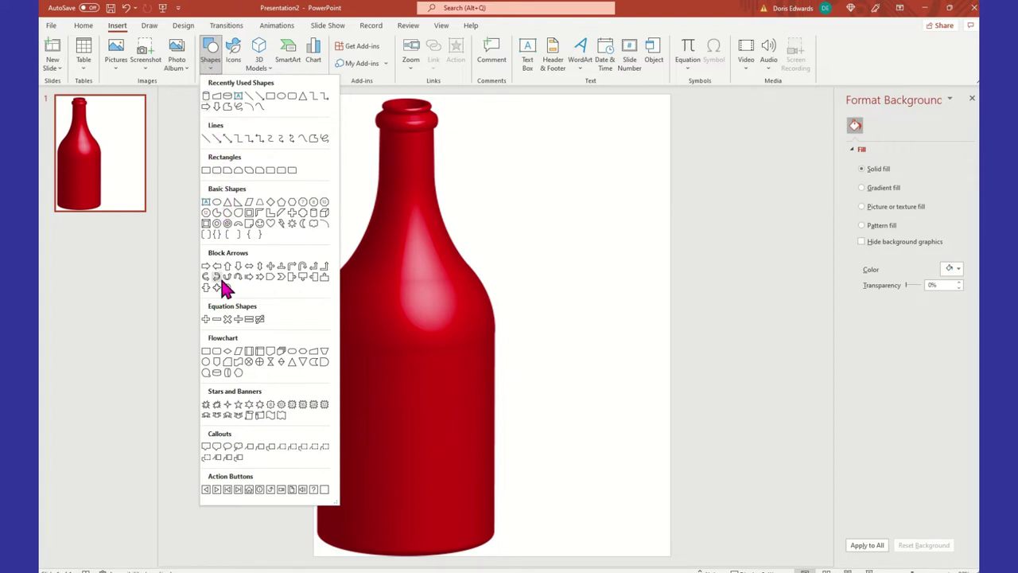
click(216, 373)
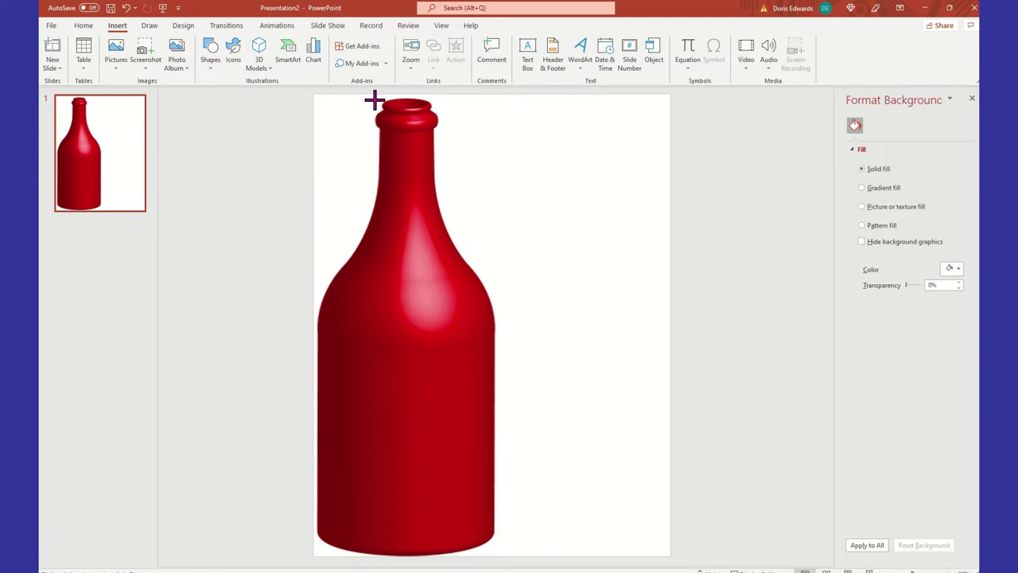
drag(375, 100, 439, 170)
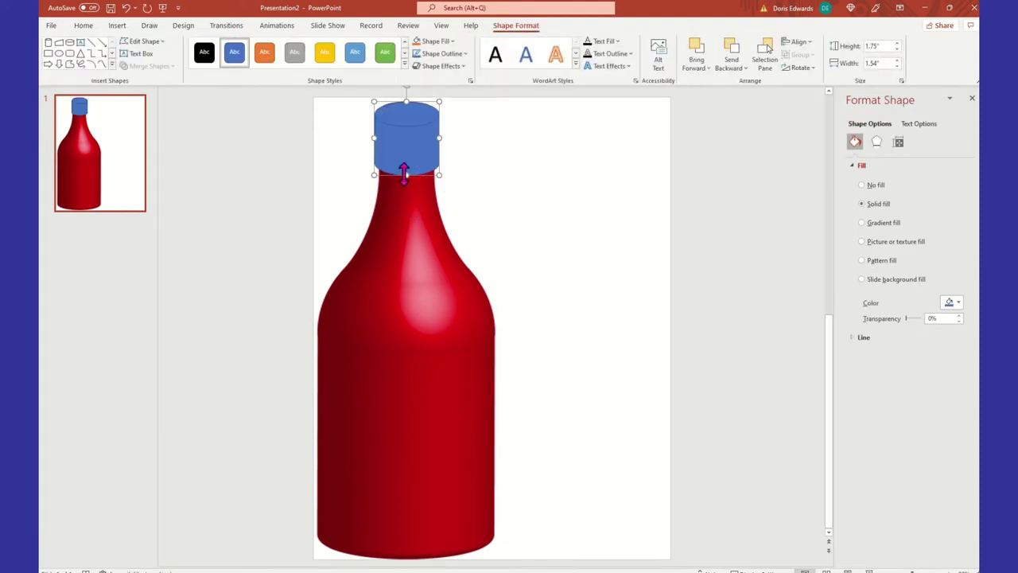
drag(406, 173, 409, 201)
click(529, 197)
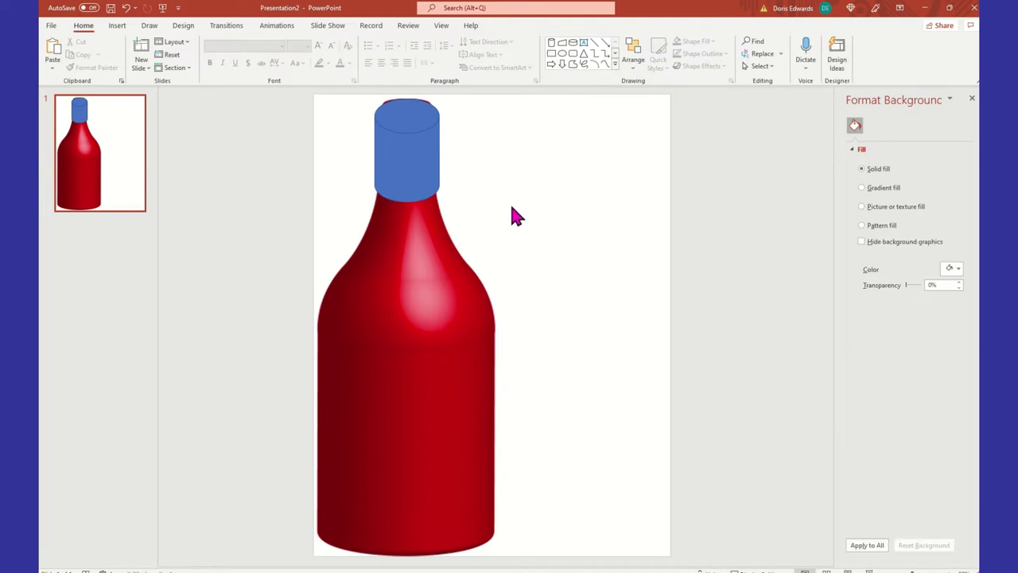
Step: Nudge the blue cylinder up until it covers the bottle's mouth
click(392, 144)
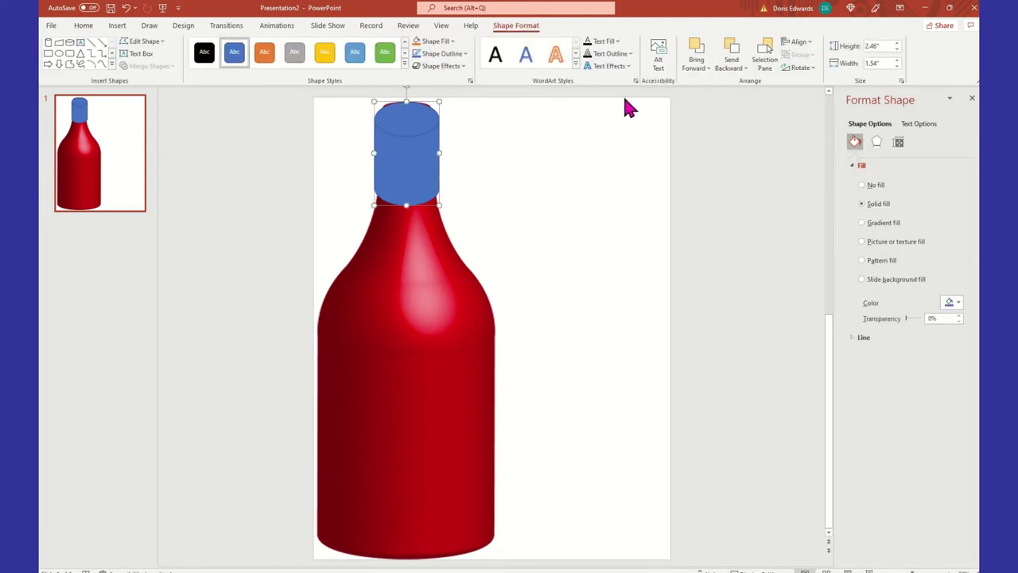
key(Up)
key(Up)
key(Up)
key(Up)
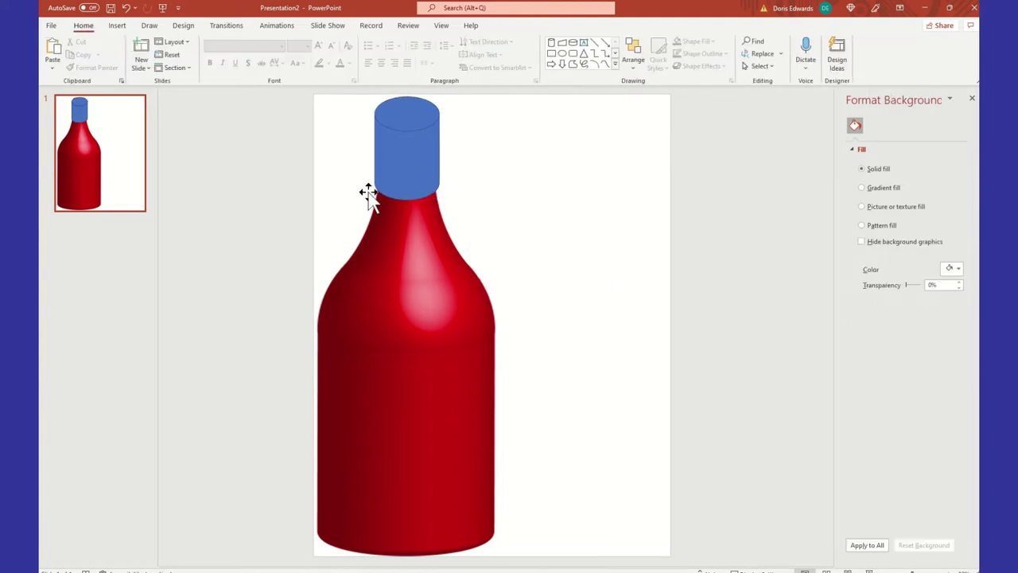
Step: Change the cylinder cap's solid fill color to black
click(420, 149)
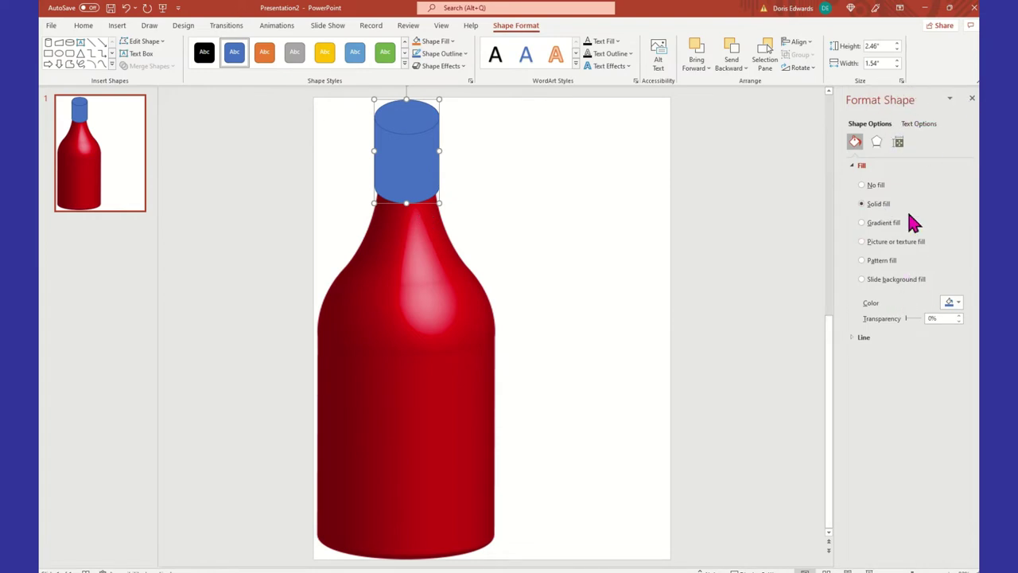
click(959, 303)
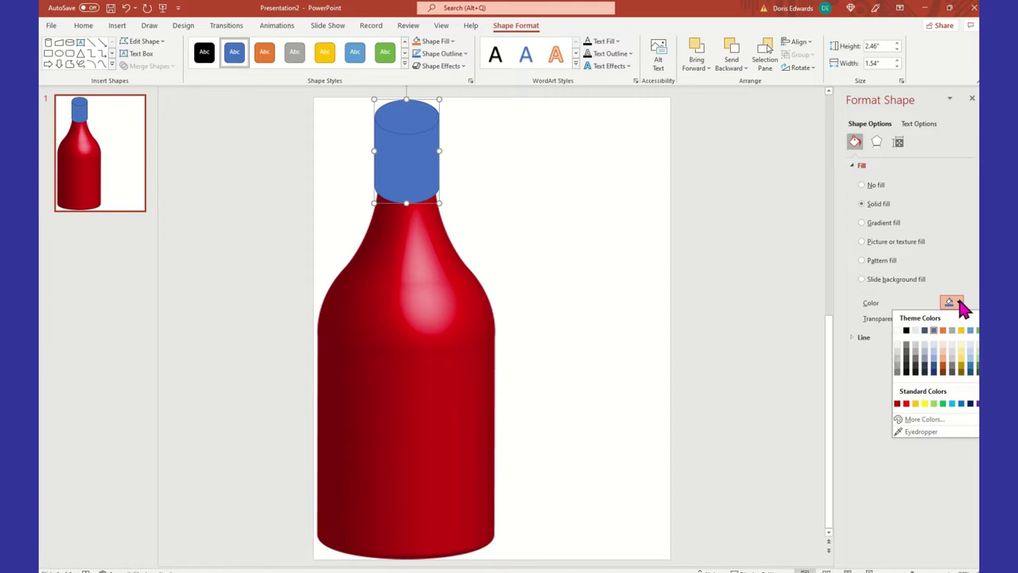
click(906, 330)
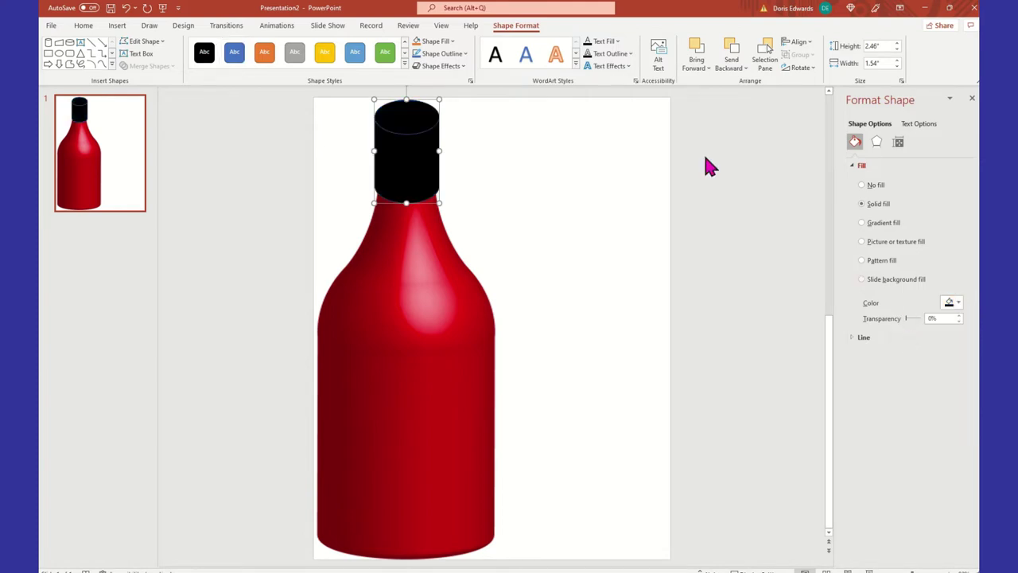
click(570, 223)
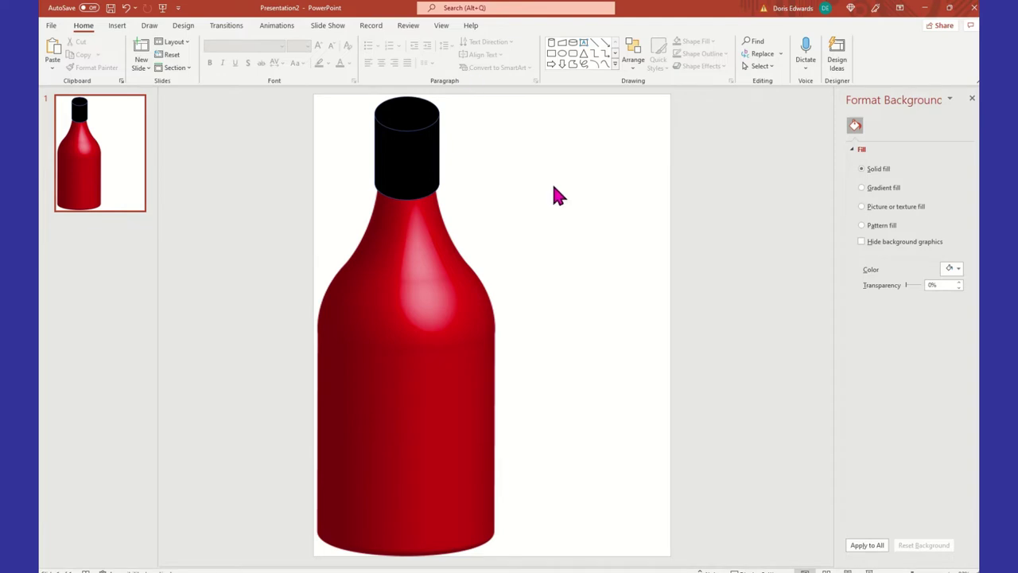
click(419, 167)
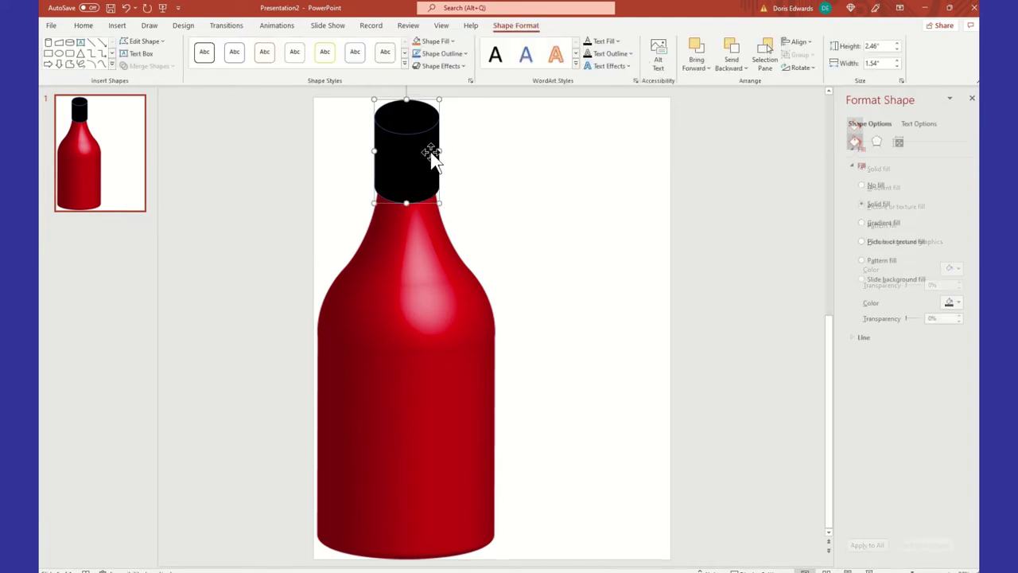
click(539, 205)
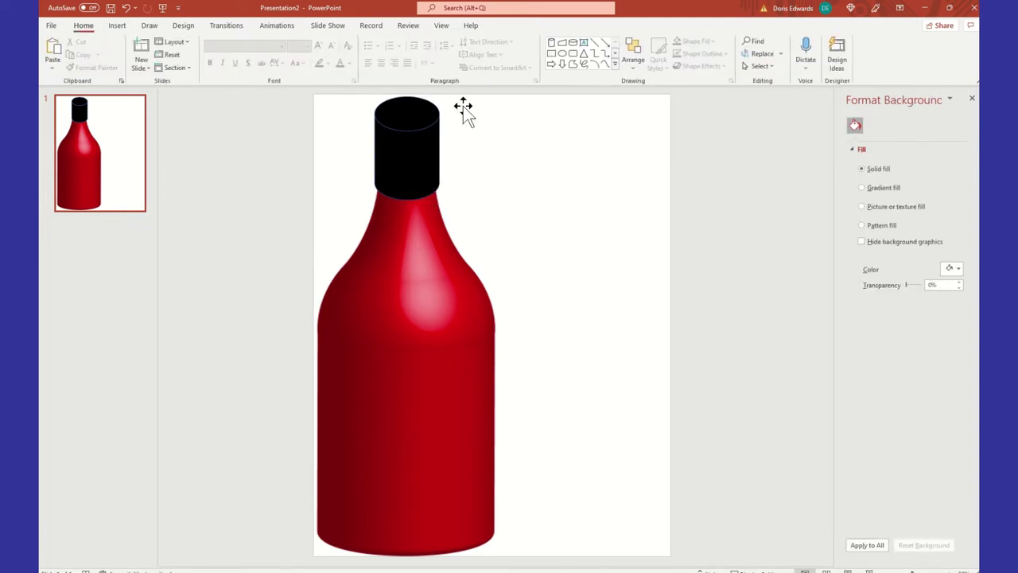
Step: Duplicate the black cylinder cap and flatten the copy into a thin band on the blank area beside the bottle's neck
click(421, 131)
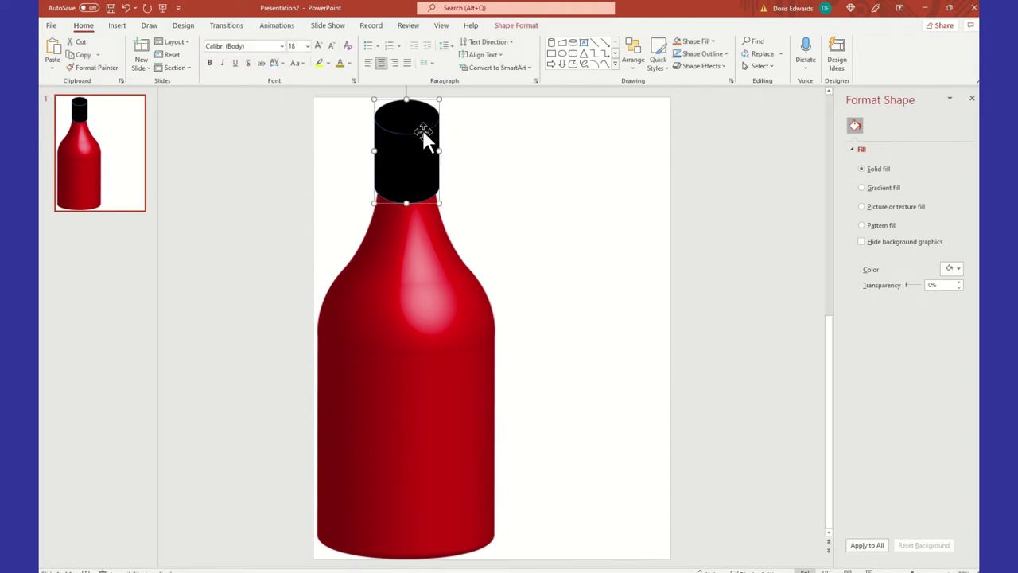
right_click(423, 132)
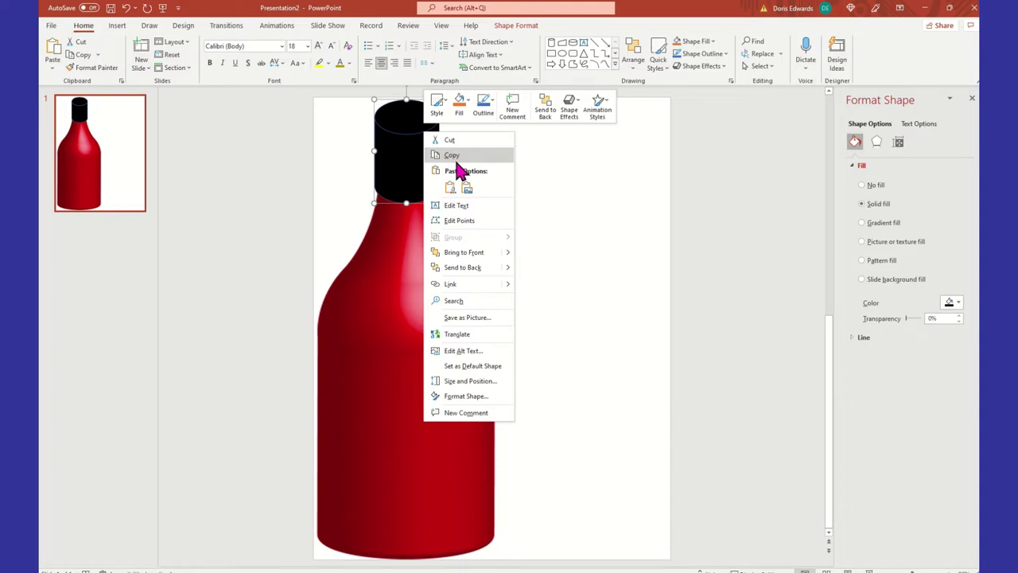
click(452, 158)
click(543, 161)
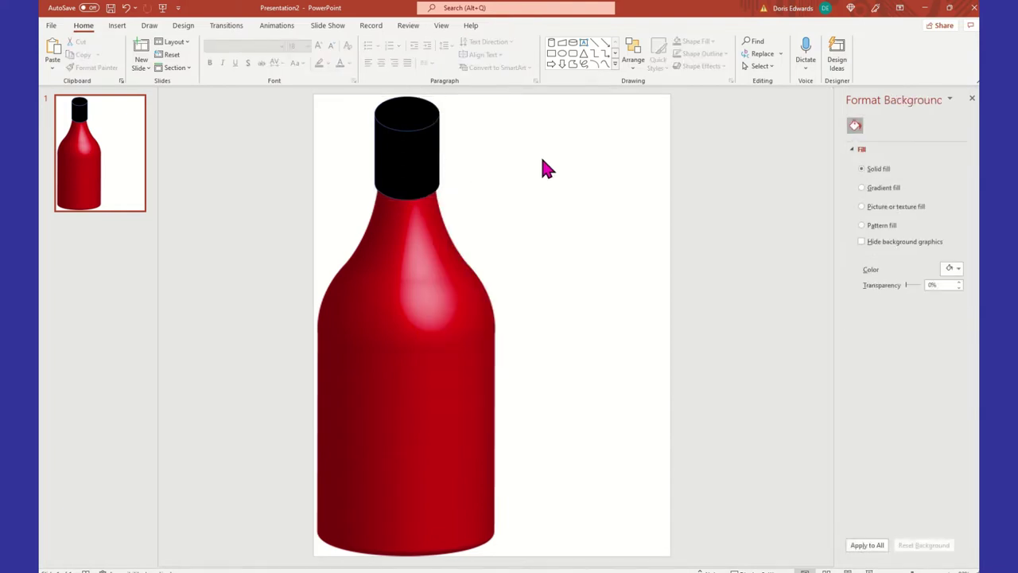
right_click(544, 164)
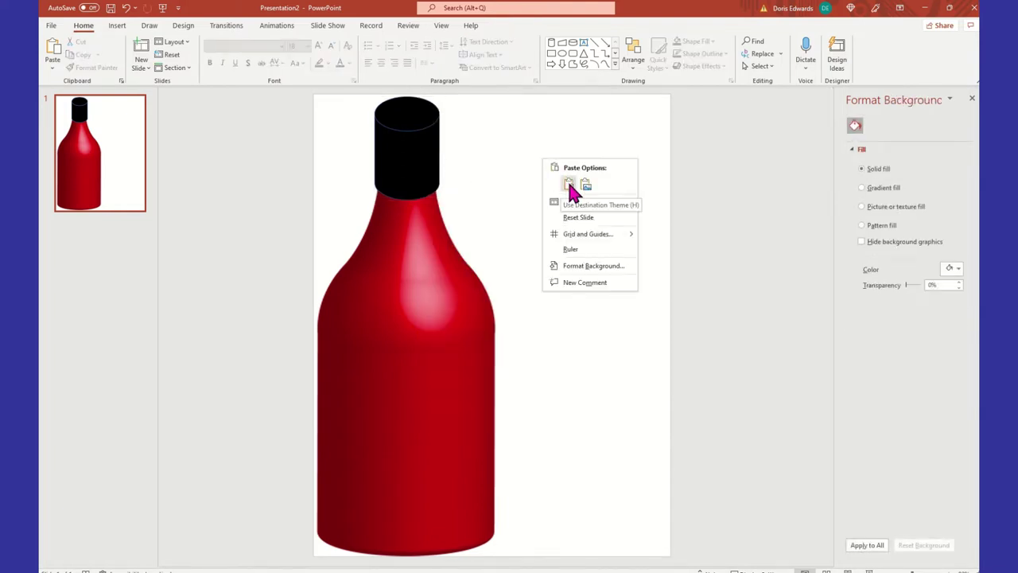
click(570, 184)
drag(434, 185, 559, 129)
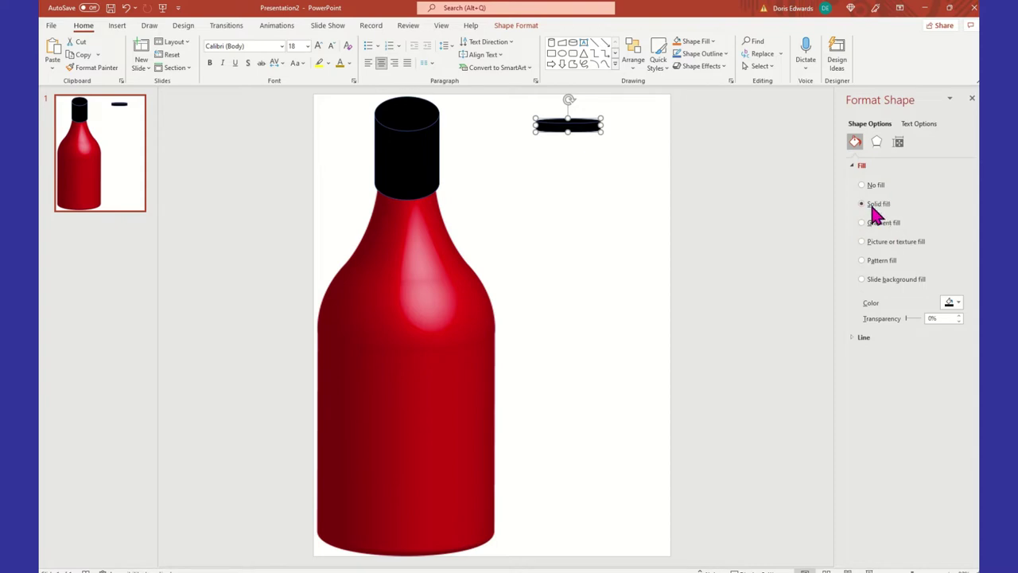
Step: Fill the thin band with the standard dark red color and remove its outline
click(959, 304)
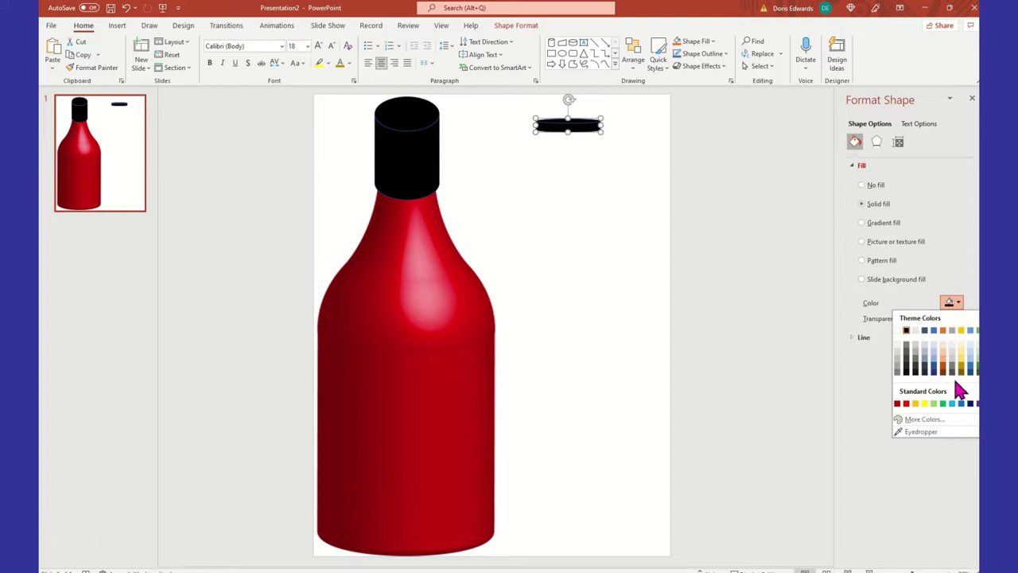
click(896, 404)
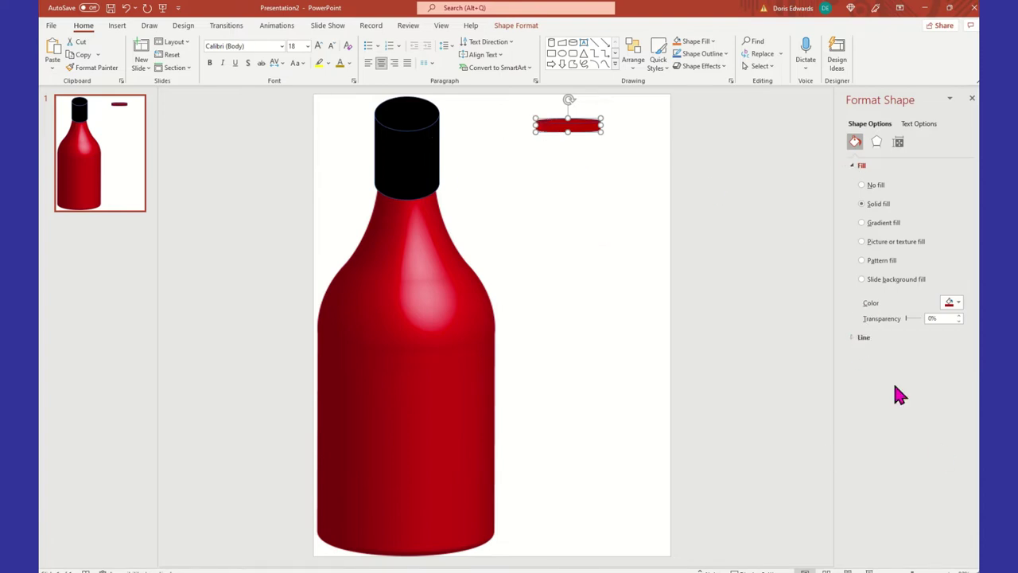
click(858, 338)
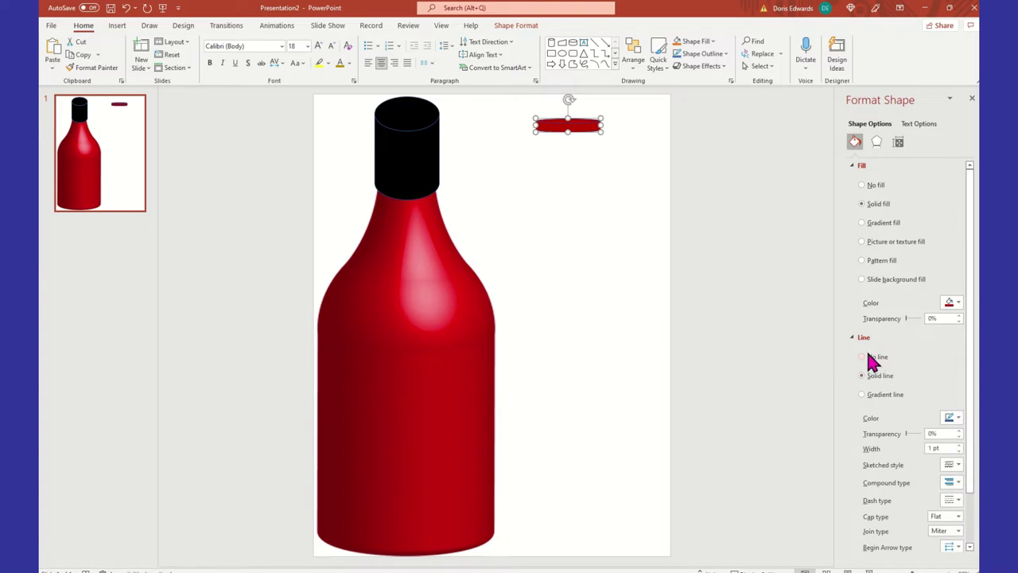
click(878, 357)
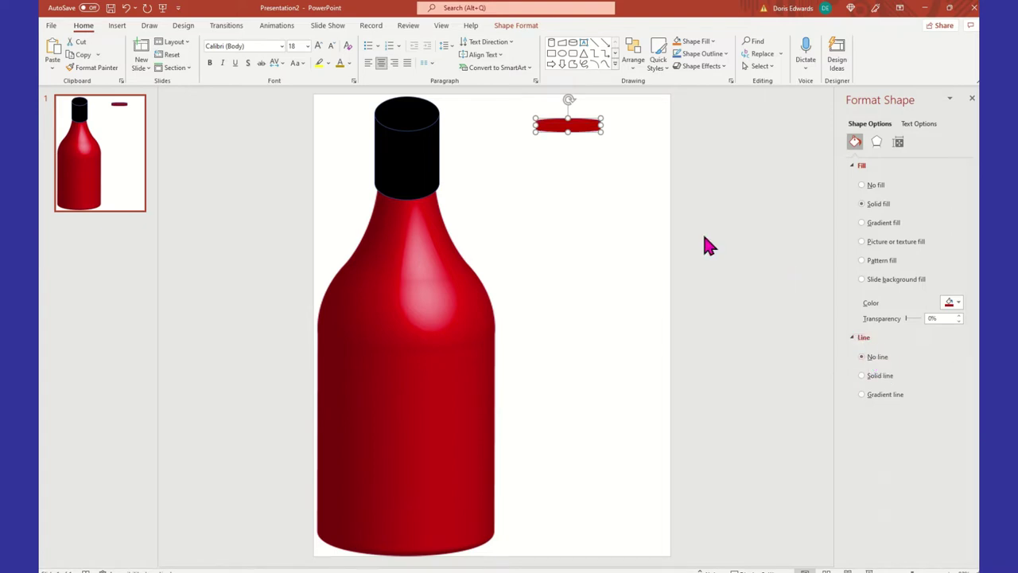
click(569, 180)
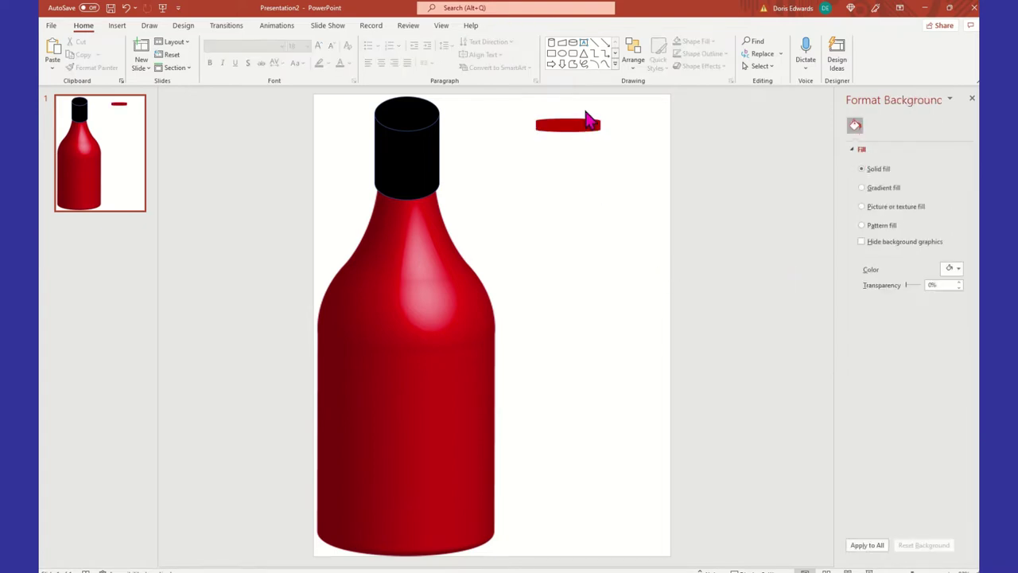
Step: Place the red band across the upper part of the bottle's black cap
click(419, 140)
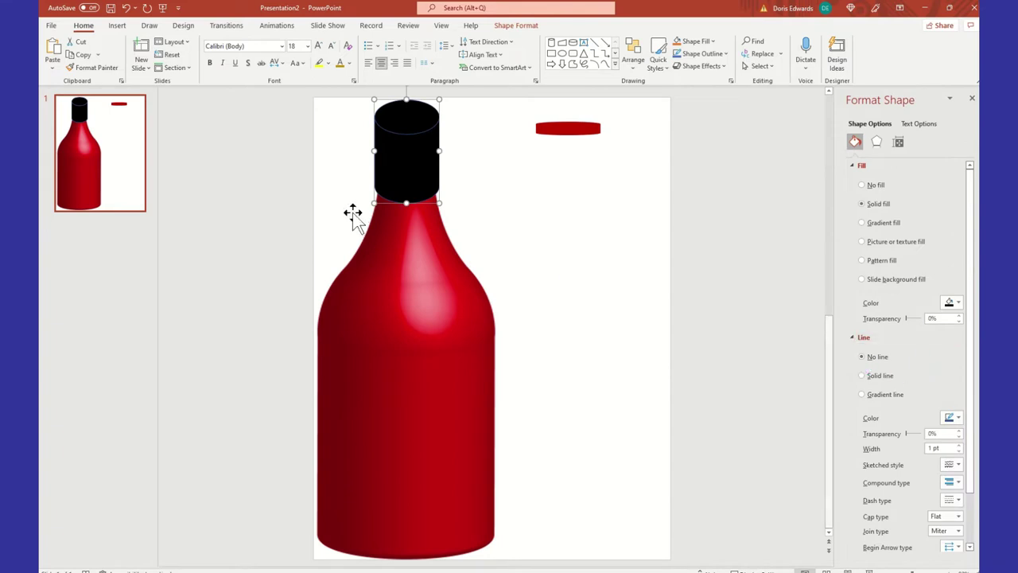
click(561, 171)
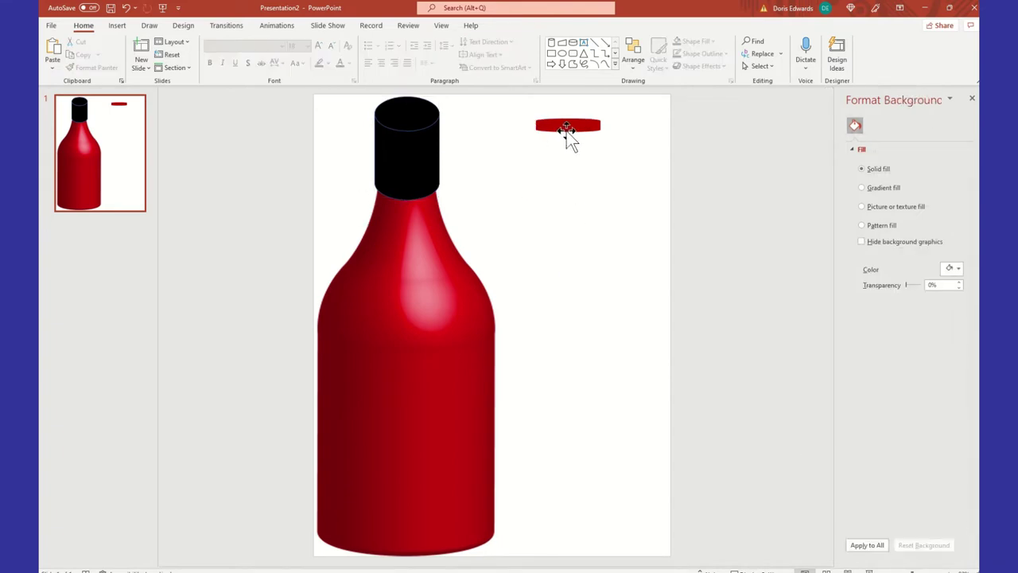
drag(563, 127, 405, 146)
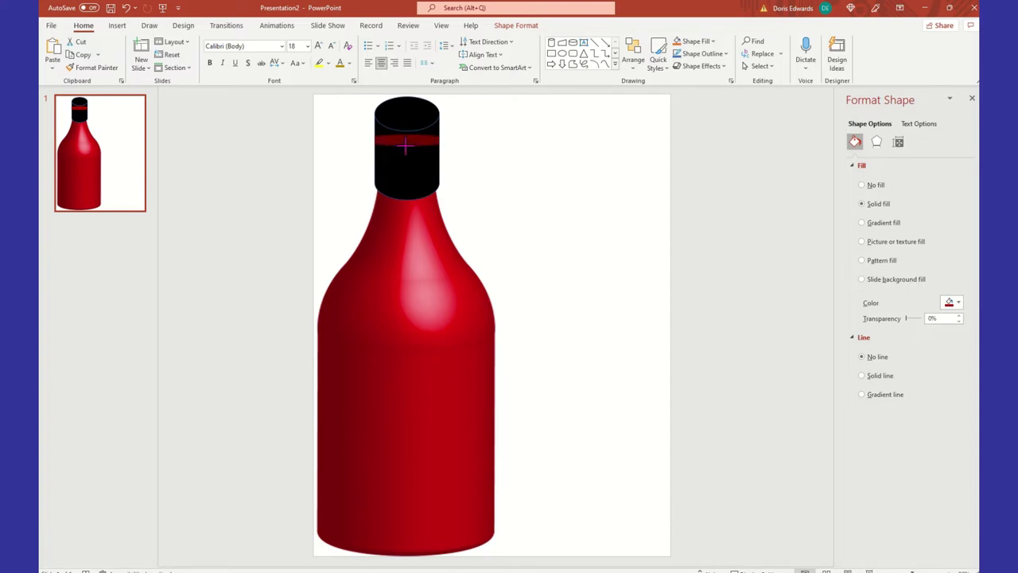
click(534, 174)
Step: Duplicate the red band and place the copy across the lower part of the black cap, aligned with the first band
click(414, 140)
right_click(413, 139)
click(442, 166)
click(546, 171)
right_click(546, 173)
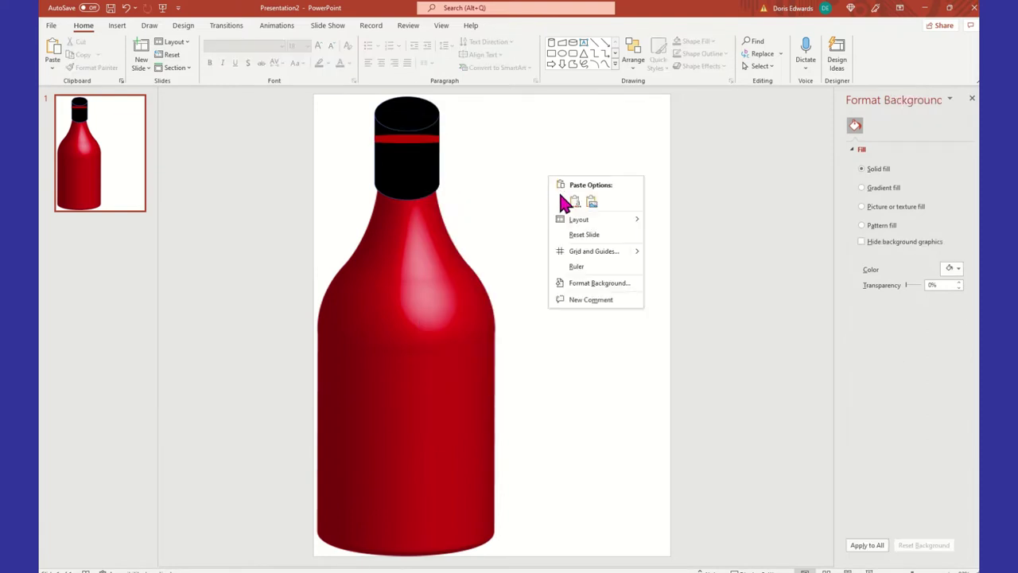
click(574, 202)
drag(432, 155, 421, 165)
click(608, 191)
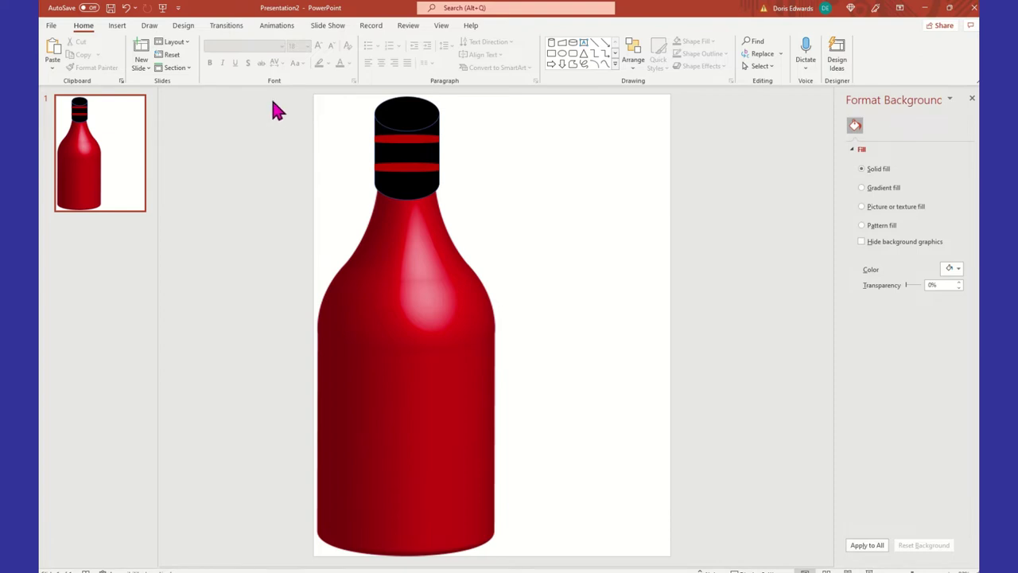
Step: Group the bottle, its black cap and both red bands into one object
drag(289, 93, 528, 552)
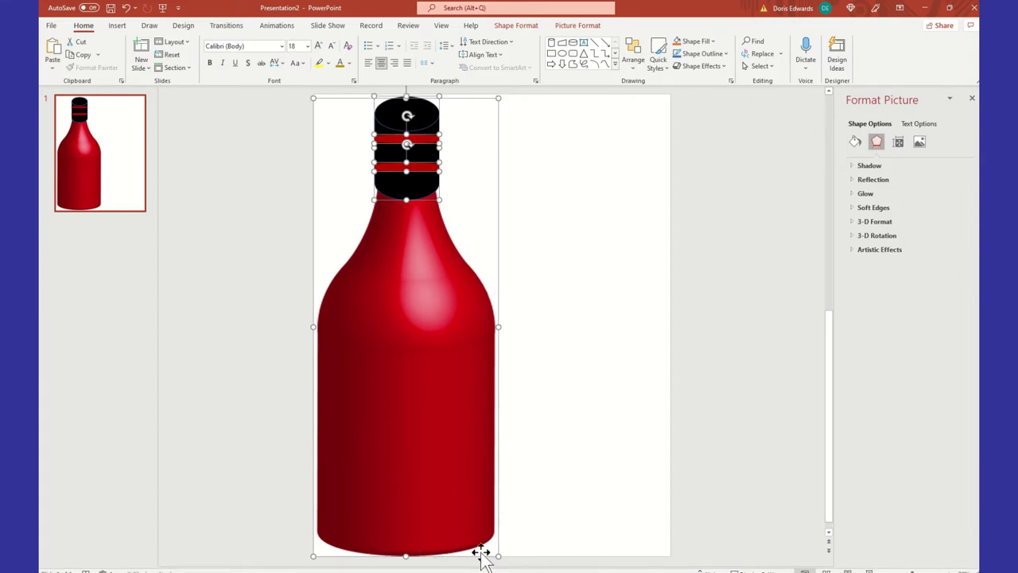
right_click(498, 141)
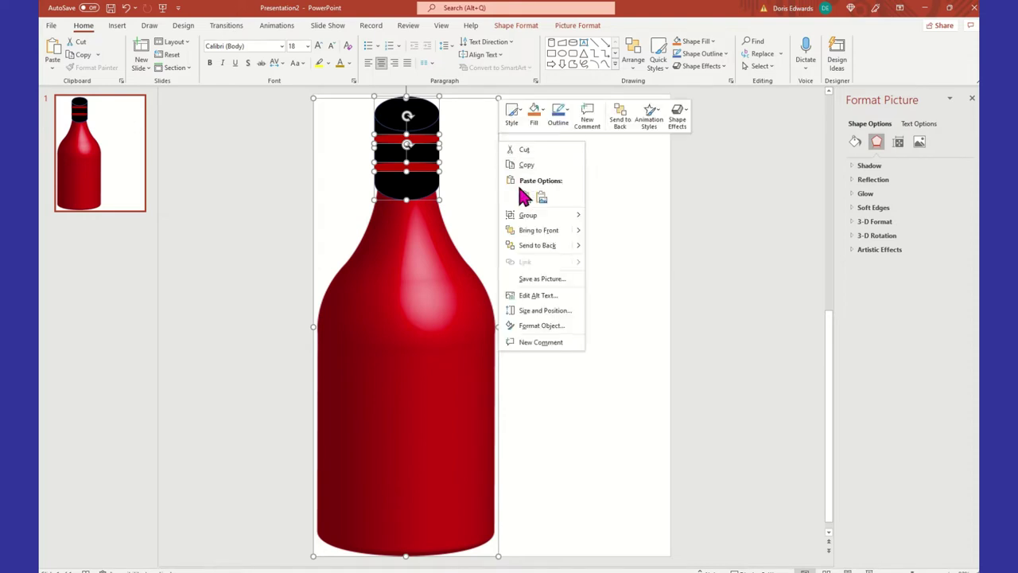
mouse_move(538, 218)
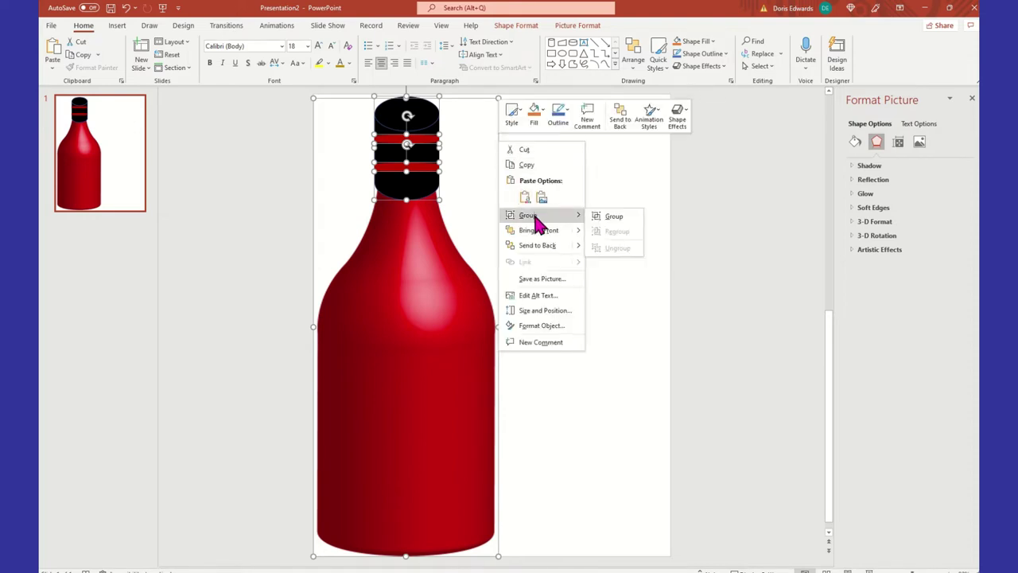
click(626, 216)
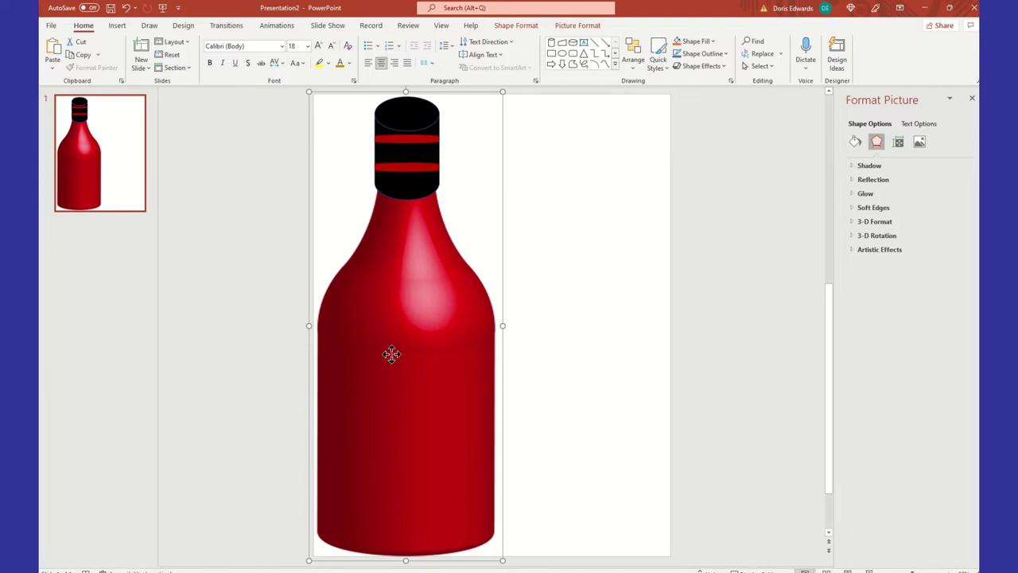
Step: Reposition the grouped bottle so that its body sits close to the page's left edge
mouse_move(391, 355)
mouse_down()
mouse_move(520, 368)
mouse_move(523, 345)
mouse_move(424, 316)
mouse_move(411, 363)
mouse_move(397, 357)
mouse_up()
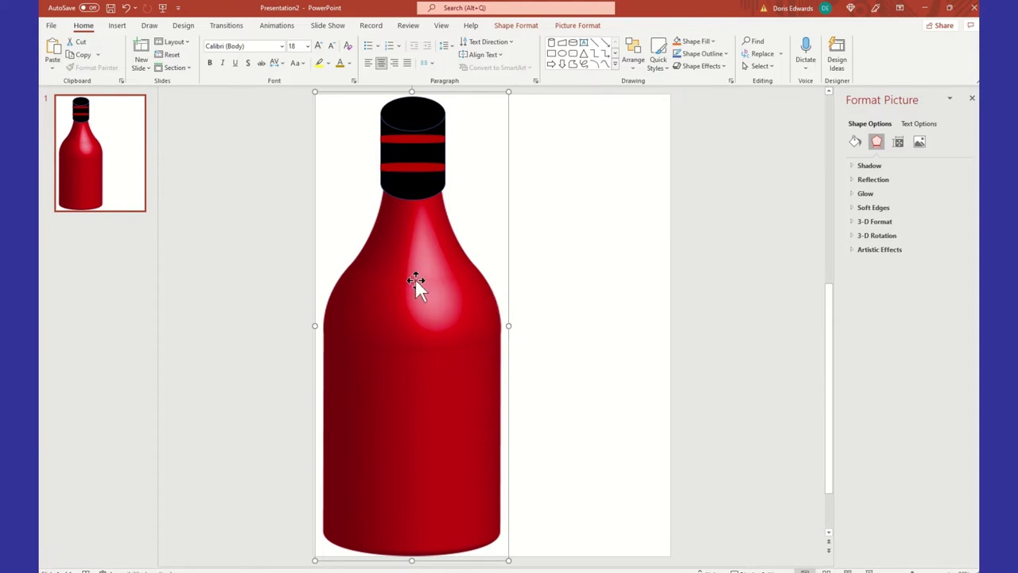
drag(418, 284, 413, 281)
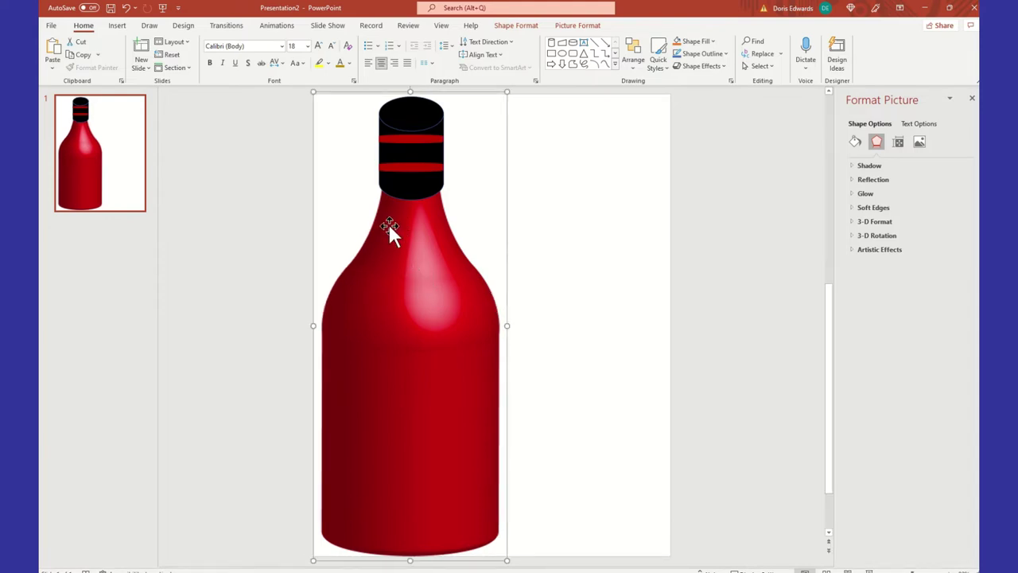
click(580, 250)
click(458, 312)
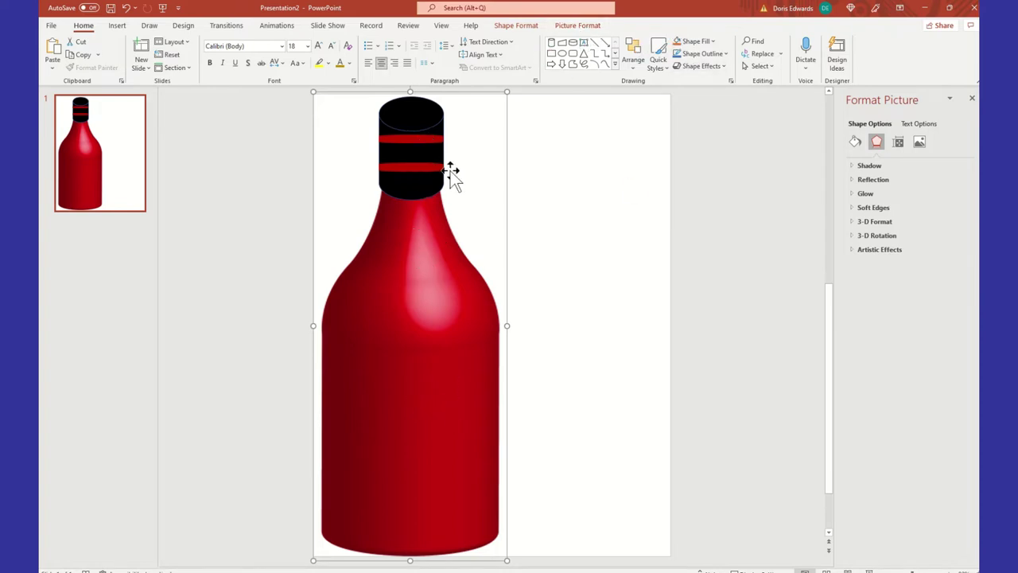
click(575, 27)
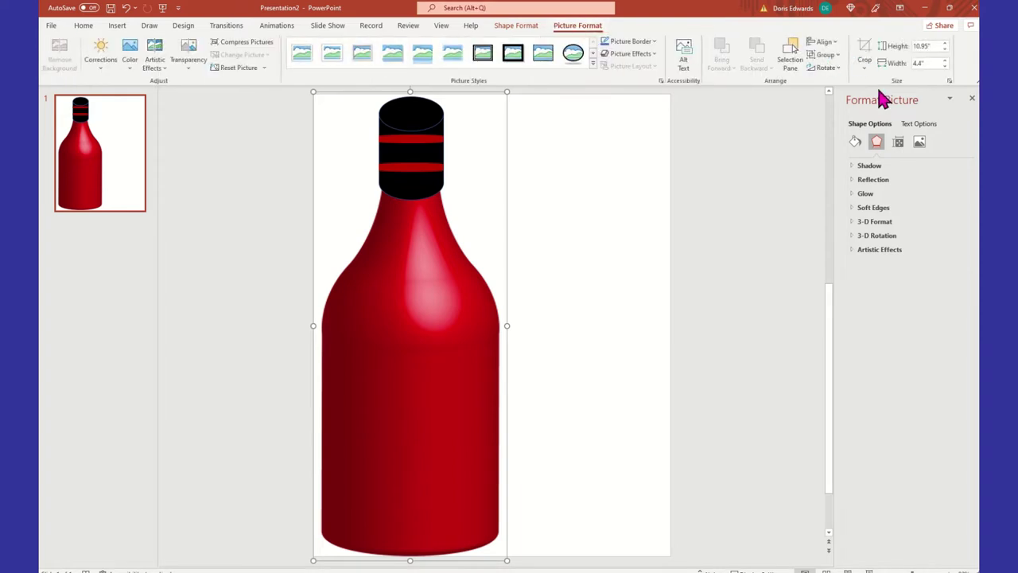
click(866, 67)
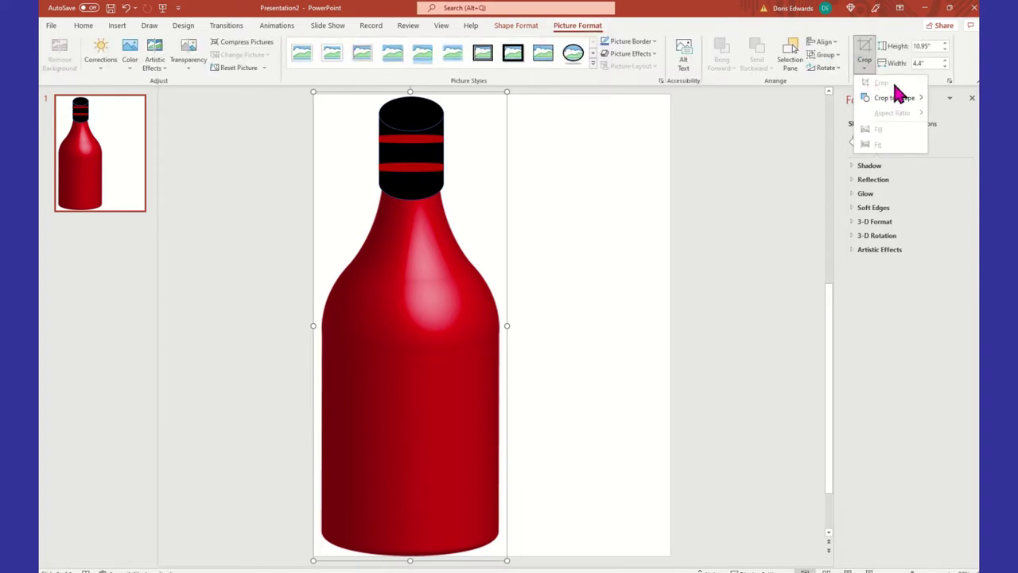
click(652, 332)
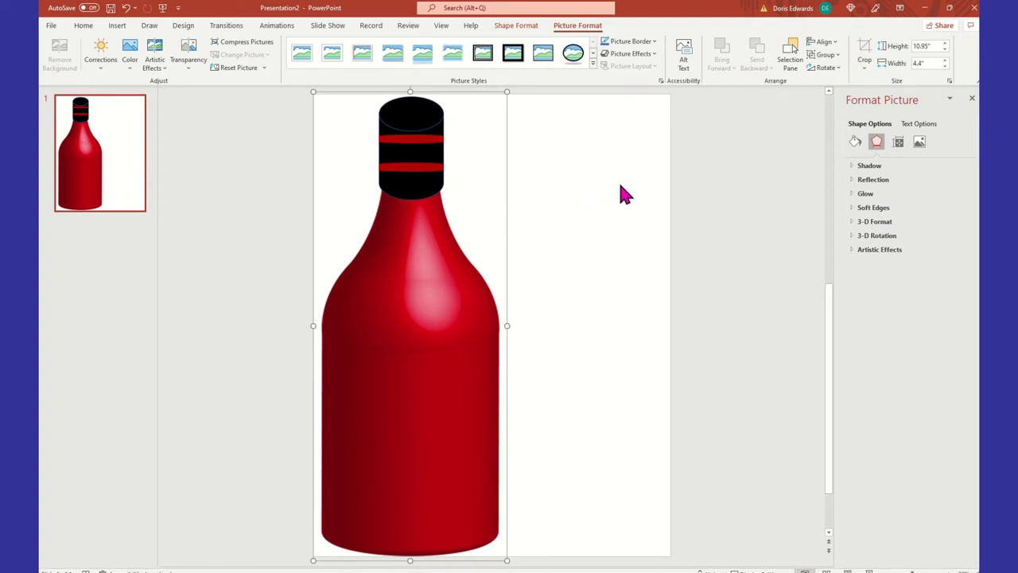
drag(412, 299, 410, 299)
Step: Try to duplicate the bottle picture selected inside the group, and undo the pasted copy
right_click(412, 302)
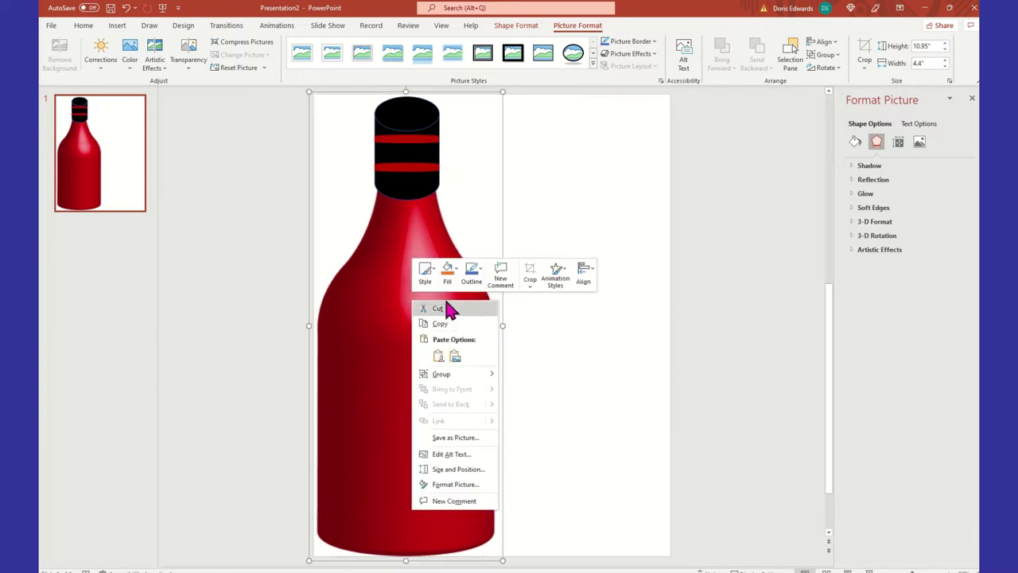
click(394, 155)
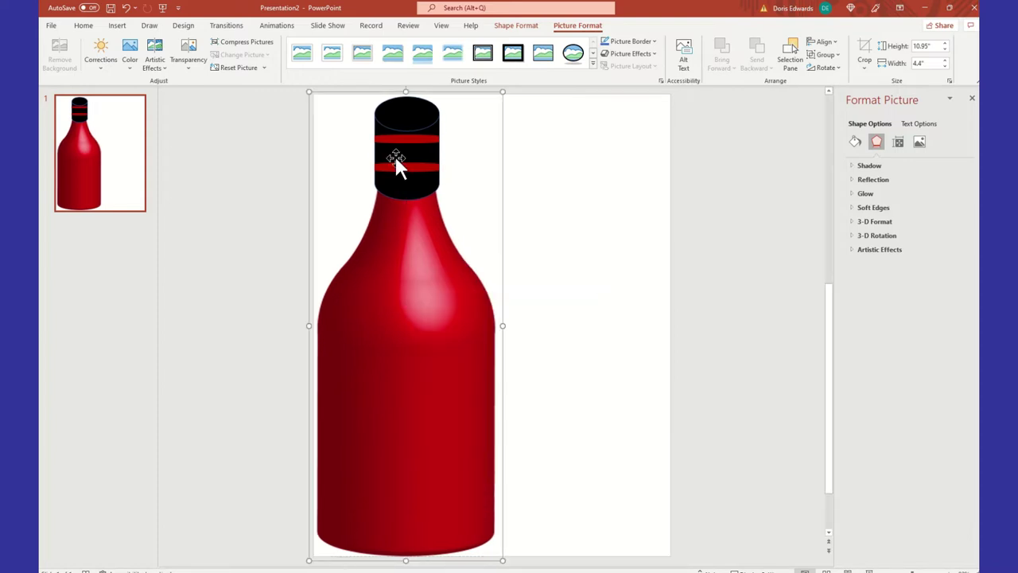
click(407, 292)
right_click(409, 295)
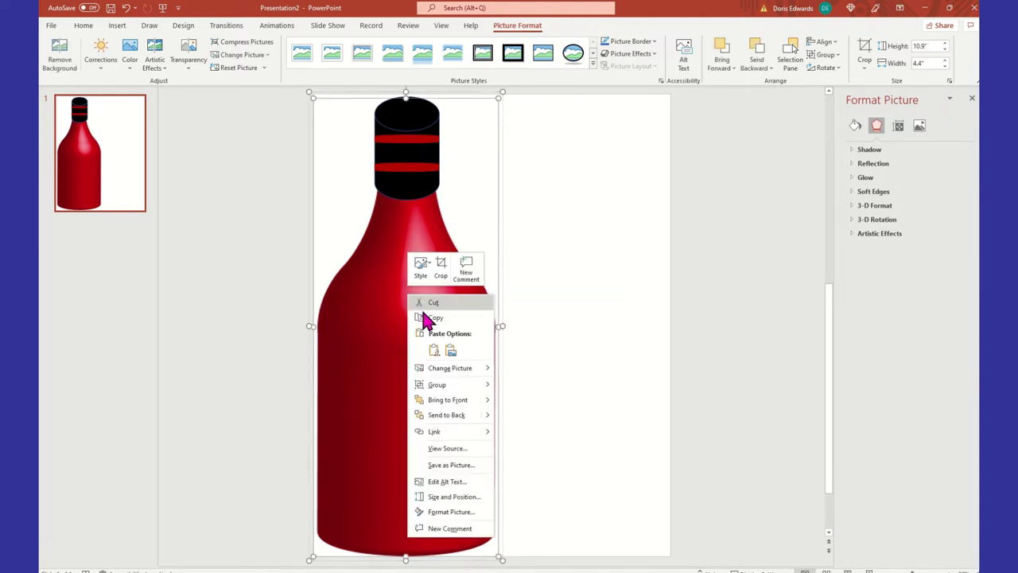
click(437, 319)
click(564, 209)
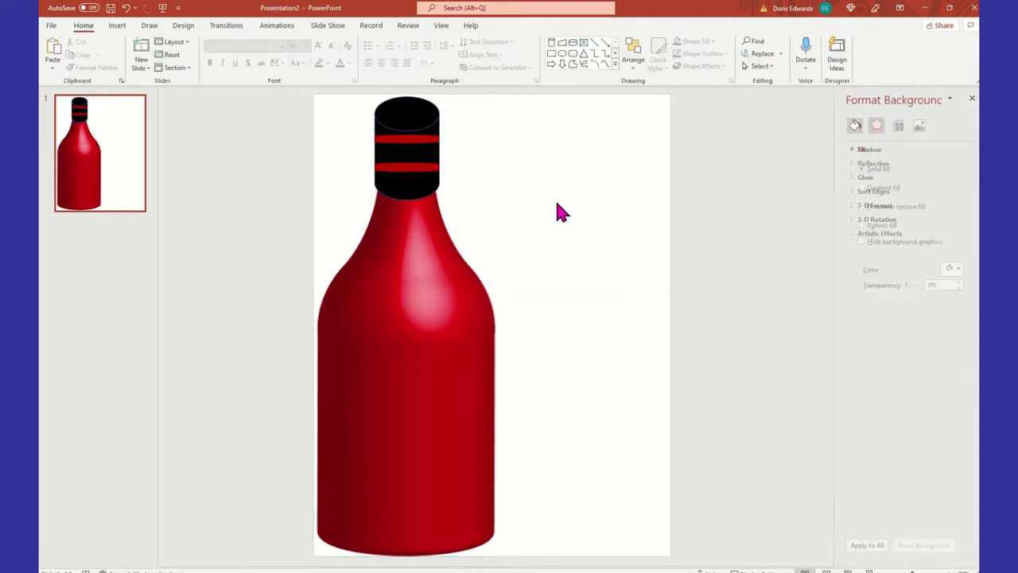
right_click(559, 203)
click(586, 227)
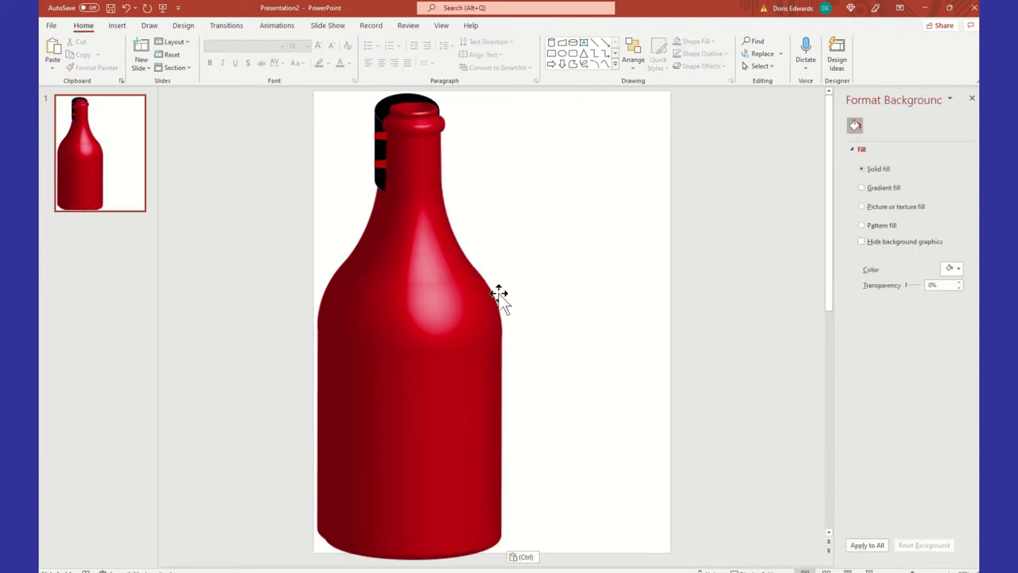
click(562, 275)
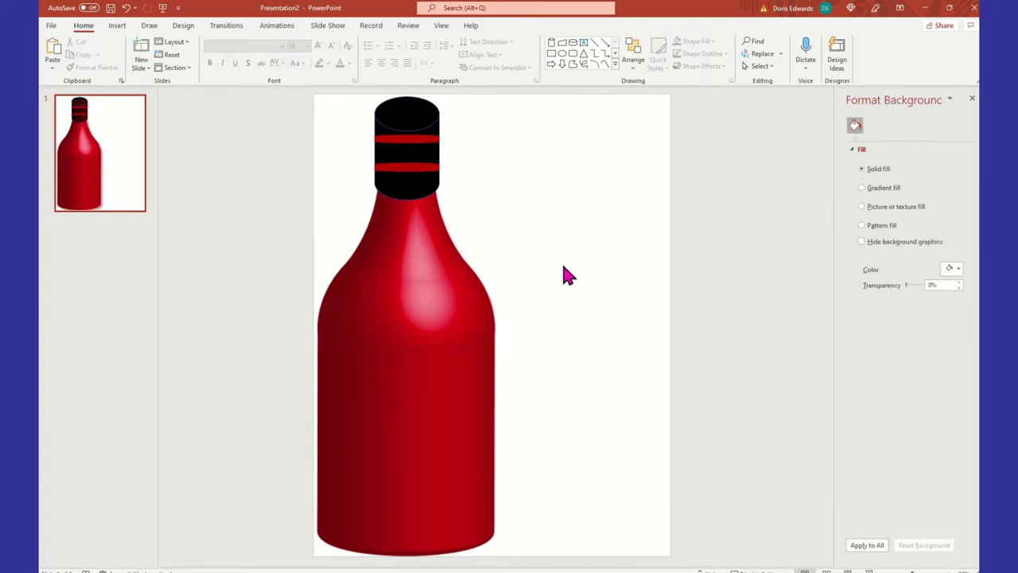
Step: Duplicate the whole grouped bottle and place the copy beside the original, filling the right half of the page
click(475, 382)
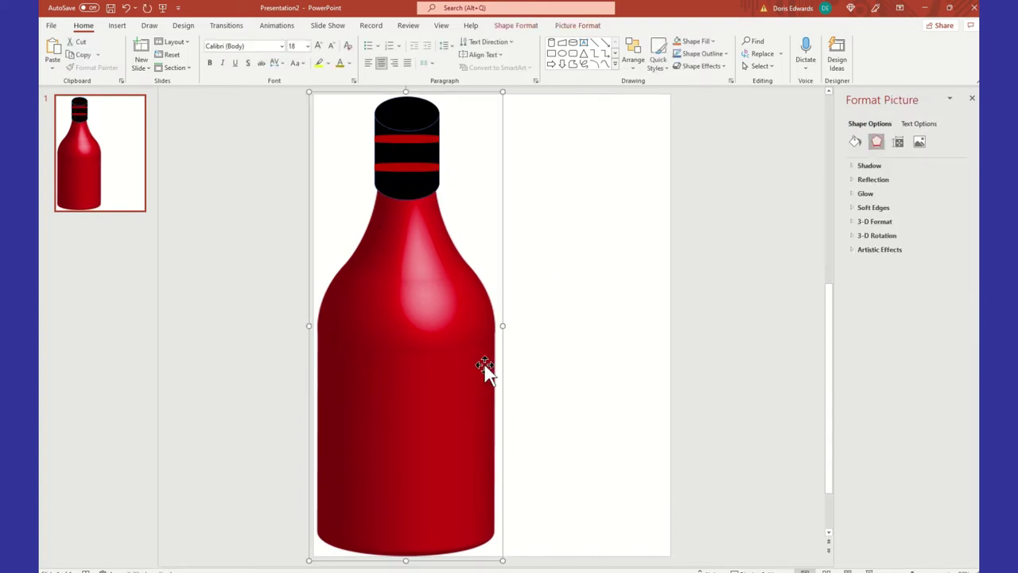
right_click(484, 364)
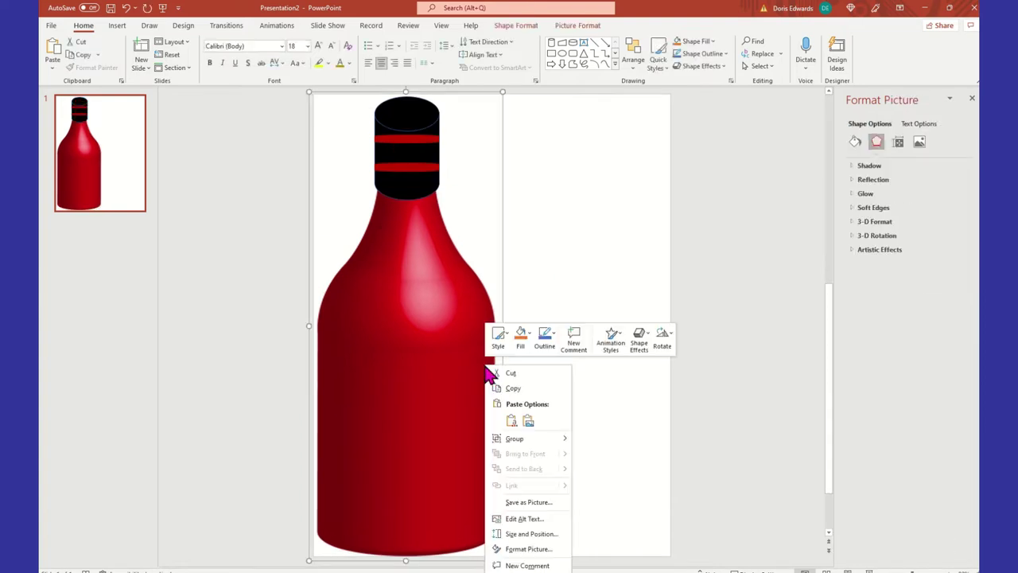
click(544, 390)
right_click(581, 219)
click(598, 244)
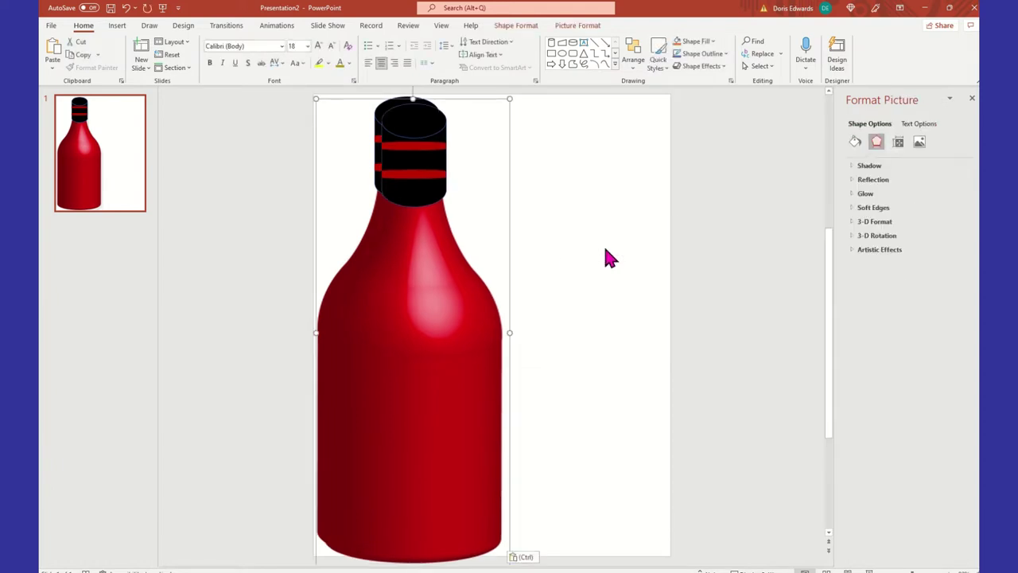
drag(448, 390, 585, 391)
click(727, 339)
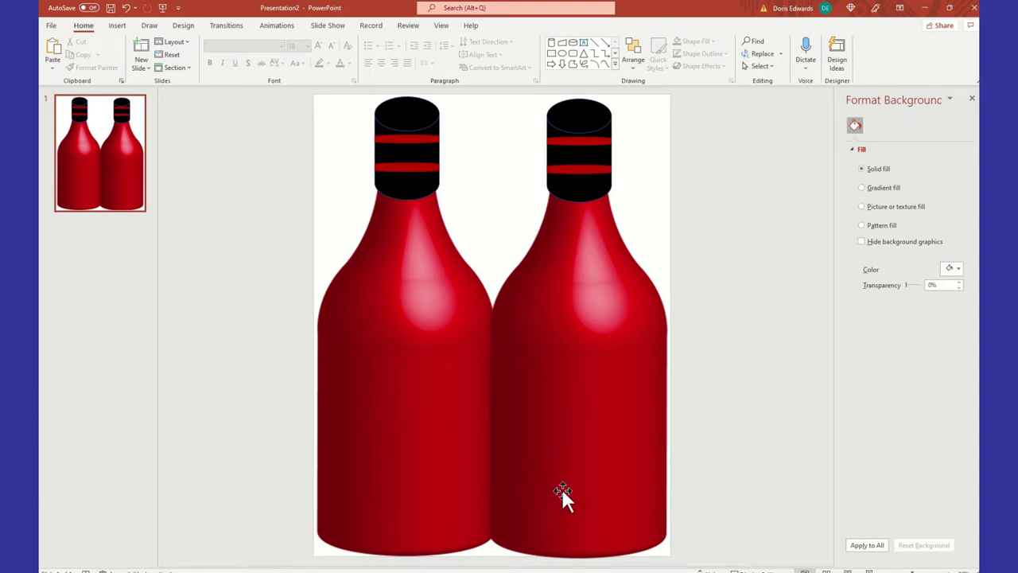
Step: Align the right bottle level with the left one, and duplicate the slide
click(585, 505)
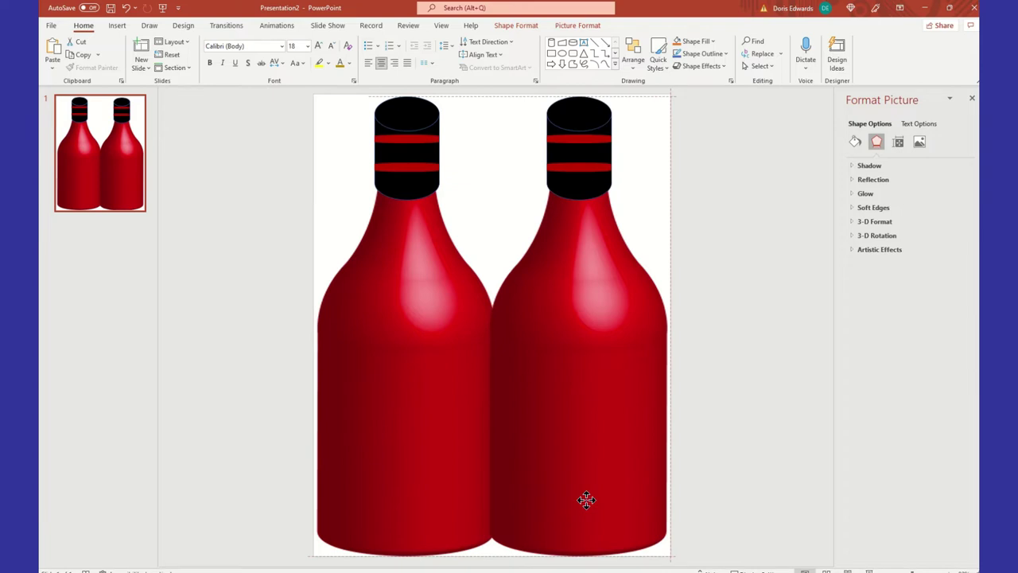
click(746, 423)
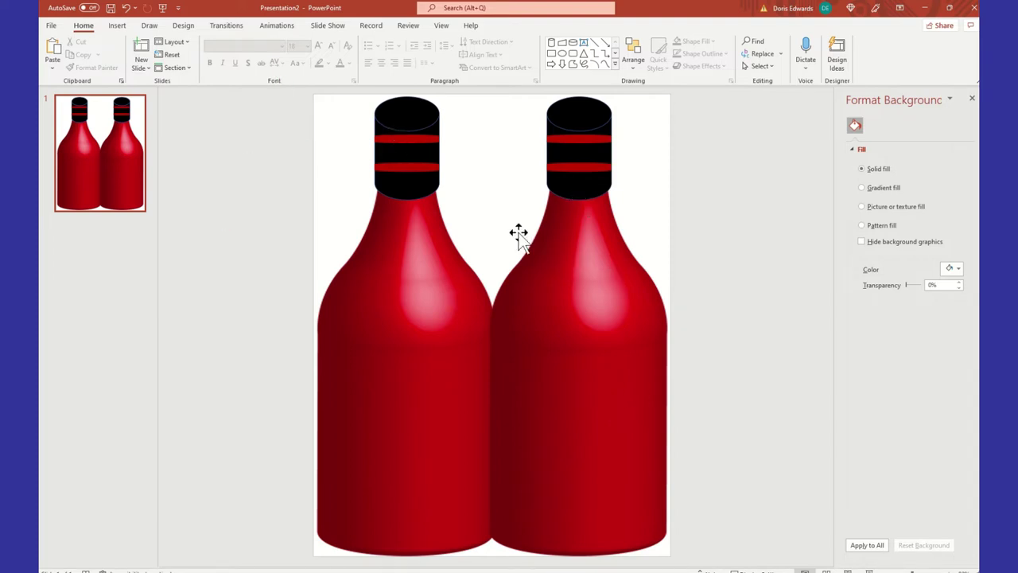
right_click(124, 184)
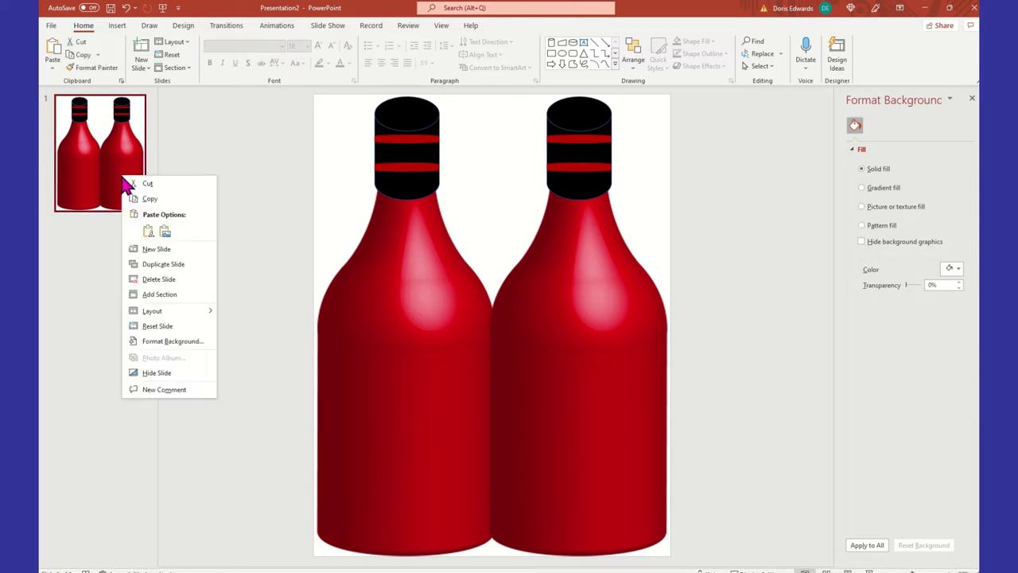
click(159, 264)
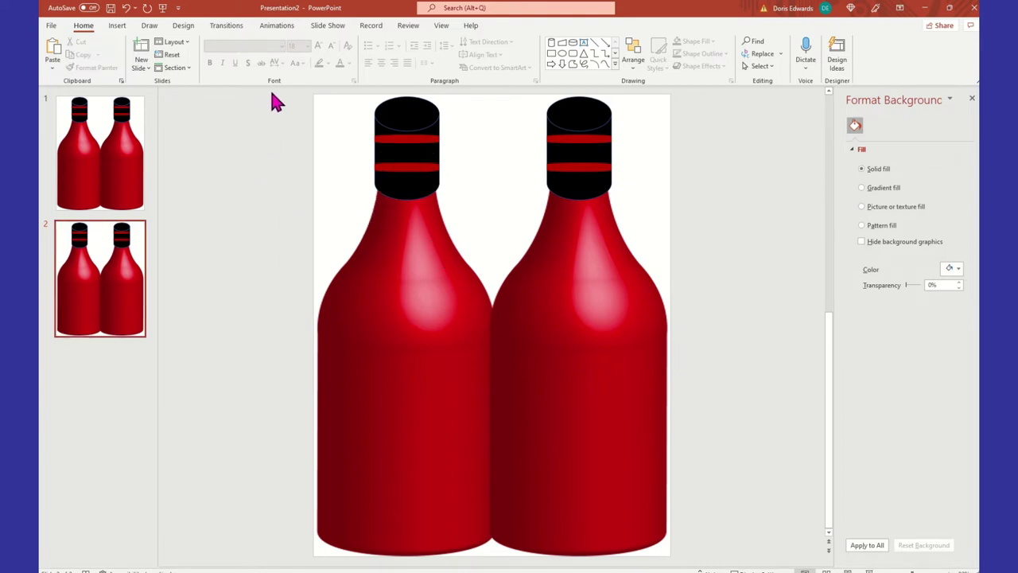
Step: Group the two bottles on the second slide into one object
drag(265, 93, 707, 566)
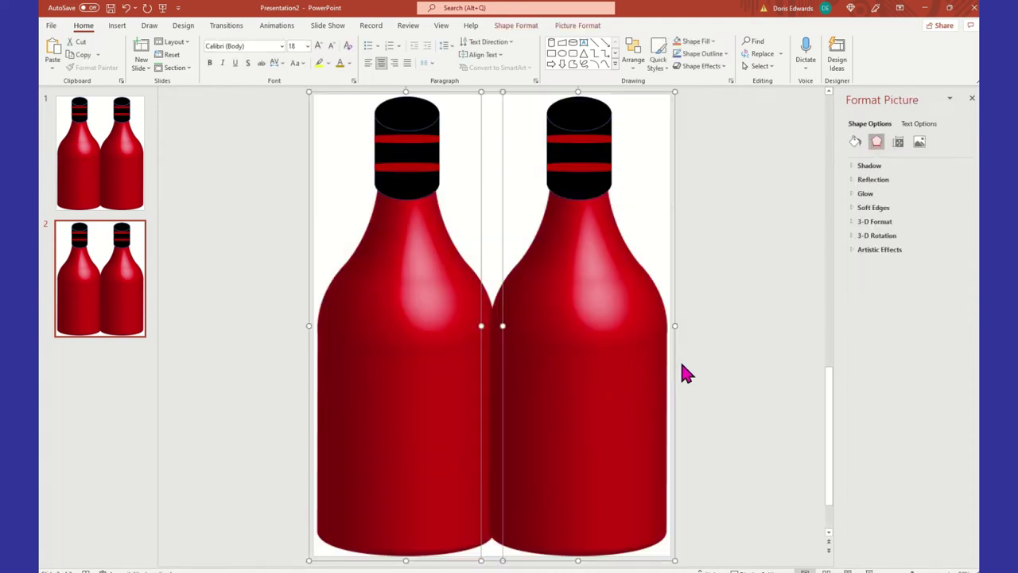
right_click(626, 350)
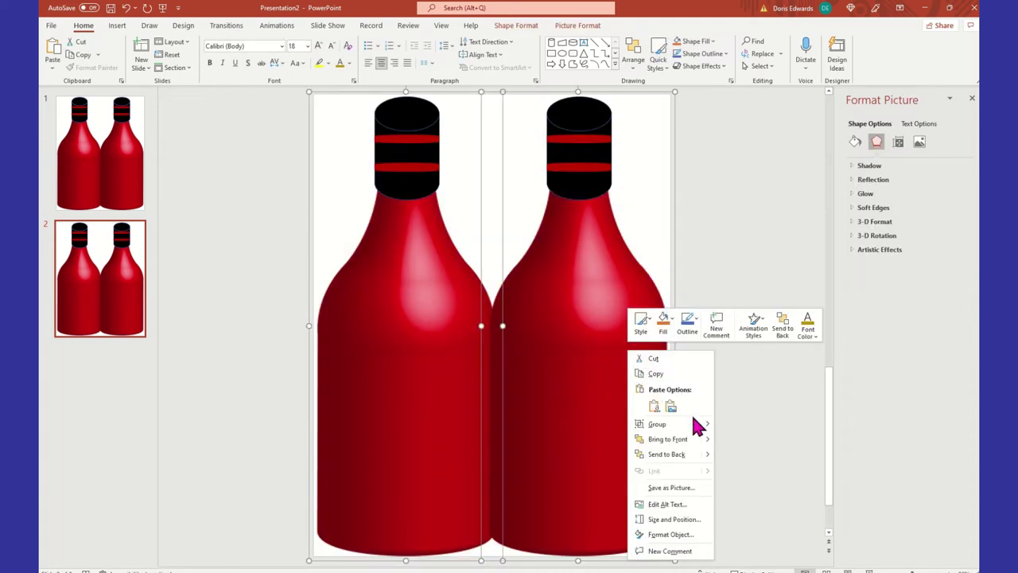
mouse_move(696, 428)
click(742, 425)
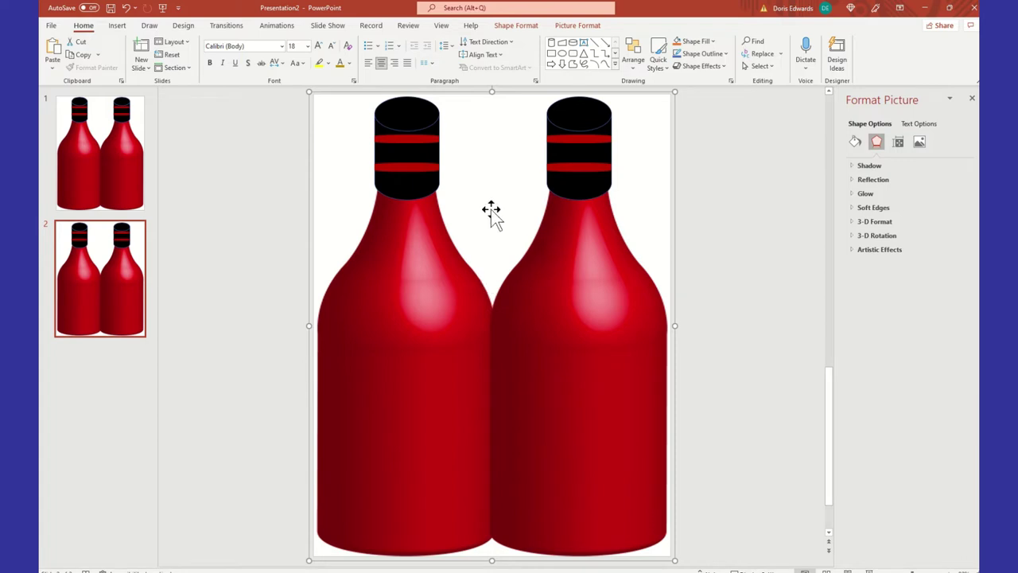
Step: Flip the grouped bottles on slide 2 vertically and nudge them up to the page's upper edge
click(234, 141)
click(341, 109)
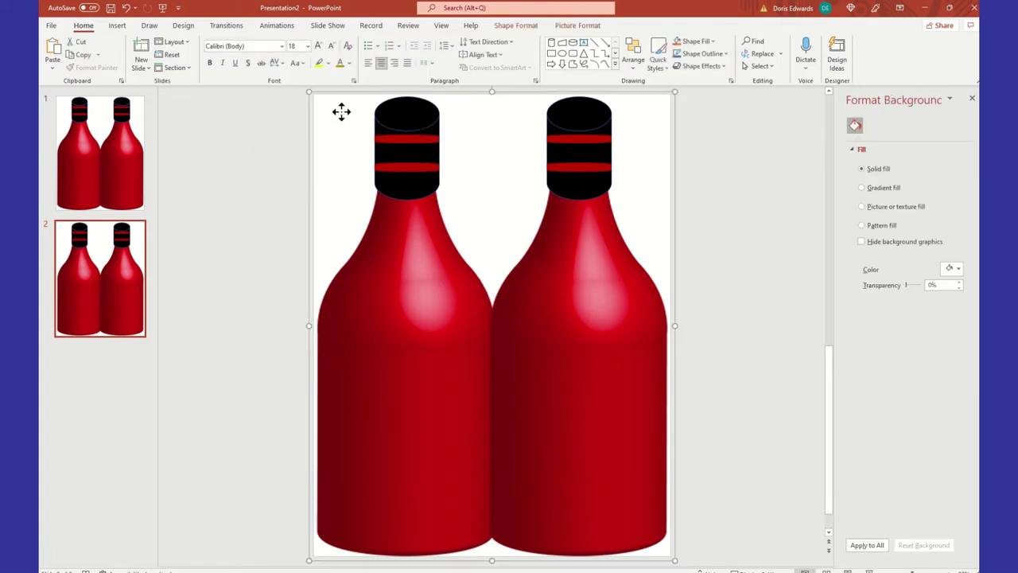
click(590, 25)
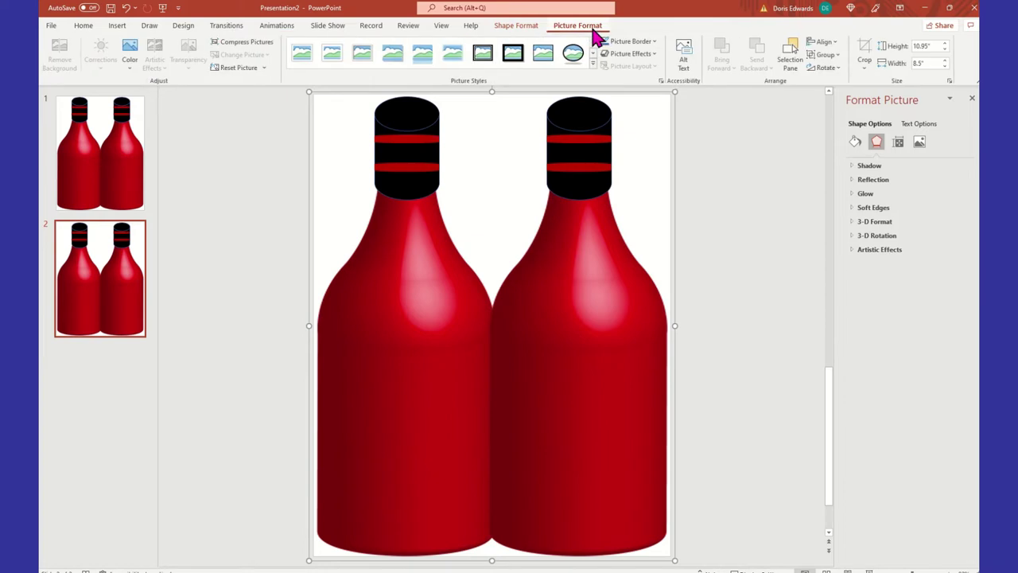
click(842, 70)
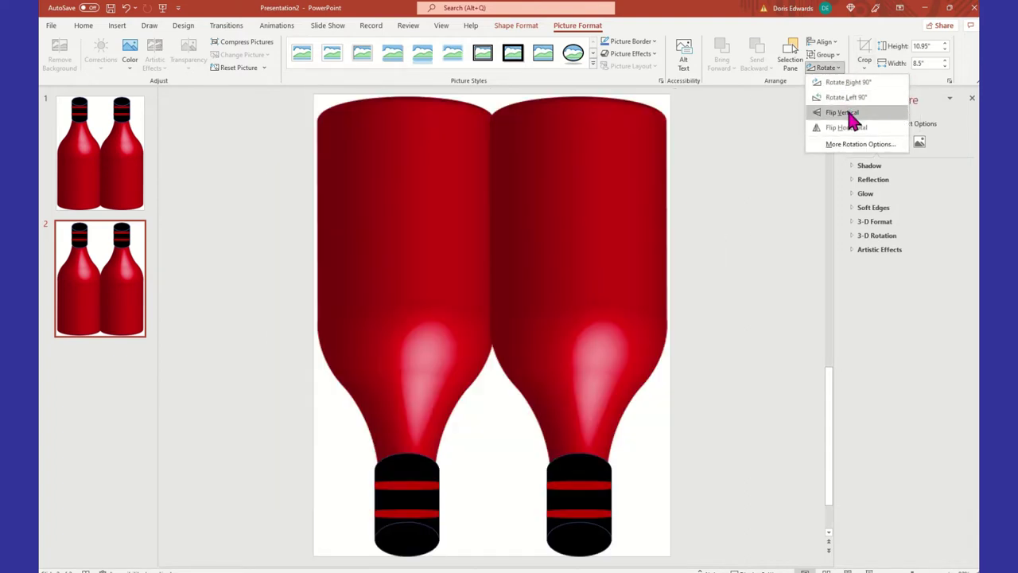
click(841, 112)
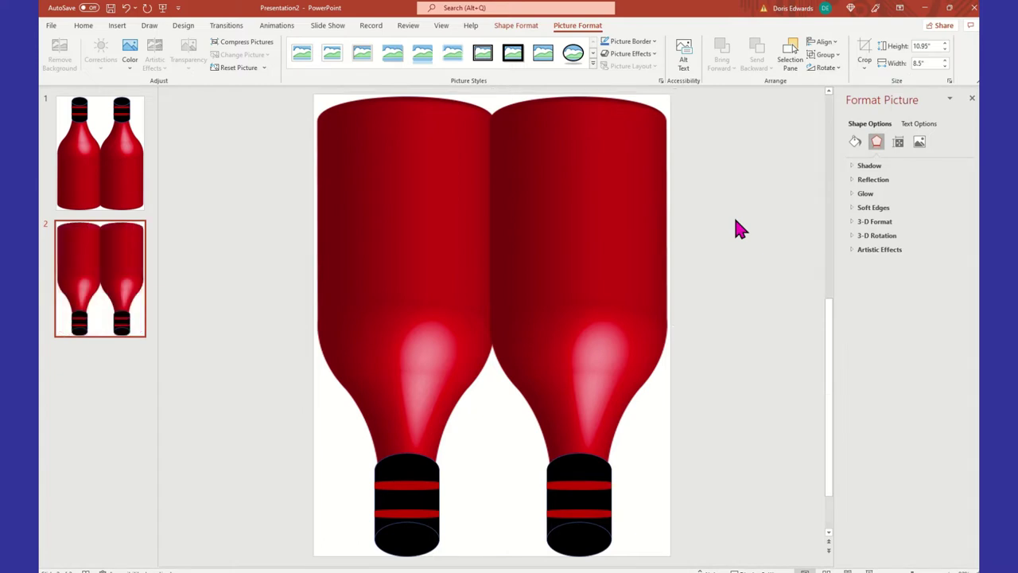
key(Escape)
drag(585, 369, 585, 366)
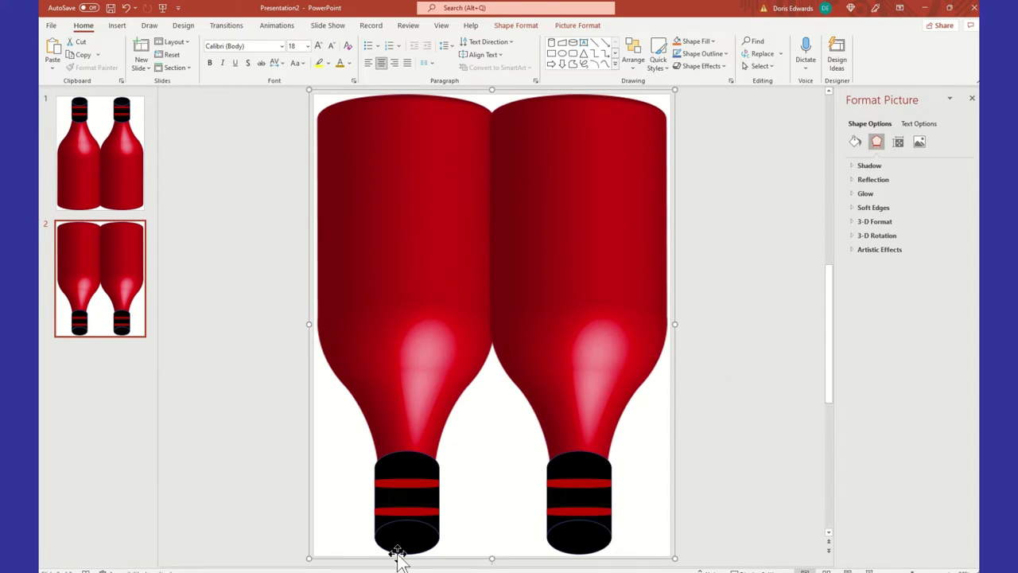
click(748, 211)
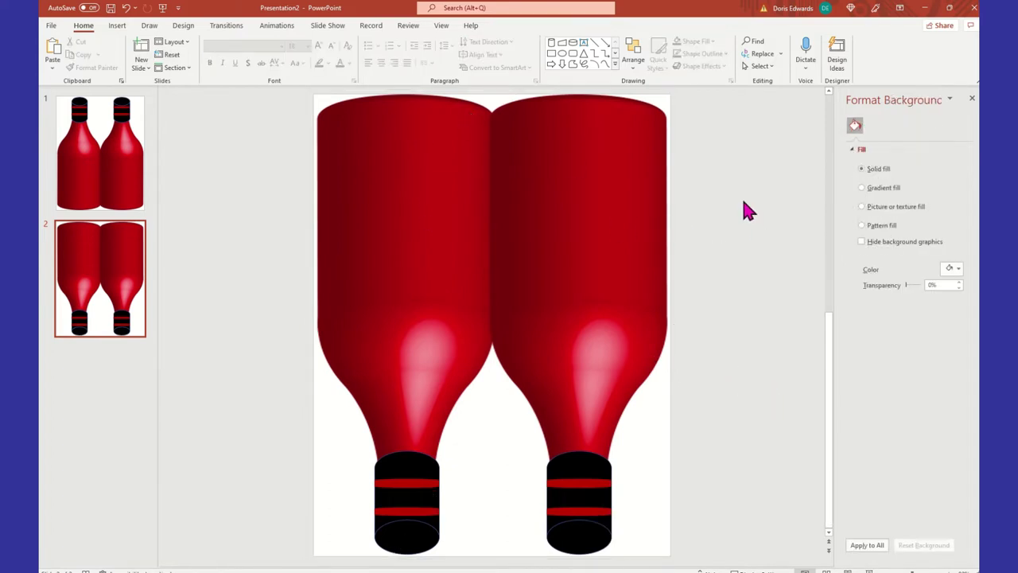
click(97, 163)
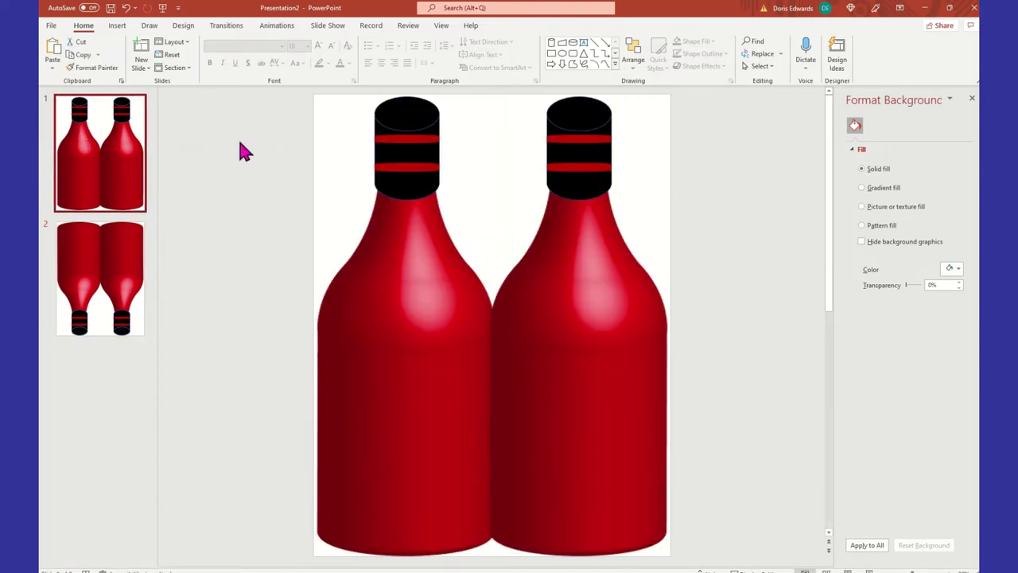
click(82, 251)
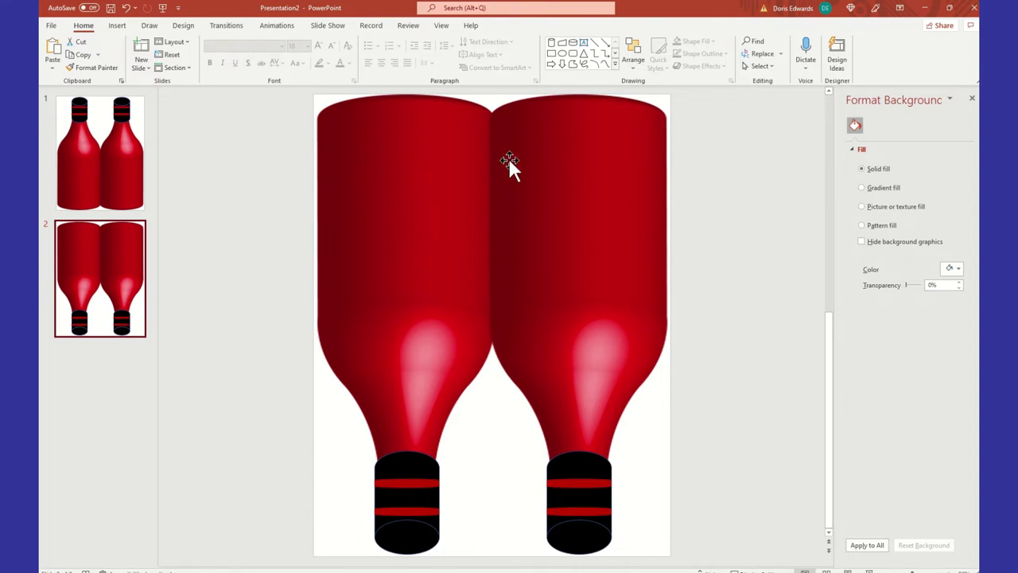
click(101, 160)
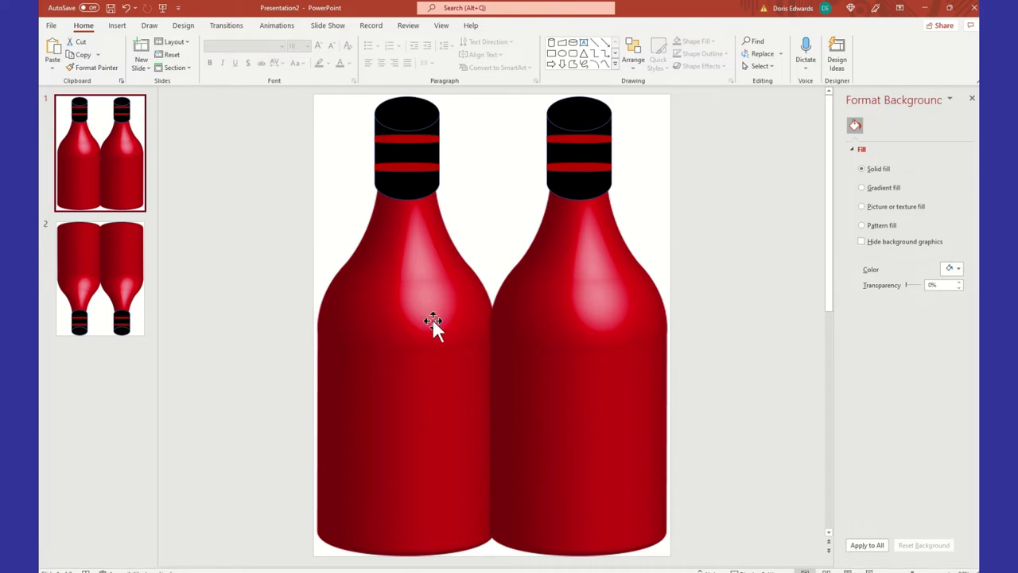
click(132, 290)
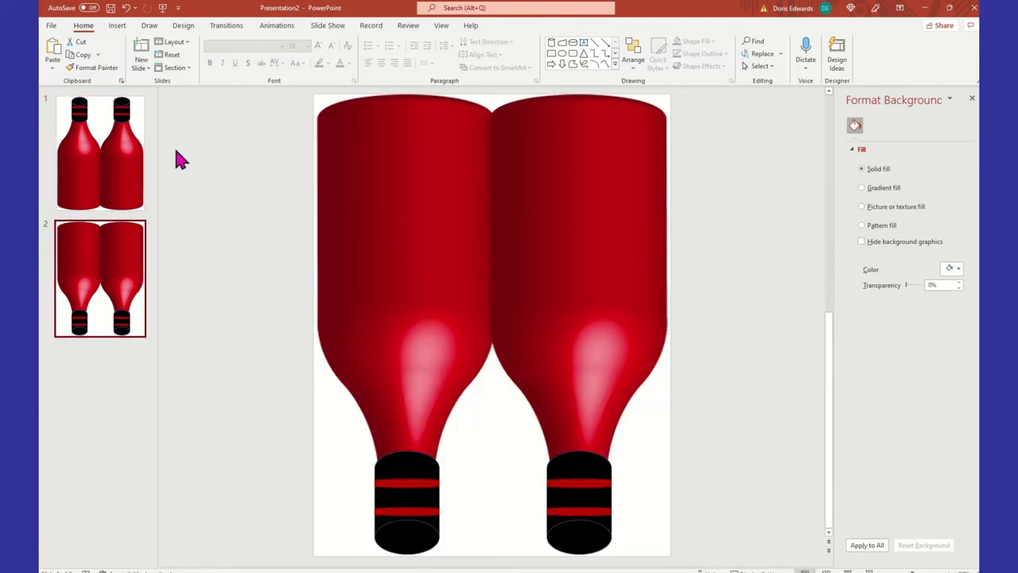
Step: Add a text box reading SENSUAL across the upper body of the right bottle on slide 1
click(94, 181)
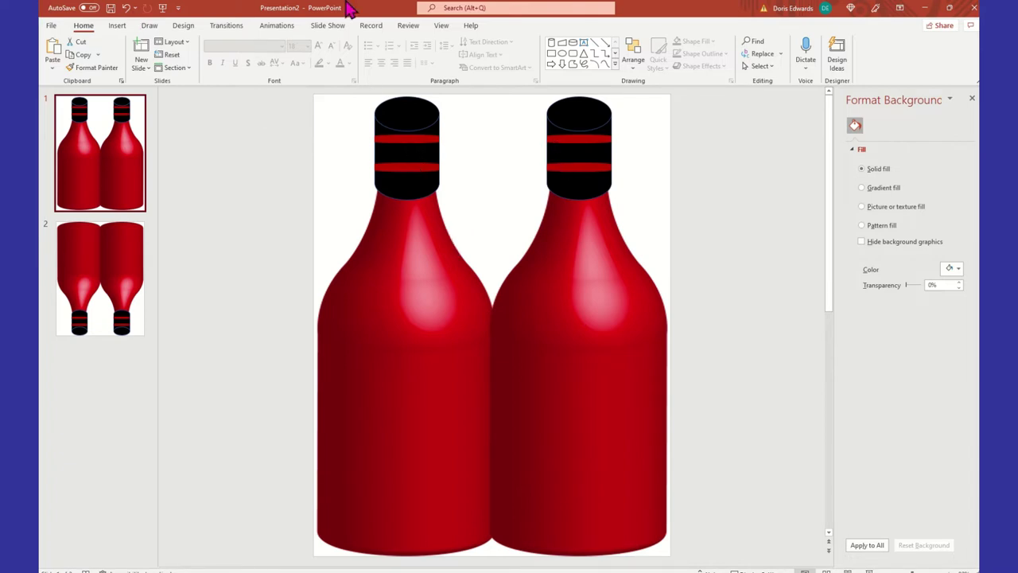
click(120, 27)
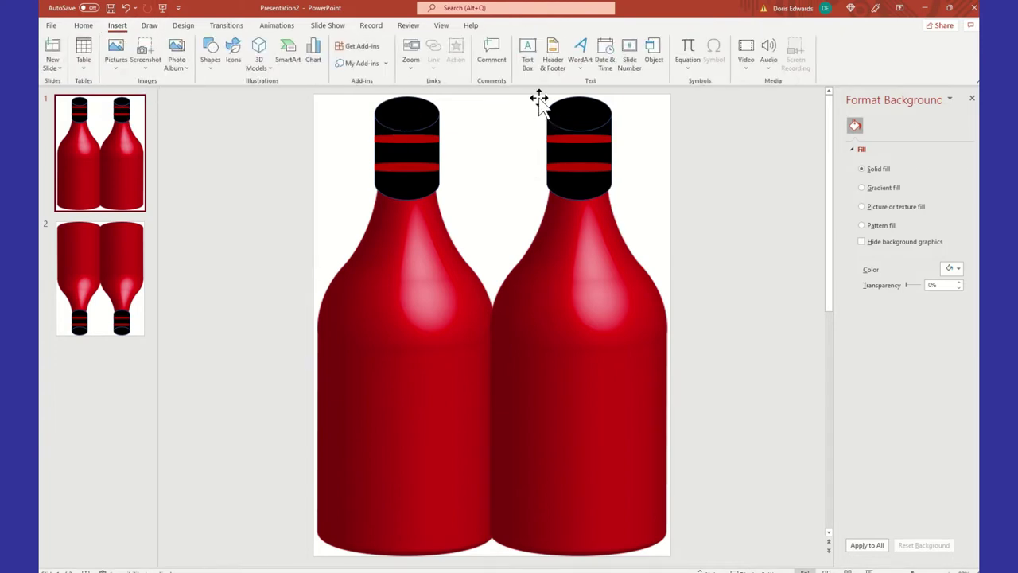
click(531, 65)
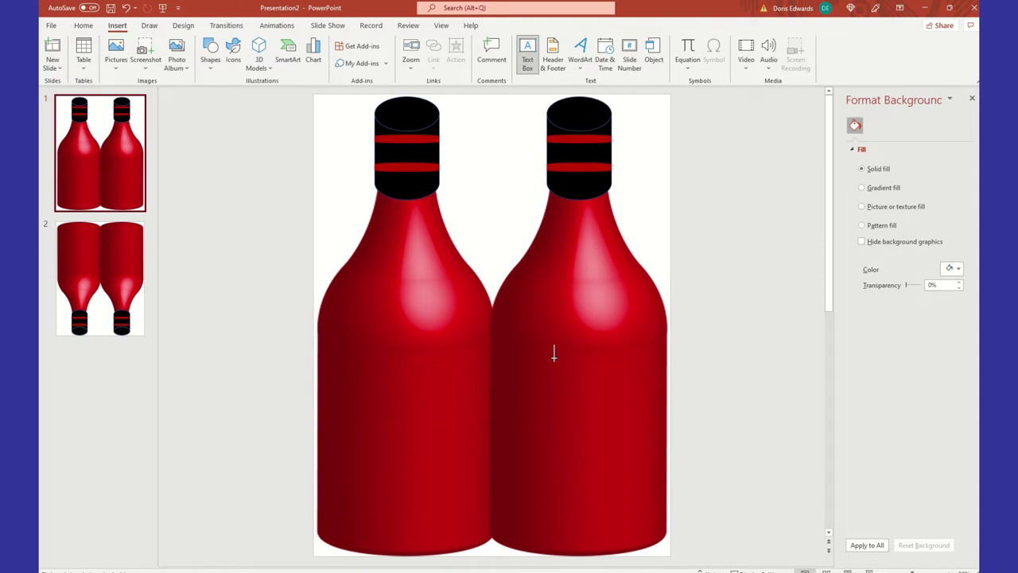
drag(506, 331, 634, 371)
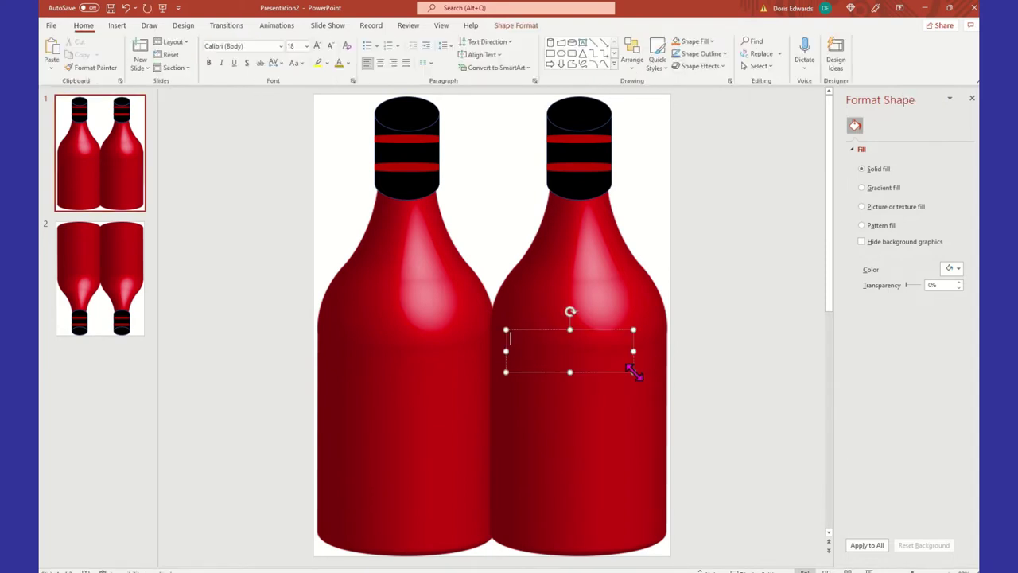
text(Red)
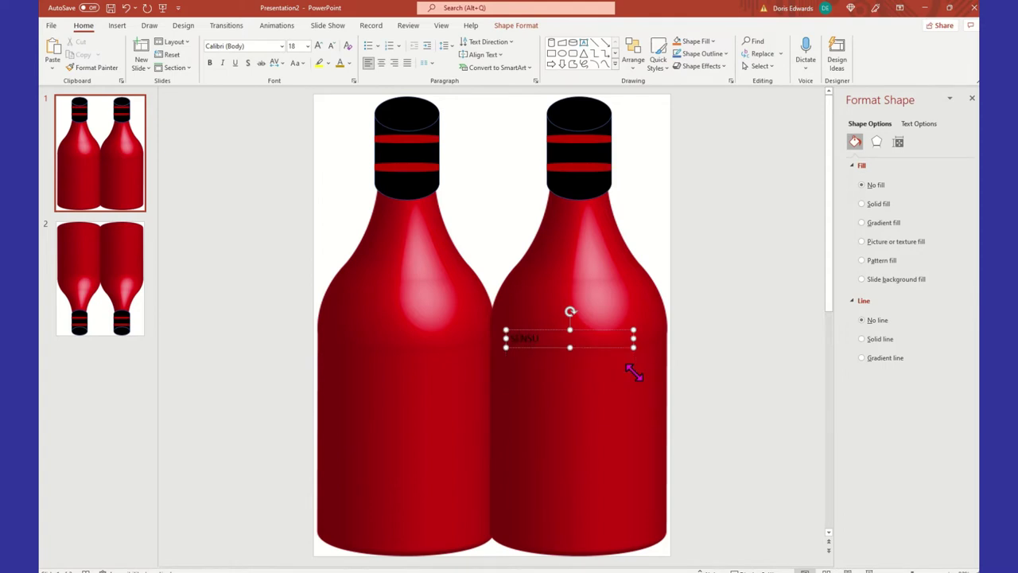
text( e)
click(760, 419)
click(567, 332)
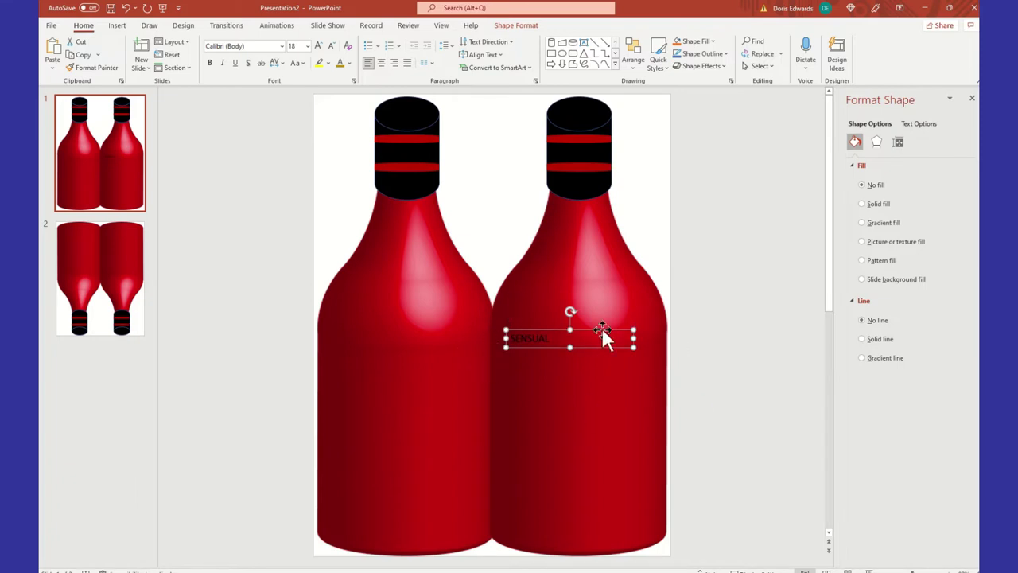
click(799, 389)
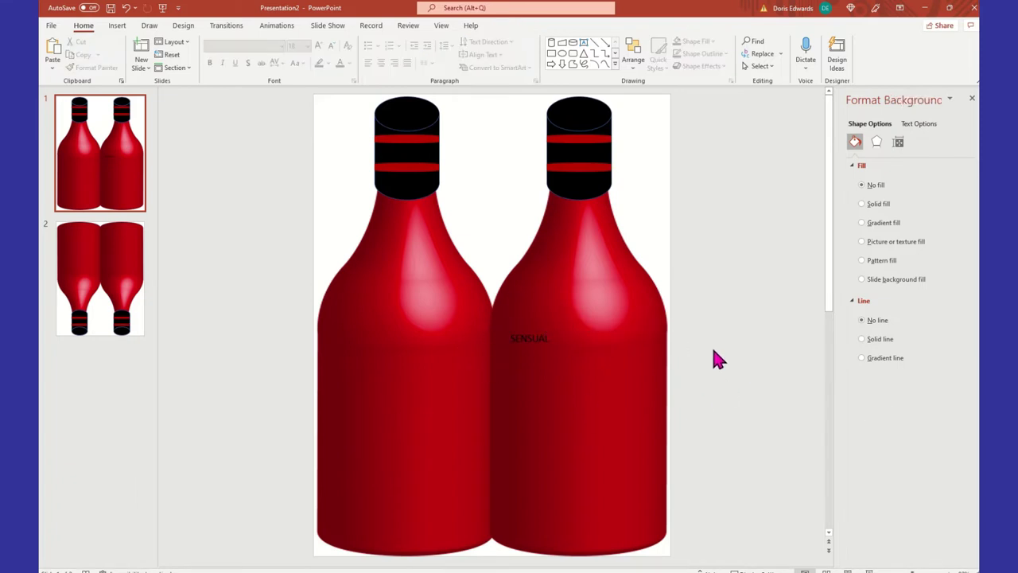
Step: Change the font of the SENSUAL text to Black Jack
click(558, 331)
click(557, 332)
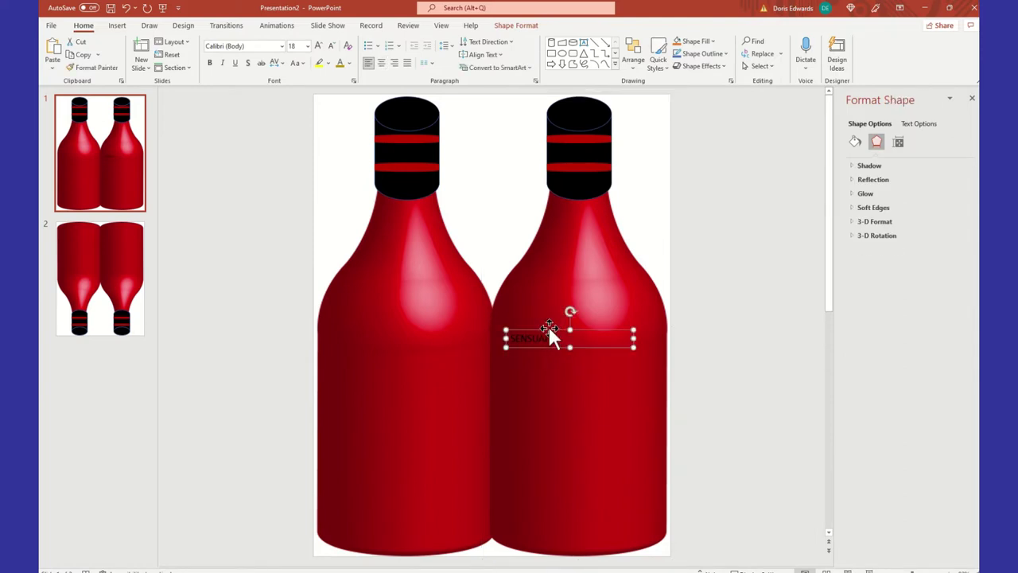
double_click(545, 331)
click(614, 331)
click(283, 45)
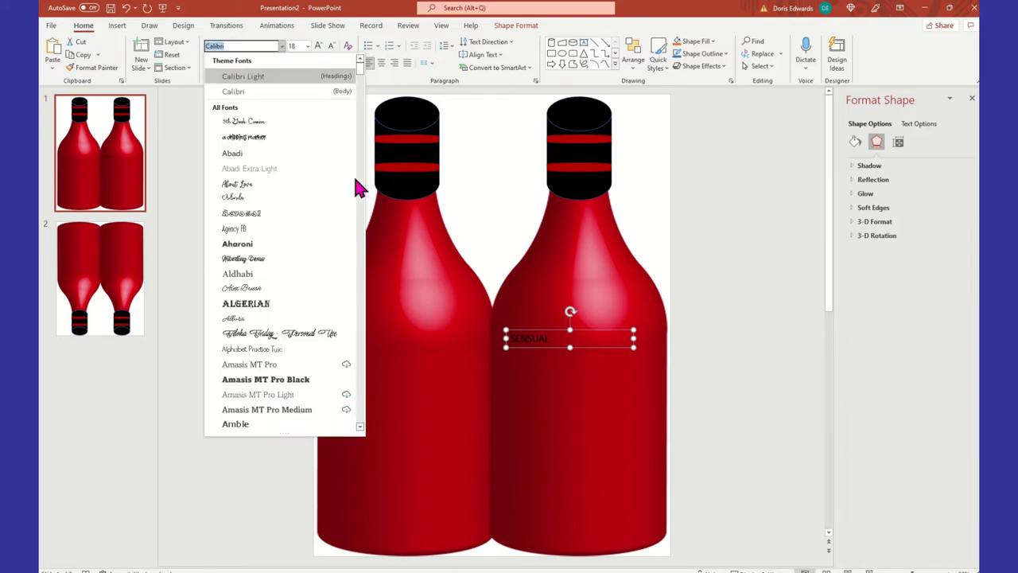
scroll(361, 80, down, 4)
drag(361, 80, 363, 99)
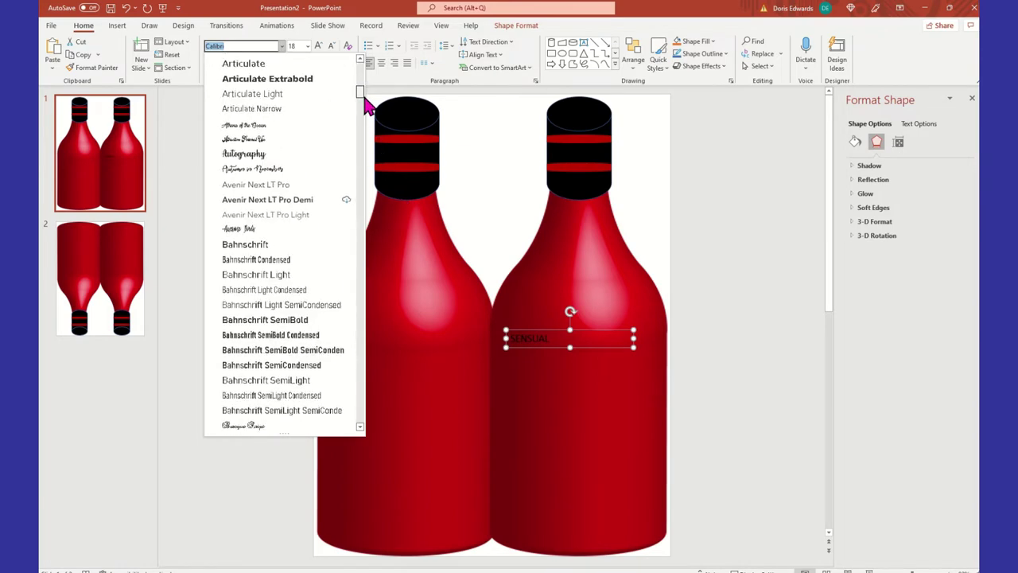
scroll(365, 101, down, 2)
scroll(365, 109, down, 6)
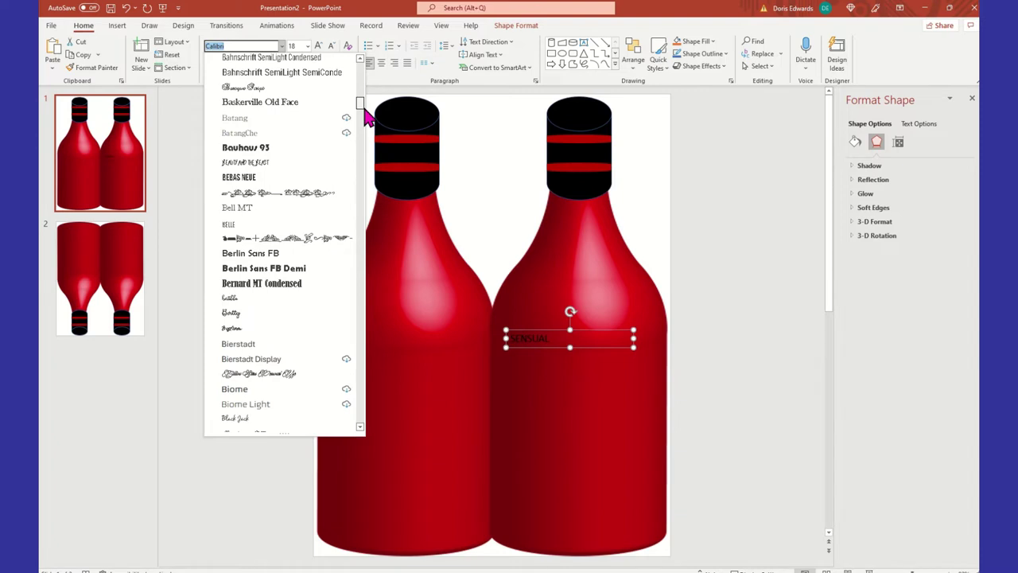
scroll(364, 116, down, 1)
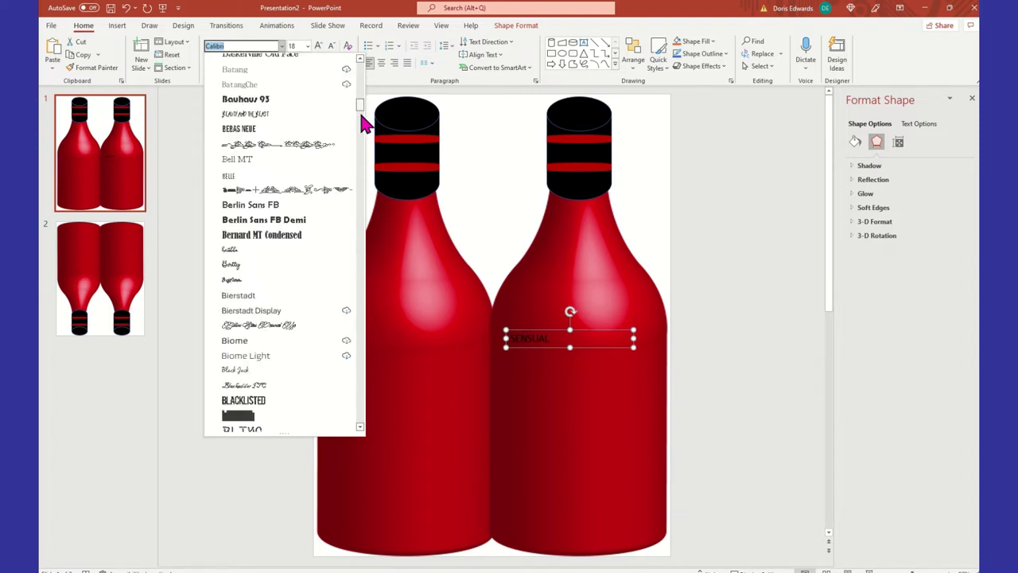
click(256, 371)
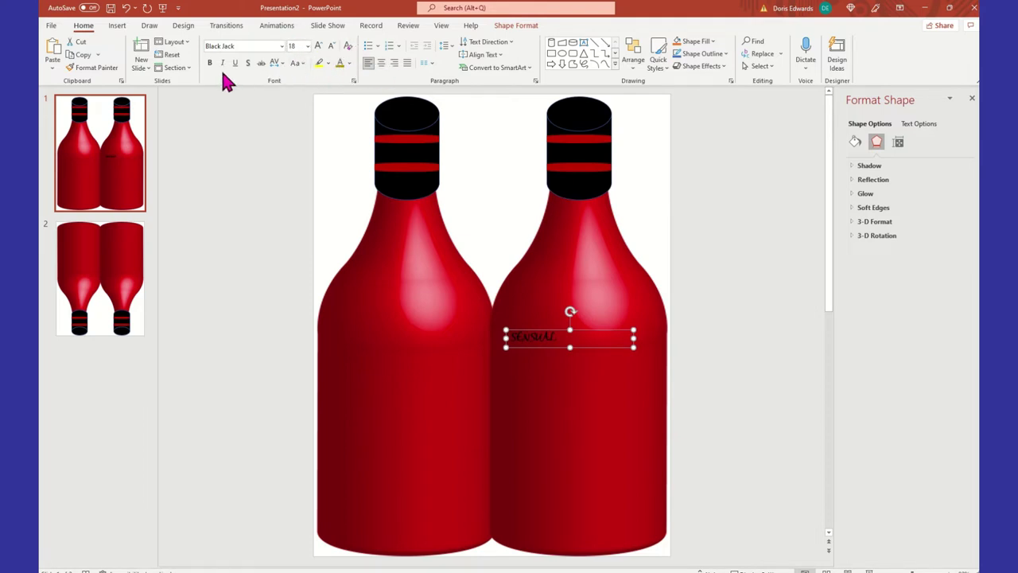
Step: Center the SENSUAL text within its box and set its font size to 44
click(382, 65)
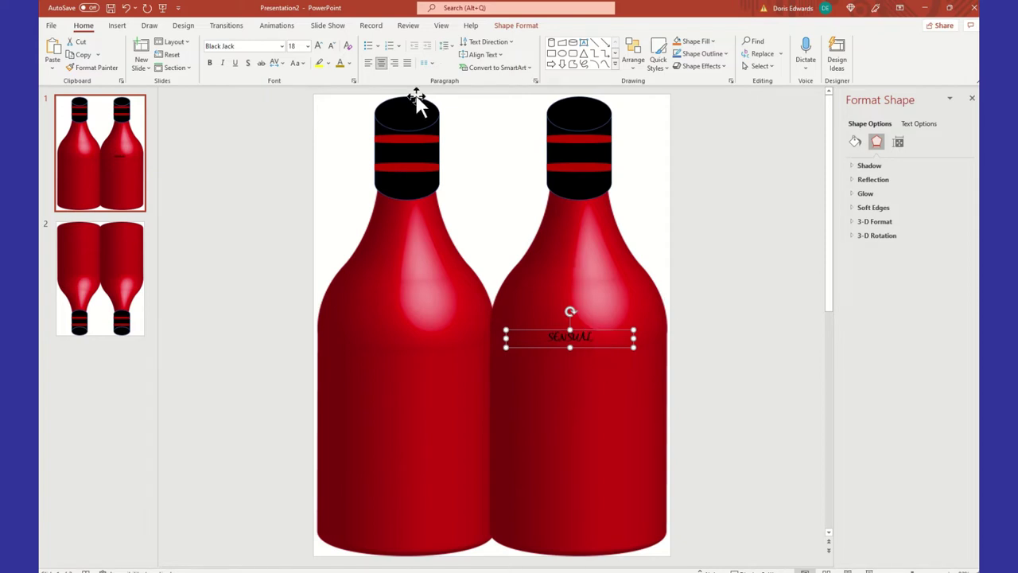
click(307, 46)
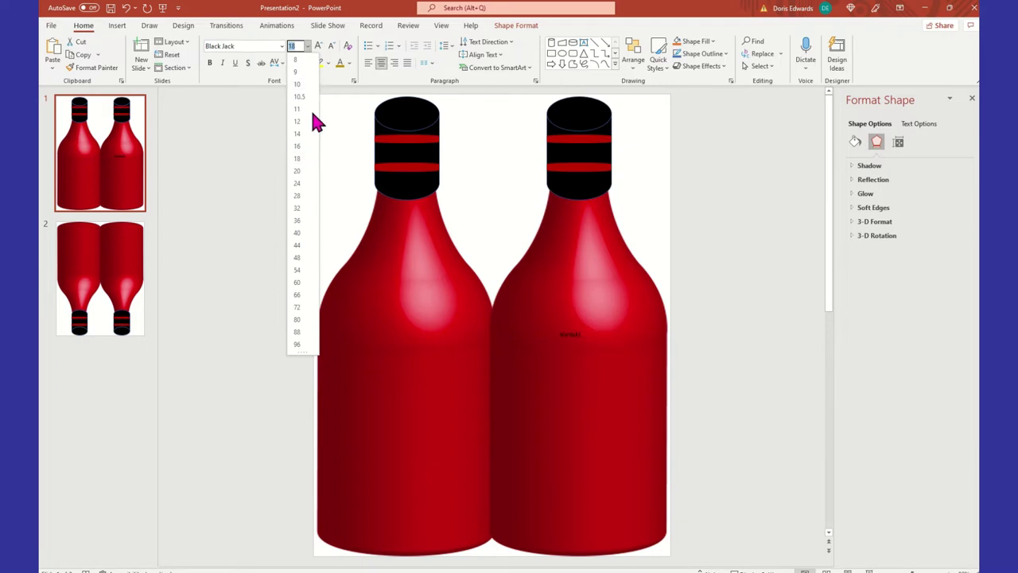
click(299, 246)
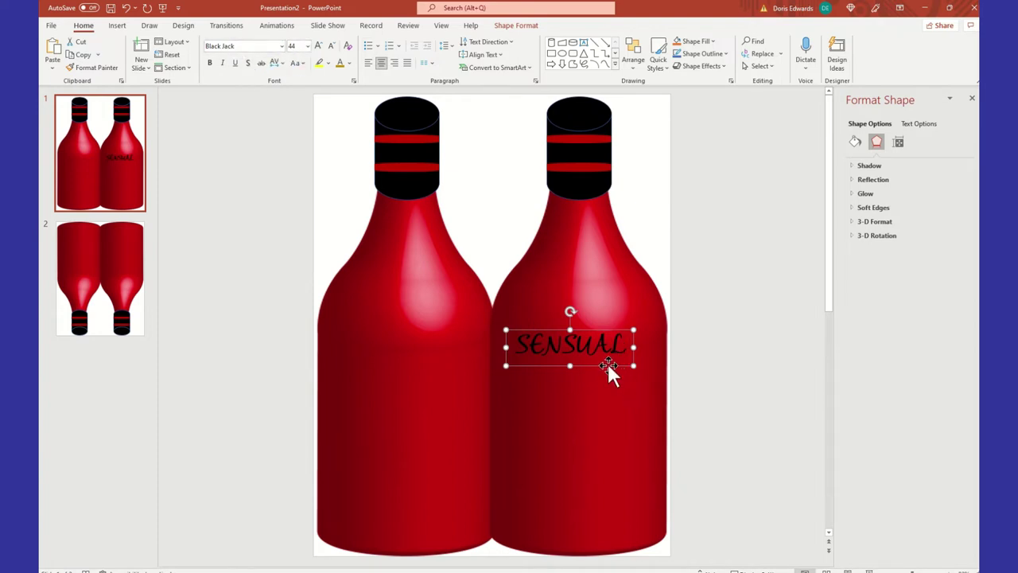
Step: Reposition the SENSUAL text box so it is horizontally centered on the right bottle, just below the highlight
drag(601, 366, 608, 361)
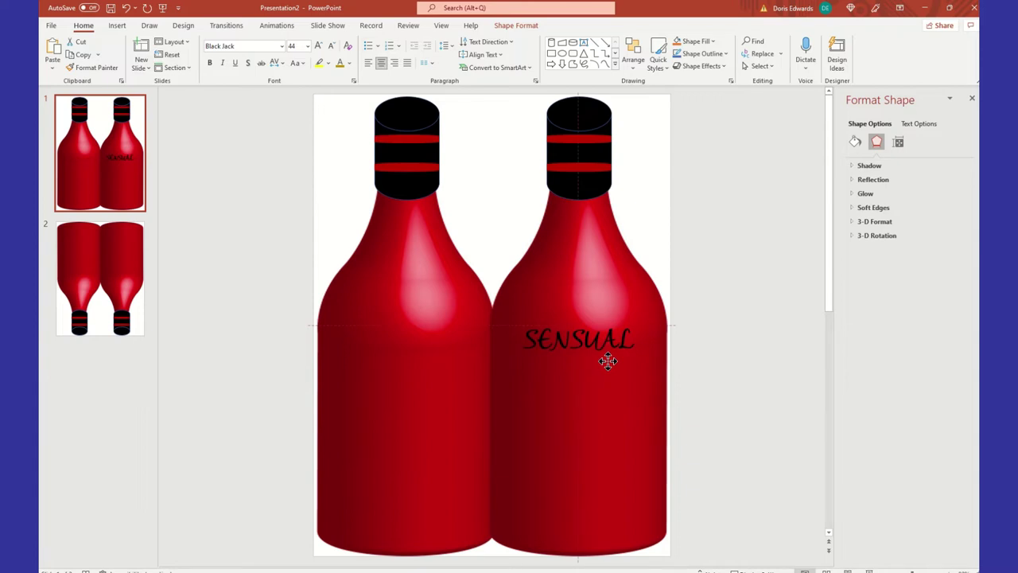
drag(608, 362, 607, 361)
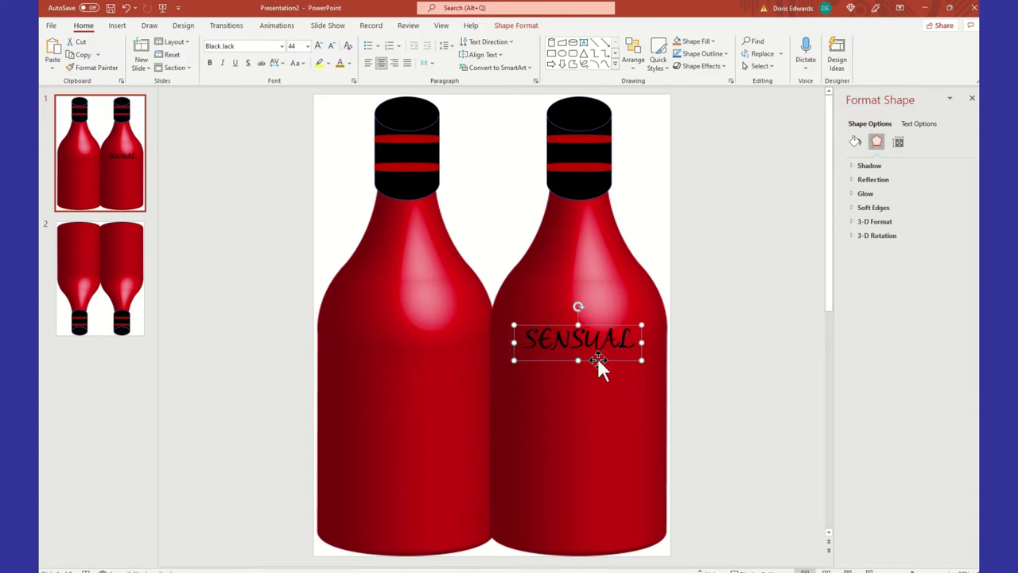
Step: Duplicate the SENSUAL text box and place the copy below it, near the base of the right bottle
drag(598, 361, 598, 362)
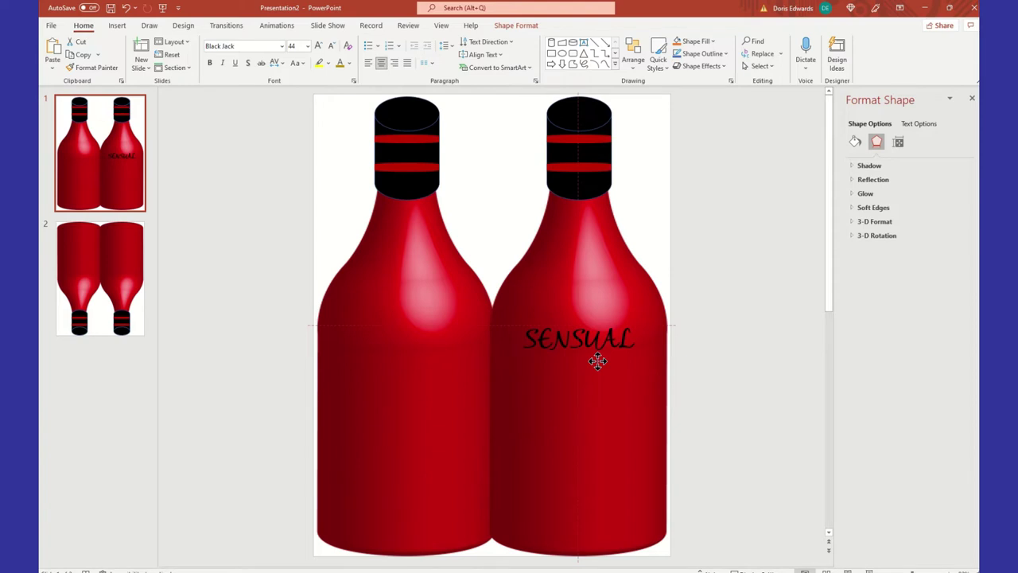
click(597, 361)
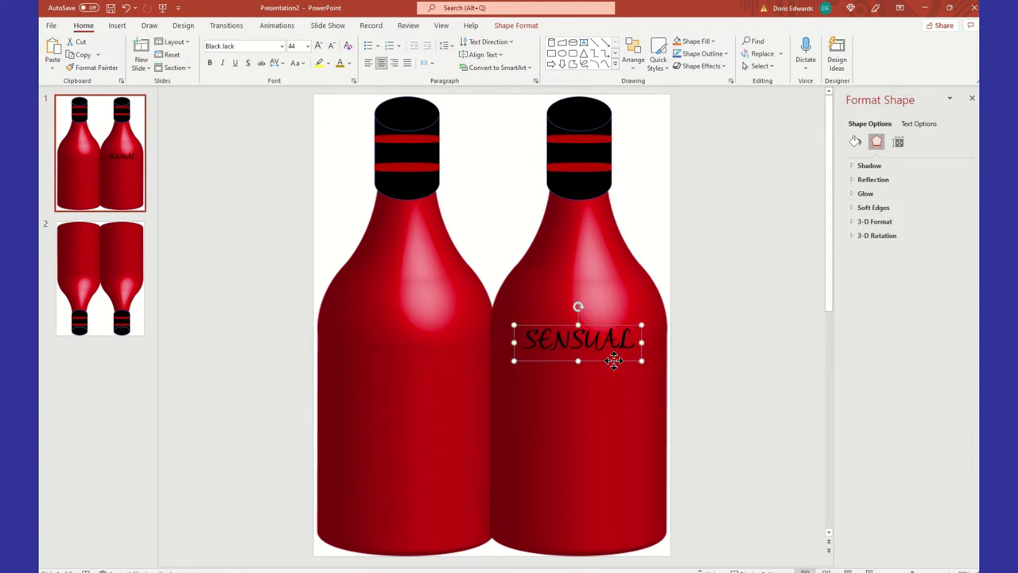
right_click(612, 357)
click(682, 98)
click(719, 211)
right_click(721, 212)
click(746, 241)
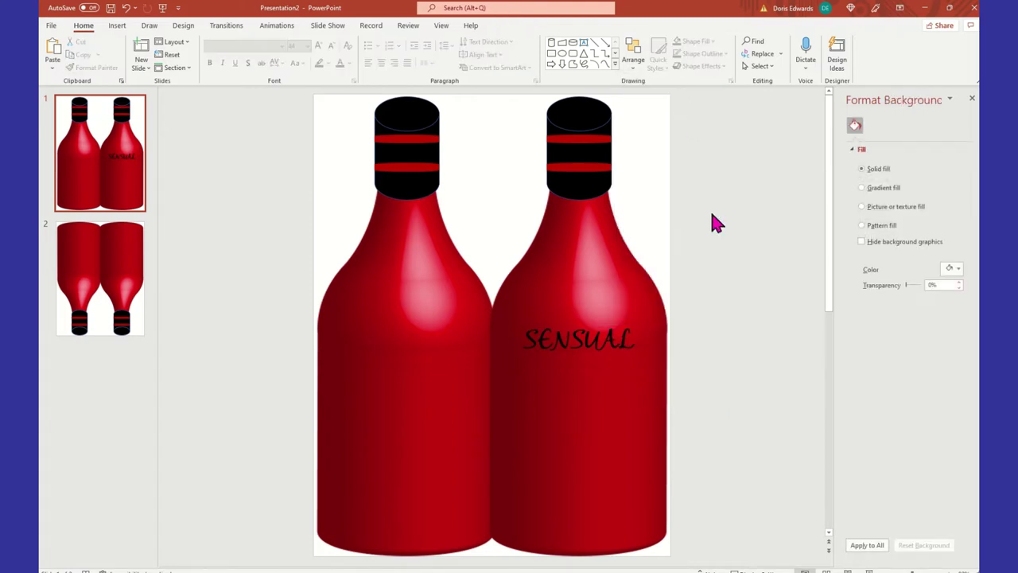
drag(612, 368, 606, 513)
Step: Replace the copied text with SEDUCTION and widen its box on both sides so the word fits on one line
drag(536, 494, 547, 493)
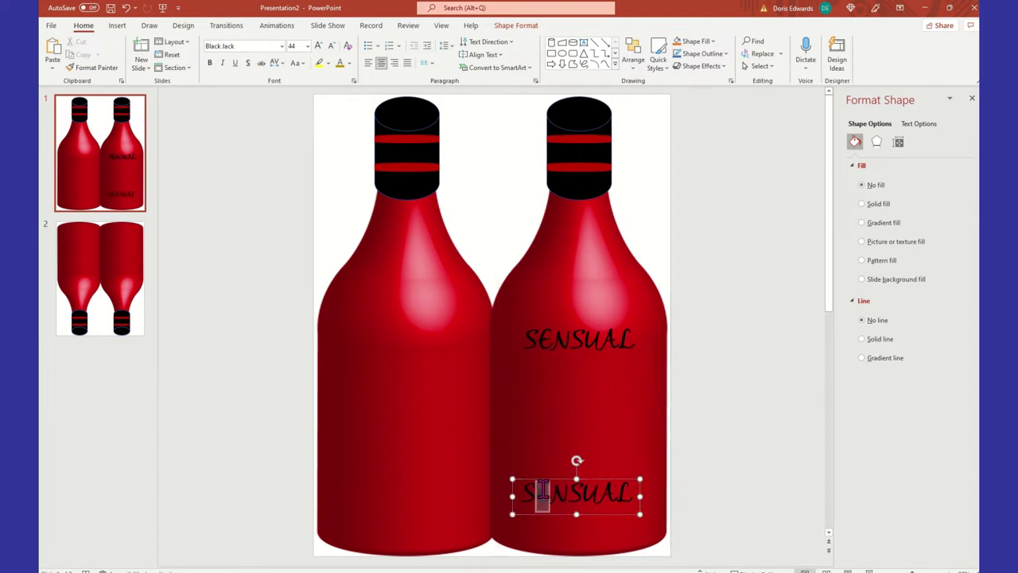
click(549, 494)
drag(557, 494, 630, 493)
key(BackSpace)
text(SED)
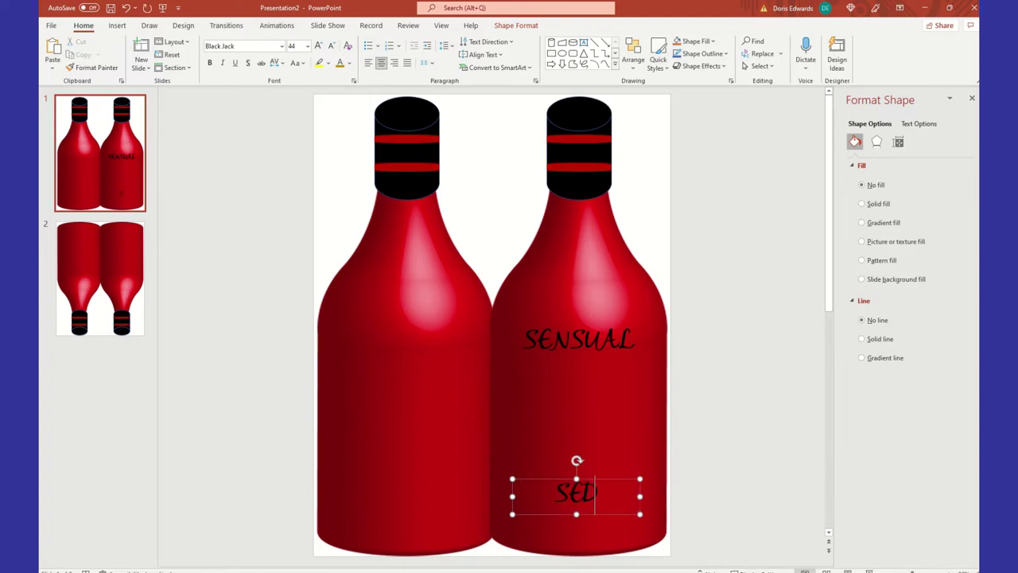
text(UCTION)
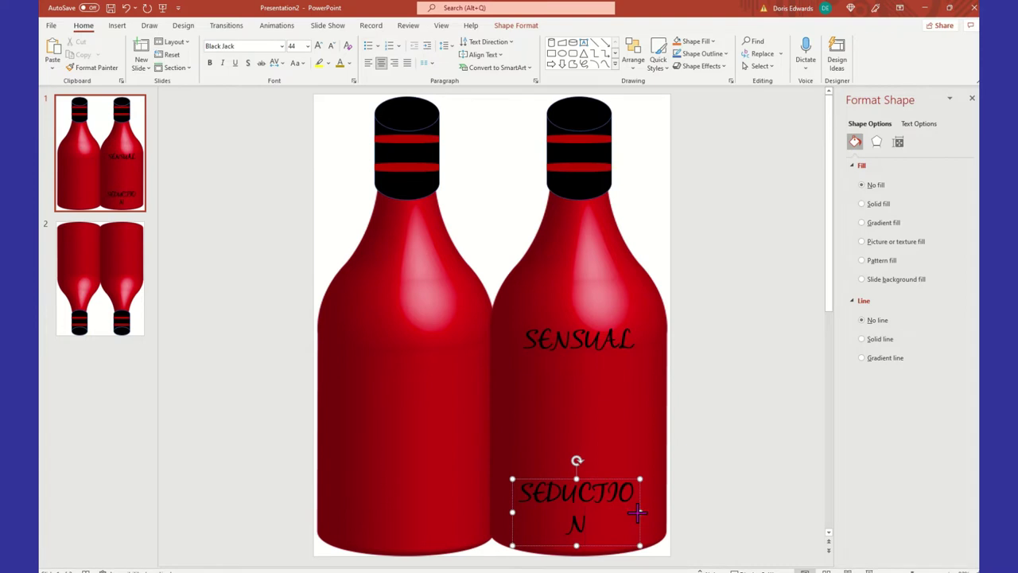
drag(643, 518, 654, 513)
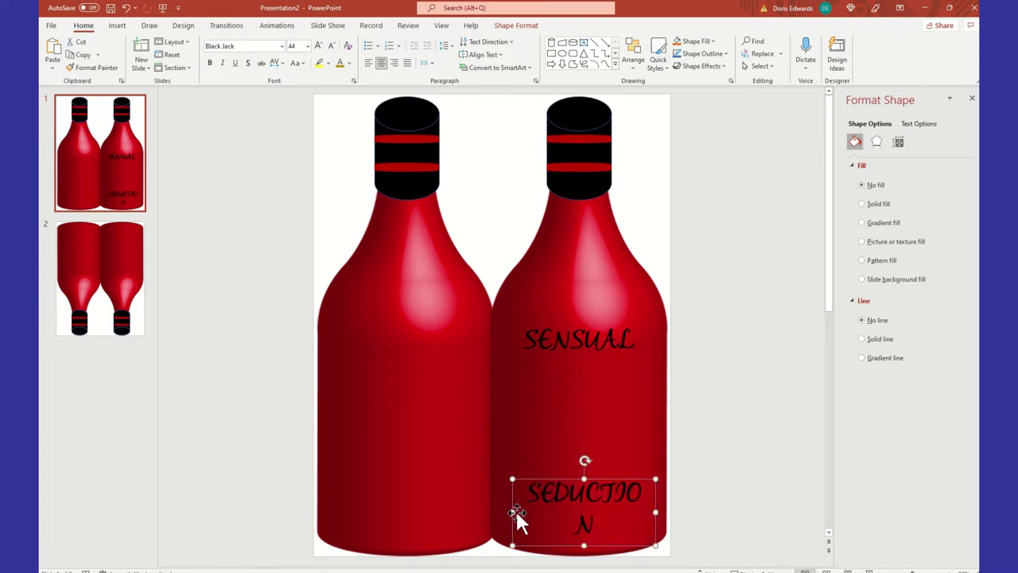
drag(512, 511, 503, 510)
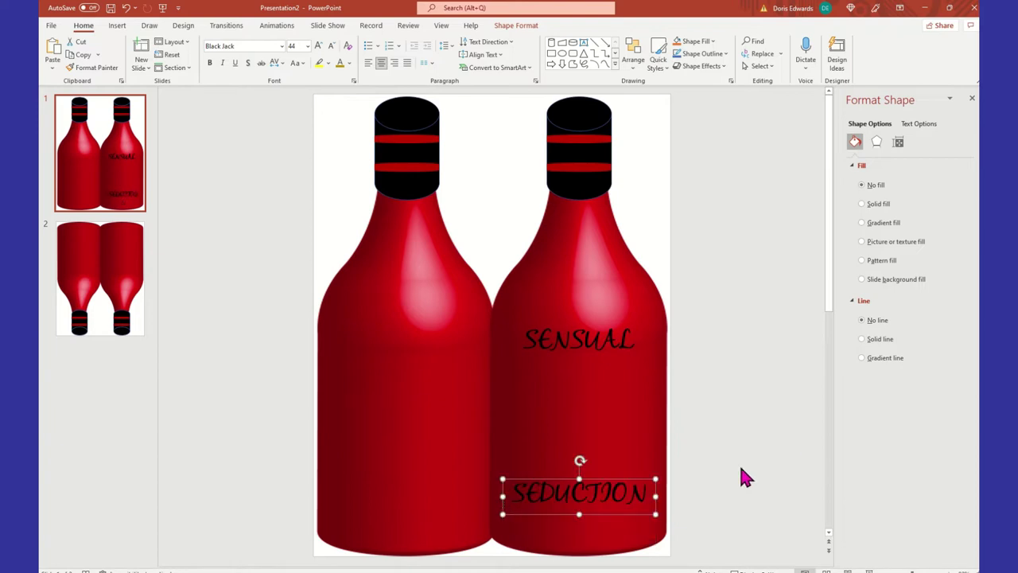
Step: Move the SEDUCTION text box slightly upward on the right bottle
click(739, 463)
click(613, 503)
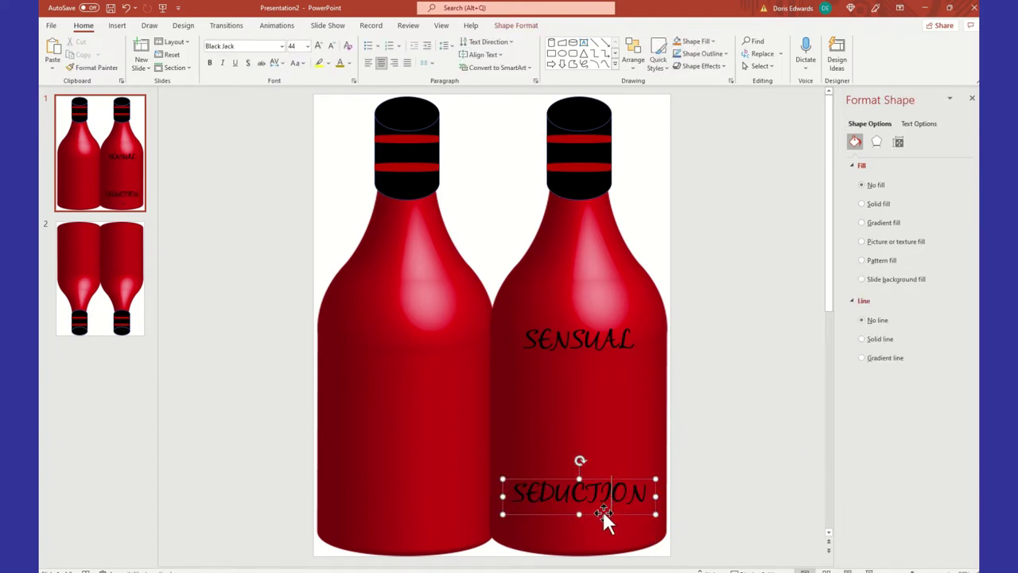
drag(602, 513, 605, 505)
click(782, 433)
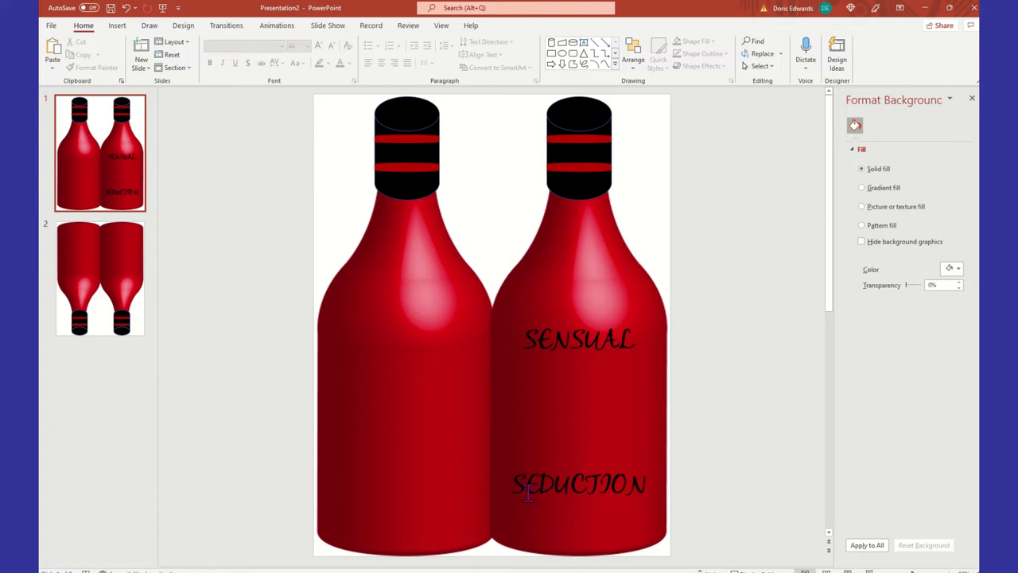
Step: Add a centered text box reading Let's Wine and 69 in Black Jack, size 24, close to the left bottle's base
click(112, 26)
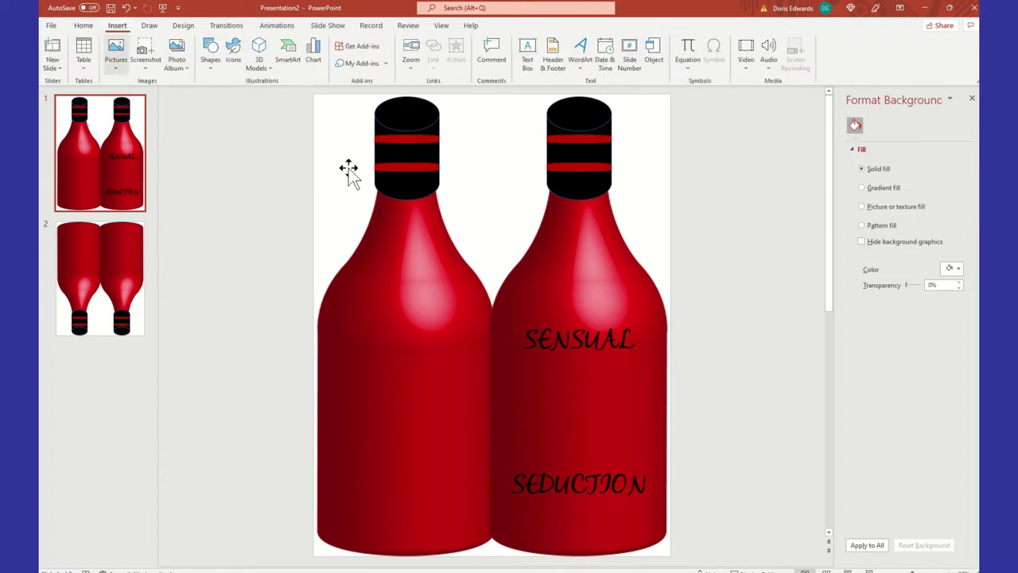
click(527, 60)
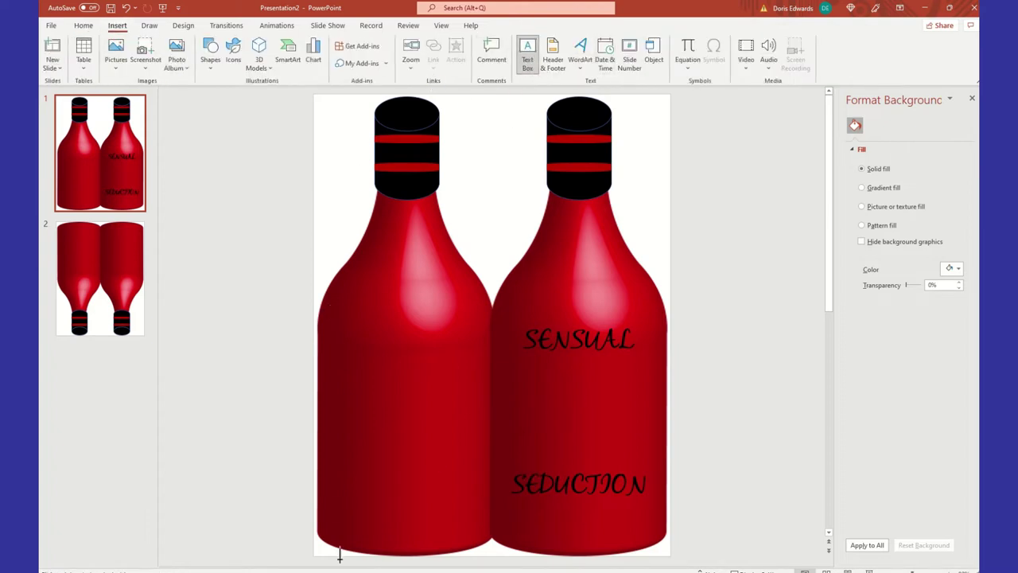
drag(334, 498, 455, 519)
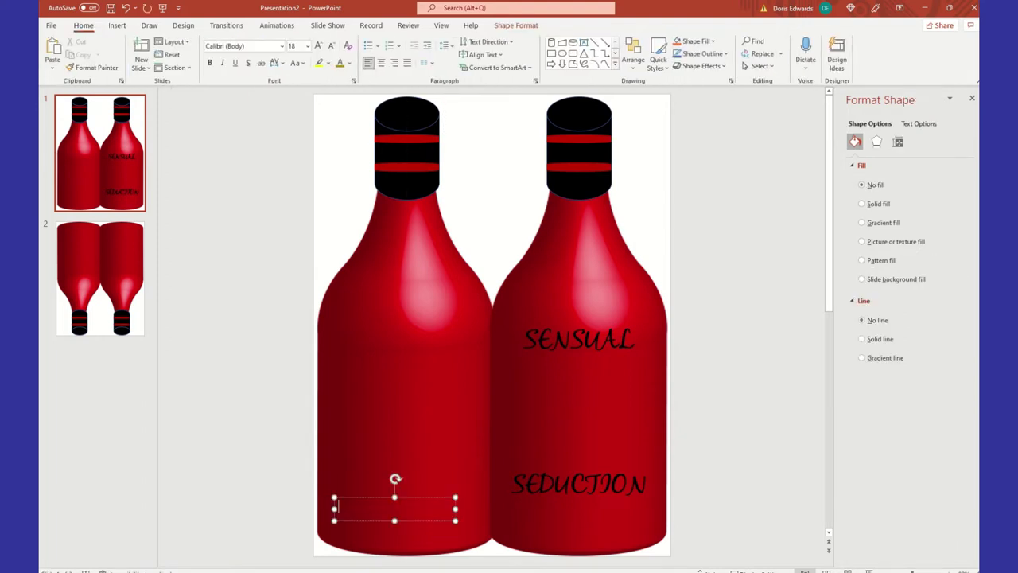
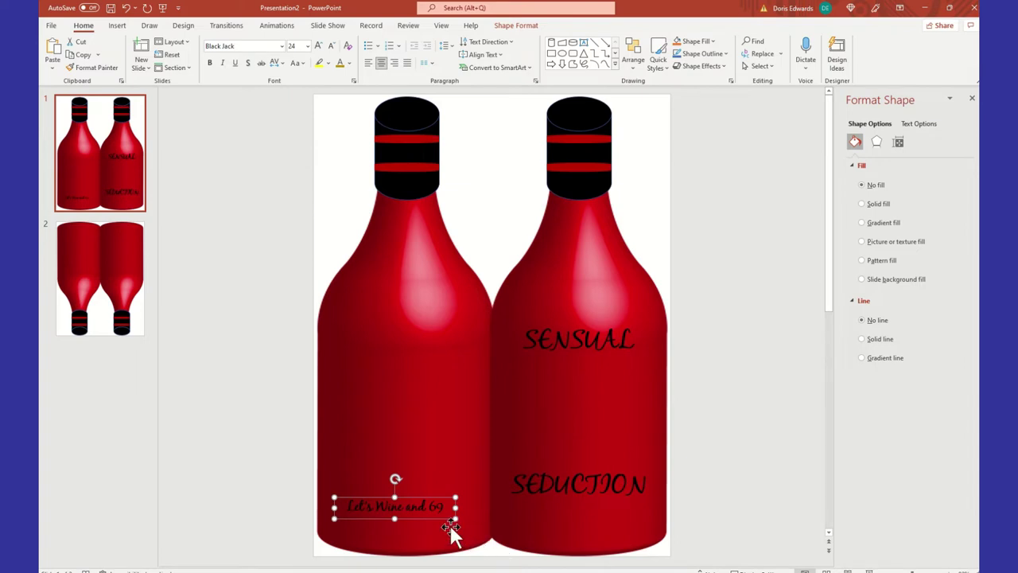
drag(442, 515, 447, 536)
click(283, 433)
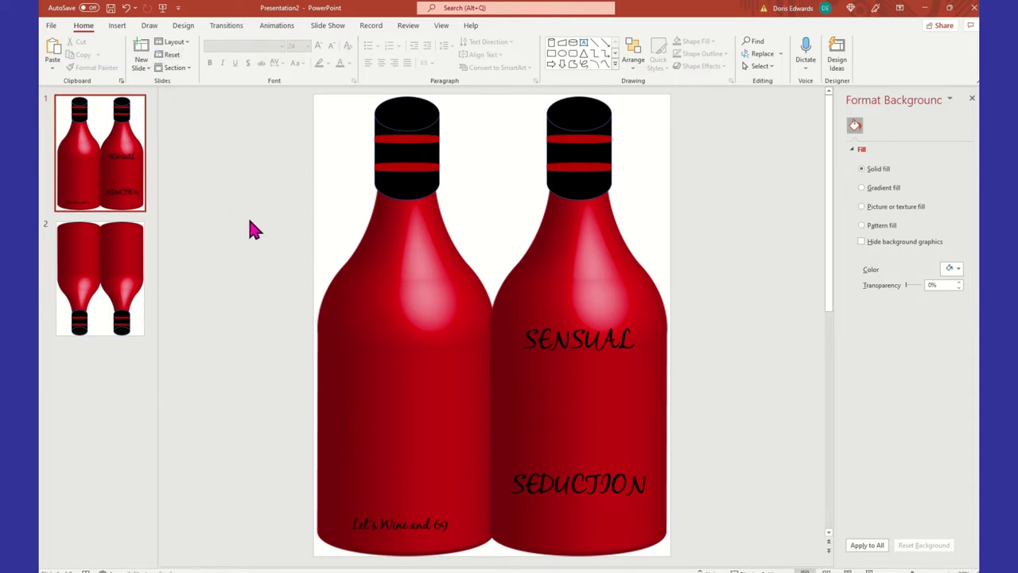
Step: Insert the picture 1bw-01.svg from the DesignsbyJuny1BW folder and scale it to about 3.2" square on the right bottle between the two words
click(119, 26)
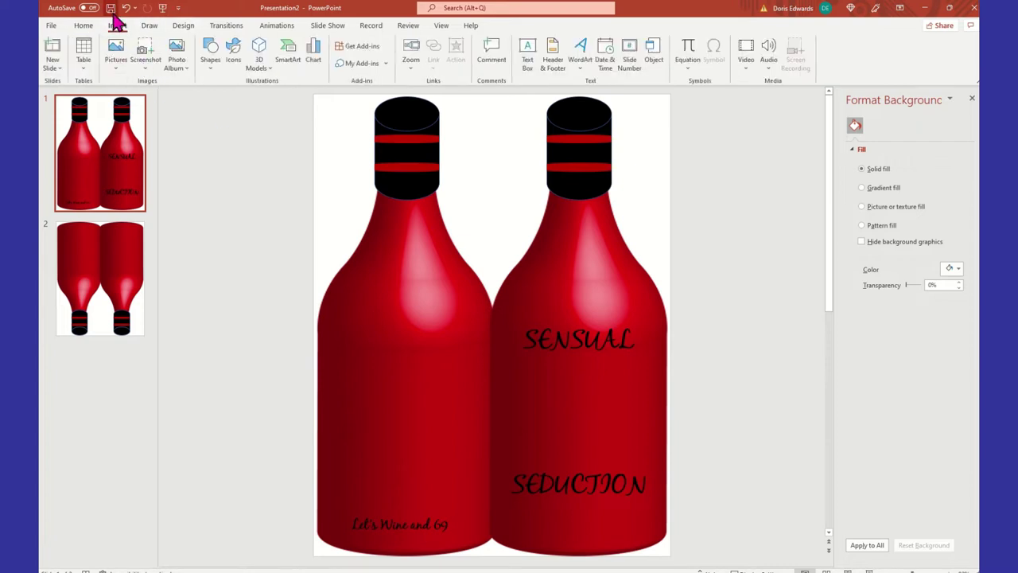
click(115, 69)
click(143, 99)
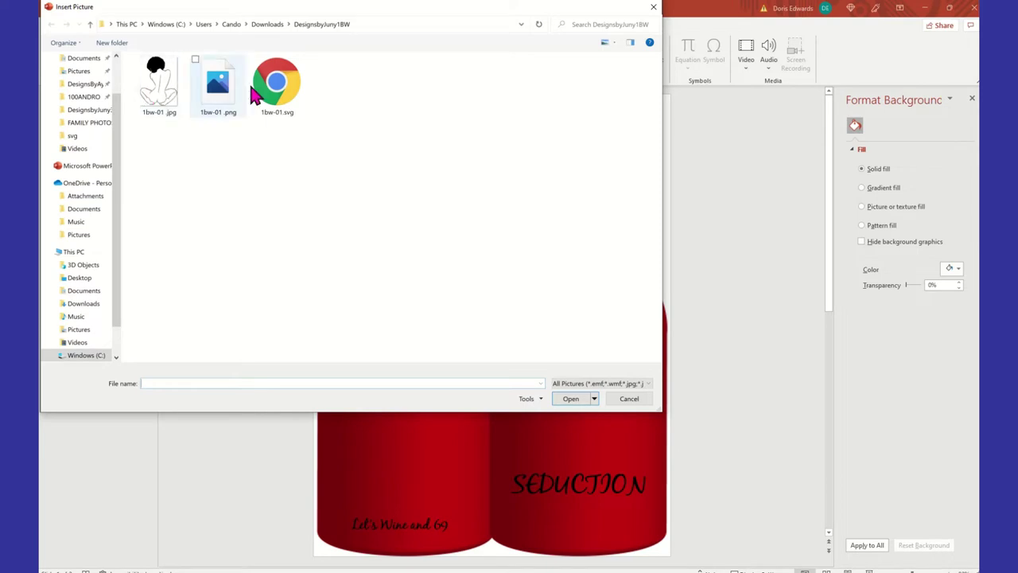
click(277, 83)
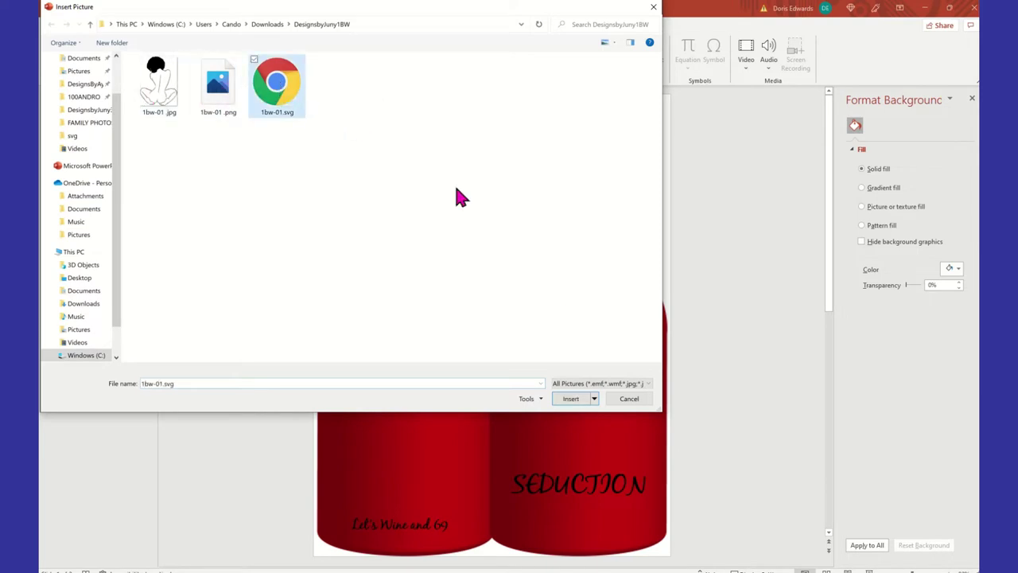
click(570, 399)
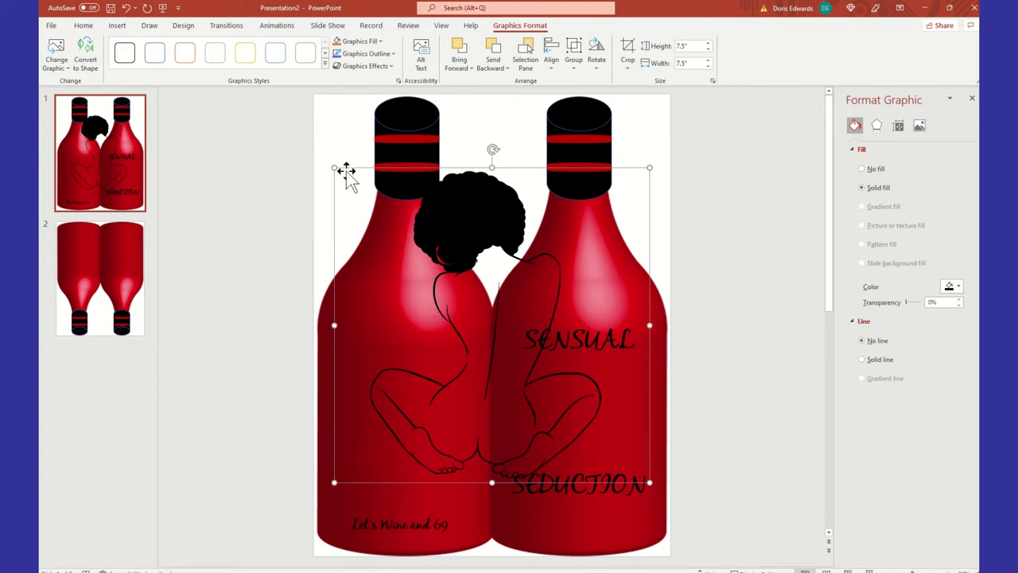
drag(334, 168, 527, 346)
drag(600, 427, 602, 422)
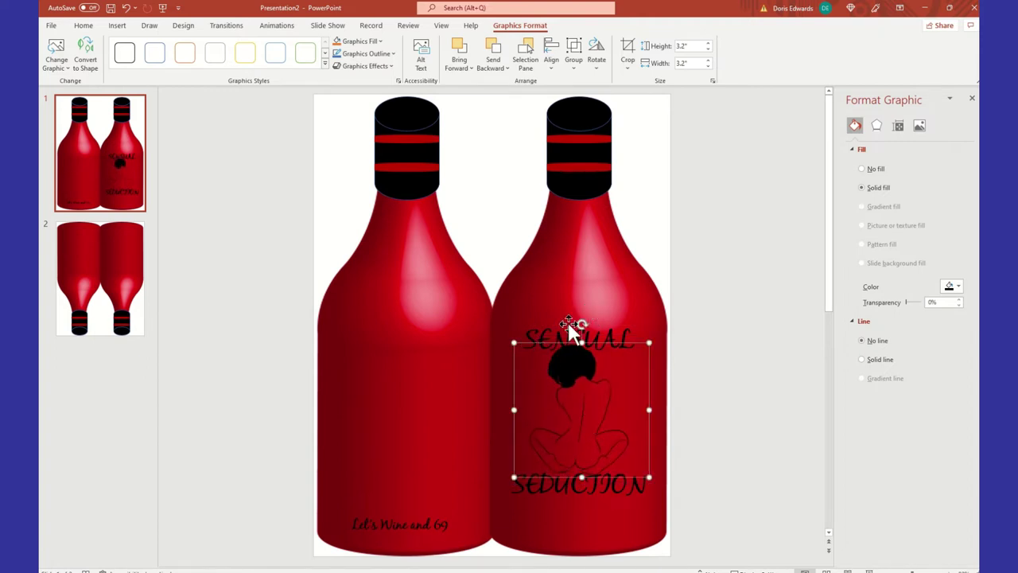
Step: Raise the SENSUAL text box and shift the figure graphic up so it sits clearly between SENSUAL and SEDUCTION
click(637, 328)
drag(637, 328, 631, 303)
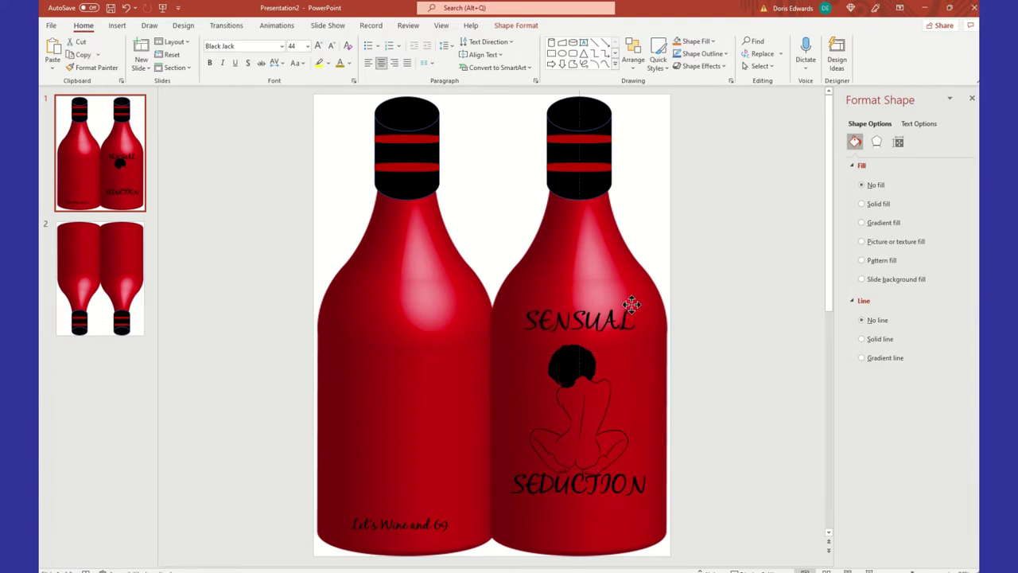
click(609, 388)
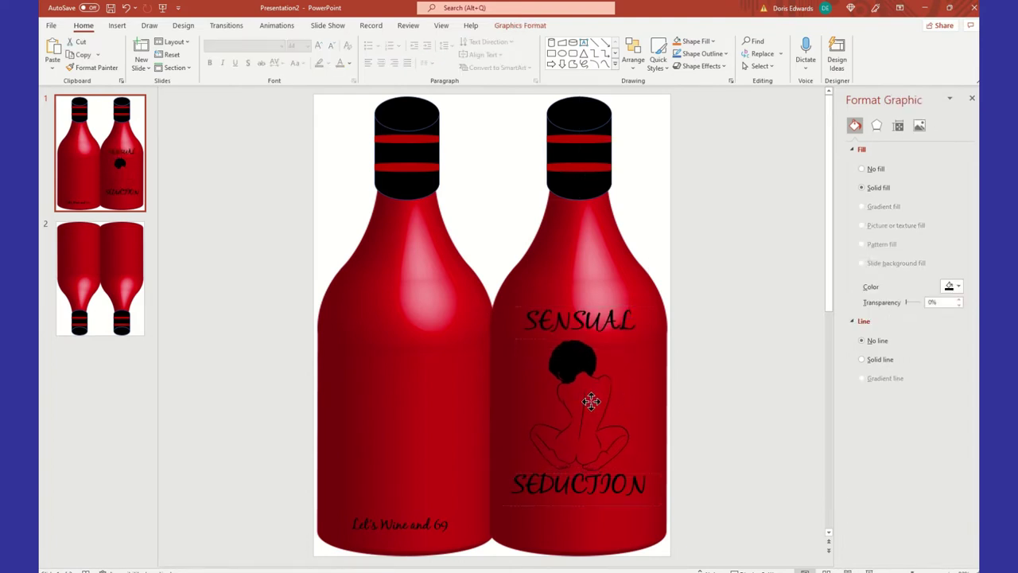
drag(590, 401, 590, 396)
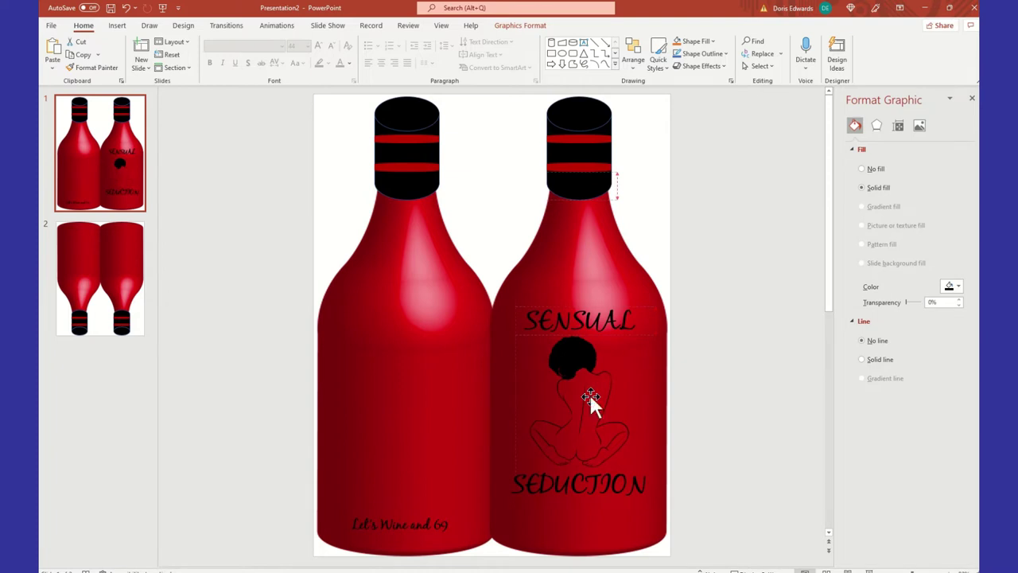
click(766, 405)
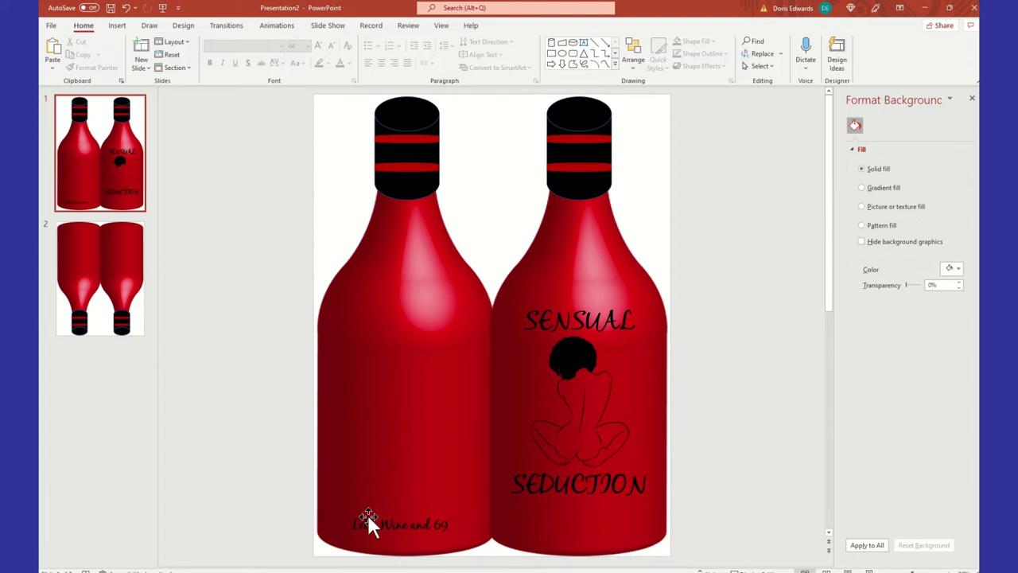
Step: Add a text box reading Sip Slowly at the lower right of the right bottle, wide enough for one line
click(118, 26)
click(528, 64)
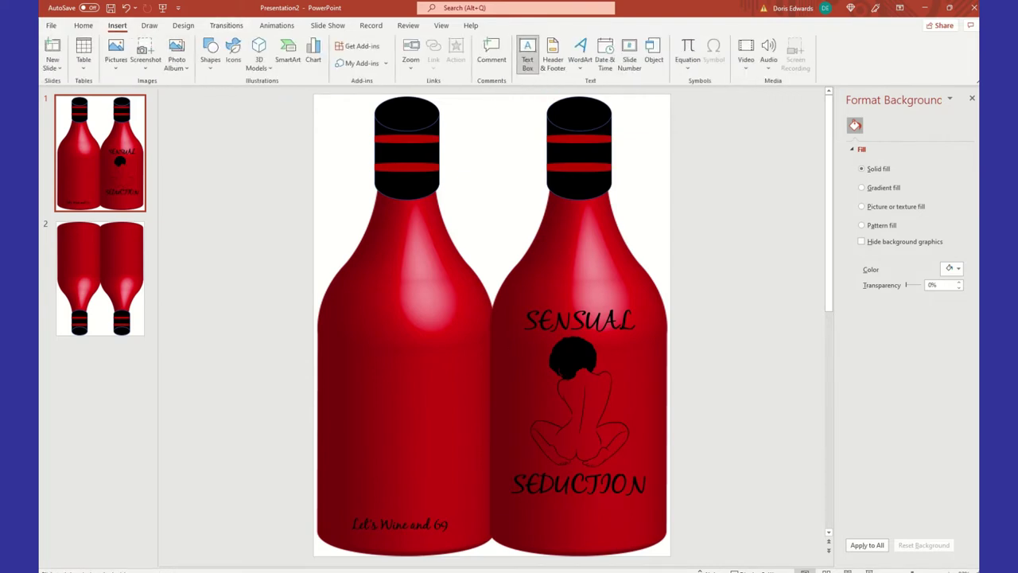
drag(613, 525, 657, 545)
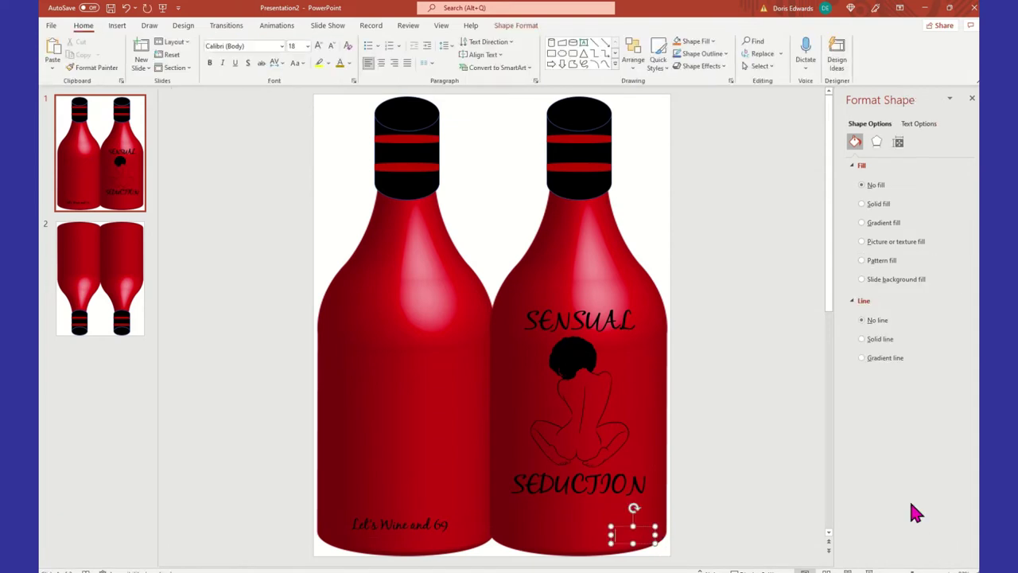
text(750ml 12%)
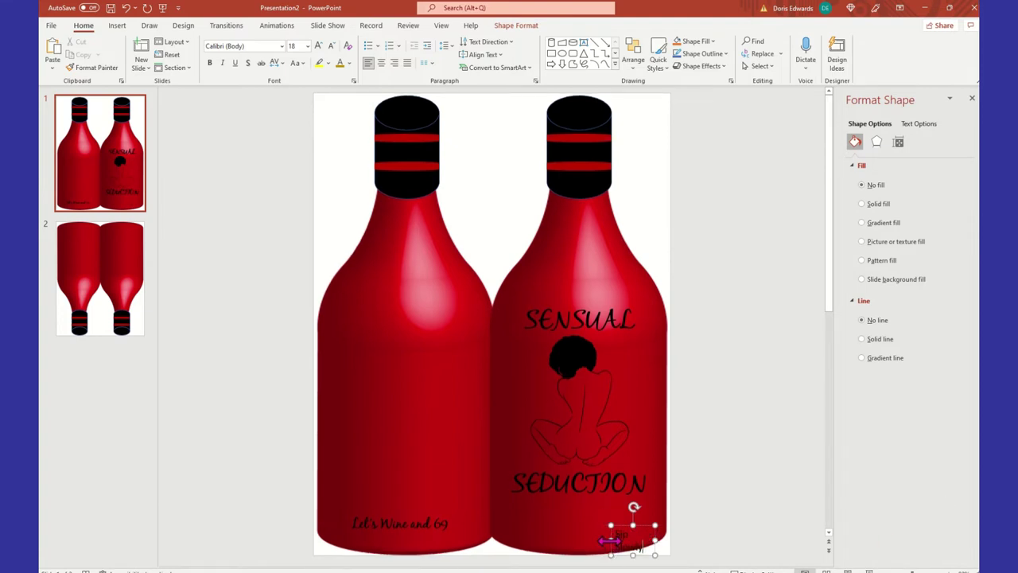
drag(610, 540, 598, 535)
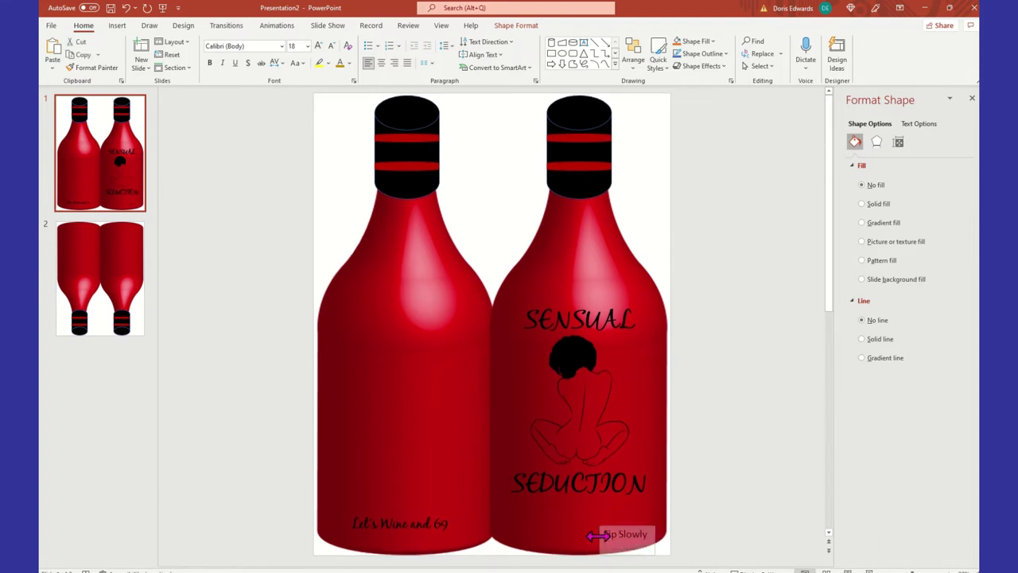
click(727, 507)
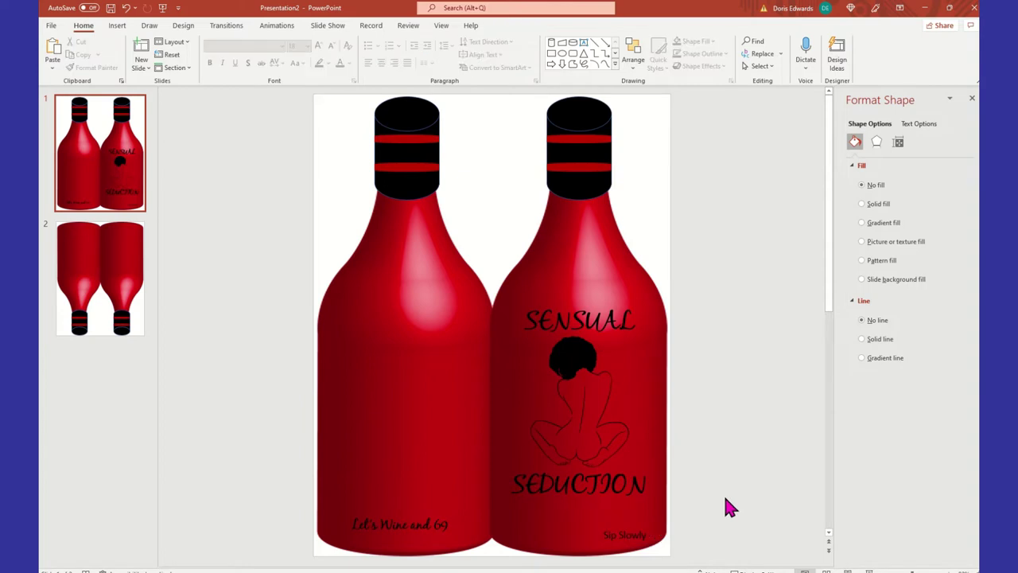
Step: Center the Sip Slowly text within its box and change its font to Black Jack
click(638, 531)
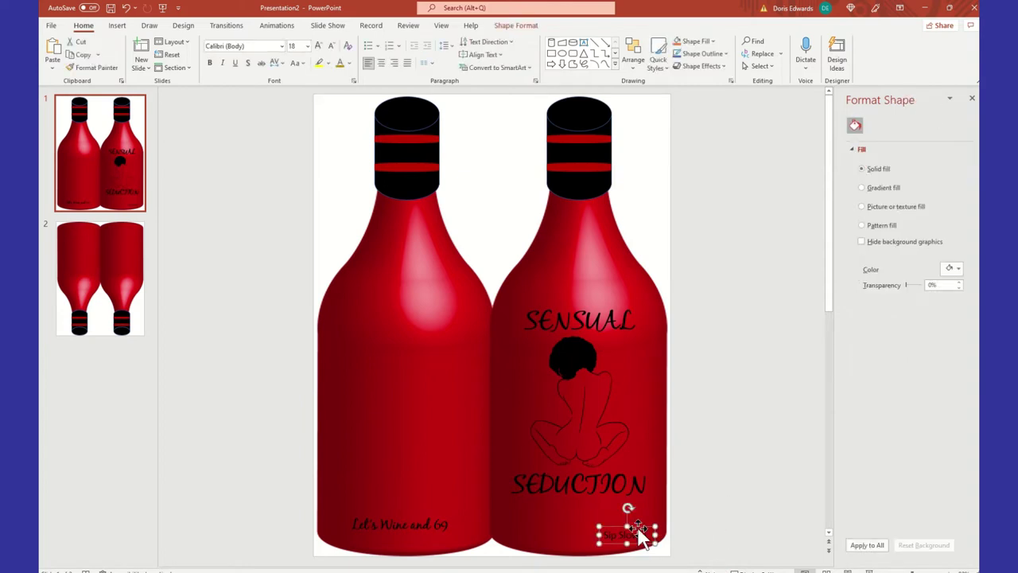
click(381, 67)
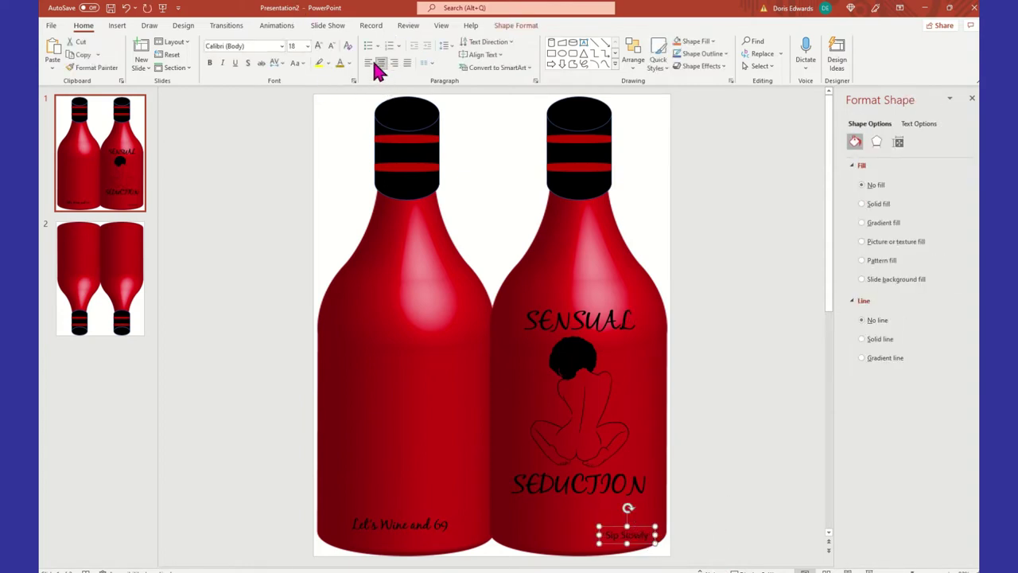
click(282, 46)
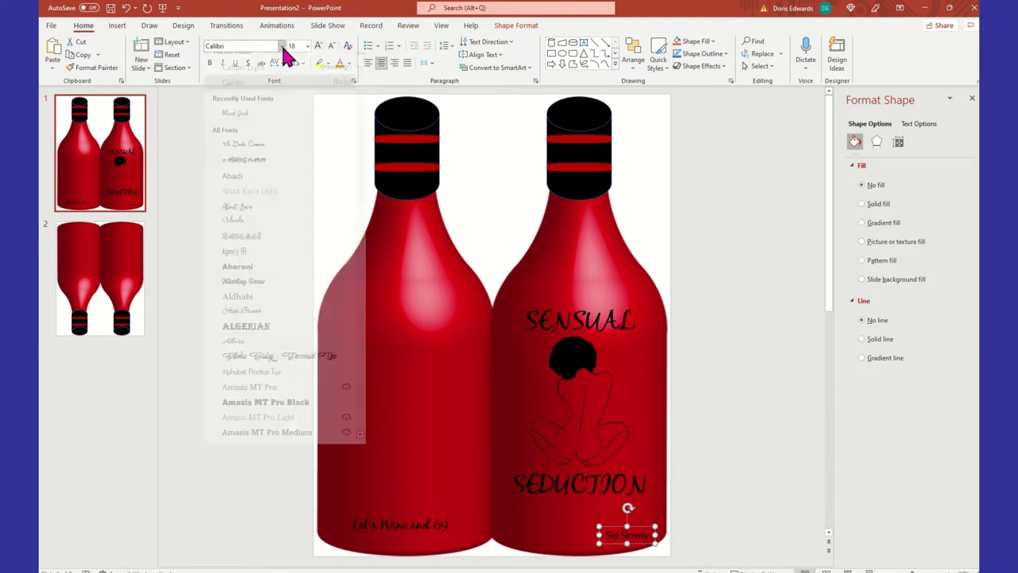
click(245, 125)
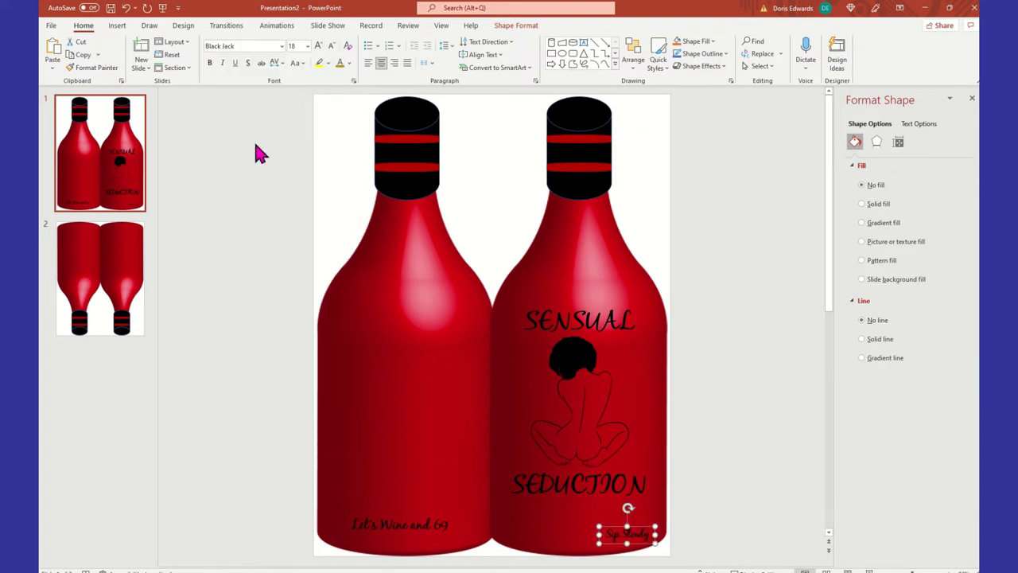
click(740, 409)
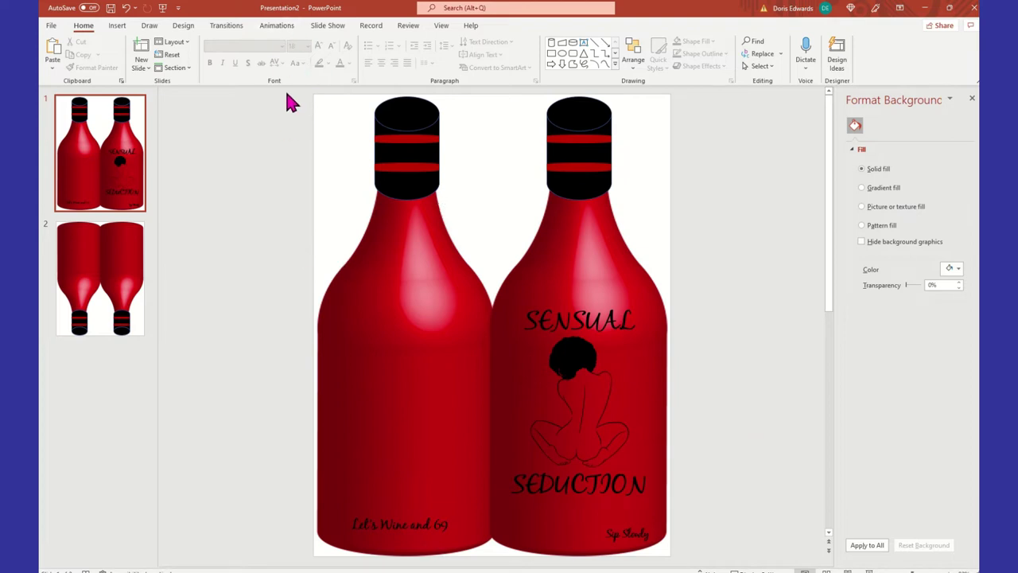
Step: Group both bottles with all label texts and the figure graphic on slide 1 into one object
drag(287, 98, 728, 564)
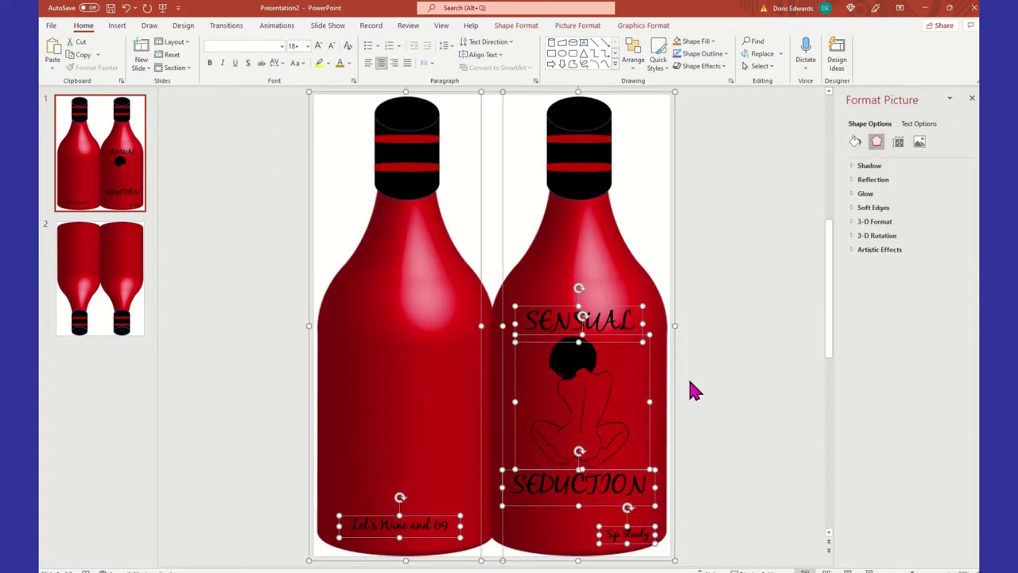
right_click(653, 337)
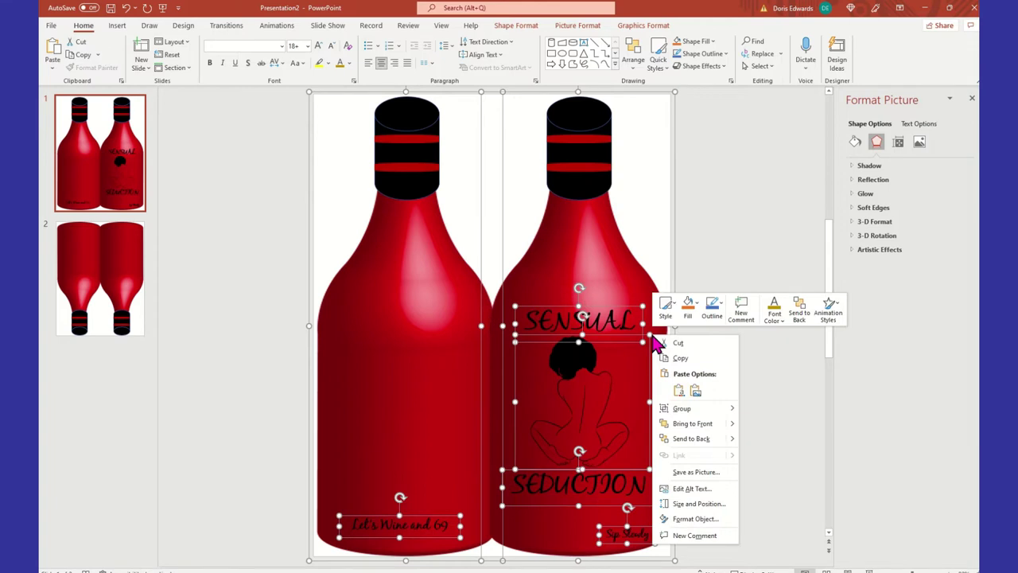
mouse_move(700, 412)
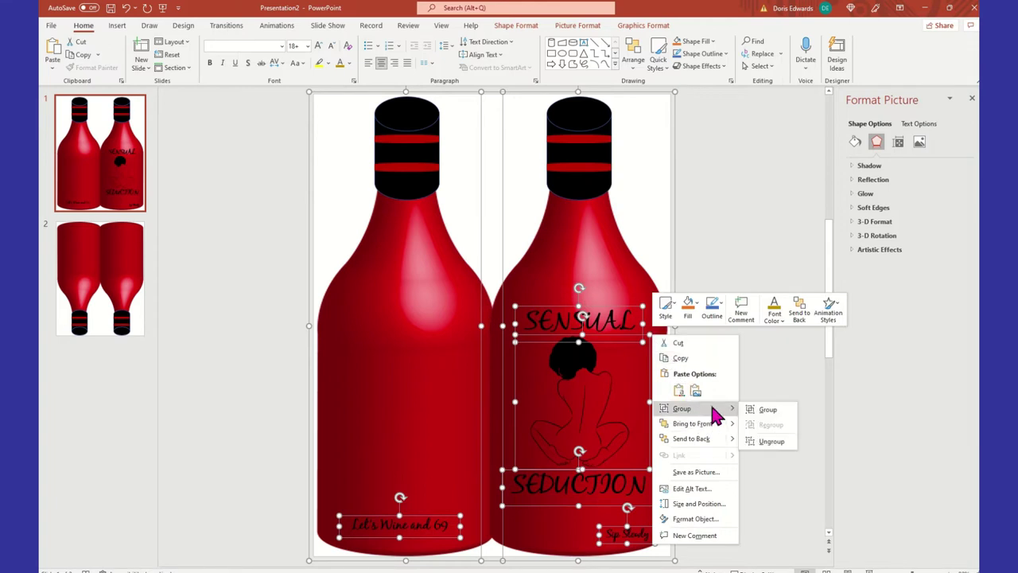
click(767, 419)
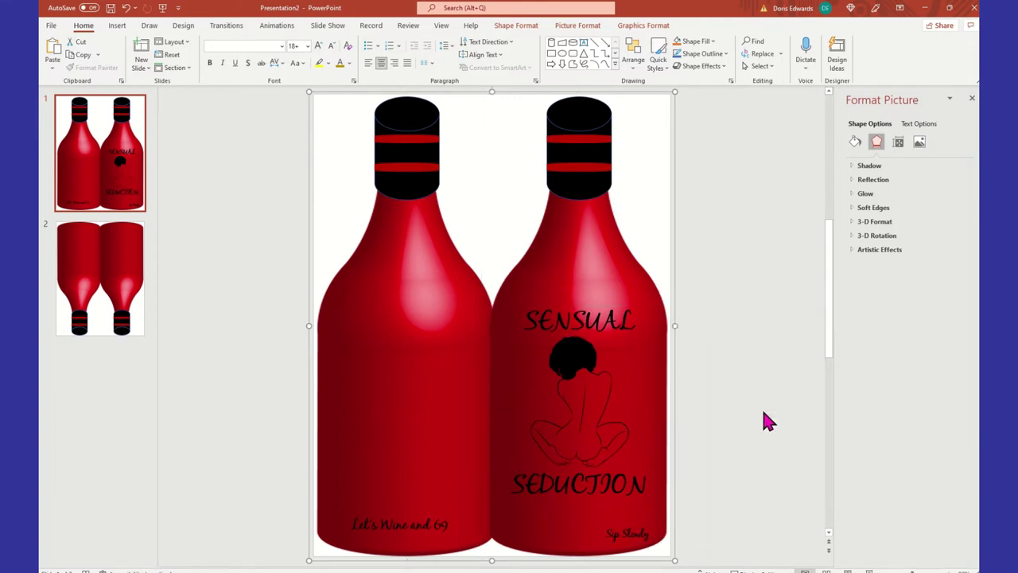
click(711, 327)
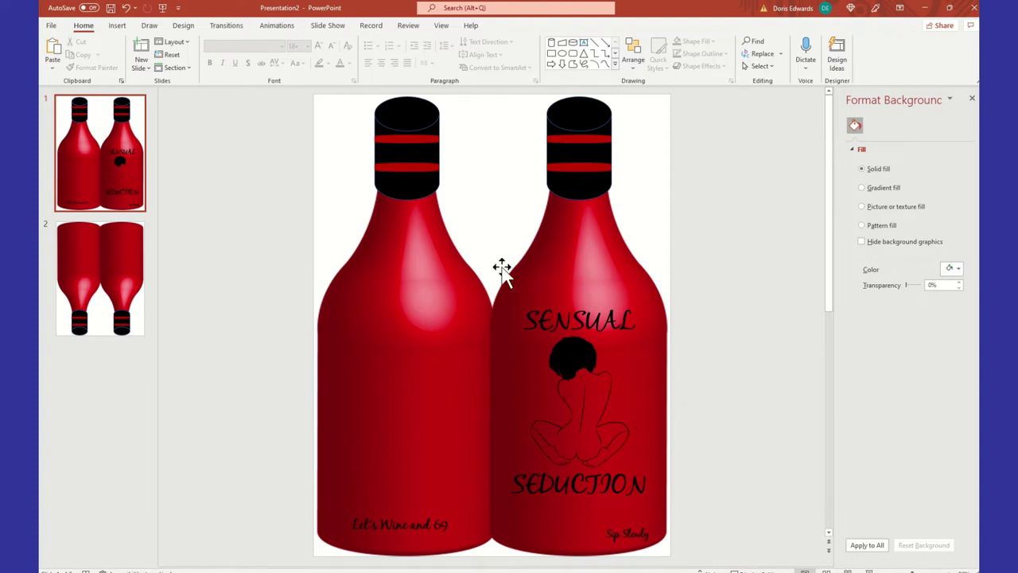
Step: Draw a rectangle about 4.24" high and 3.45" wide on the body of the left bottle on slide 2
click(104, 271)
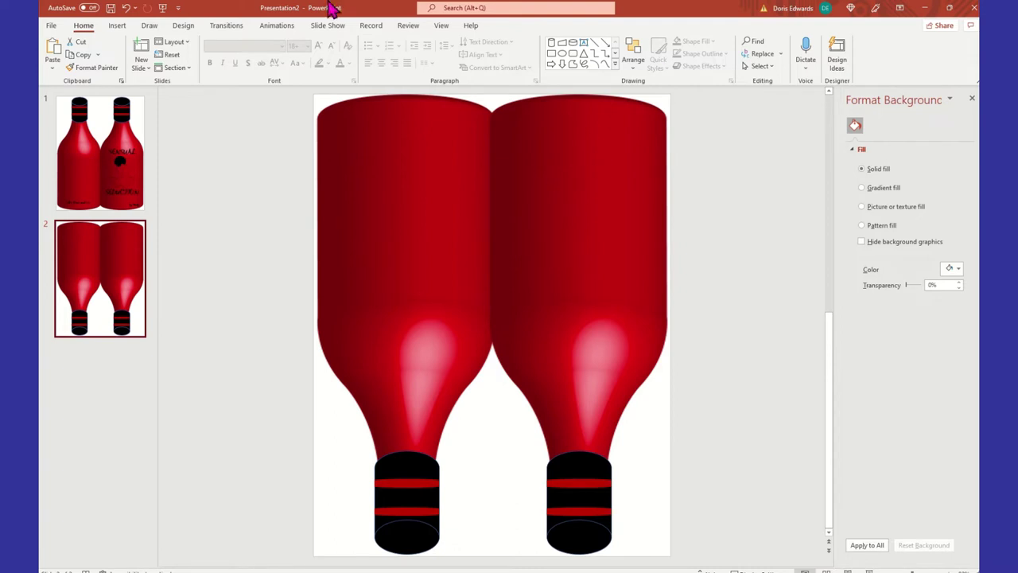
click(117, 27)
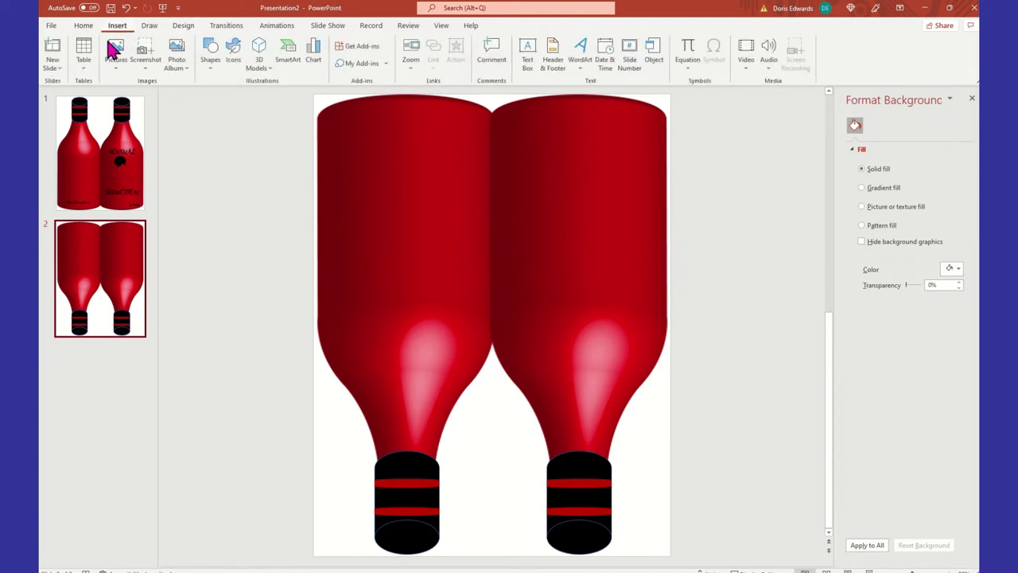
click(211, 63)
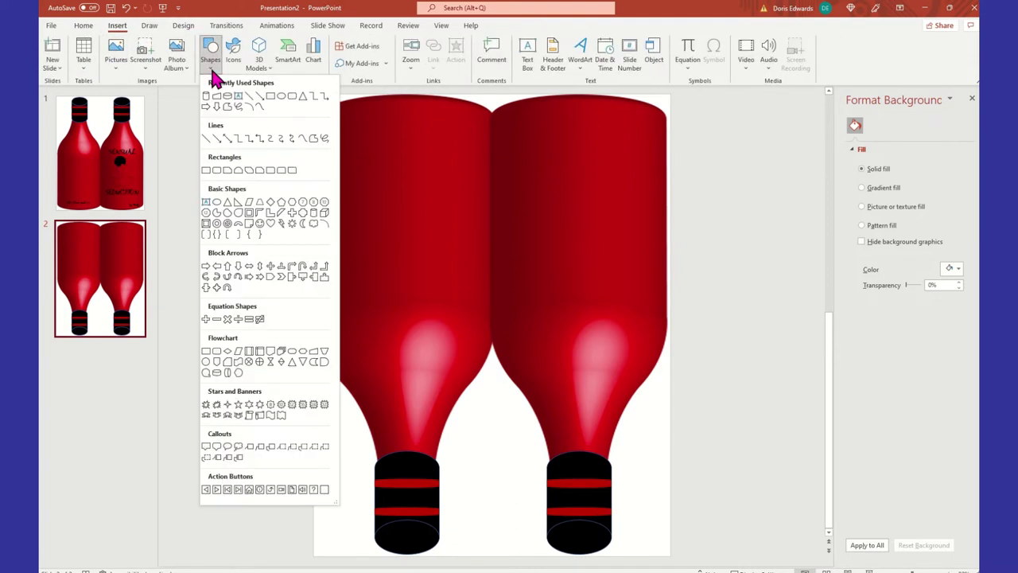
click(267, 96)
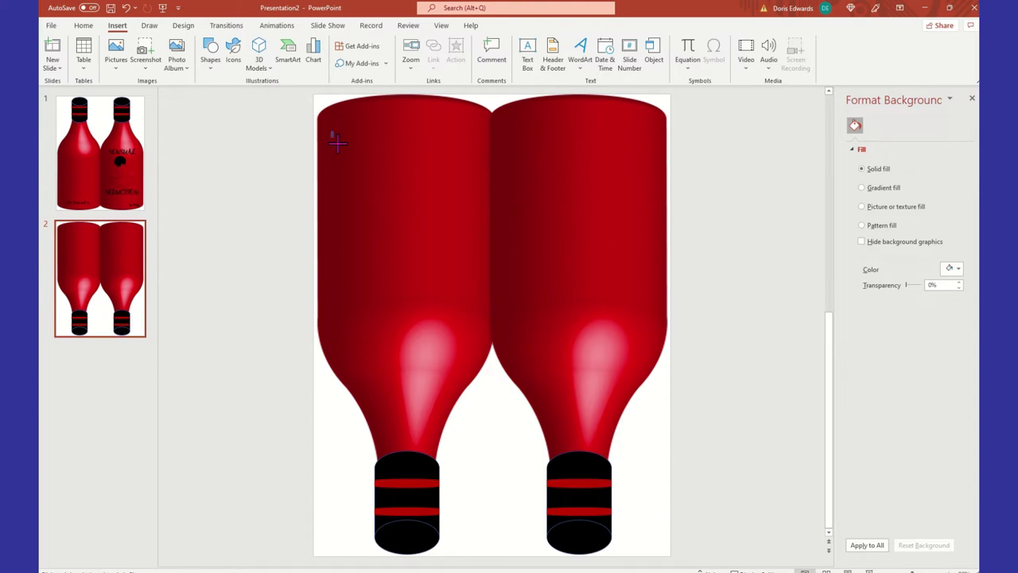
drag(331, 131, 475, 309)
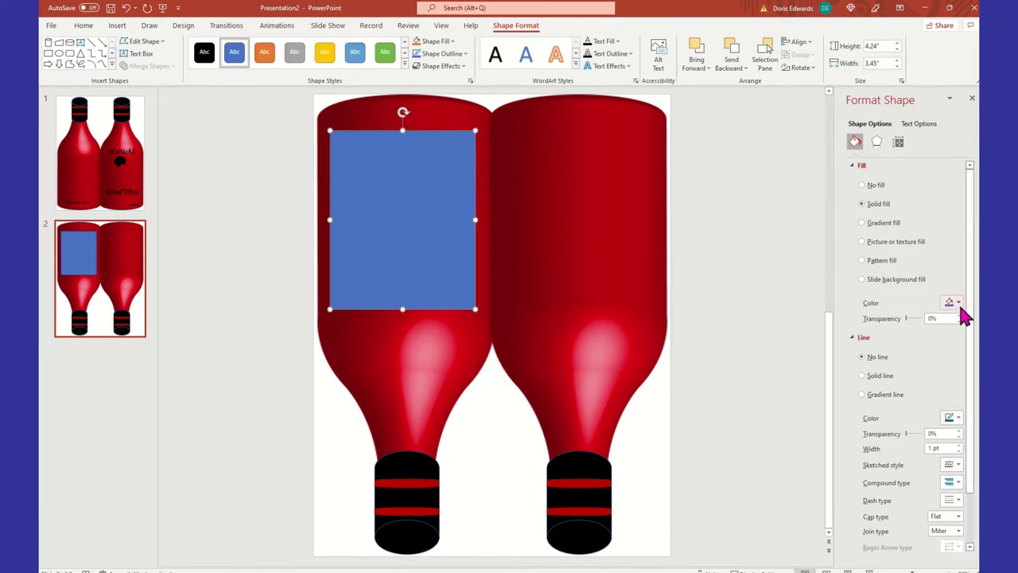
Step: Try a solid gold outline on the rectangle and set it back to No line
click(880, 377)
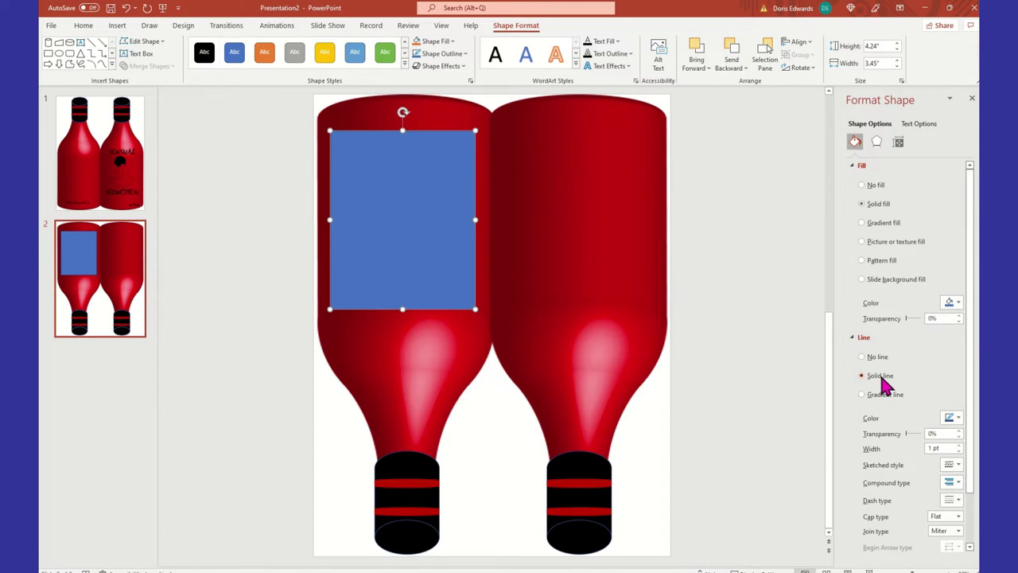
click(957, 418)
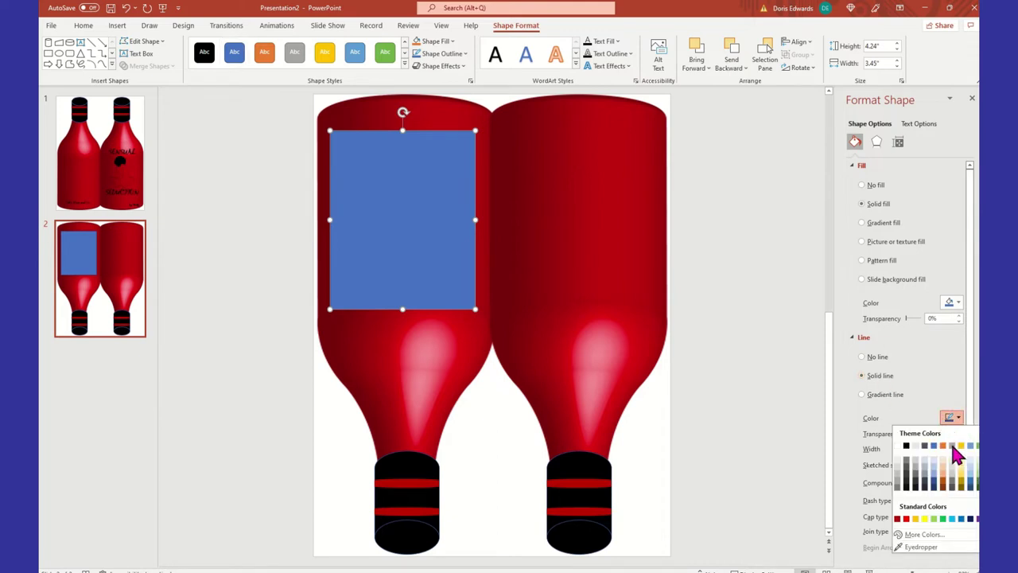
click(962, 482)
click(715, 277)
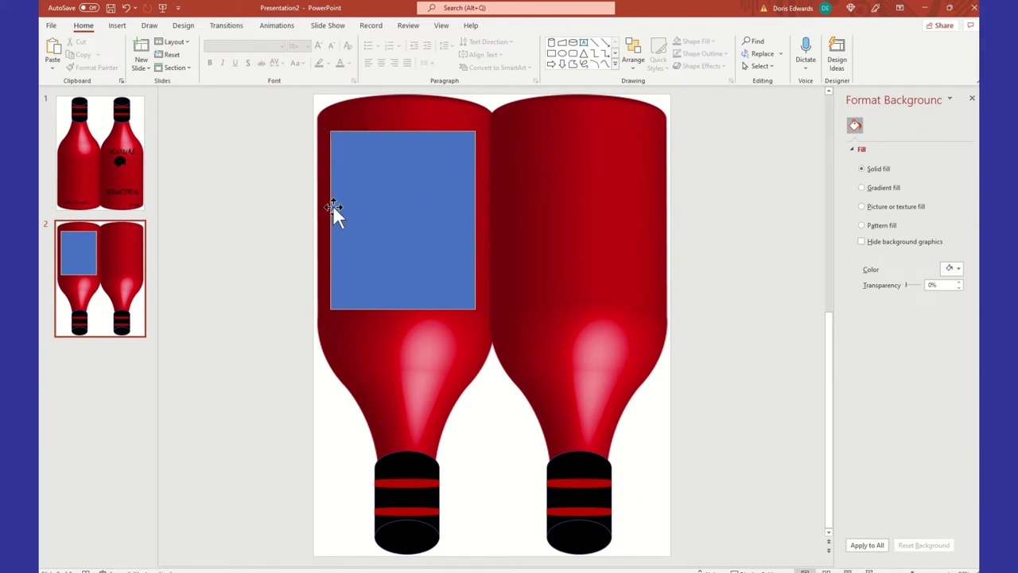
click(465, 156)
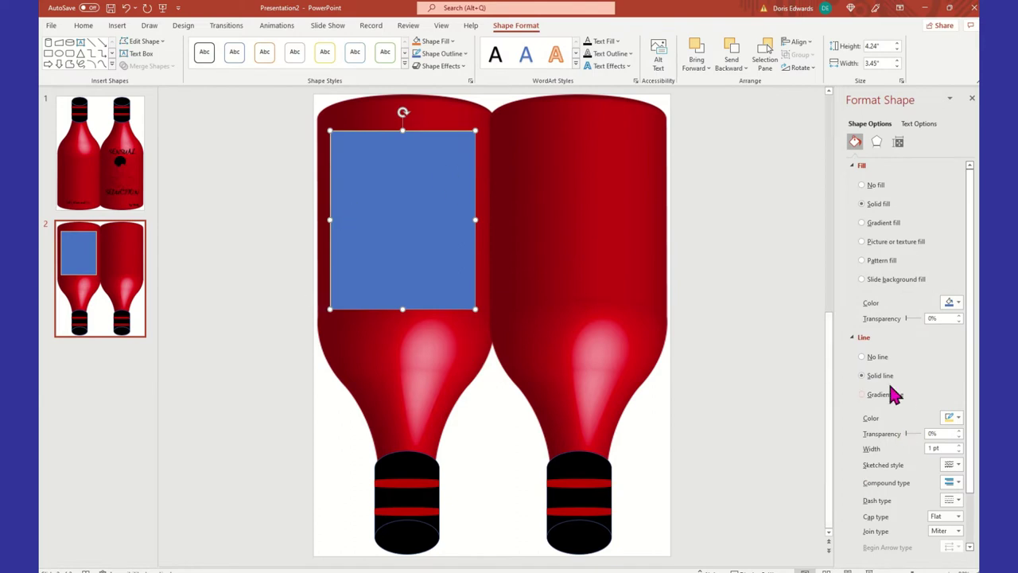
click(877, 357)
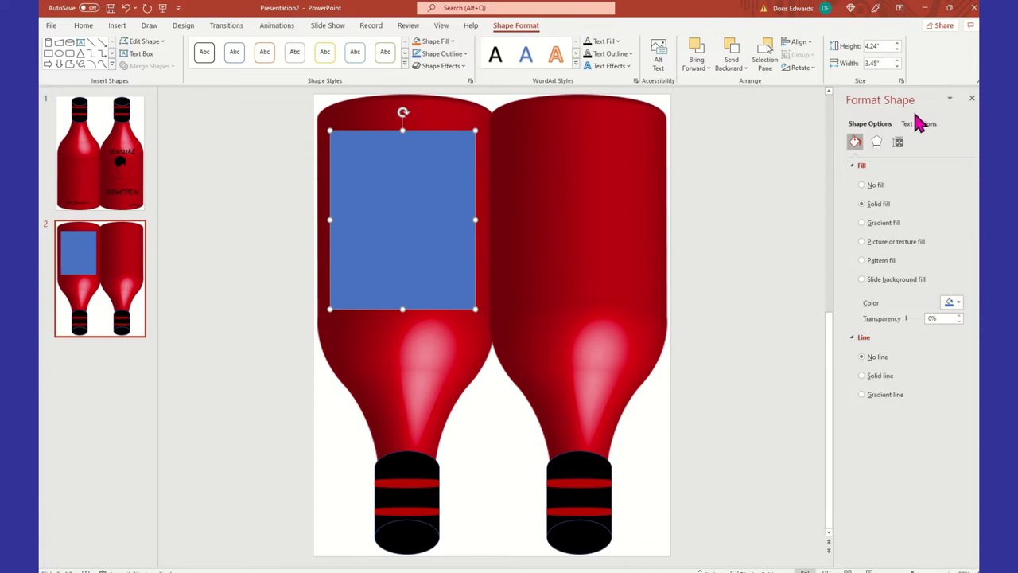
Step: Fill the rectangle with the red sampled by Eyedropper from the right bottle's body
right_click(442, 213)
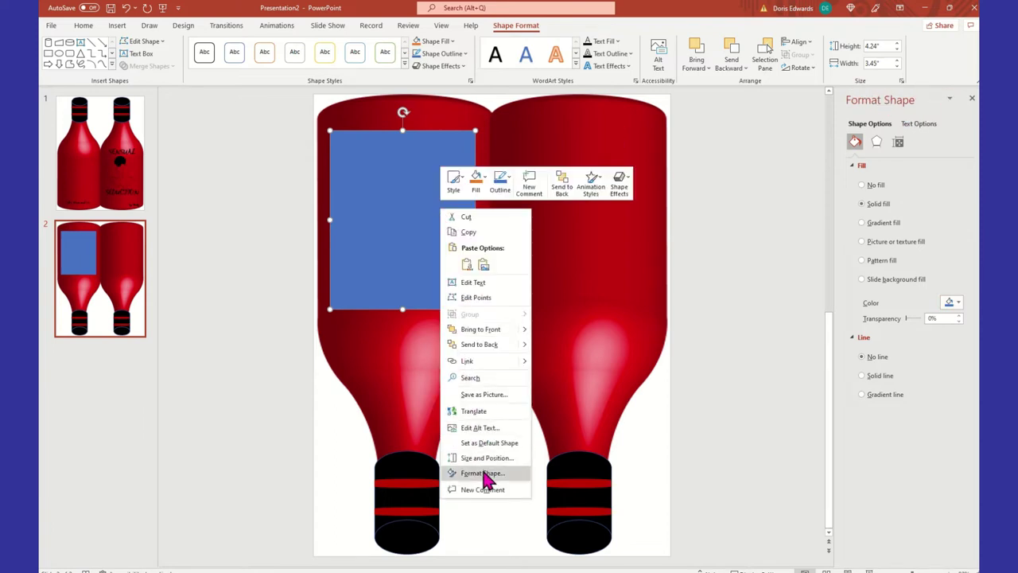
click(773, 261)
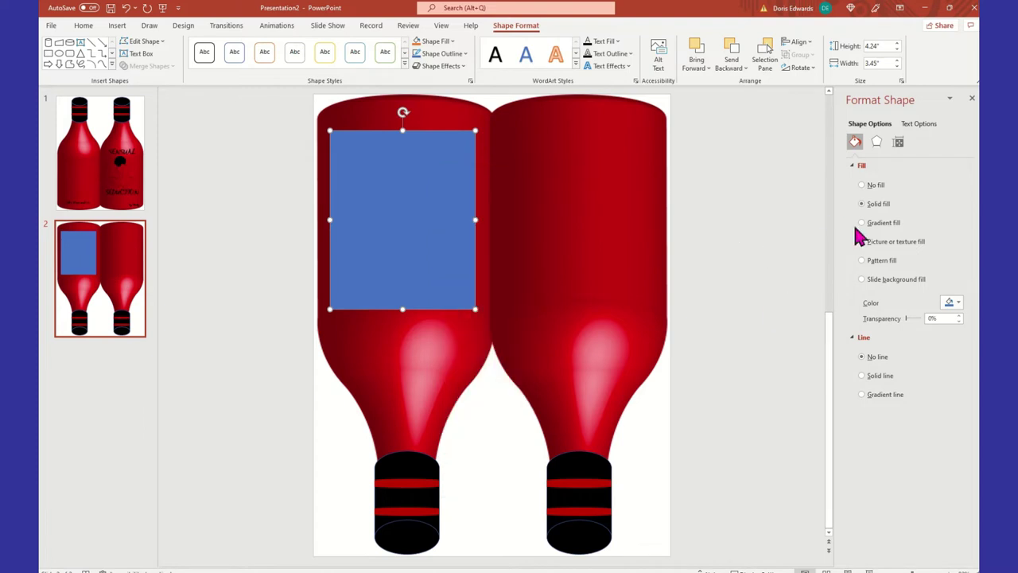
click(958, 303)
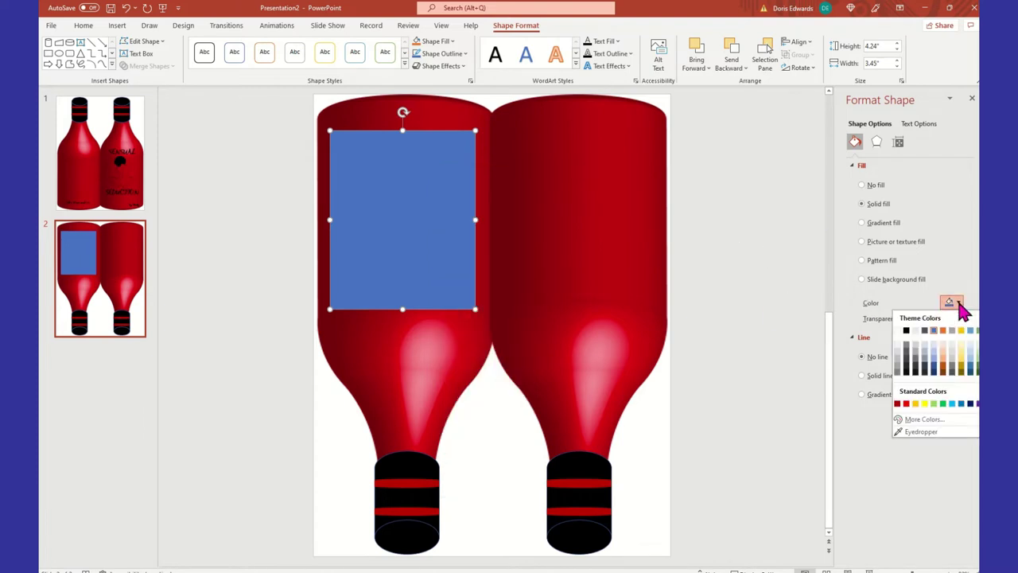
click(935, 429)
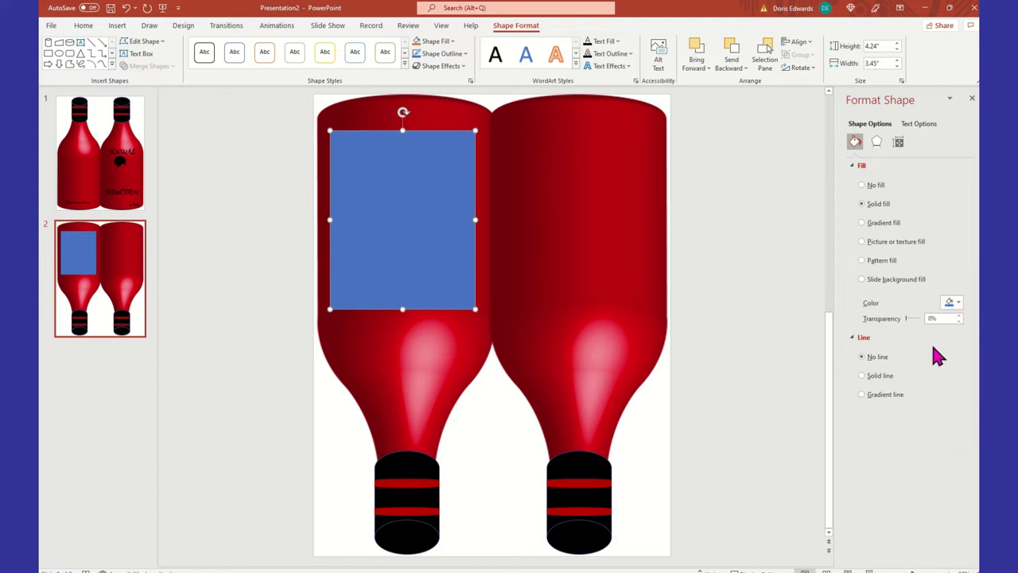
click(648, 176)
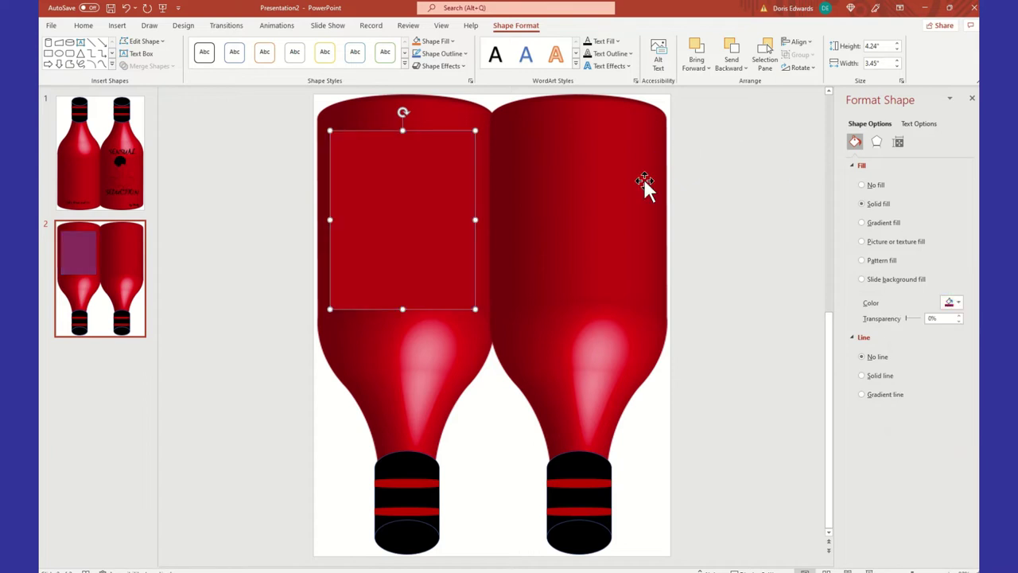
click(742, 249)
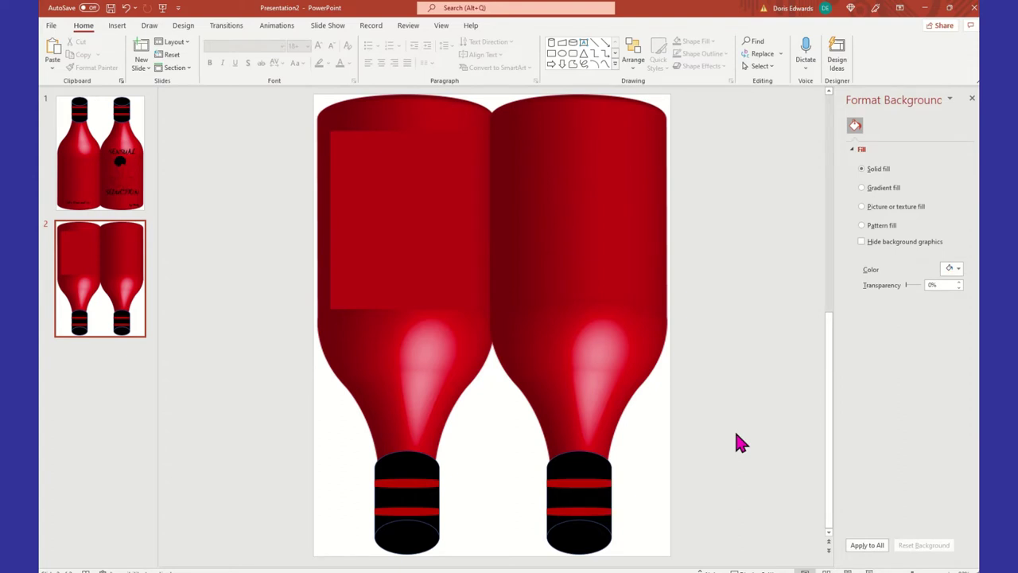
Step: Try a 54% fill transparency on the red rectangle and return it to 0%
click(417, 221)
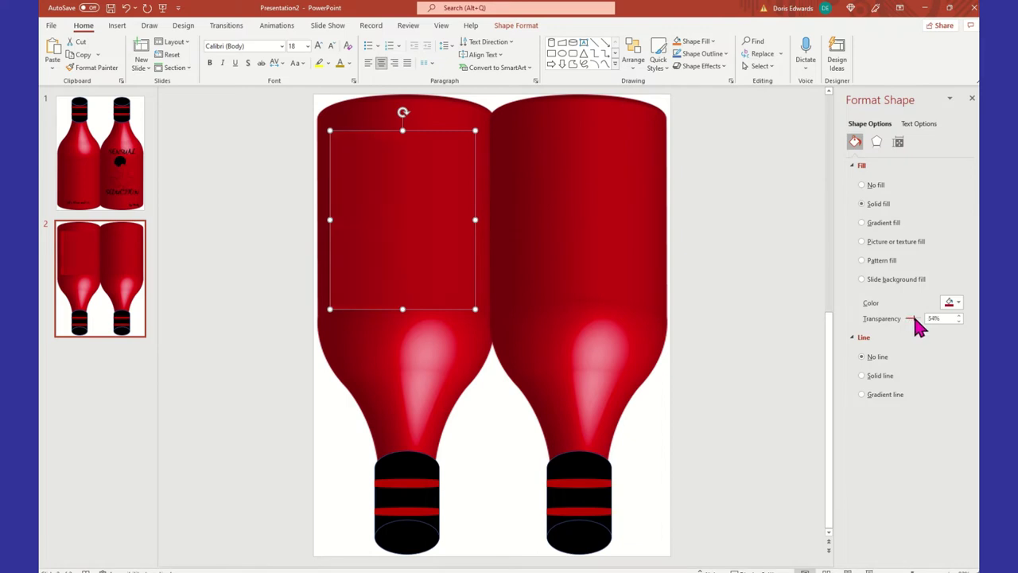
drag(919, 322, 899, 324)
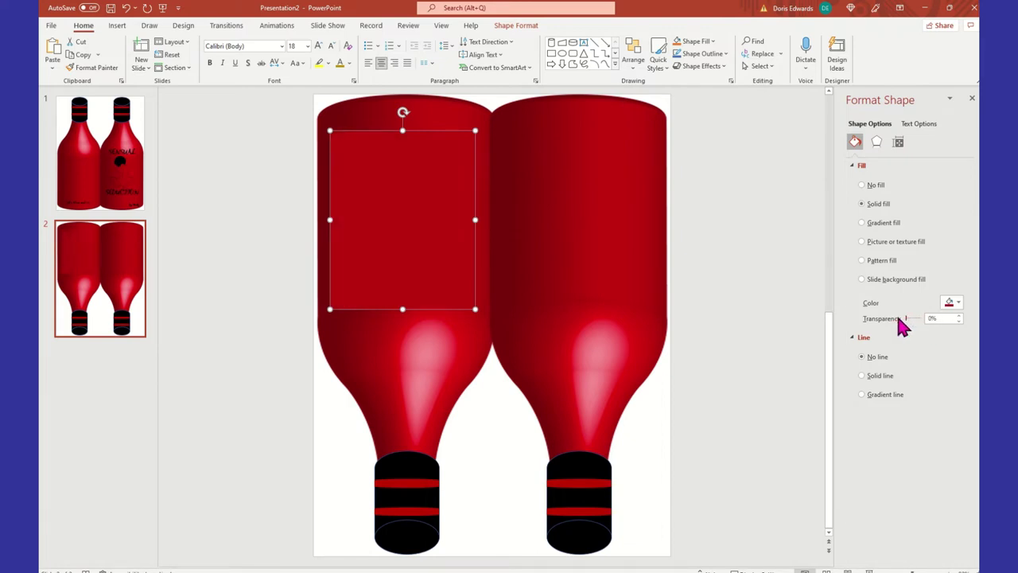
click(726, 303)
Step: Fill the rectangle with the pink sampled by Eyedropper from the highlight on the left bottle
click(404, 191)
click(957, 303)
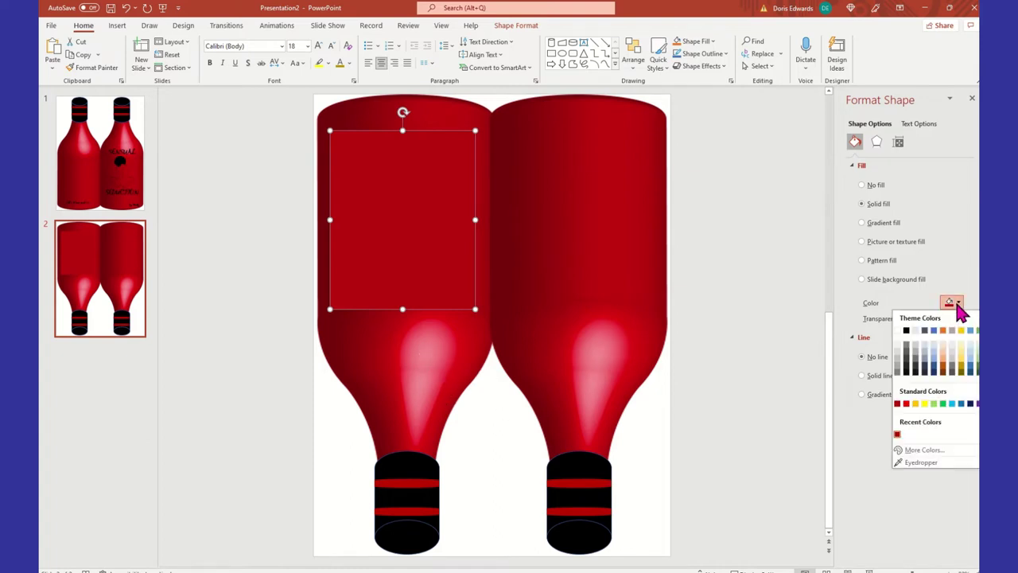
click(928, 463)
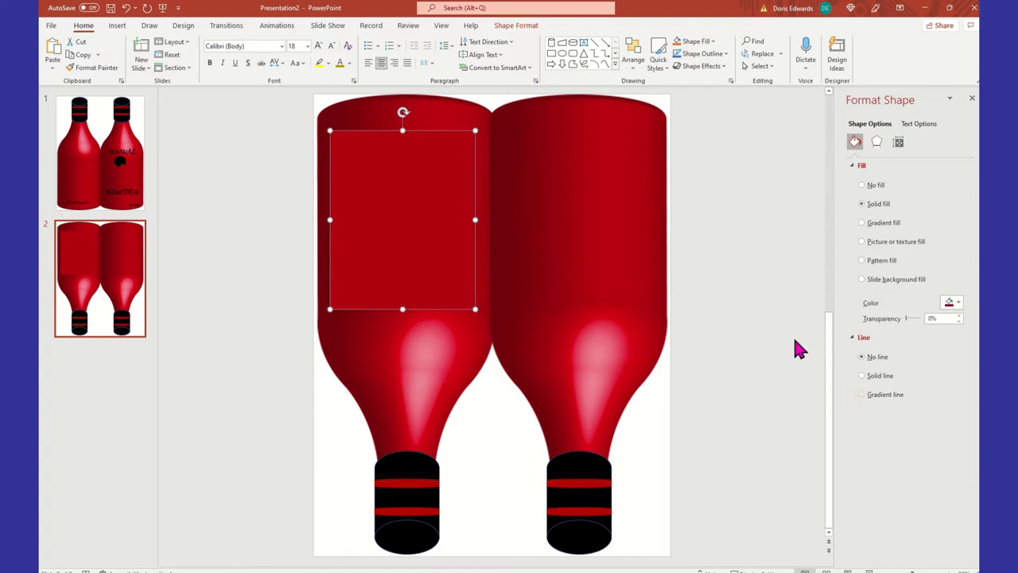
click(444, 360)
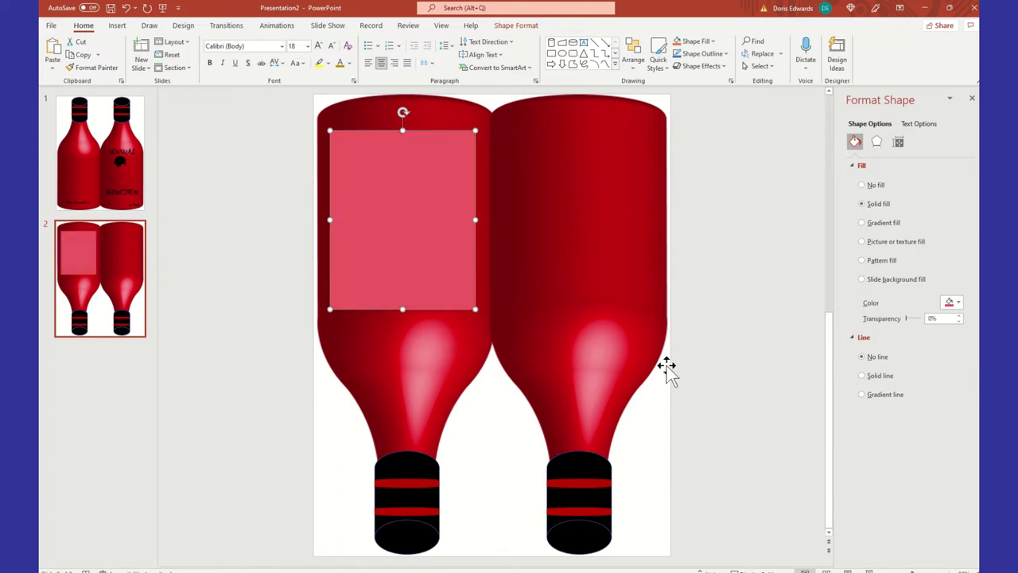
click(762, 276)
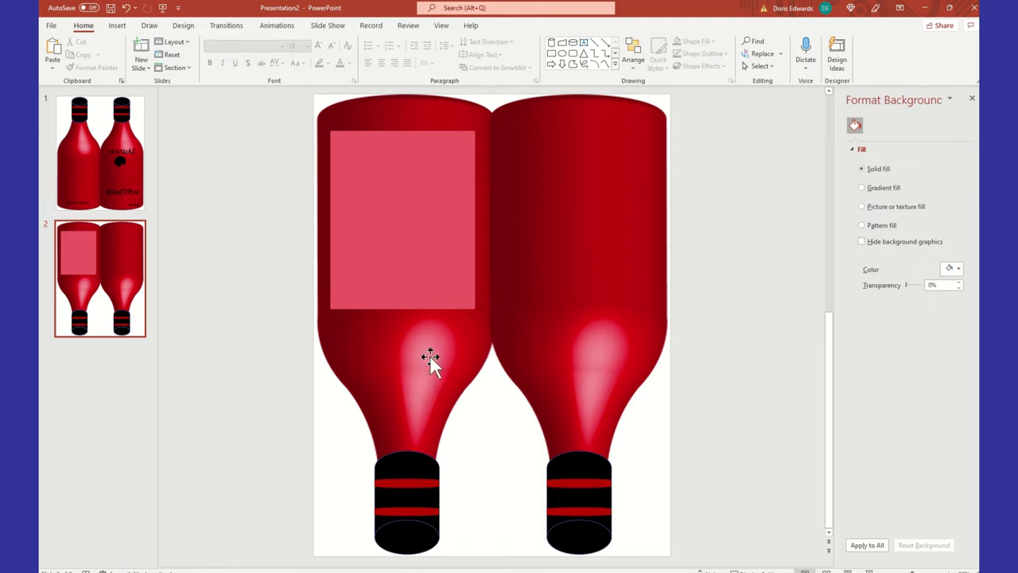
Step: Duplicate the pink rectangle by copy and paste and place the copy on the right bottle, level with the original
click(382, 169)
right_click(384, 166)
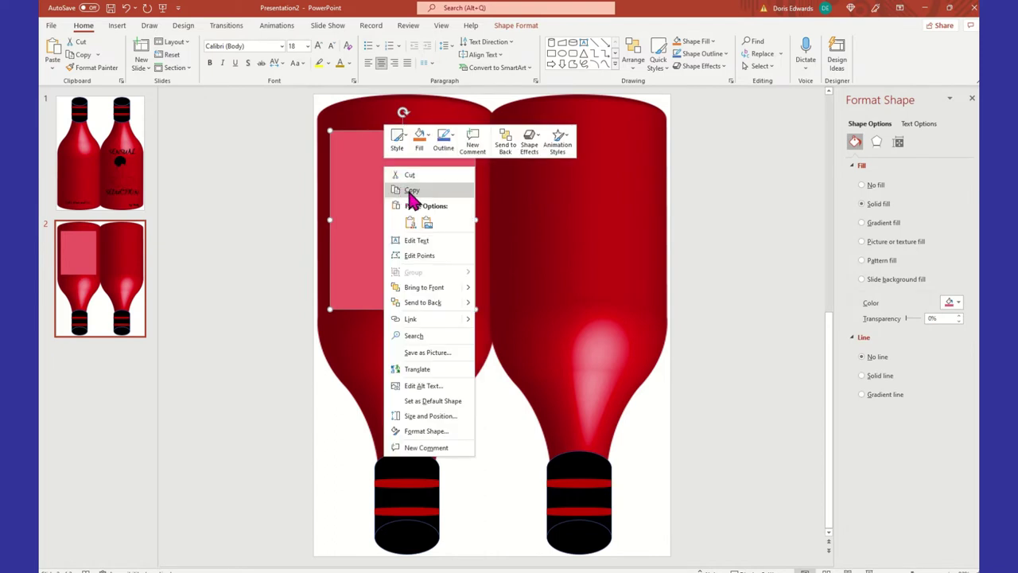
click(411, 191)
click(734, 196)
right_click(730, 188)
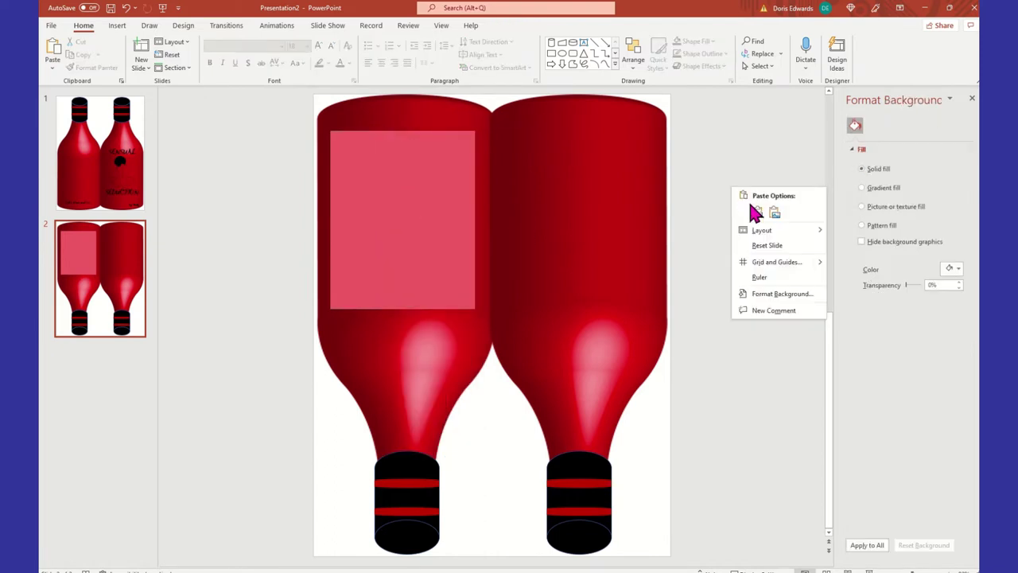
click(754, 210)
drag(400, 252, 569, 240)
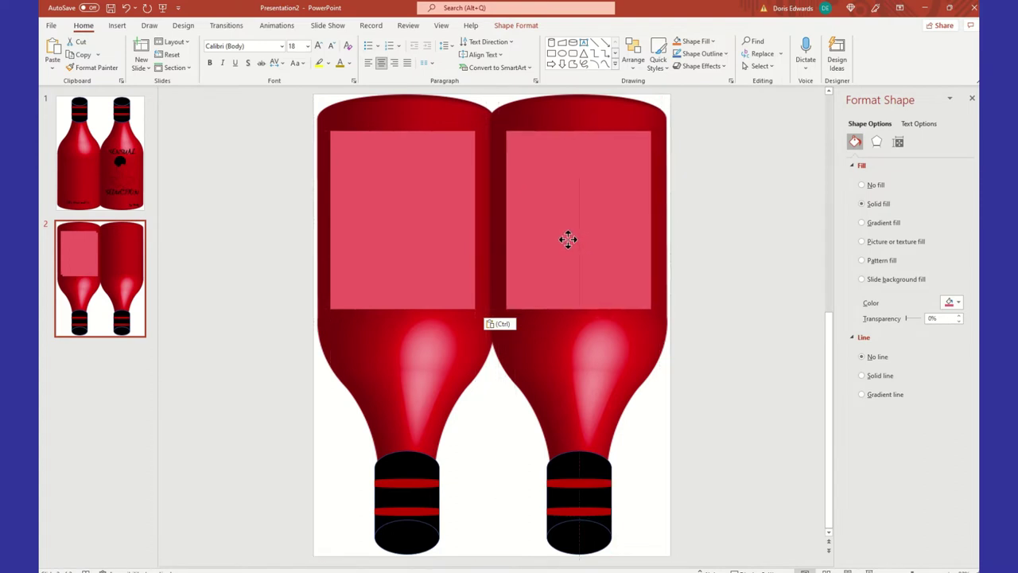
Step: Position the duplicated pink rectangle as the label on the right bottle of slide 2
drag(568, 238, 568, 239)
click(747, 266)
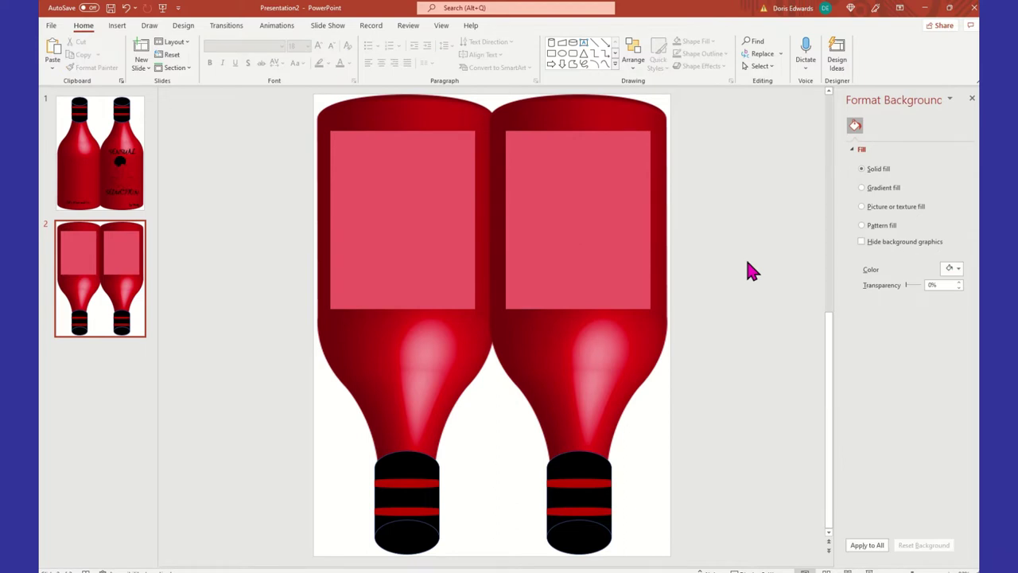
Step: Copy the seated woman graphic from the bottle on slide 1 and paste it onto slide 2
click(127, 184)
click(561, 370)
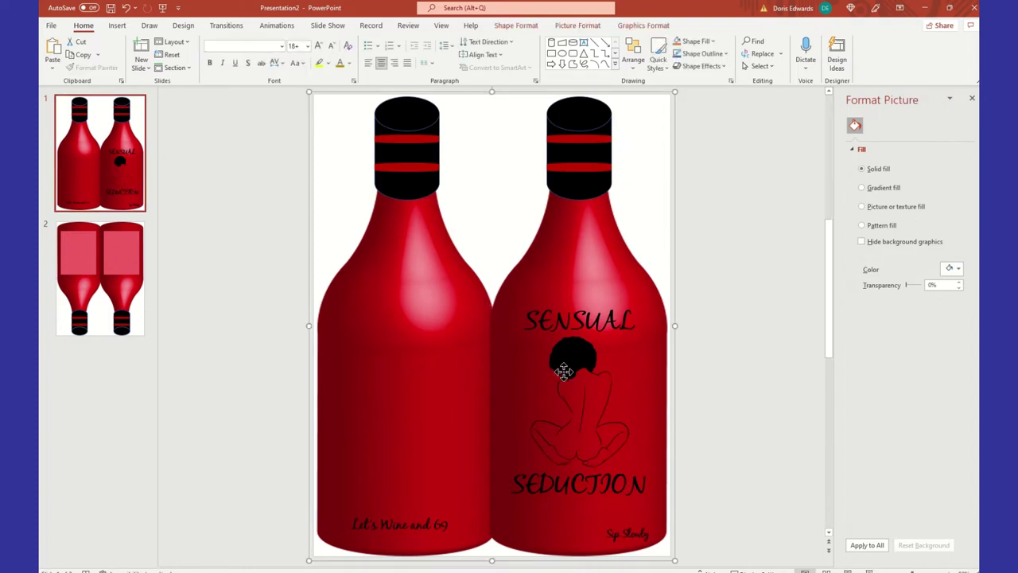
right_click(563, 371)
click(552, 358)
click(574, 366)
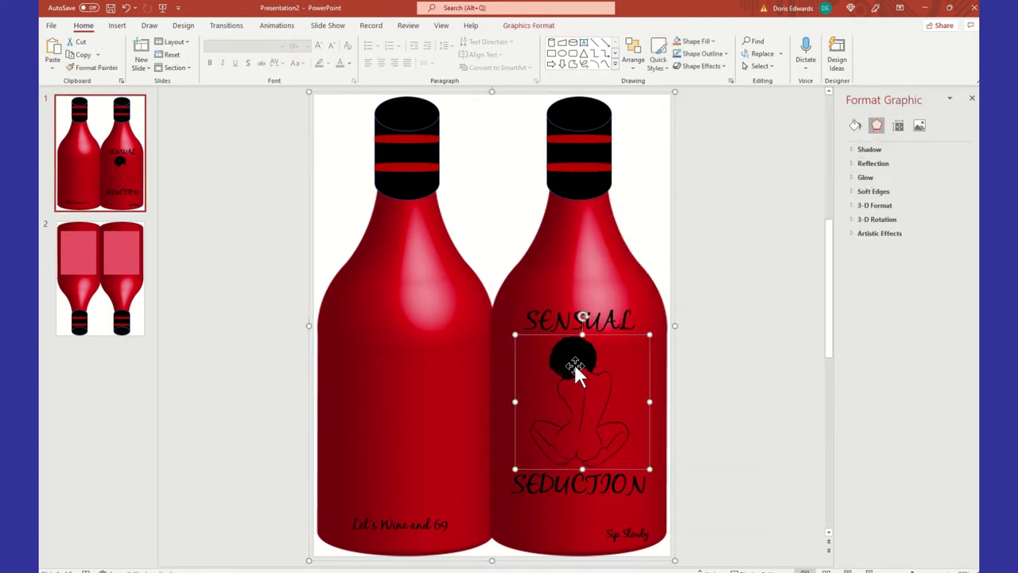
right_click(575, 367)
click(603, 147)
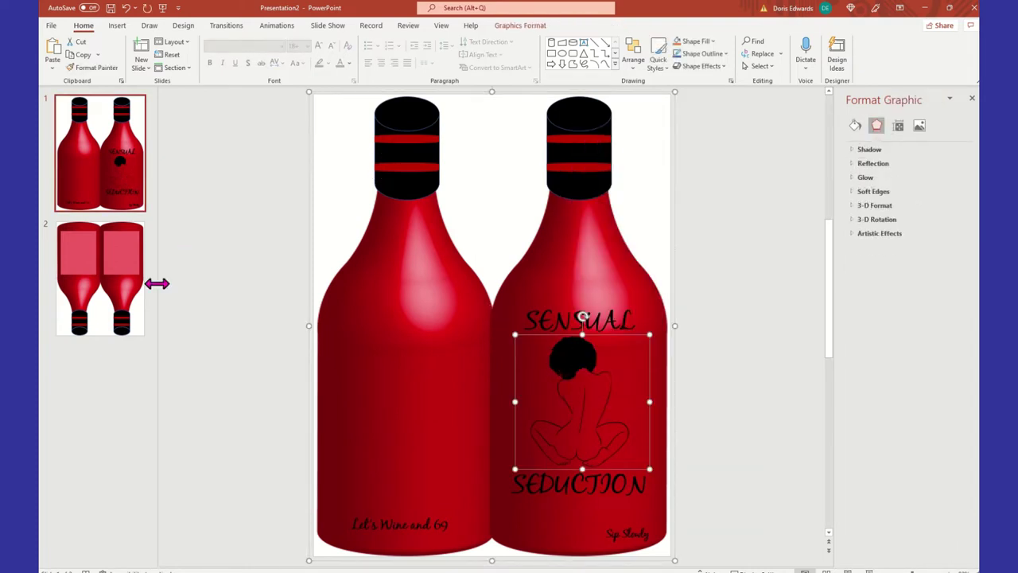
click(132, 278)
right_click(252, 234)
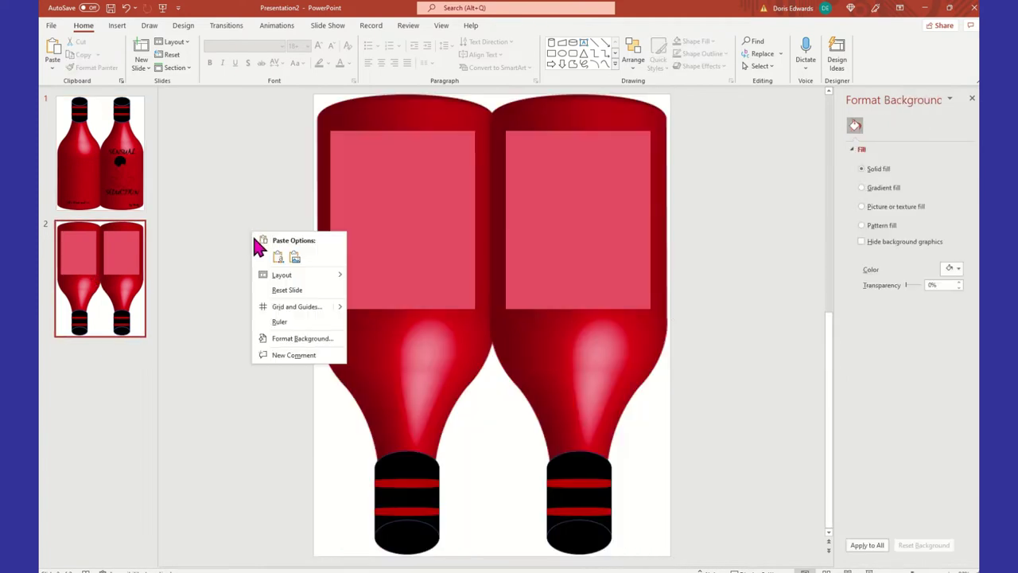
click(280, 257)
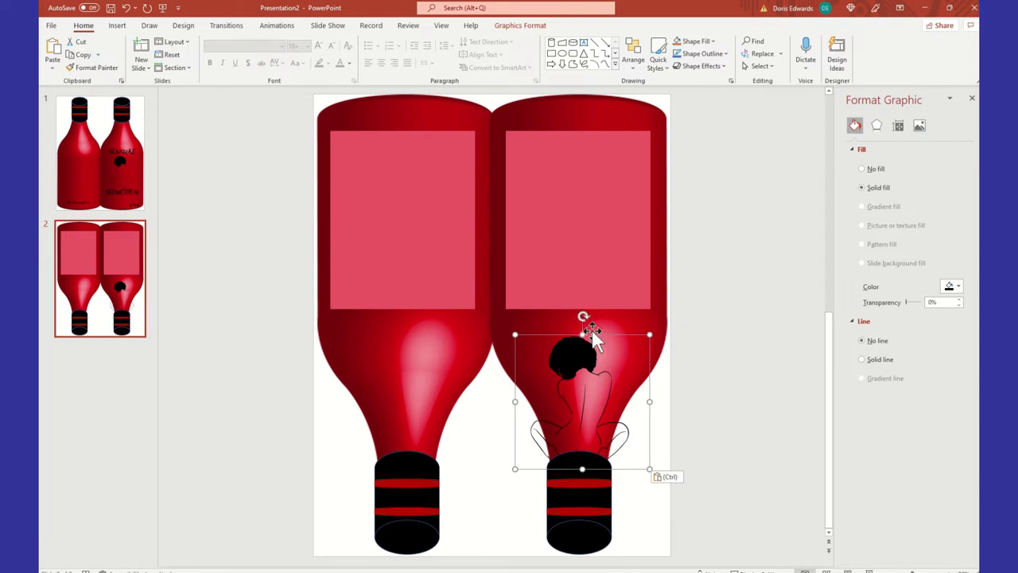
Step: Flip the pasted woman graphic vertically and place it on the left bottle's pink label, scaled to about 2.23 inches square
click(539, 28)
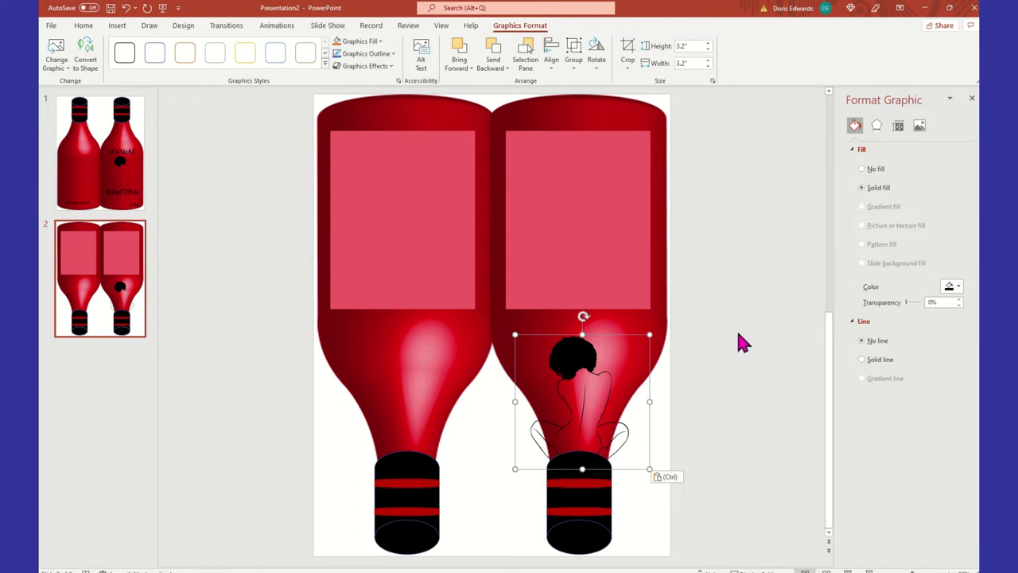
click(599, 70)
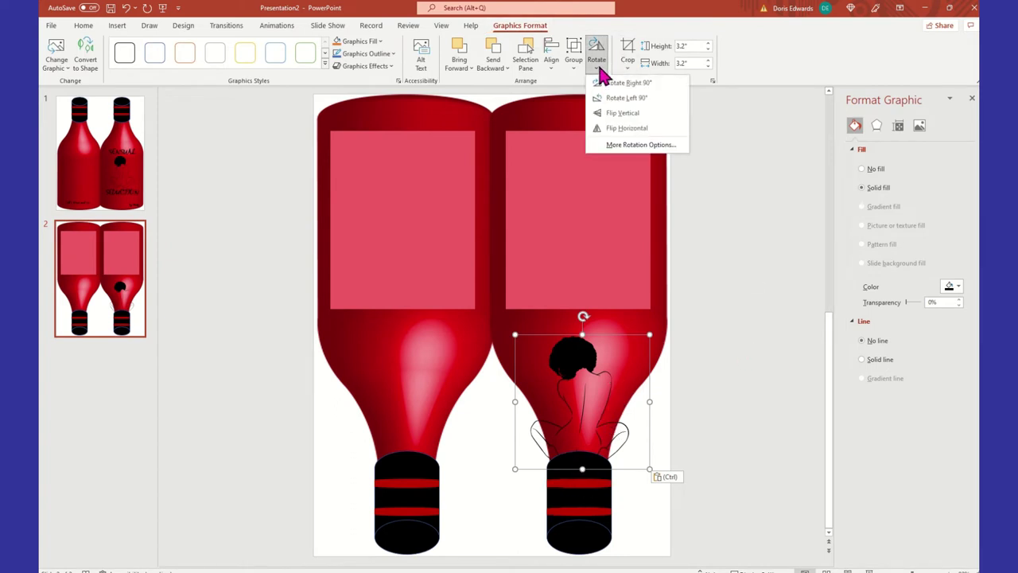
click(626, 121)
drag(587, 410, 445, 219)
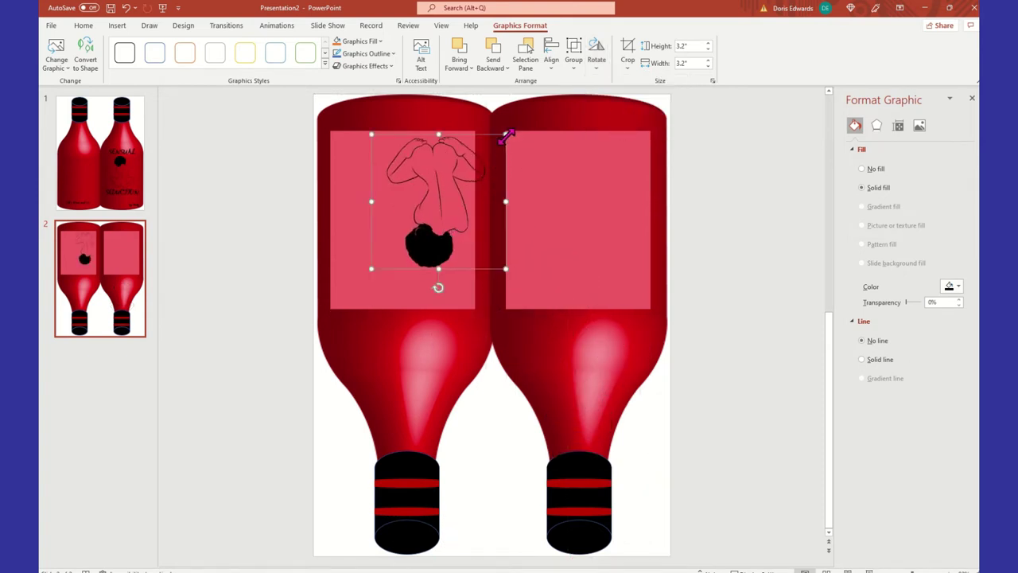
drag(506, 135, 444, 178)
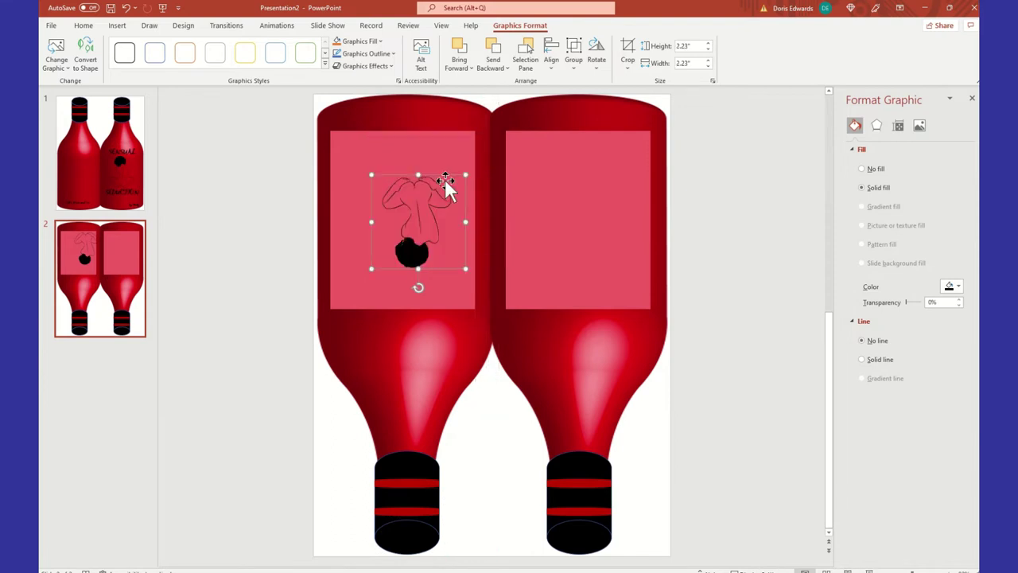
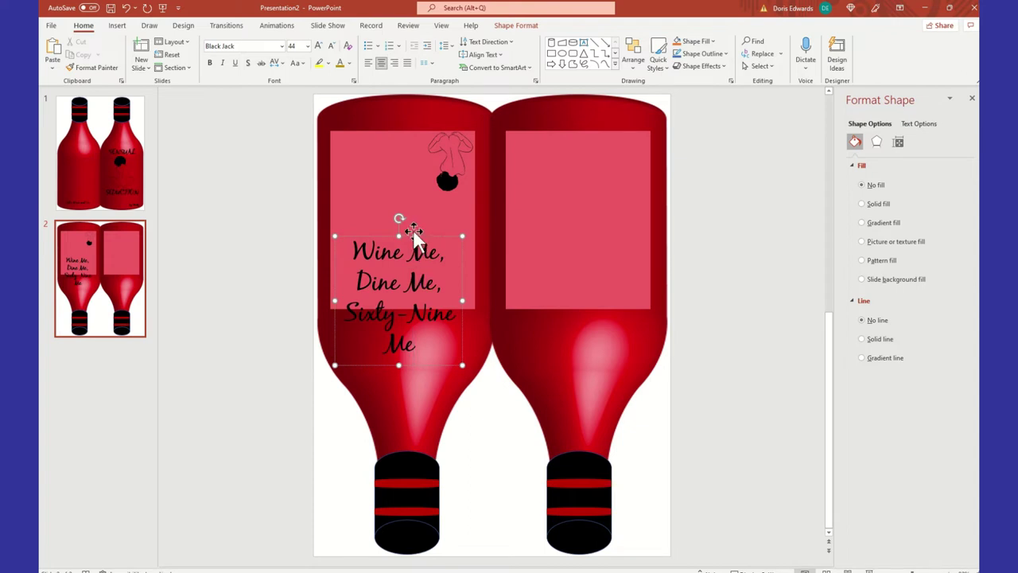
Step: Flip the "Wine Me, Dine Me, Sixty-Nine Me" text box vertically and move it up onto the left pink label
click(516, 26)
click(799, 69)
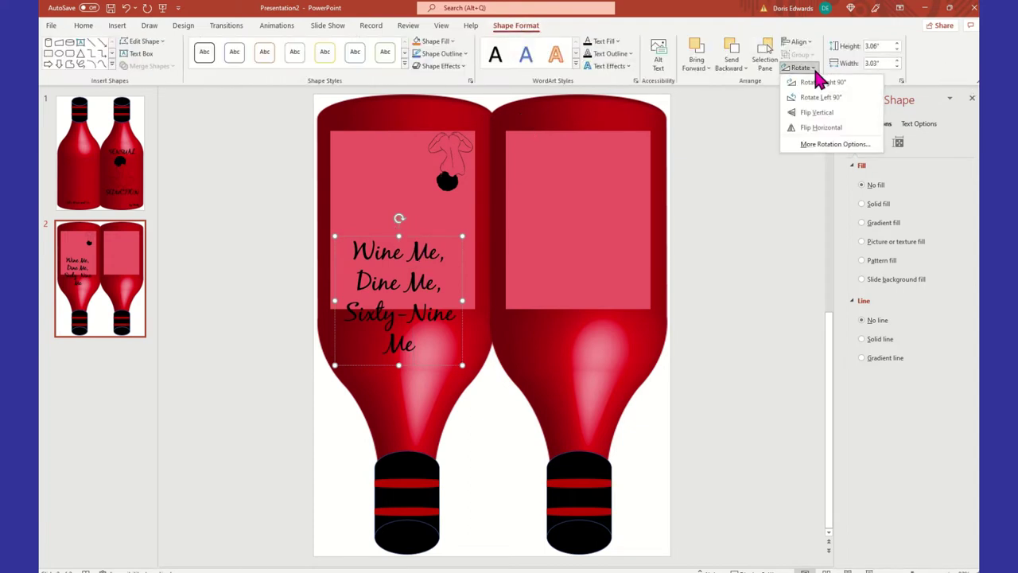
click(835, 116)
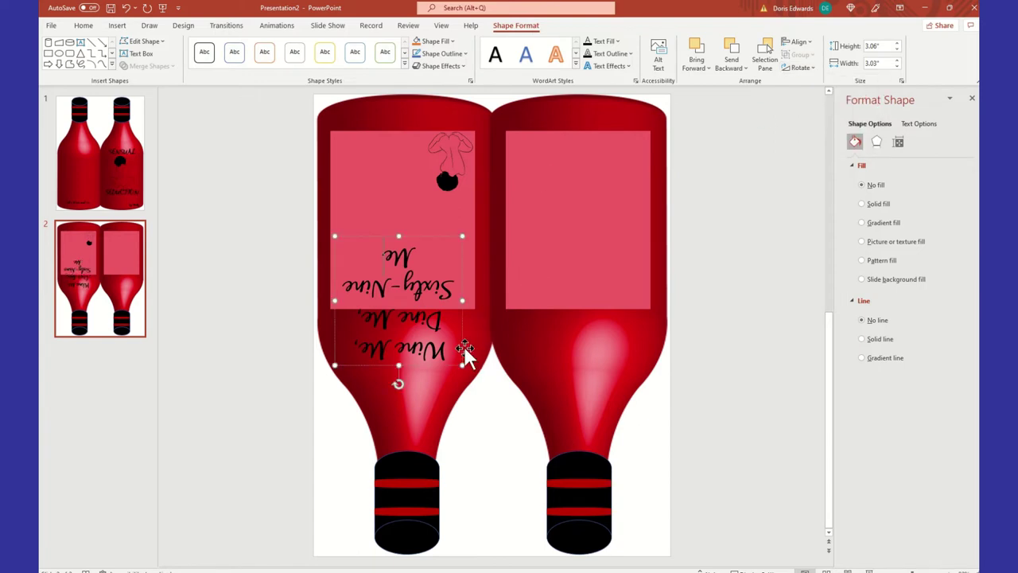
drag(465, 354, 465, 286)
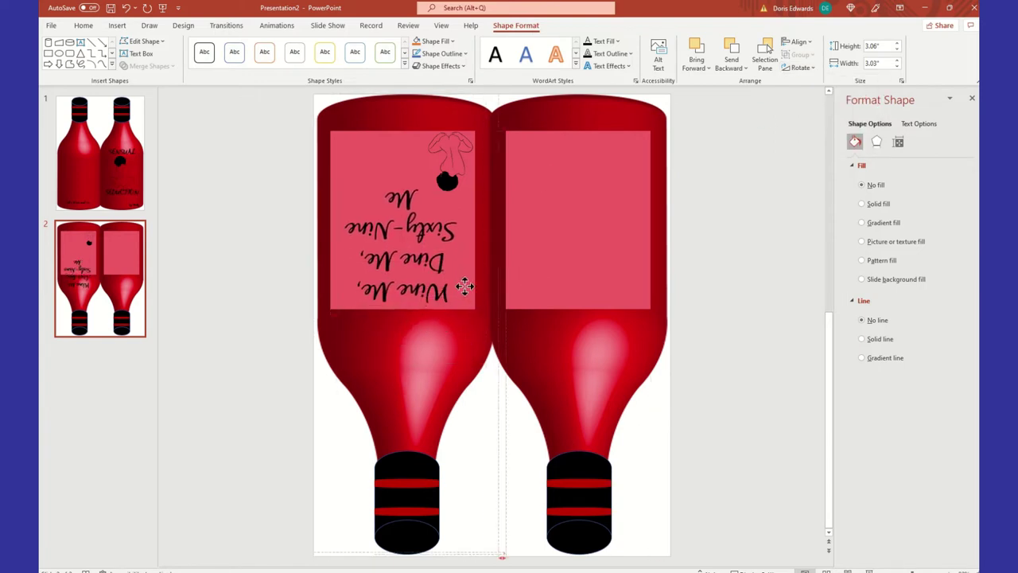
click(415, 384)
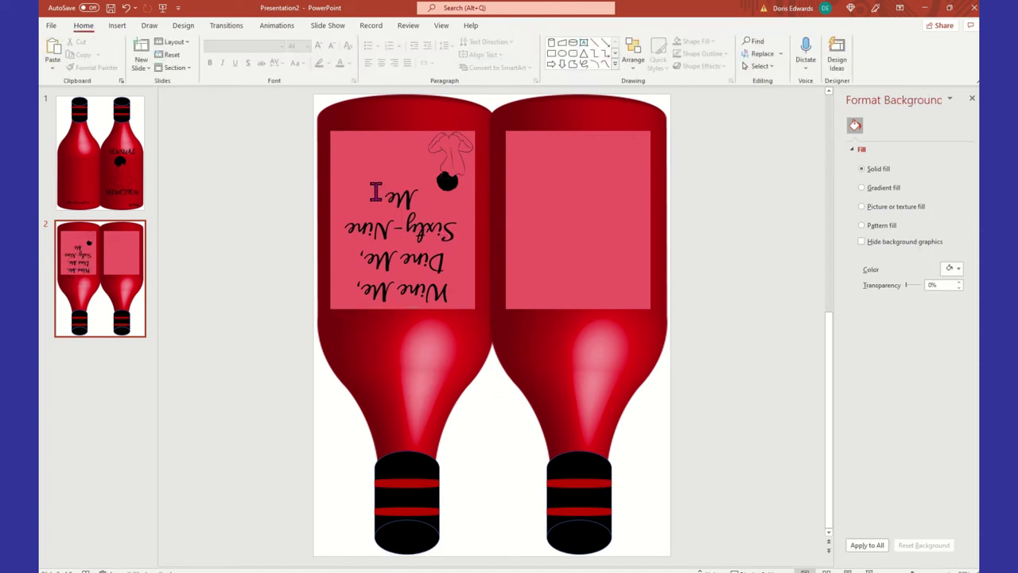
Step: Set the font size of the "Wine Me, Dine Me, Sixty-Nine Me" text to 32
drag(379, 197, 448, 285)
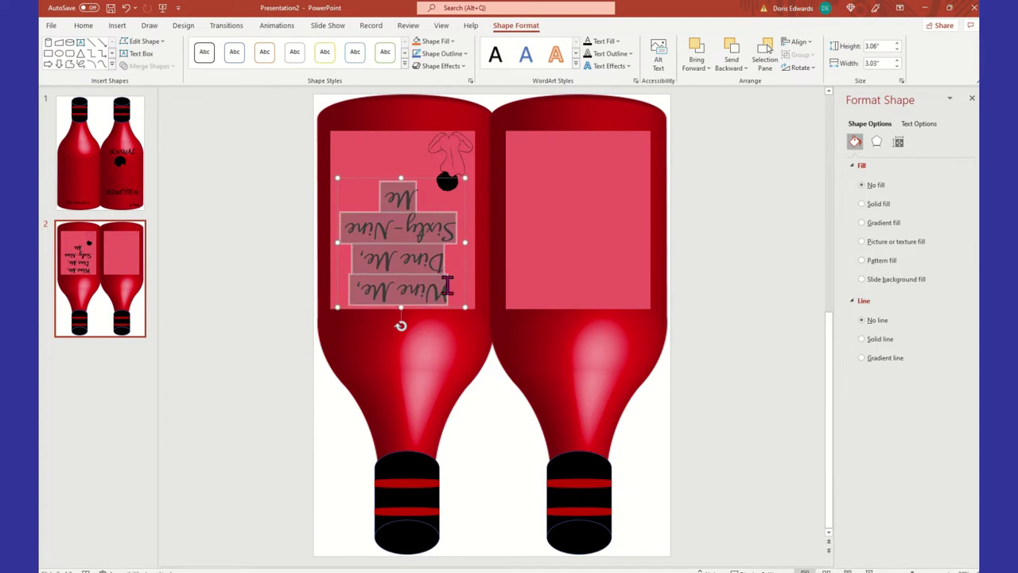
click(82, 29)
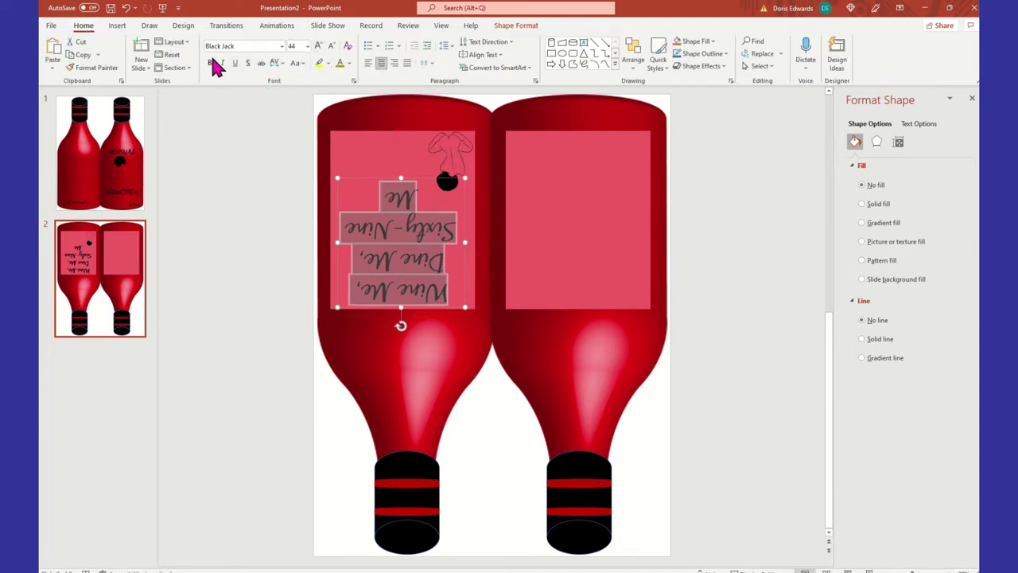
click(514, 26)
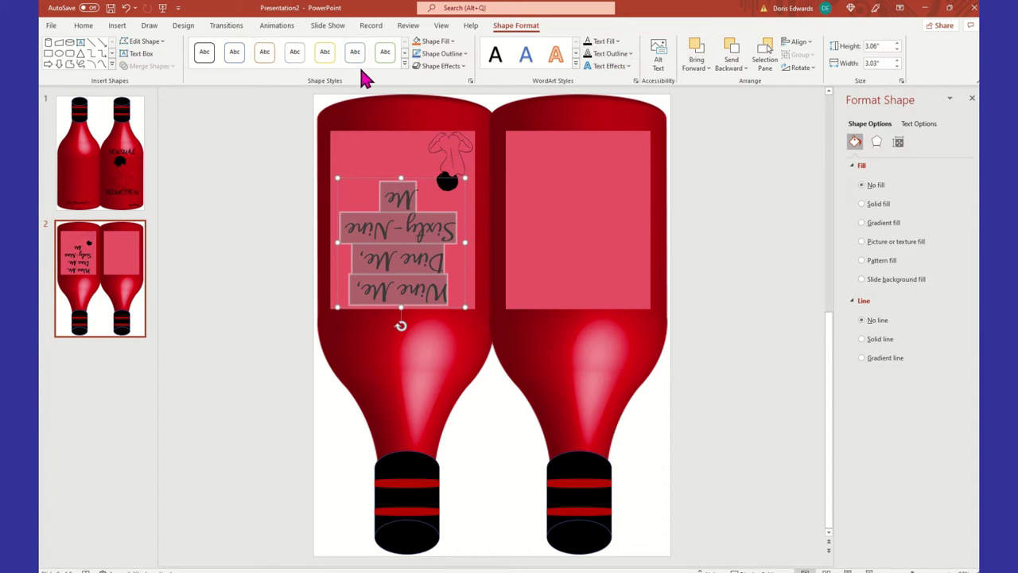
click(84, 25)
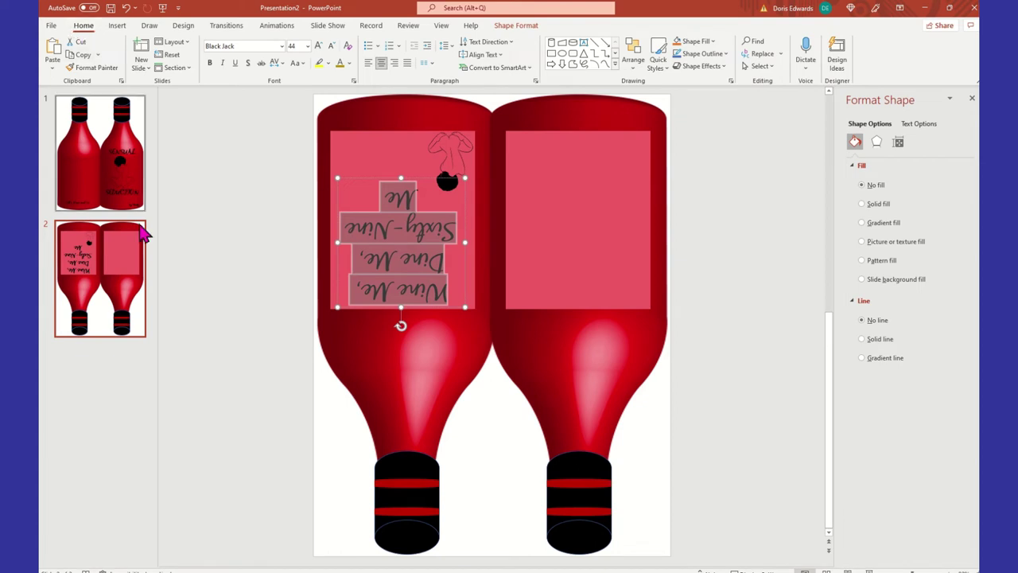
click(307, 47)
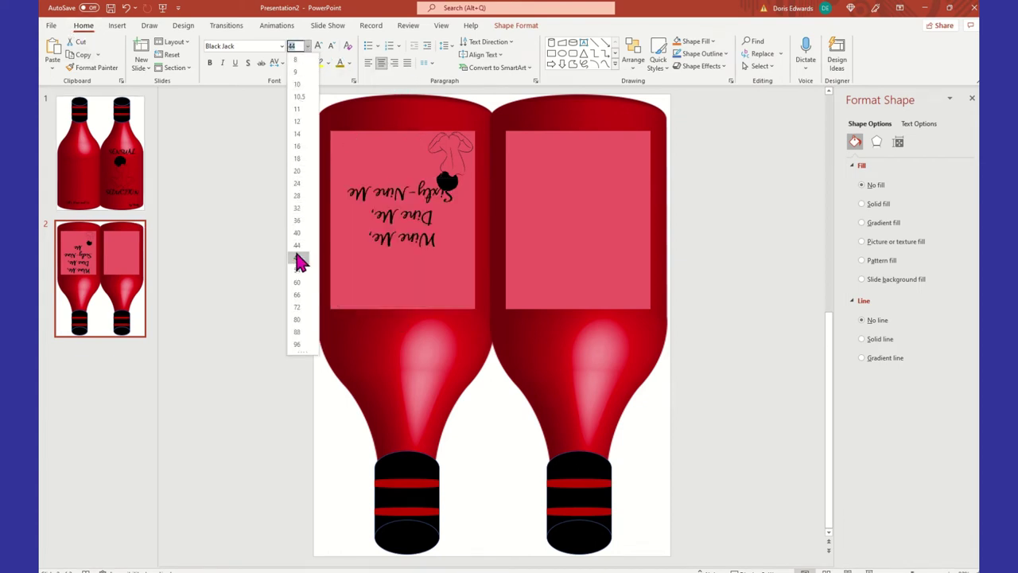
click(300, 209)
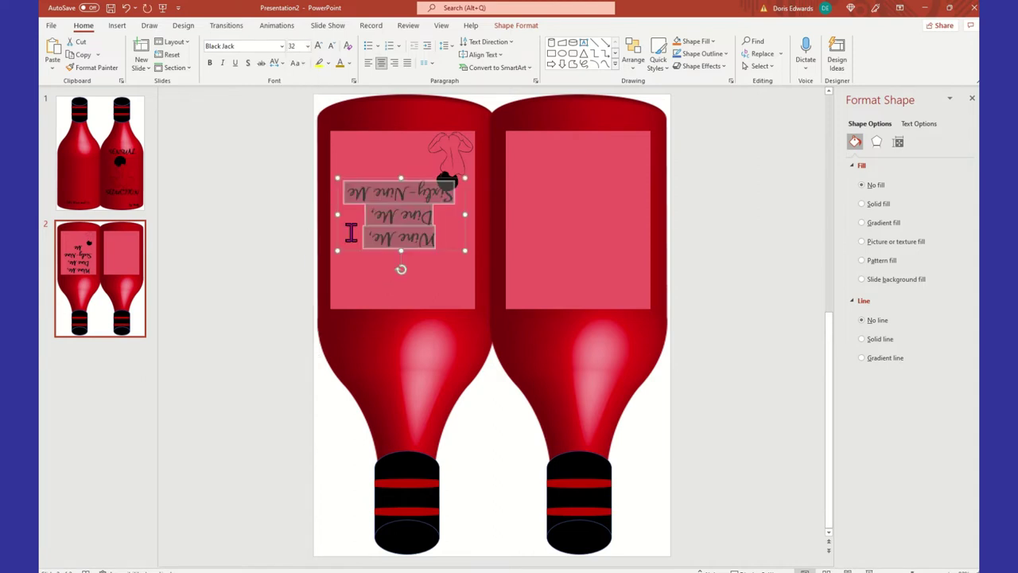
Step: Move the "Wine Me, Dine Me, Sixty-Nine Me" text box down to the lower edge of the left pink label
click(448, 257)
drag(447, 257, 446, 297)
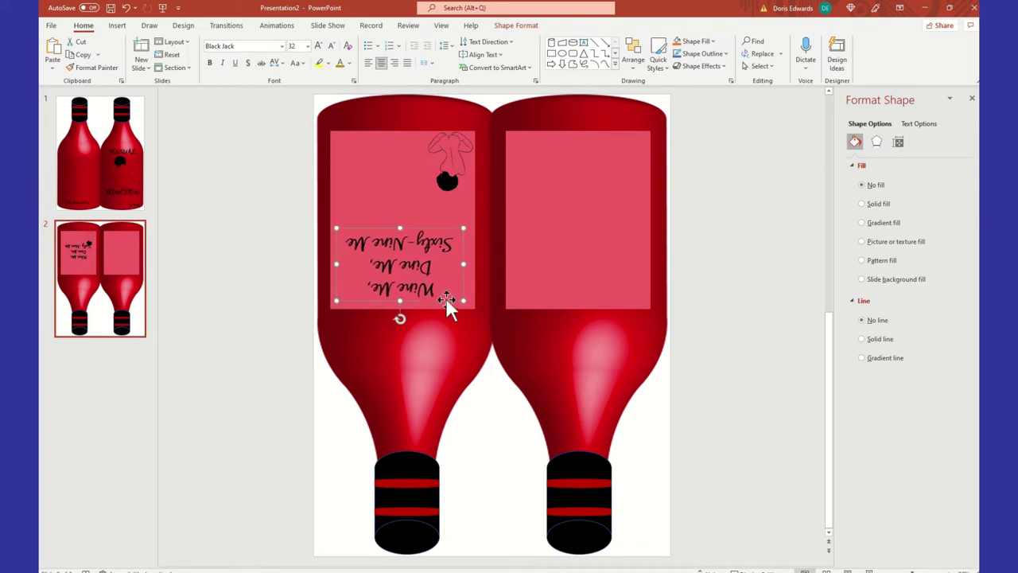
click(234, 229)
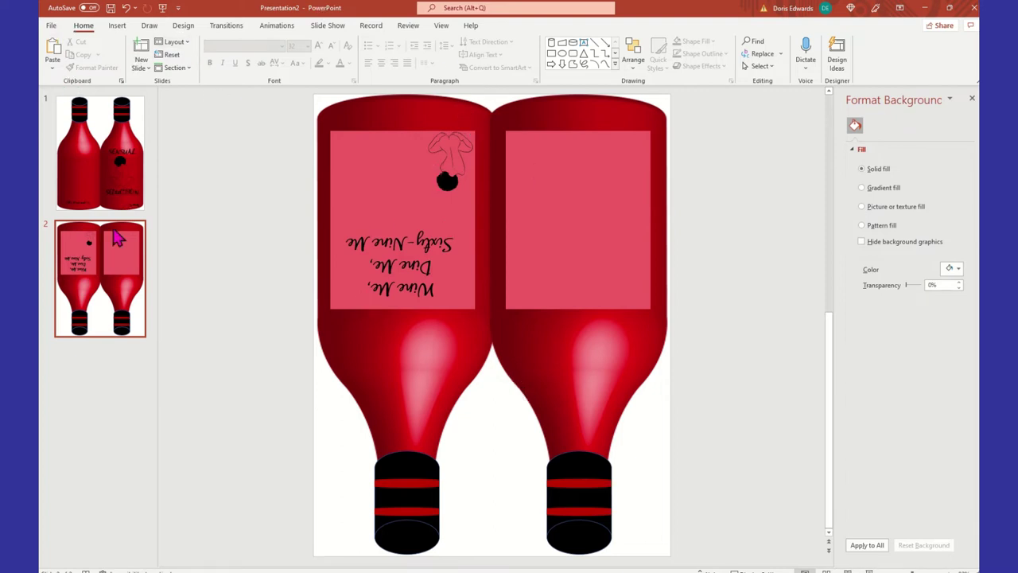
Step: Copy the "Let's Wine and 69" text box from slide 1 and paste it onto slide 2
click(115, 205)
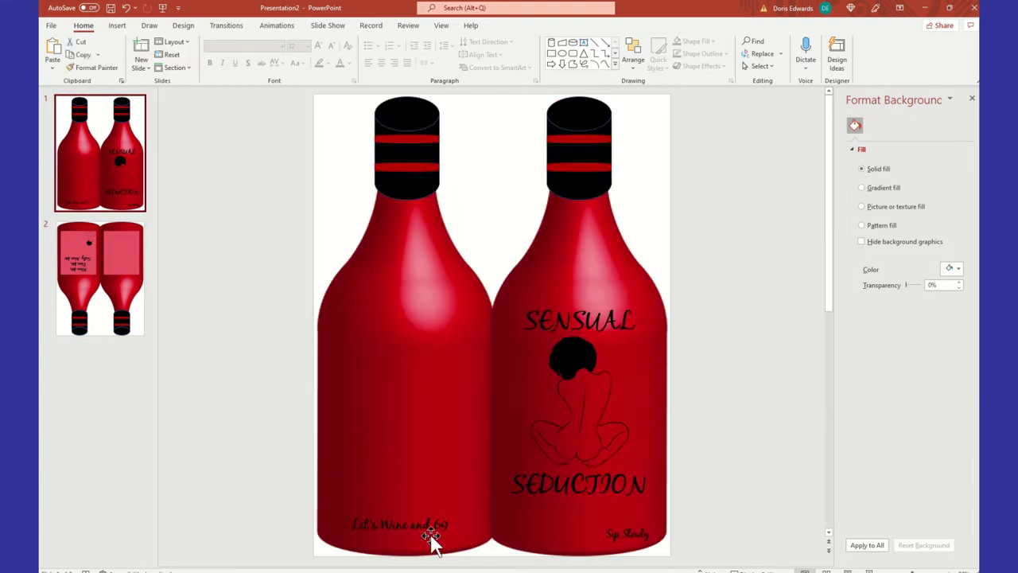
click(414, 523)
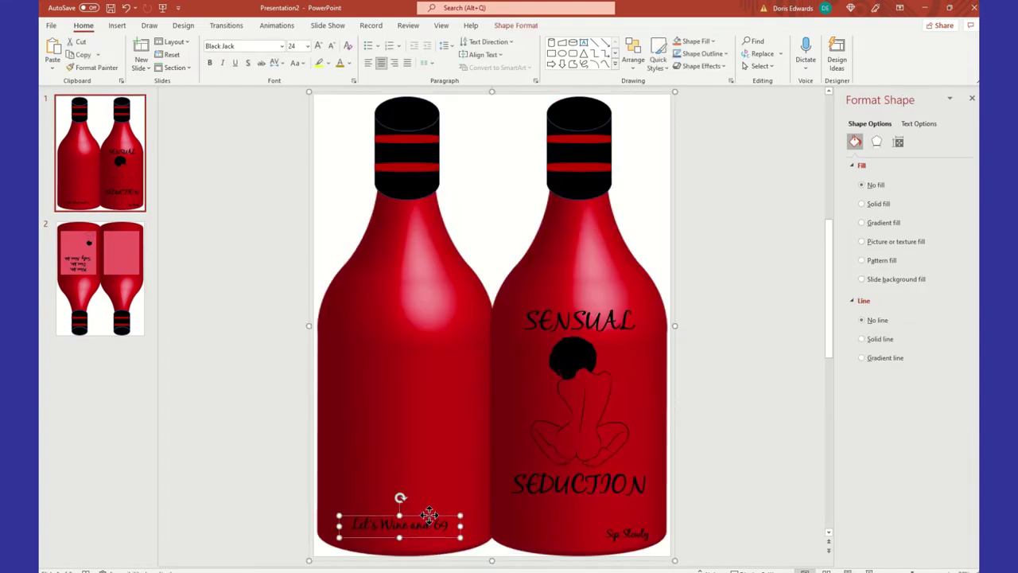
right_click(428, 513)
key(Escape)
click(135, 254)
right_click(253, 216)
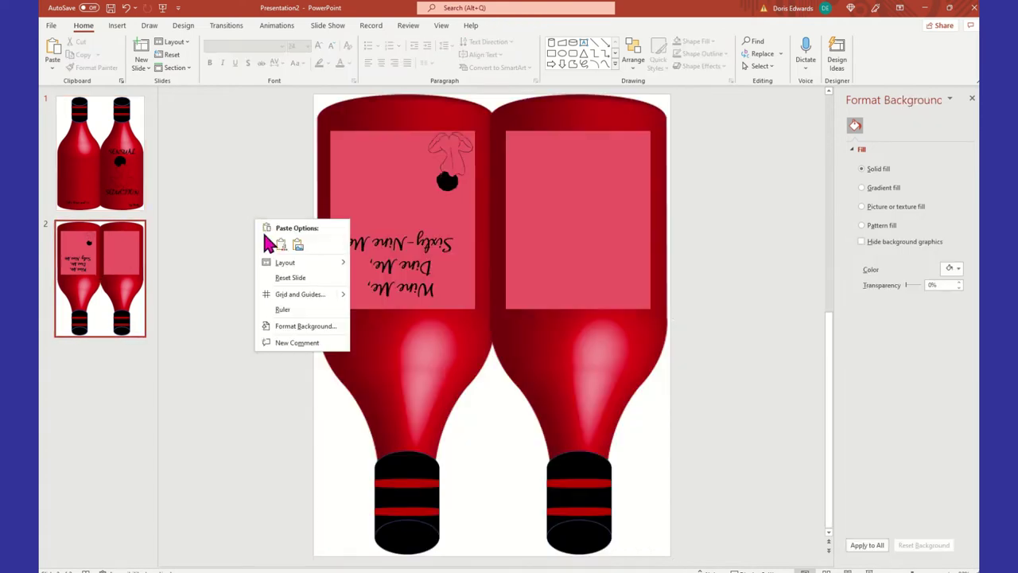
click(267, 244)
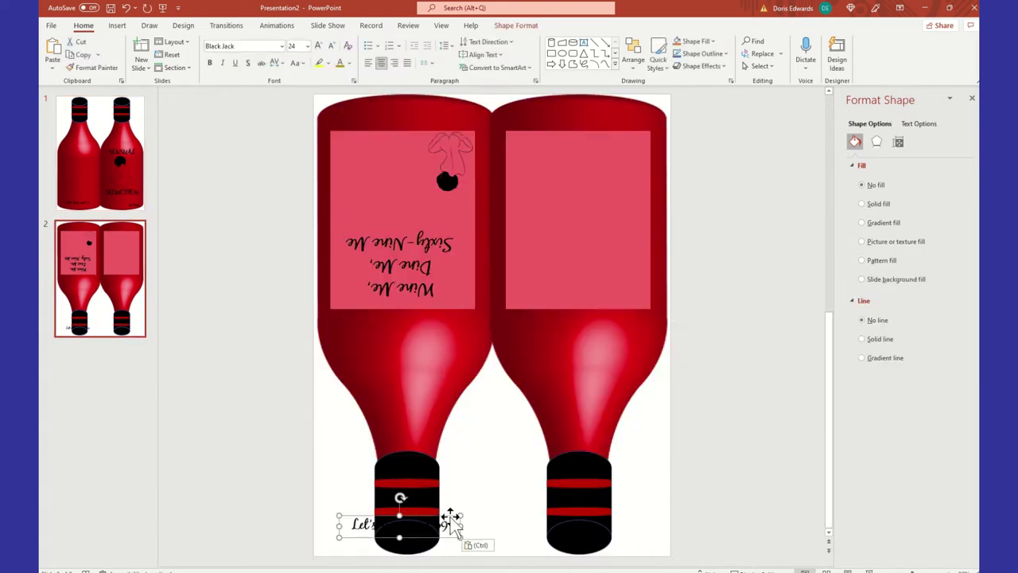
Step: Move the pasted text box between the woman graphic and the verse on the left label, and replace its text with "Happy Valen-Wine!"
drag(451, 516, 449, 201)
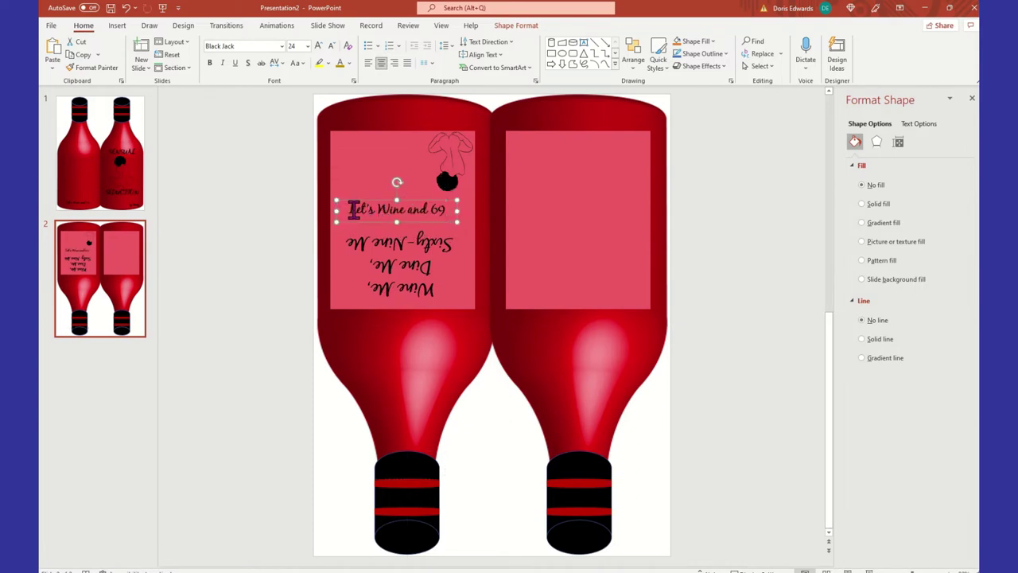
drag(348, 208, 447, 208)
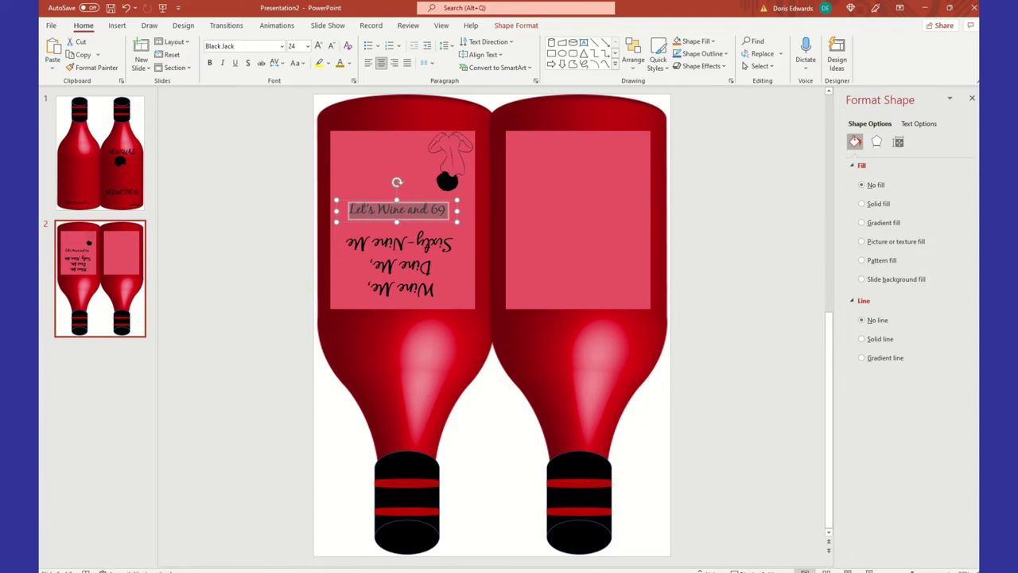
text(Happy)
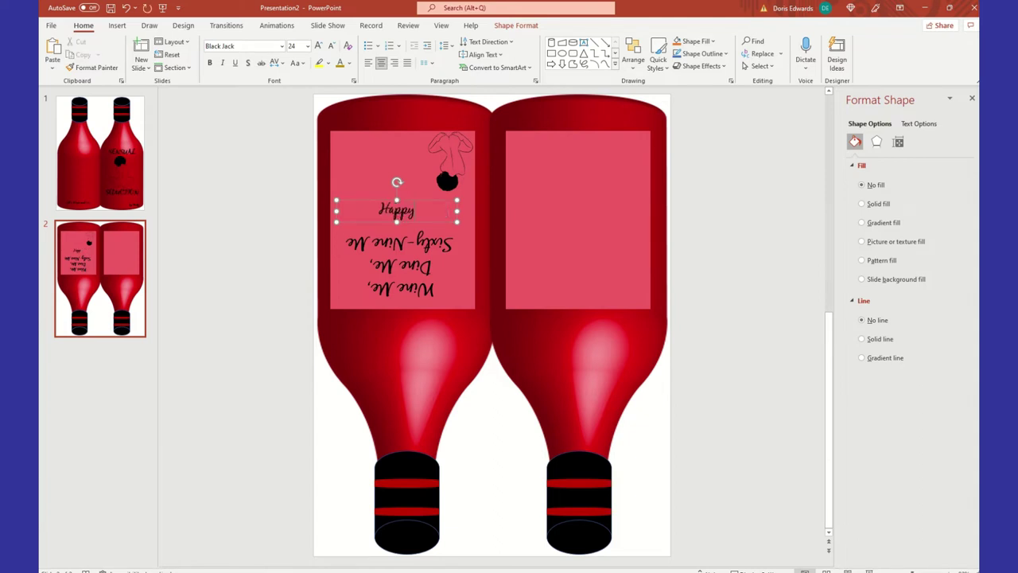
text( Vale)
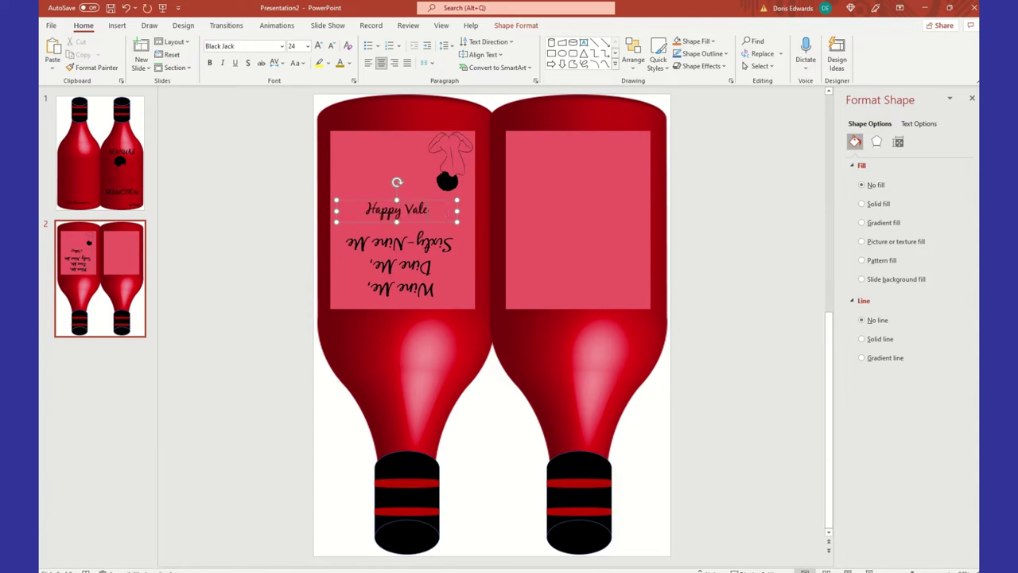
text(n-Wine)
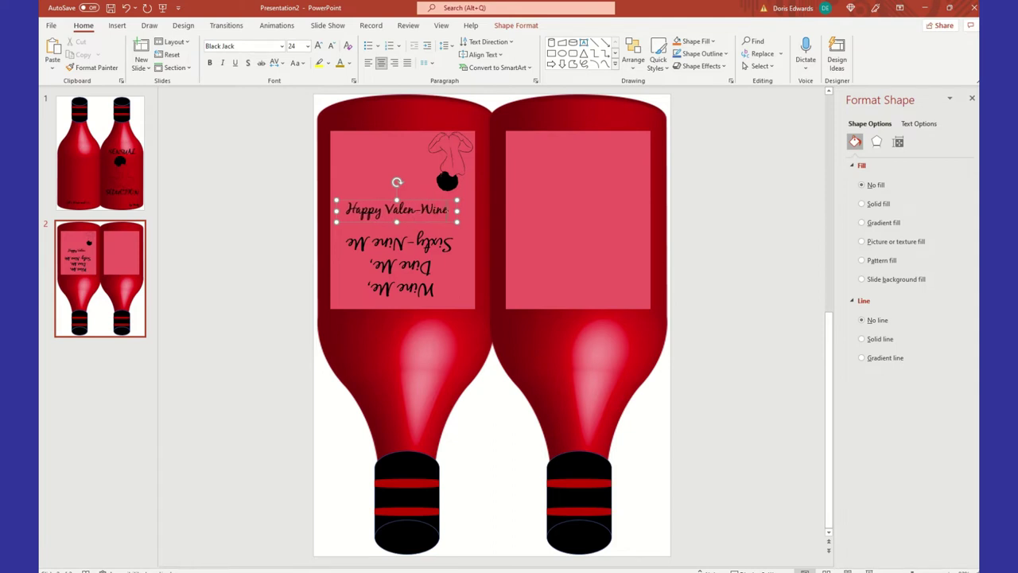
text(!)
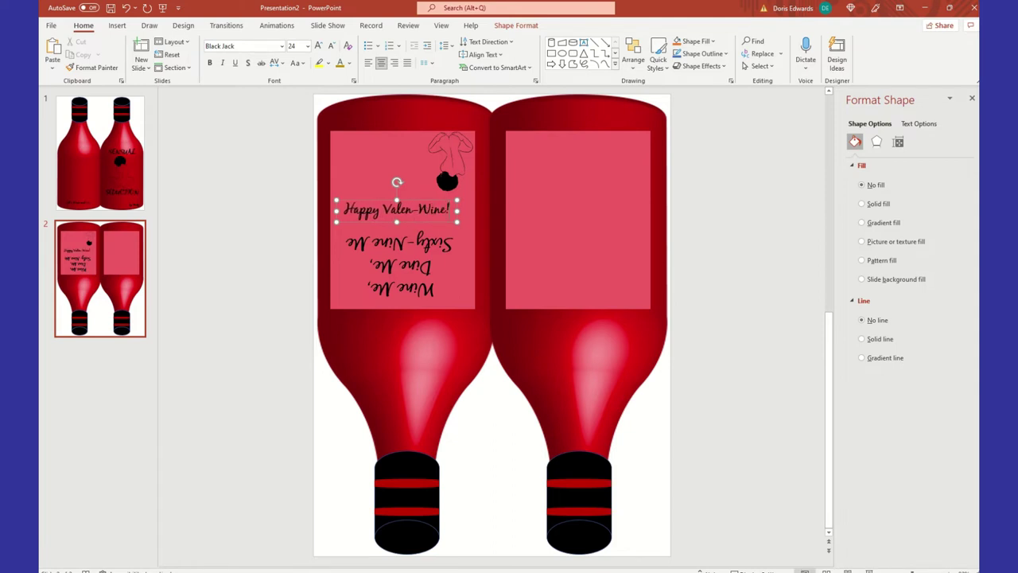
Step: Flip the "Happy Valen-Wine!" text box vertically and nudge it slightly up toward the woman graphic
click(515, 25)
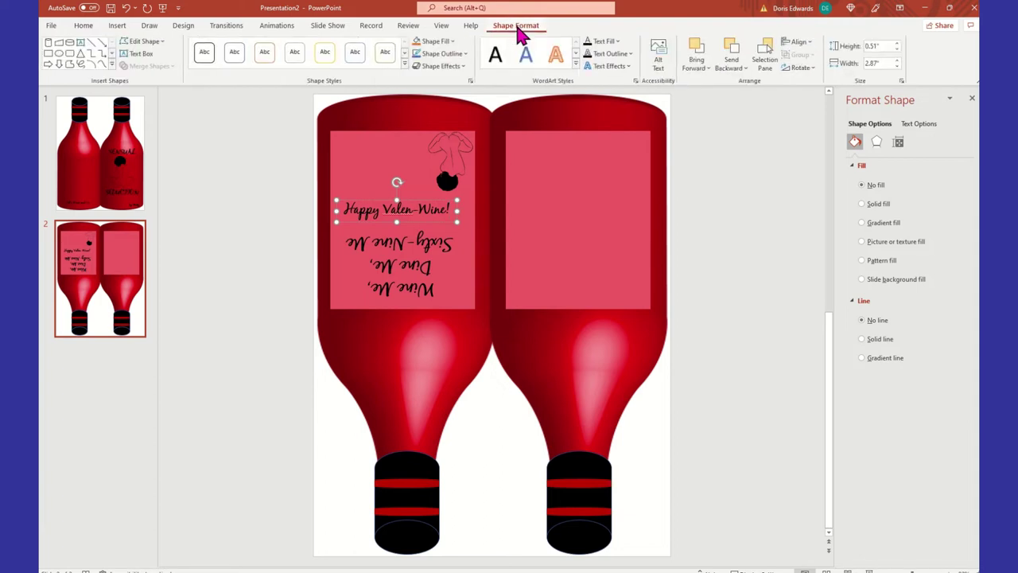
click(810, 67)
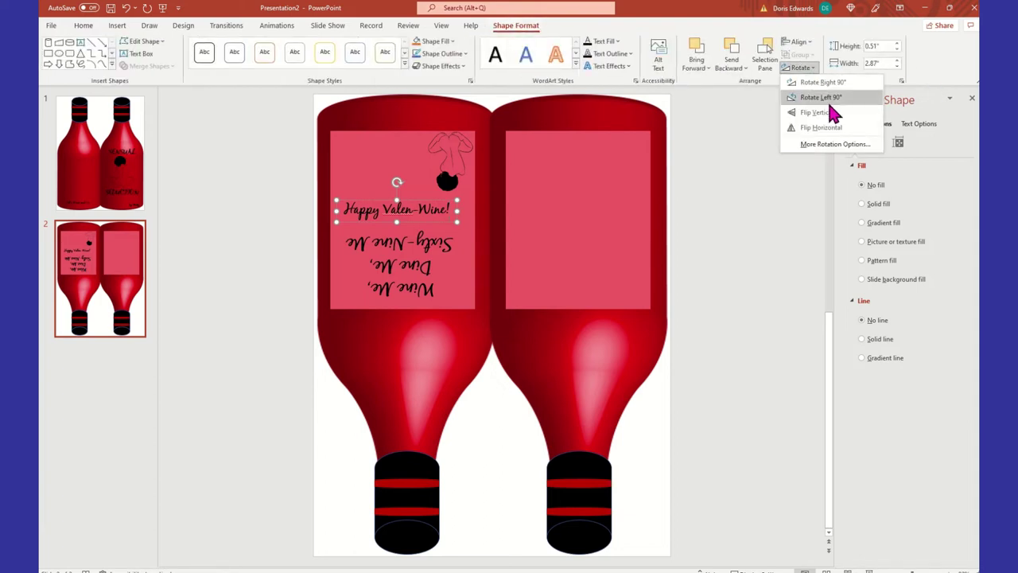
click(831, 104)
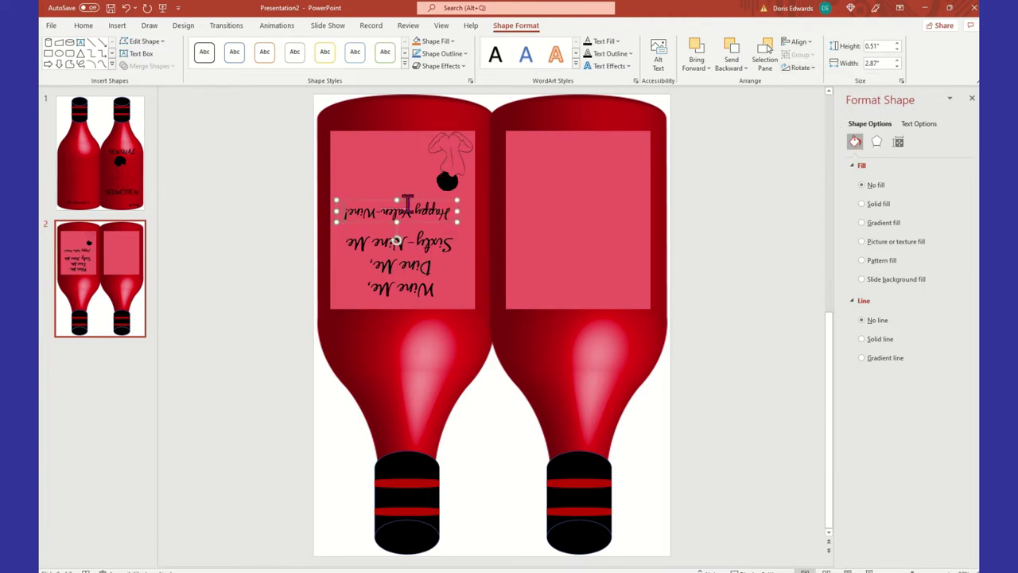
click(253, 238)
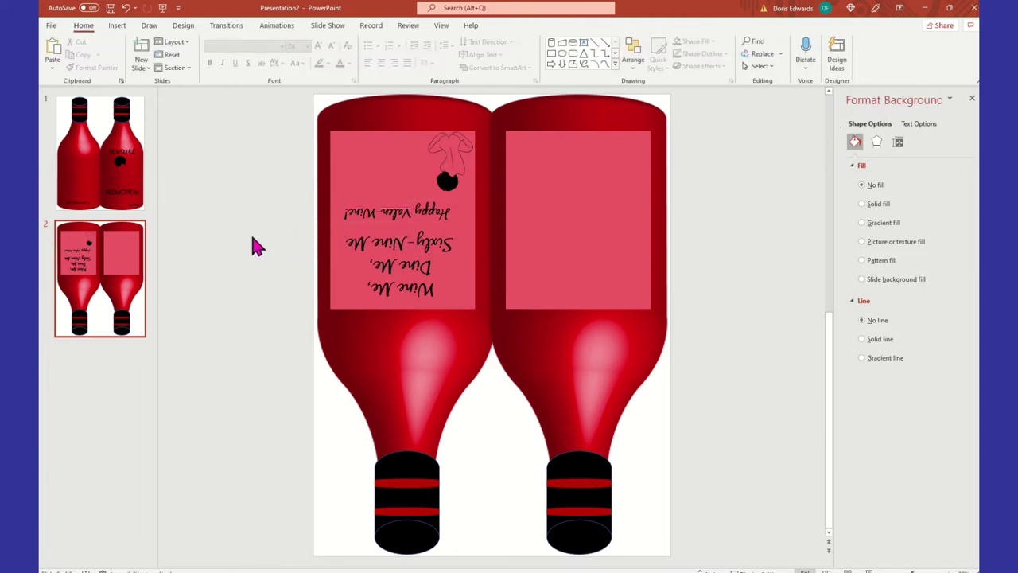
click(413, 200)
mouse_move(414, 198)
mouse_down()
mouse_move(414, 216)
mouse_move(419, 200)
mouse_up()
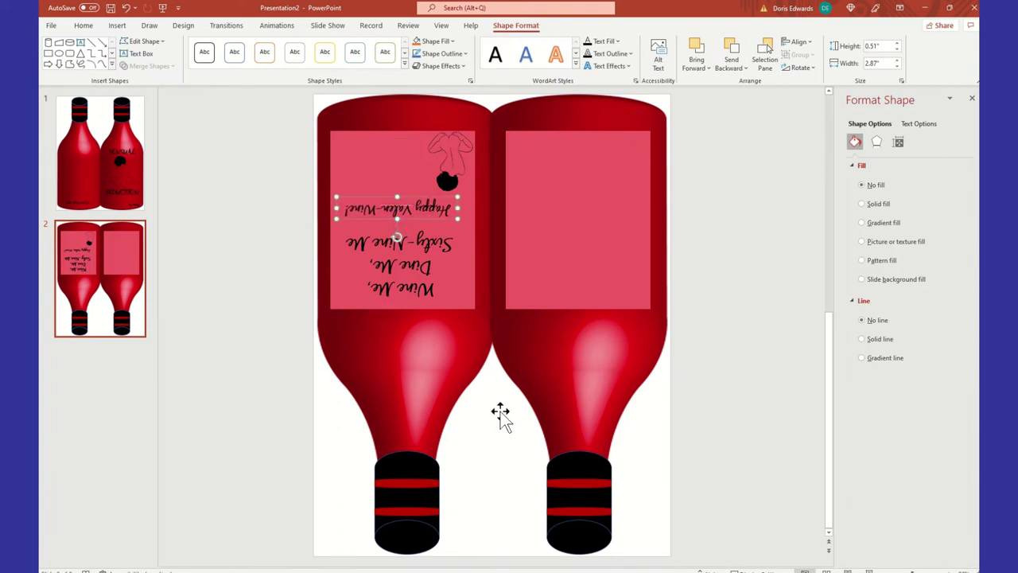
click(205, 245)
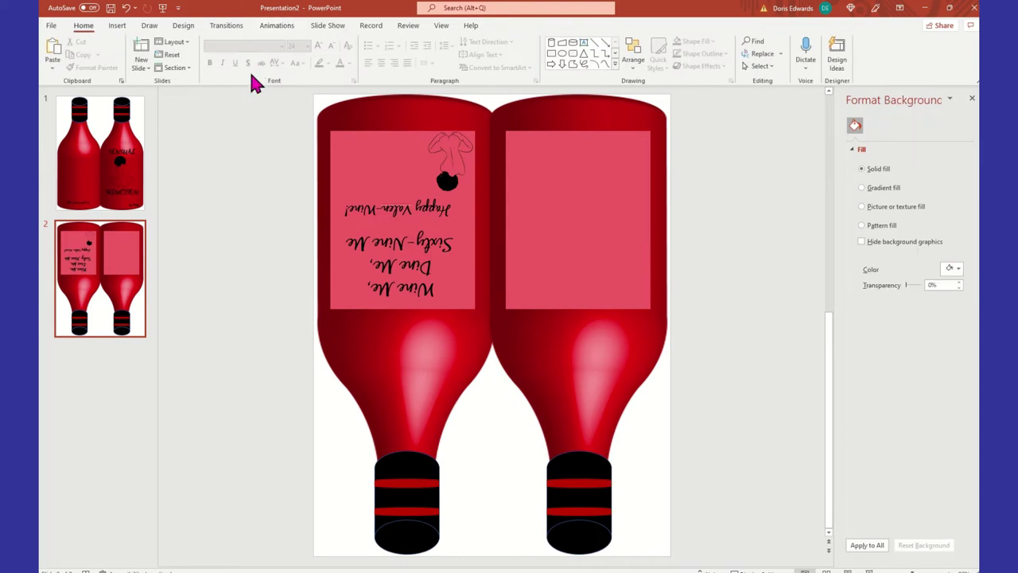
Step: Group all the bottles, labels, graphics and text boxes on slide 2 into one object
drag(291, 89, 686, 561)
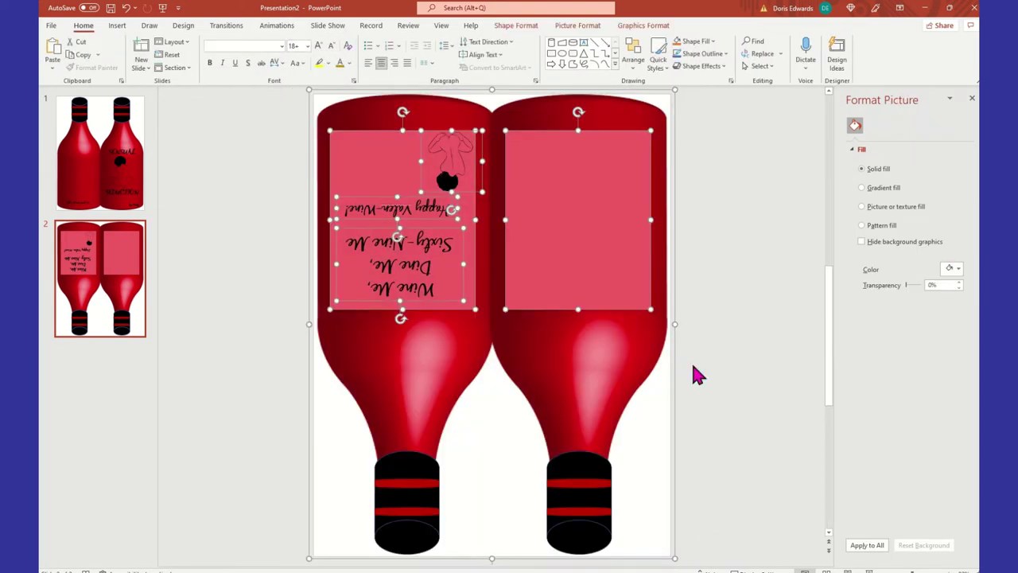
right_click(655, 307)
mouse_move(707, 383)
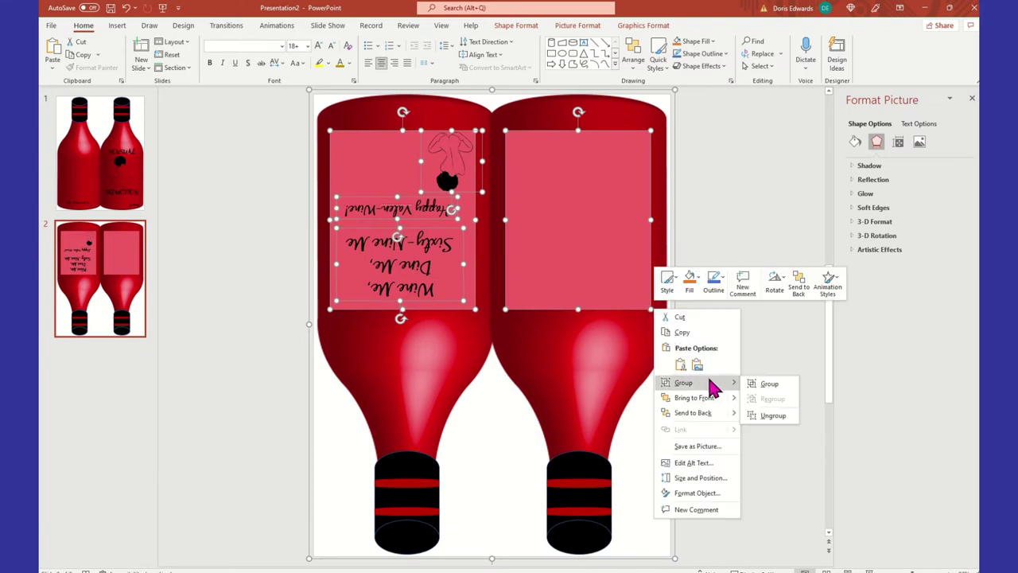
click(782, 383)
click(784, 368)
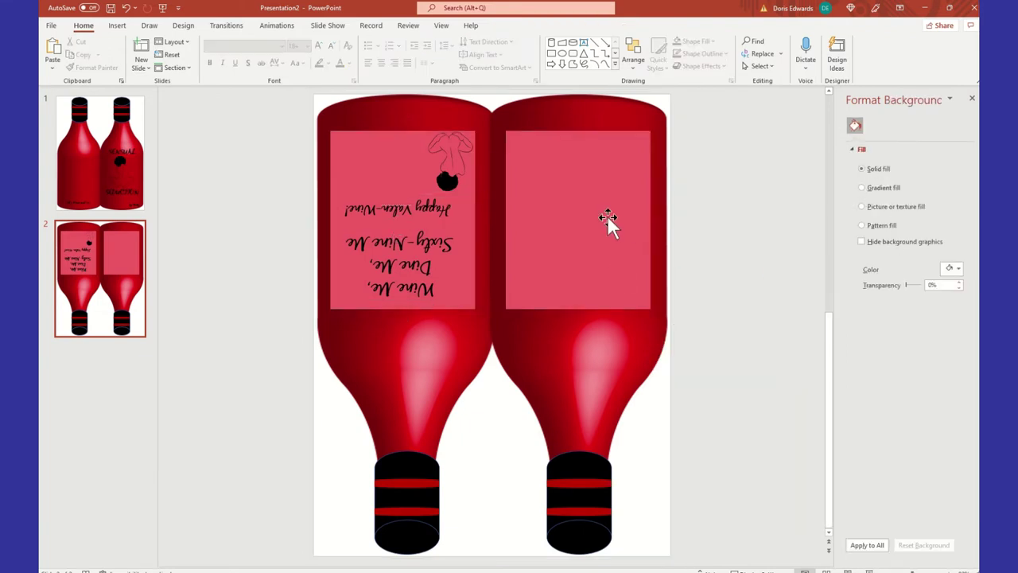
Step: Add the flagged word "Valen" in the "Happy Valen-Wine!" text to the spelling dictionary
click(397, 208)
right_click(400, 208)
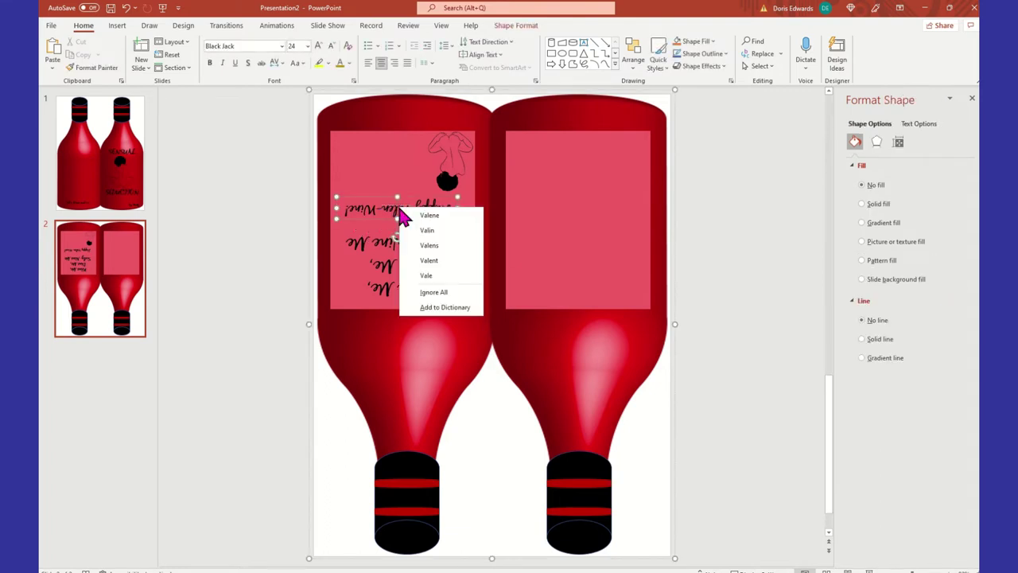
click(451, 307)
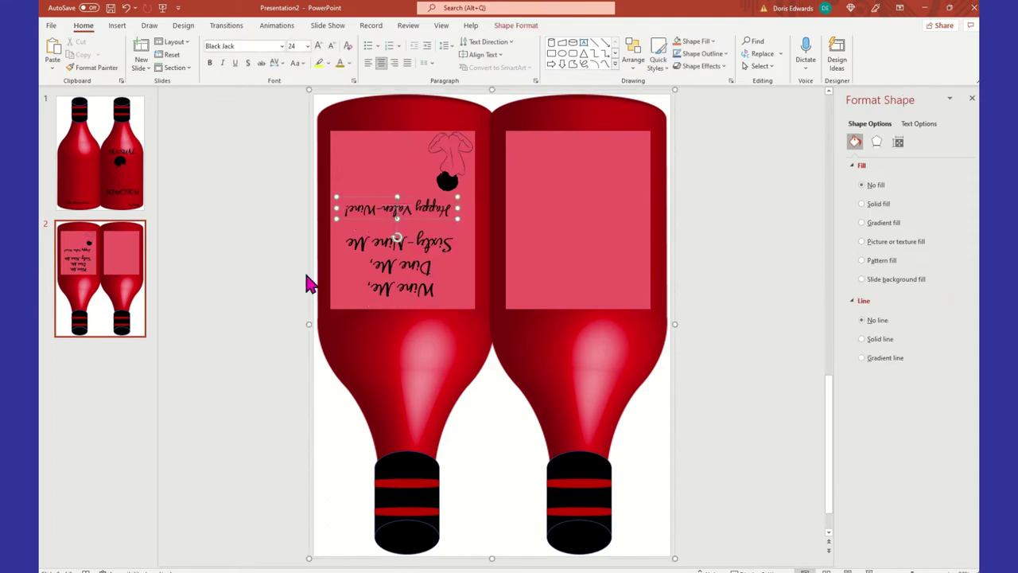
click(167, 161)
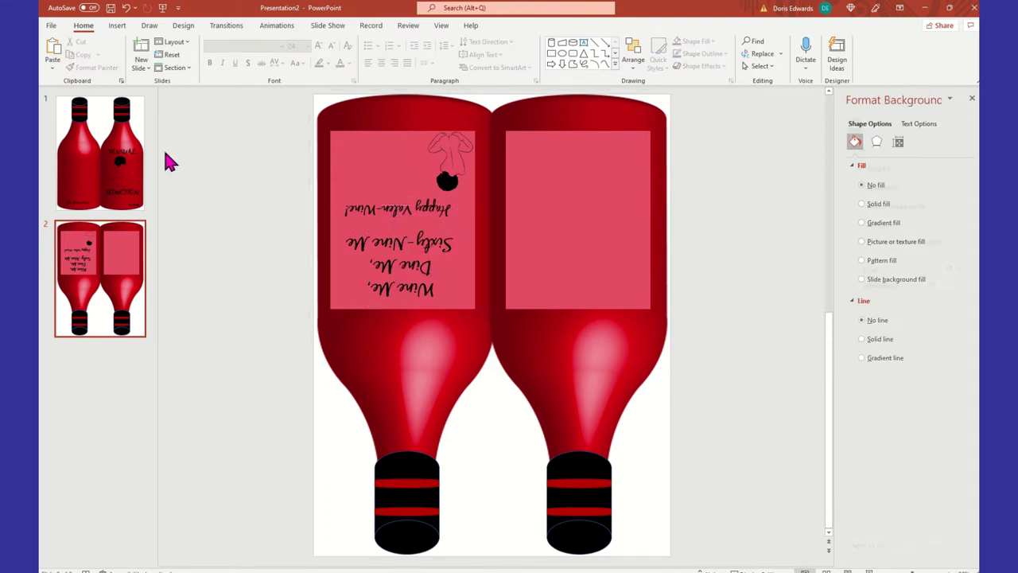
click(128, 167)
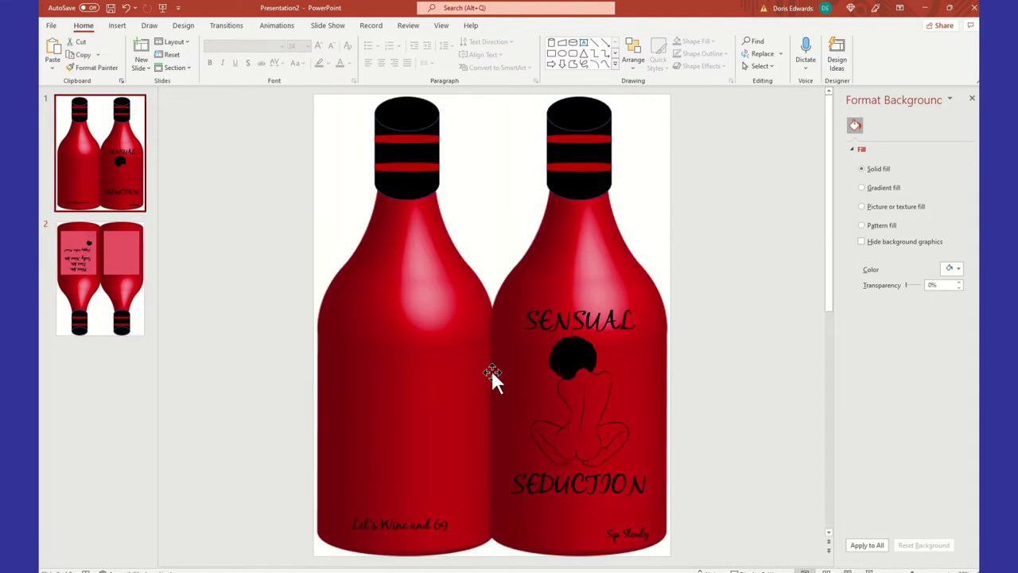
click(82, 263)
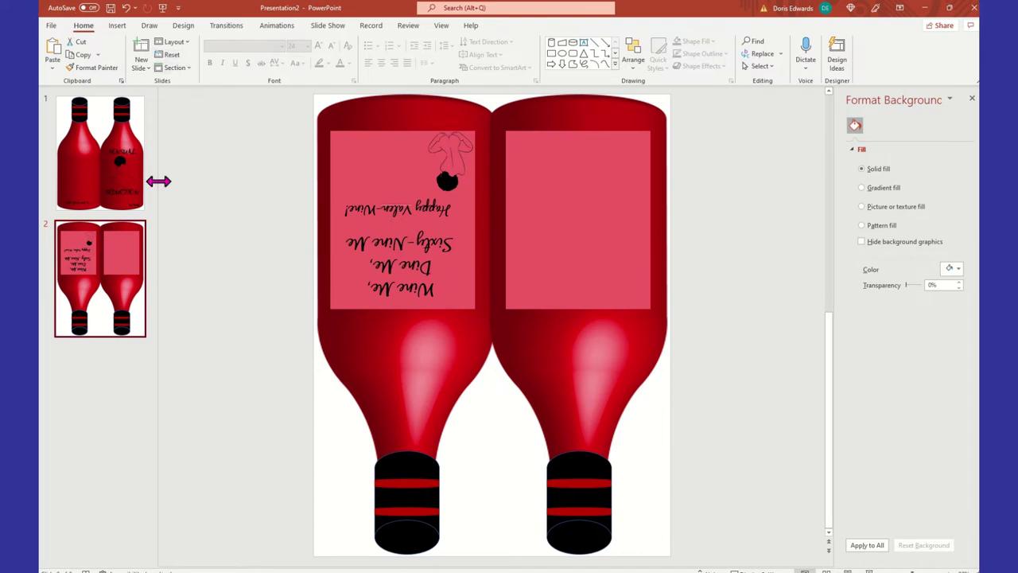
Step: Duplicate slides 1 and 2 together to make a second copy of the card
click(127, 195)
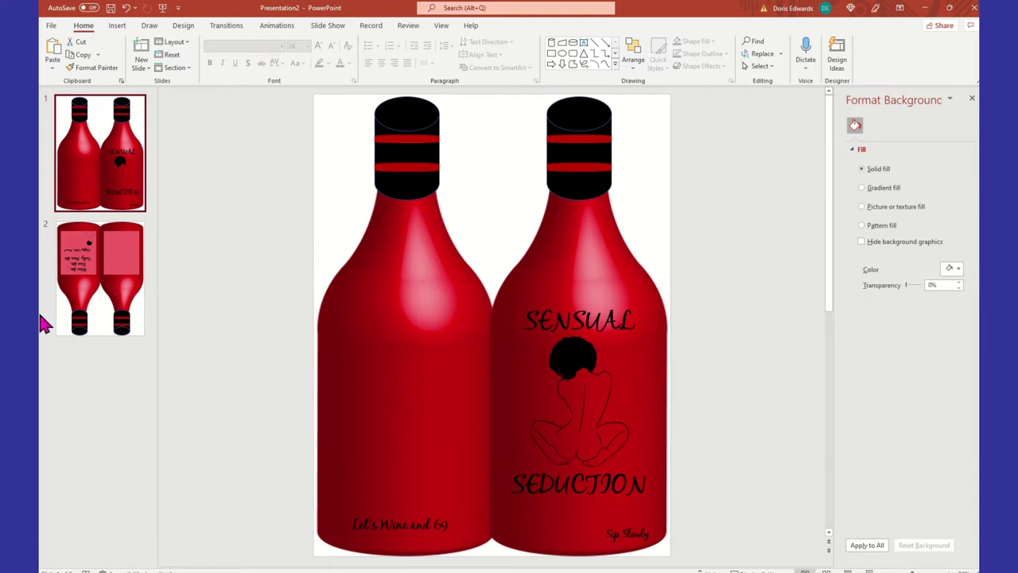
click(123, 293)
right_click(123, 293)
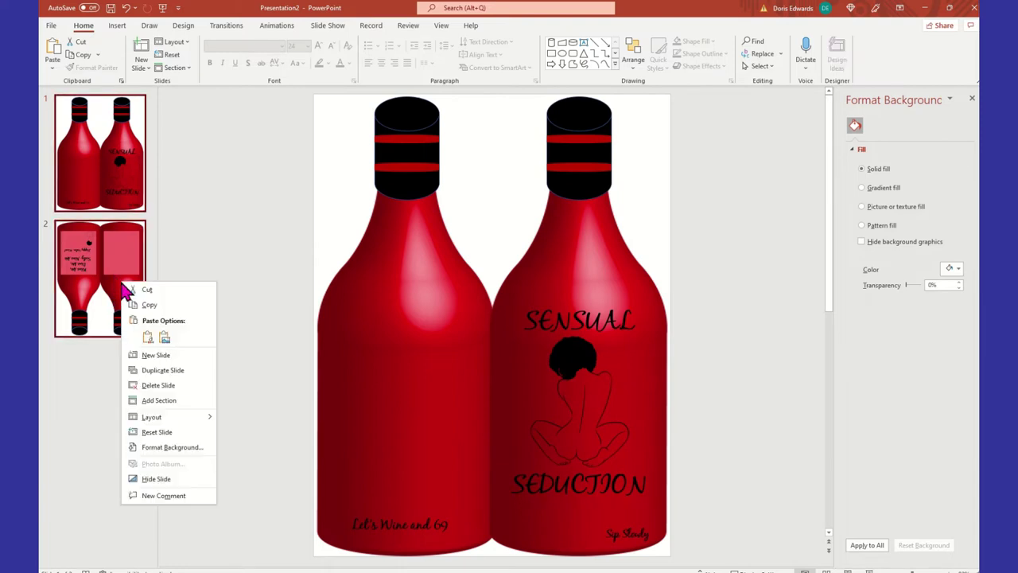
click(119, 168)
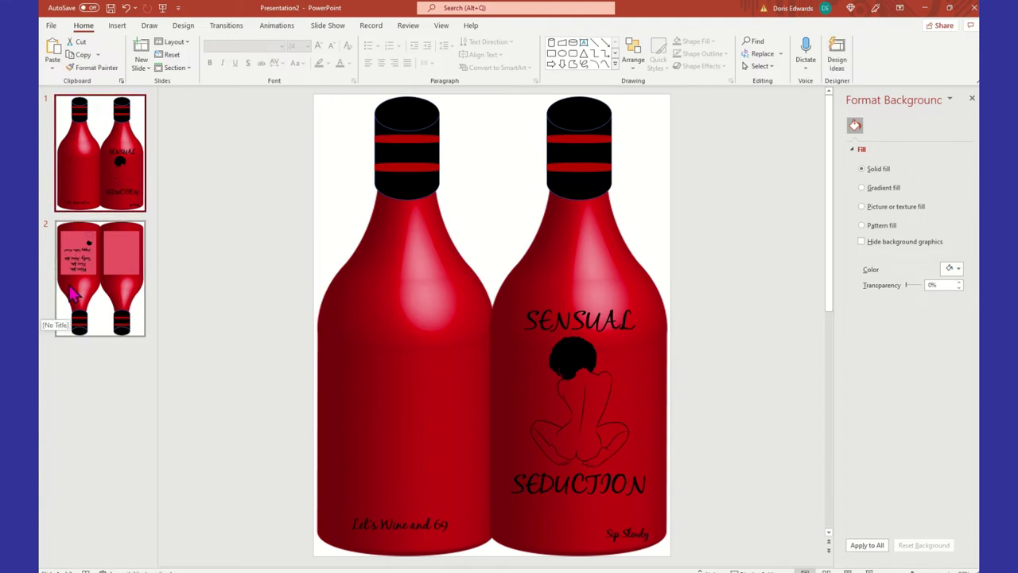
ctrl+click(126, 298)
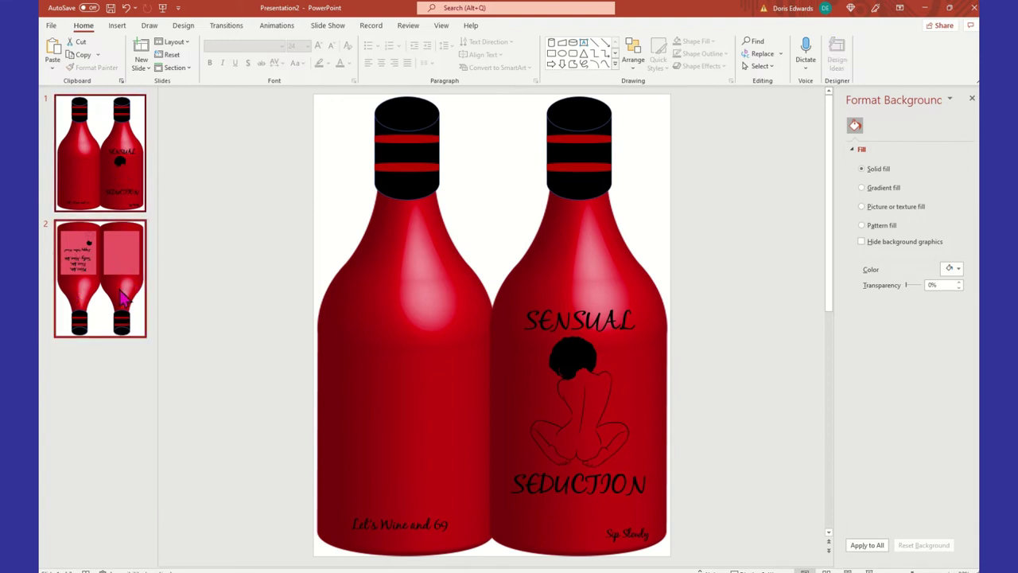
right_click(128, 174)
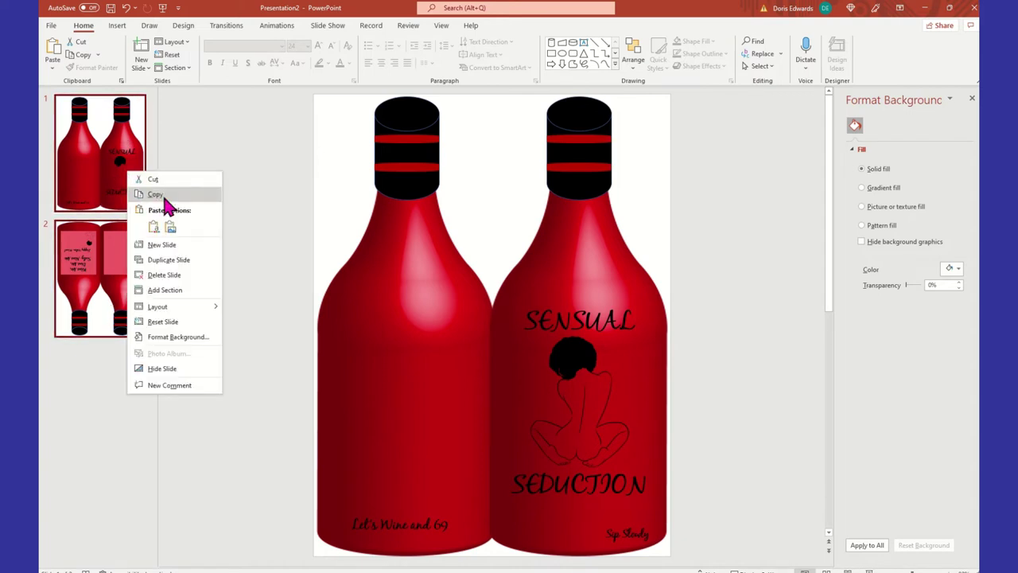
click(184, 260)
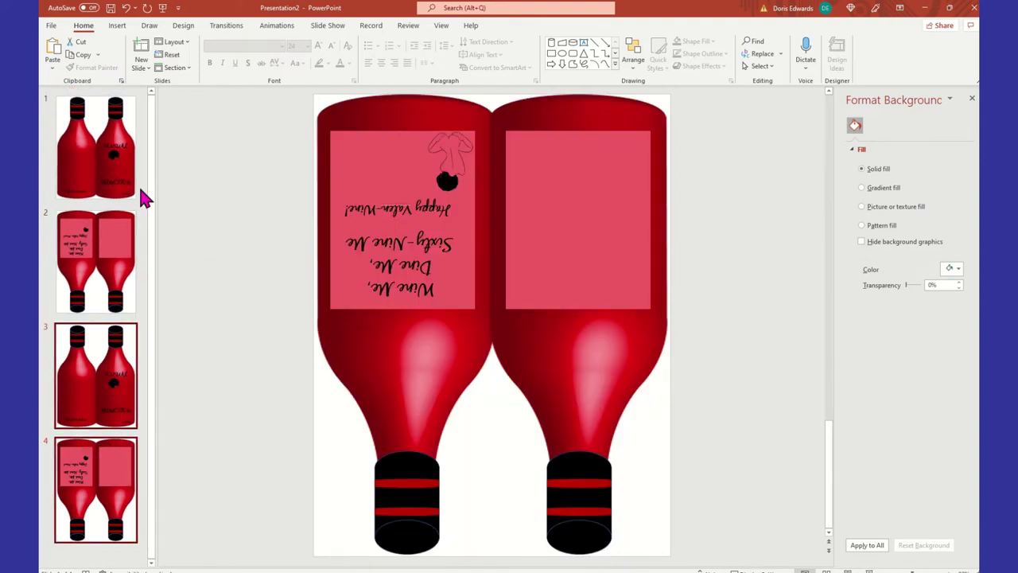
Step: On slide 3, recolor the left bottle picture inside the group with the dark blue variation
click(126, 404)
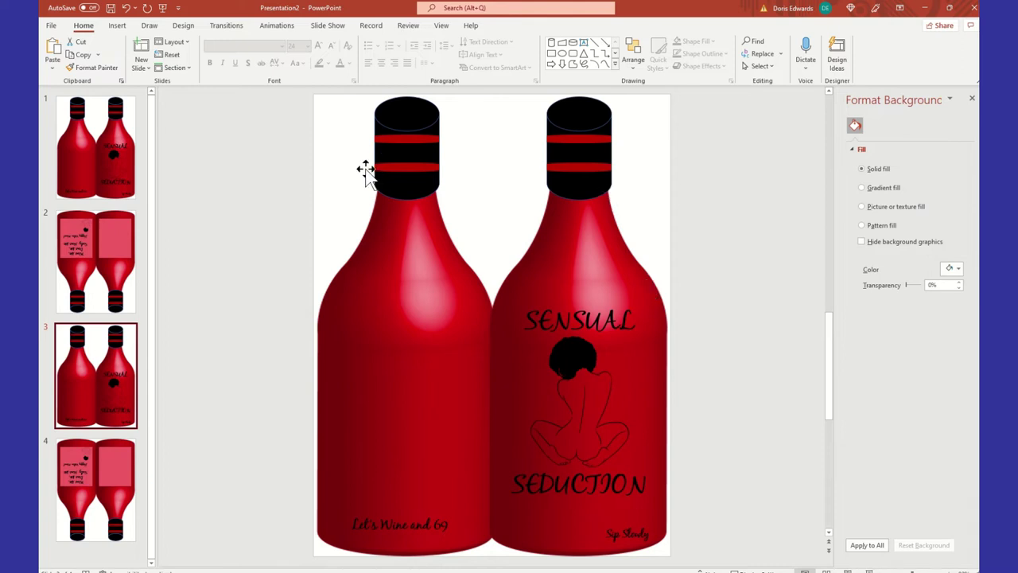
click(427, 233)
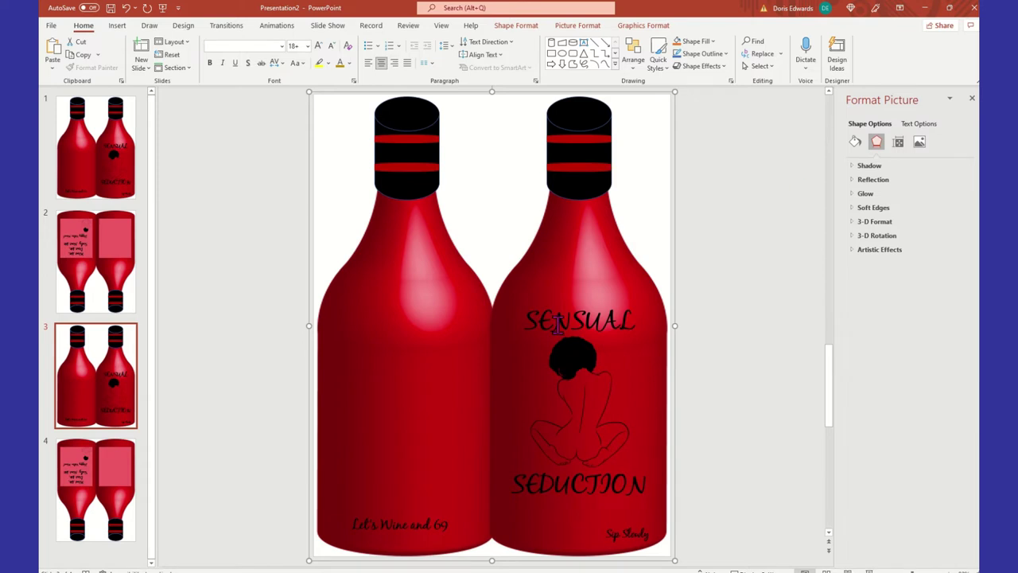
click(415, 236)
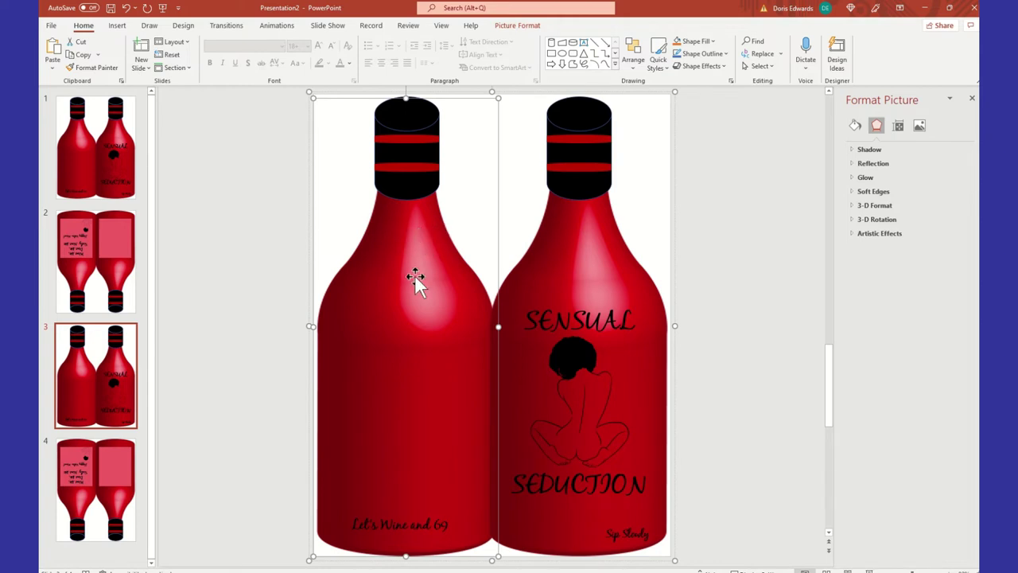
click(920, 133)
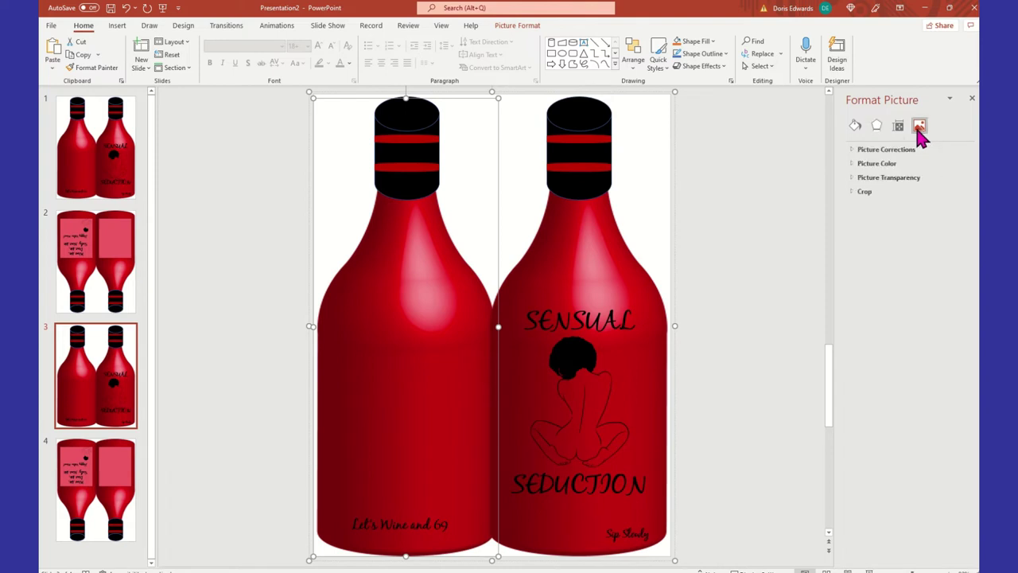
click(884, 169)
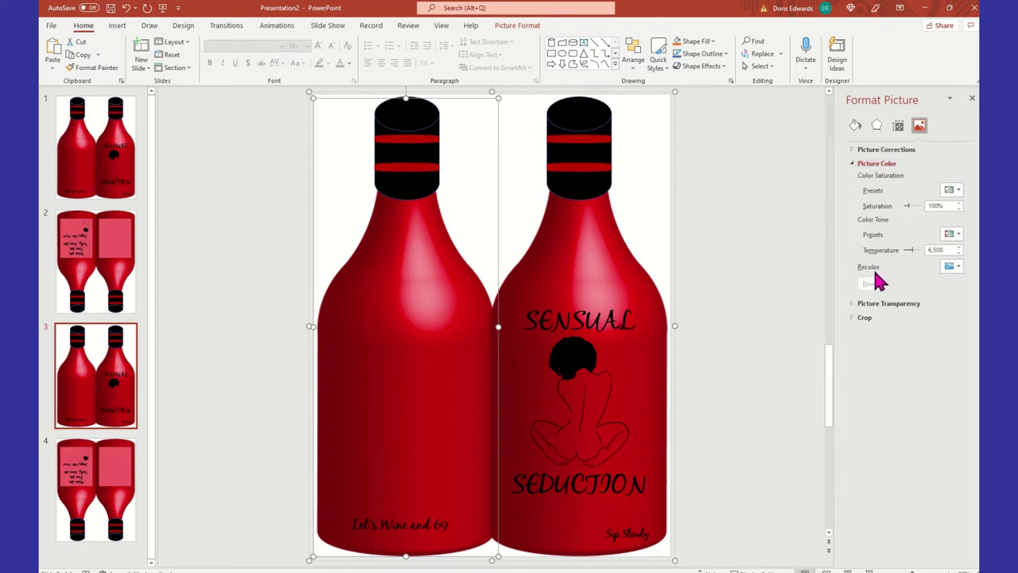
click(959, 267)
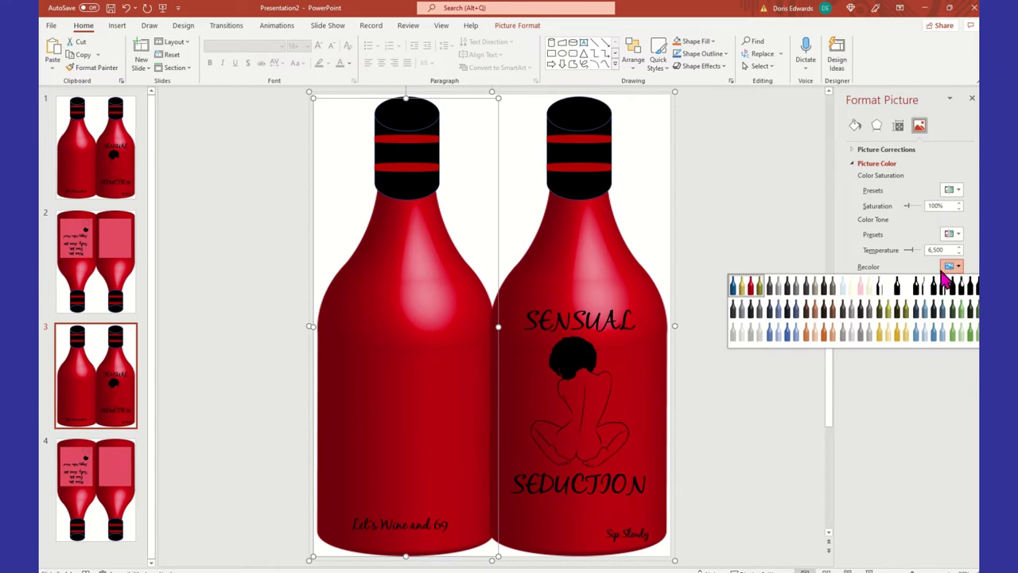
click(789, 321)
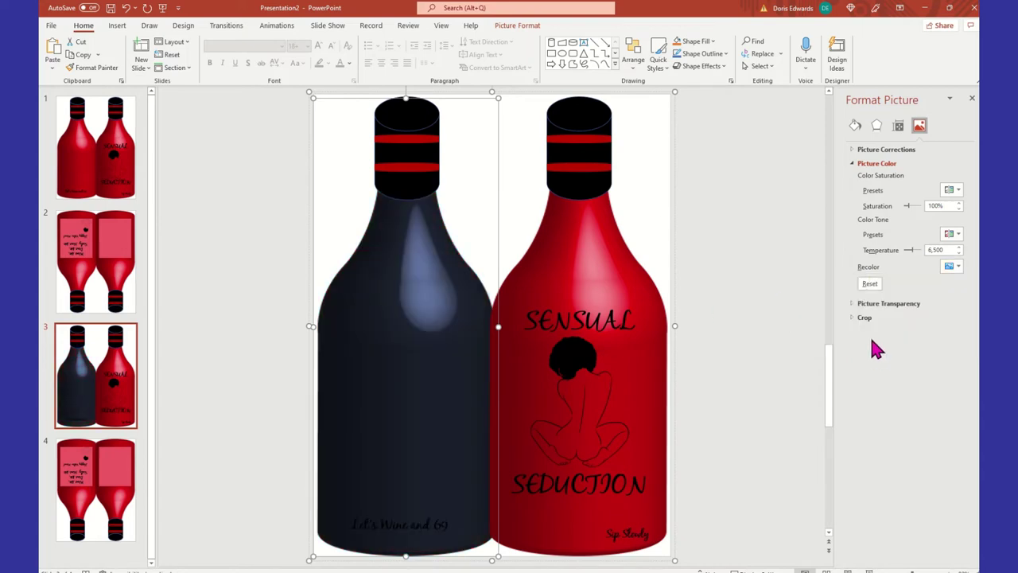
Step: Recolor the right bottle picture on slide 3 with the same dark blue variation
click(625, 256)
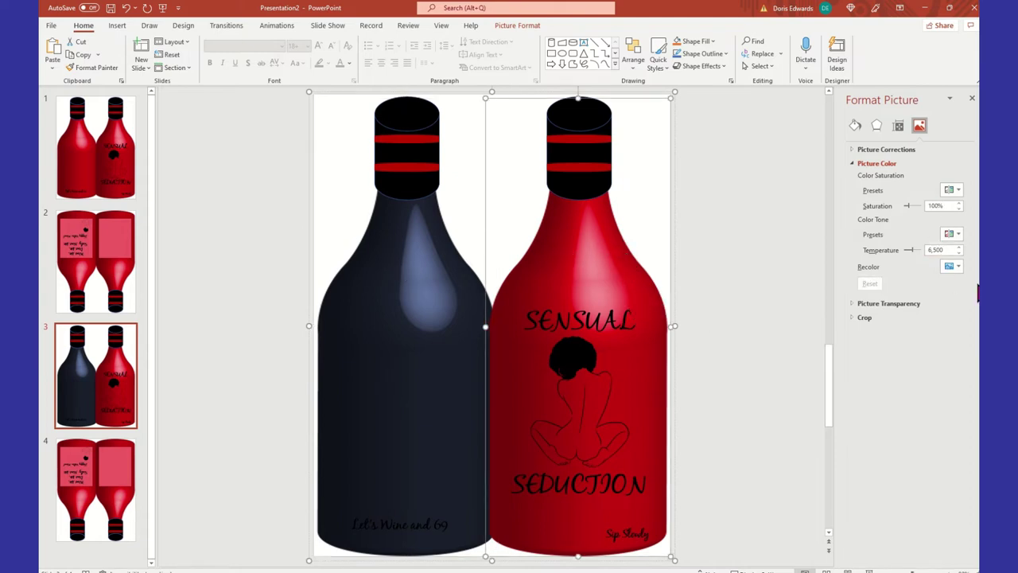
click(952, 267)
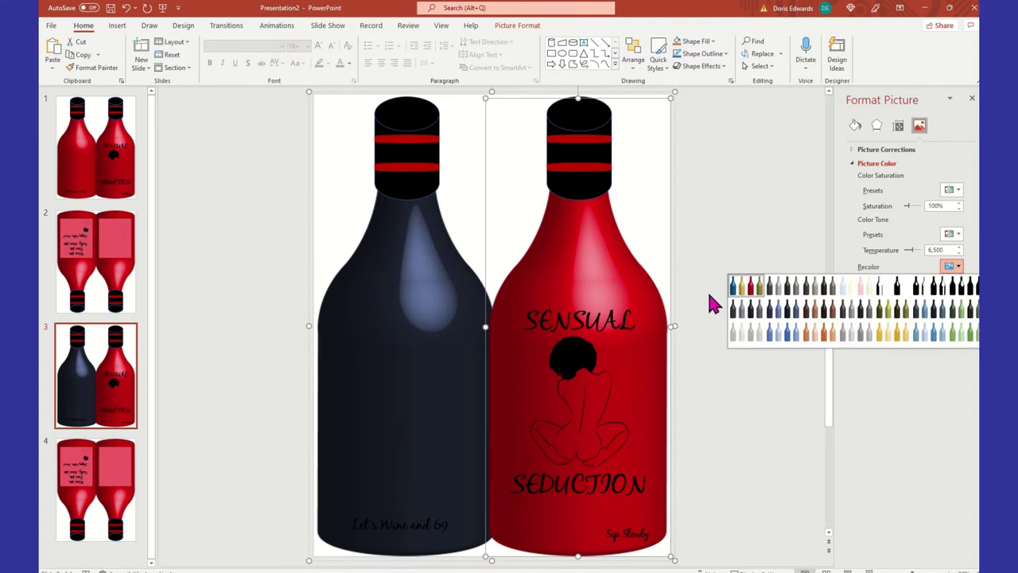
click(786, 313)
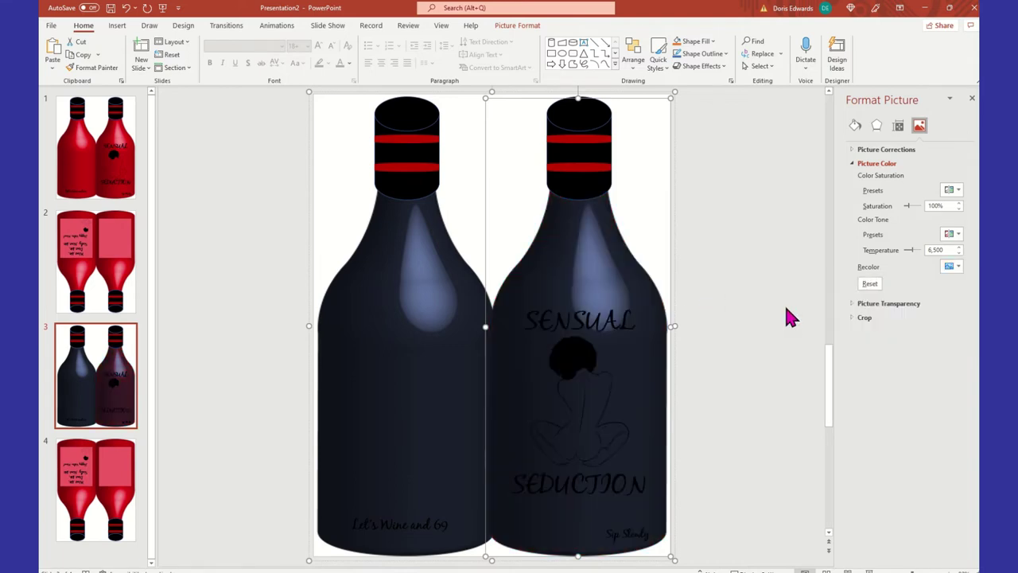
click(682, 186)
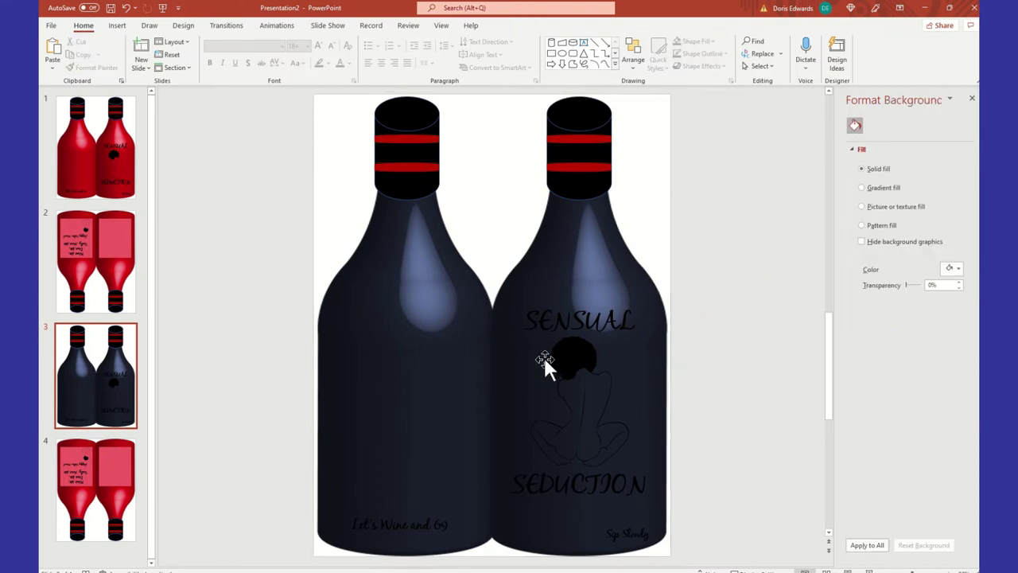
Step: Set the font color of "SENSUAL", "SEDUCTION", "Sip Slowly" and "Let's Wine and 69" on slide 3 to dark gold
click(578, 321)
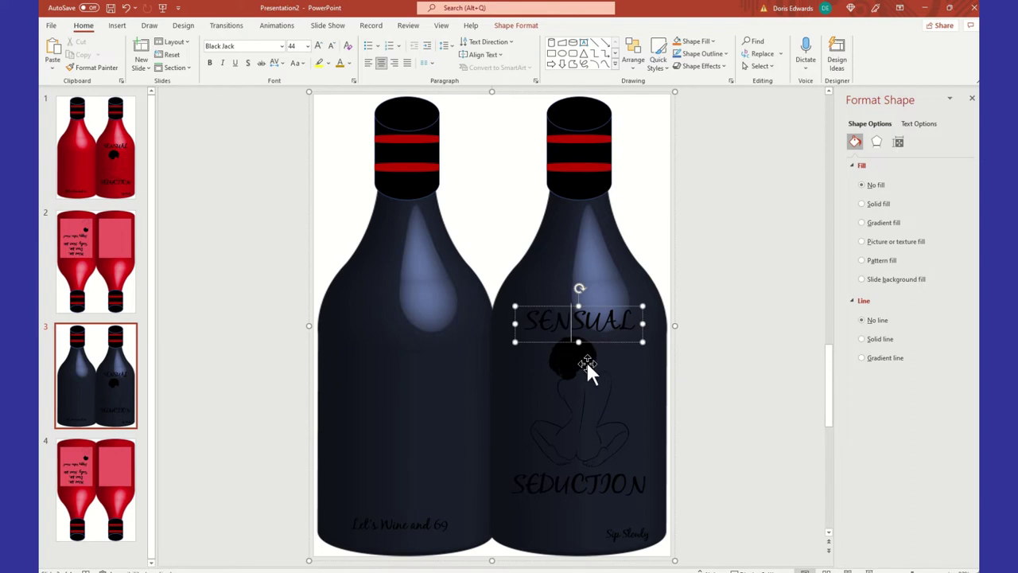
shift+click(587, 361)
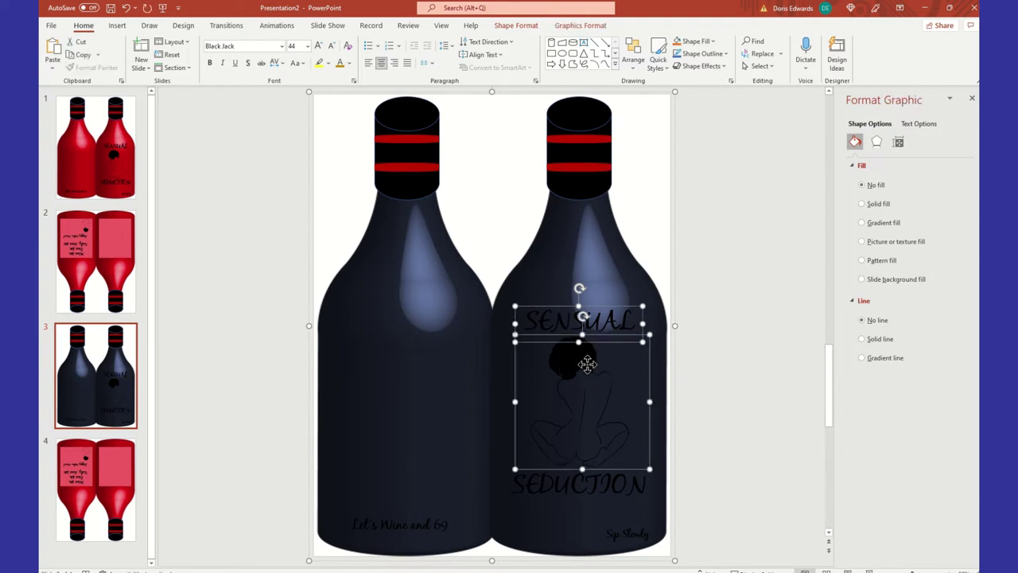
shift+click(605, 488)
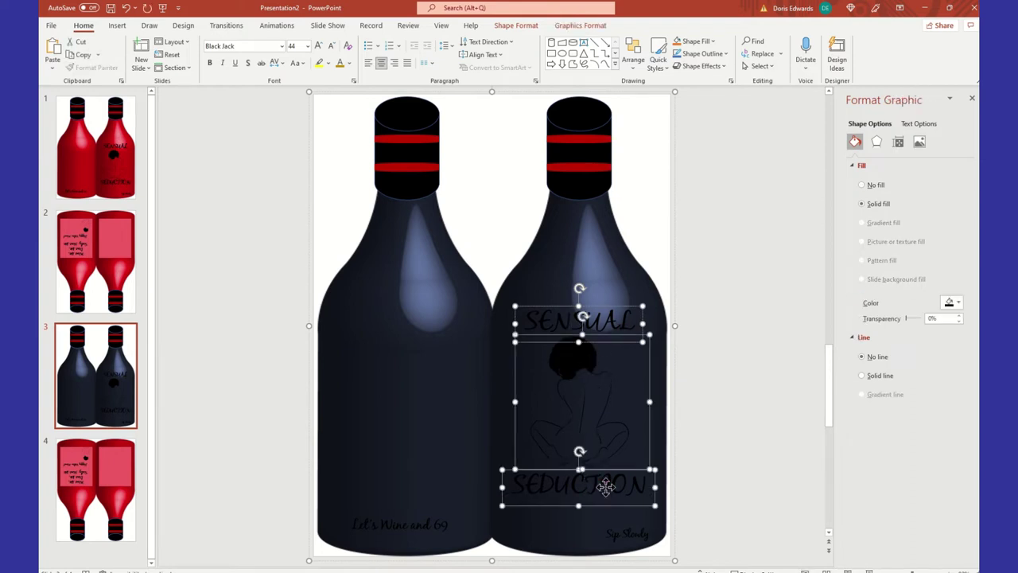
shift+click(635, 533)
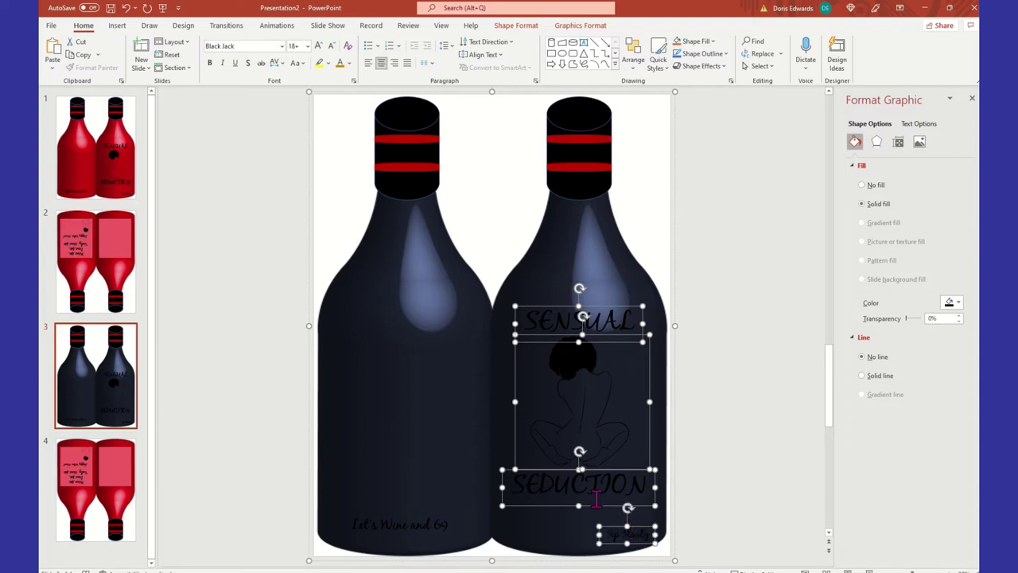
shift+click(428, 525)
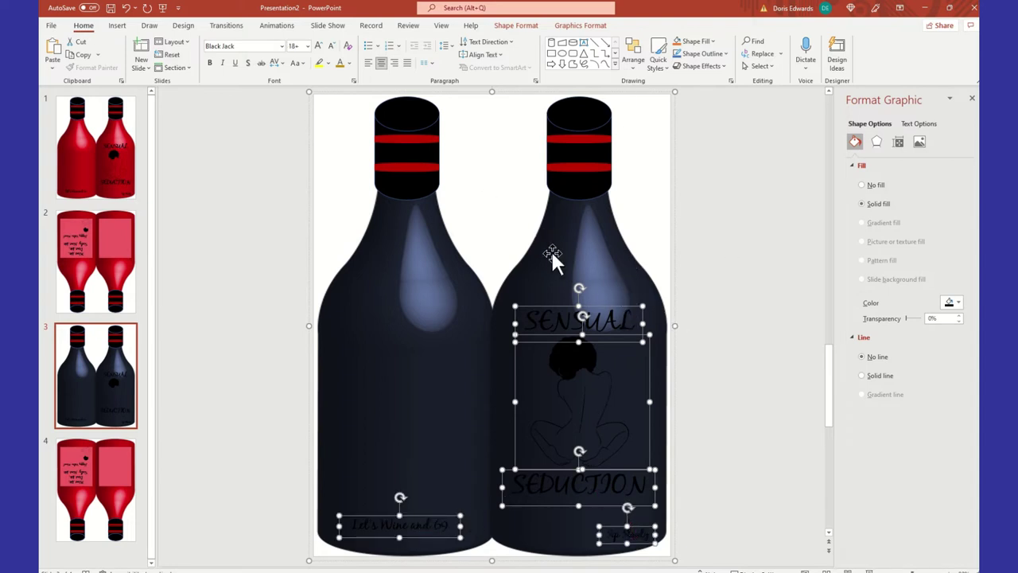
click(350, 65)
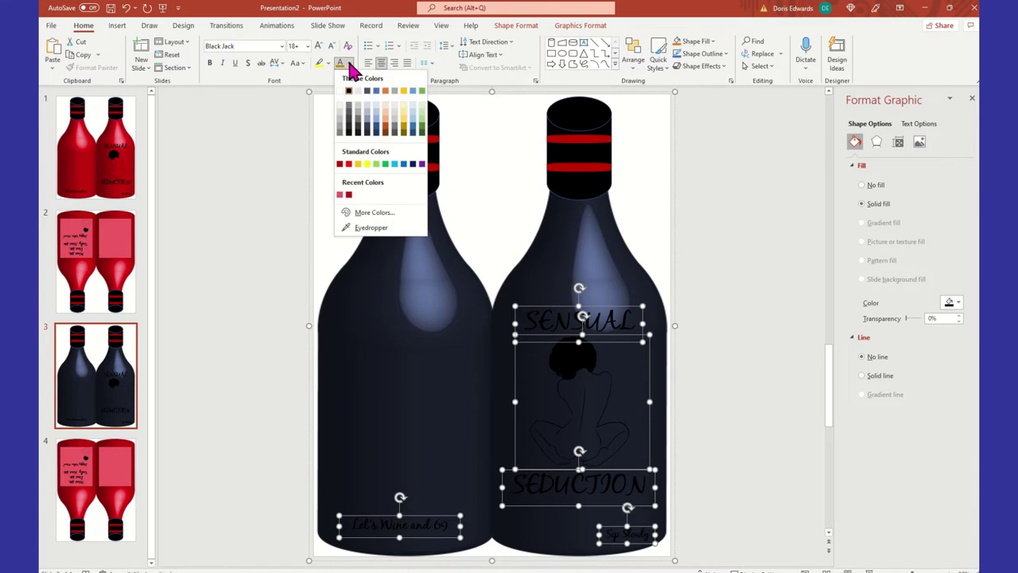
click(405, 134)
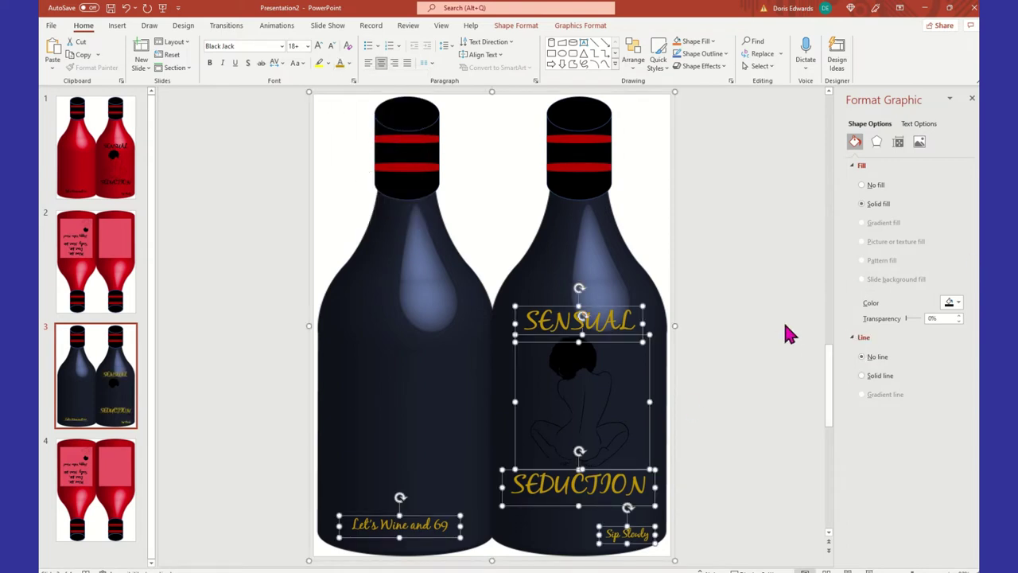
click(783, 320)
Step: Fill the seated-figure graphic on slide 3's right bottle with the same dark gold as the lettering
click(579, 351)
click(579, 348)
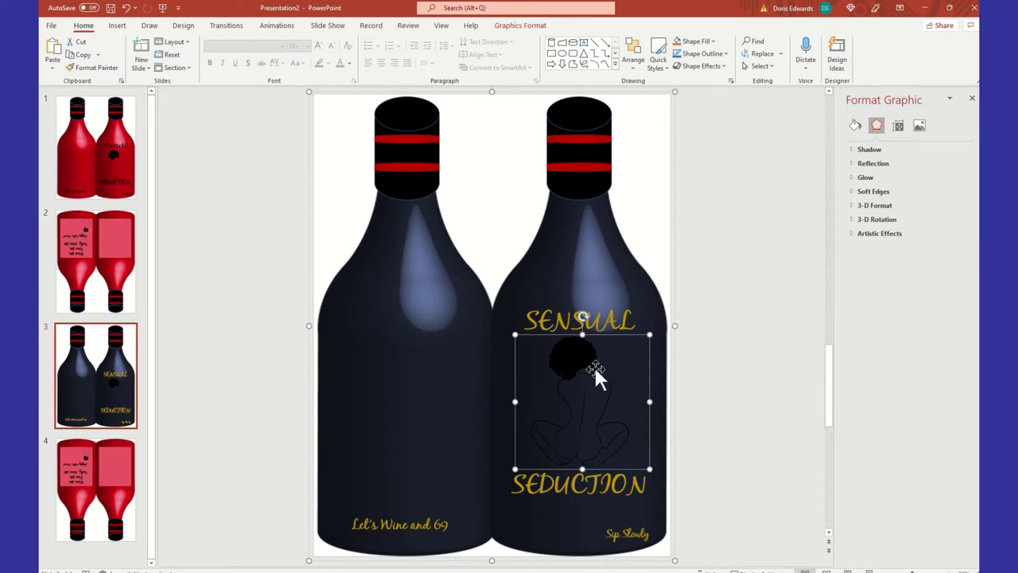
click(856, 127)
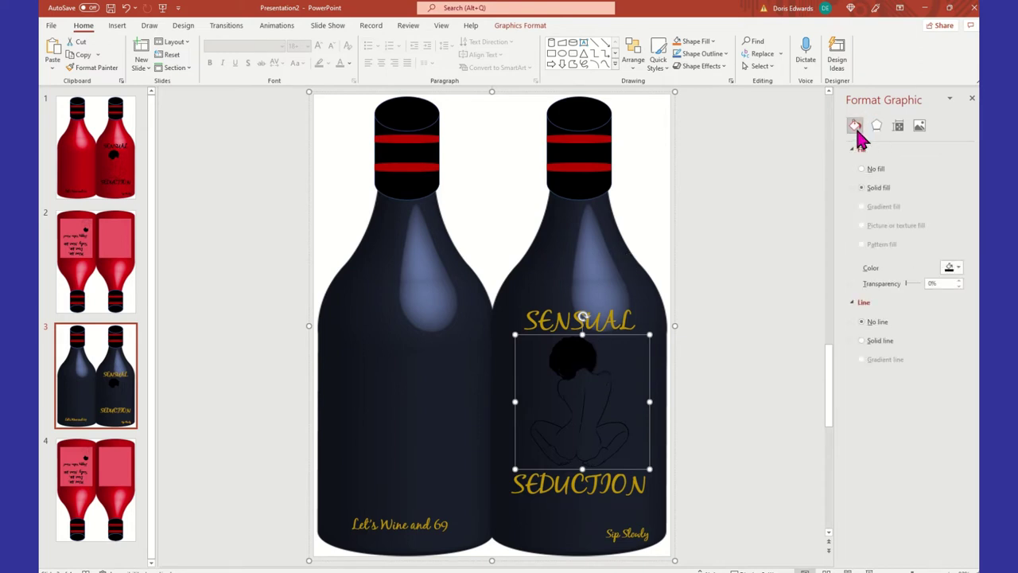
click(959, 269)
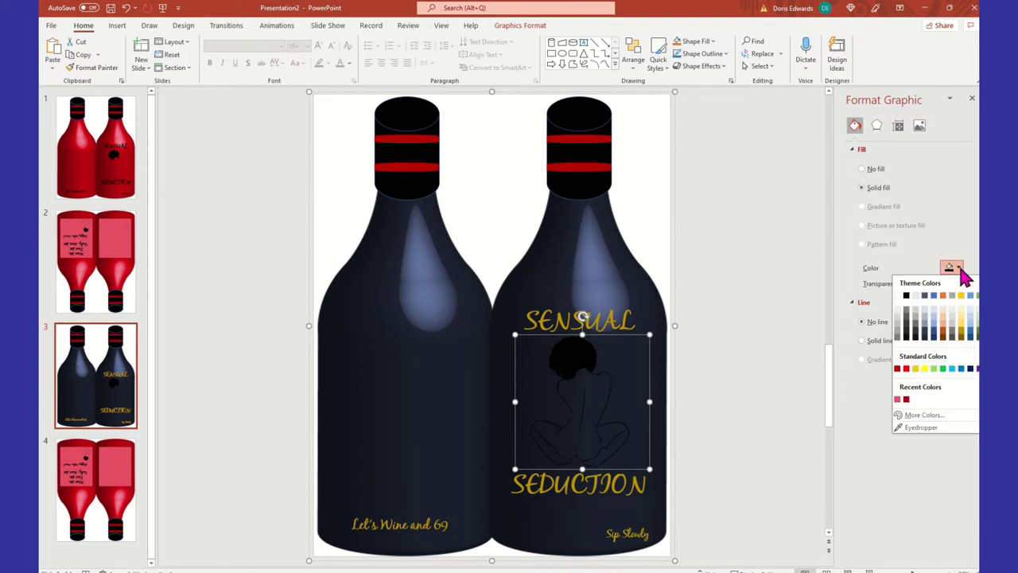
click(962, 332)
click(794, 358)
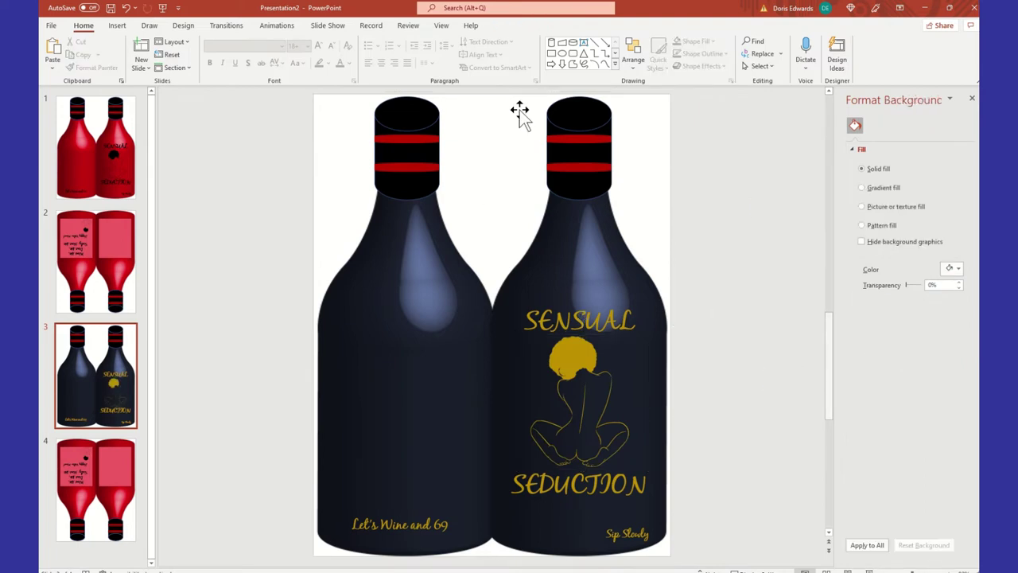
click(419, 145)
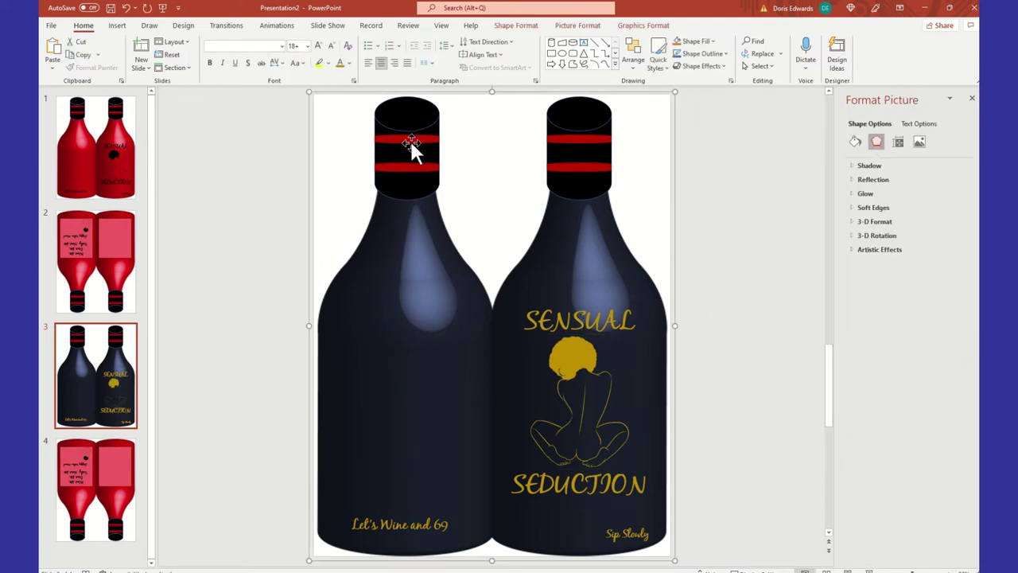
click(409, 139)
shift+click(414, 168)
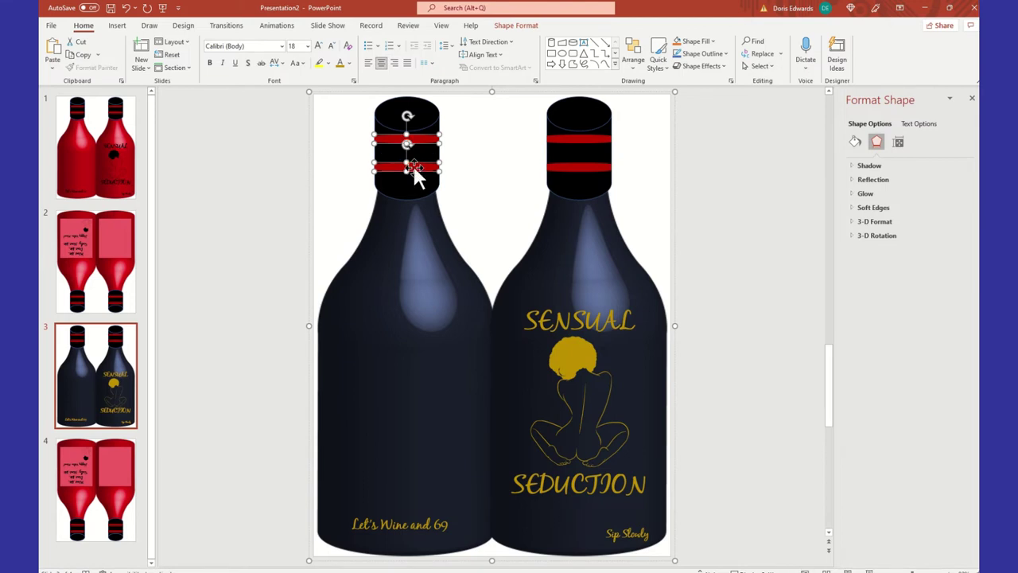
click(270, 178)
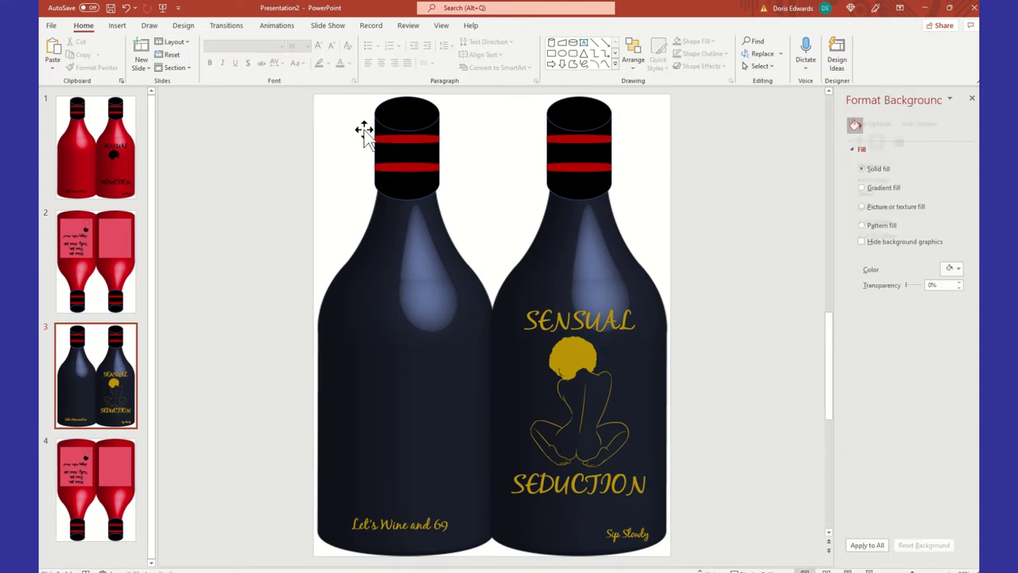
Step: Fill all four red bands on the two bottle necks of slide 3 with dark gold
click(397, 138)
click(397, 139)
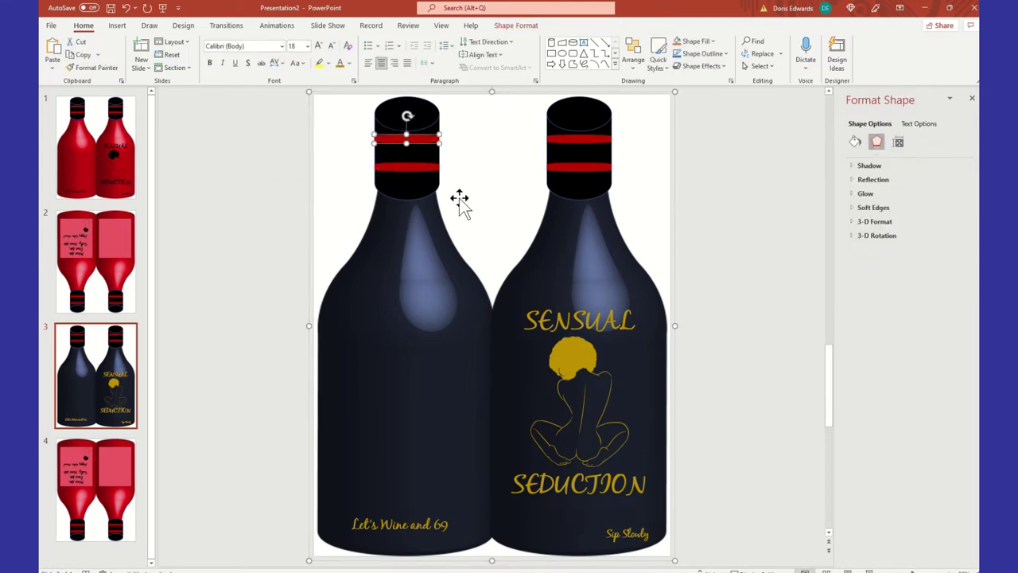
shift+click(415, 168)
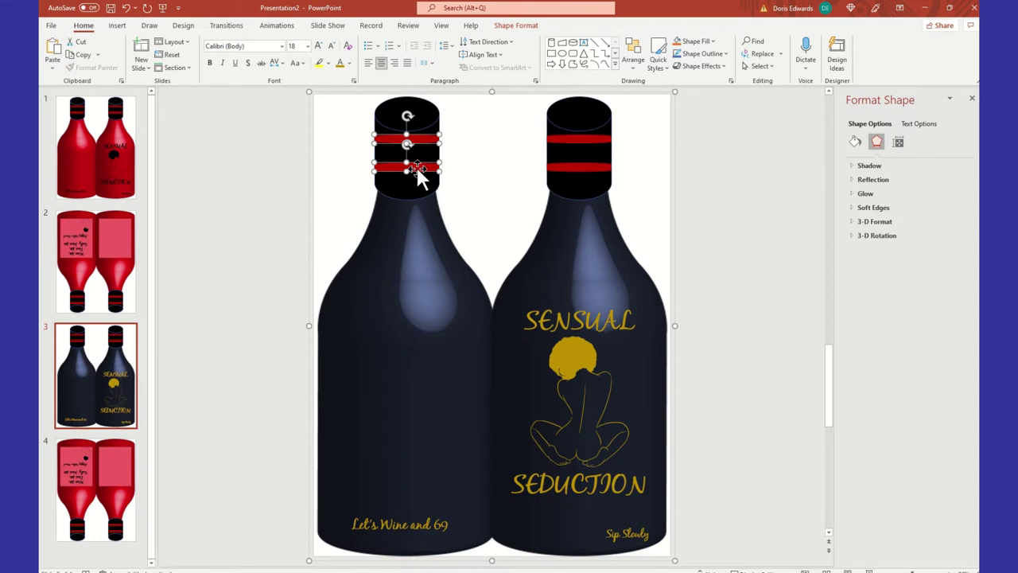
shift+click(580, 141)
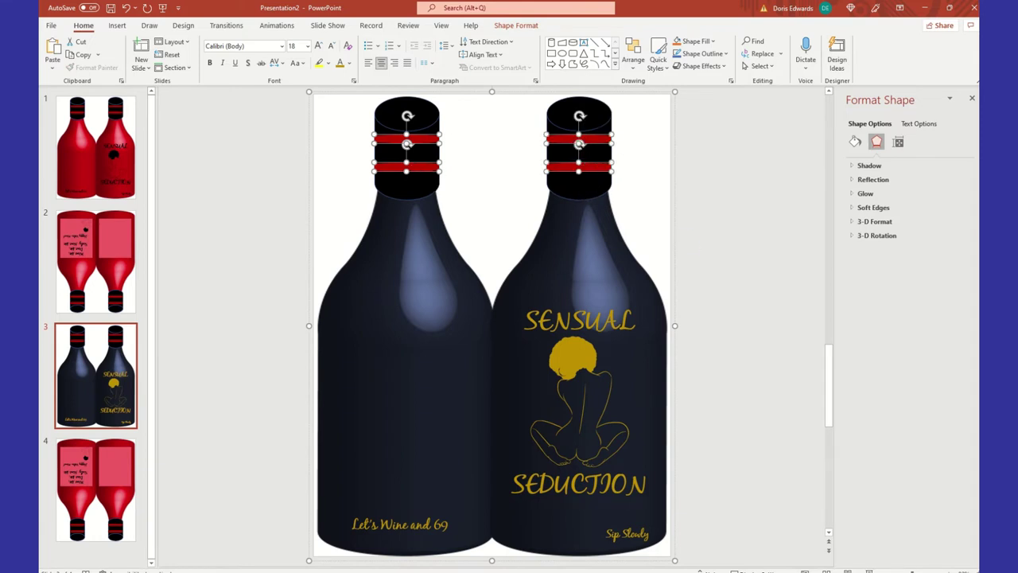
click(853, 145)
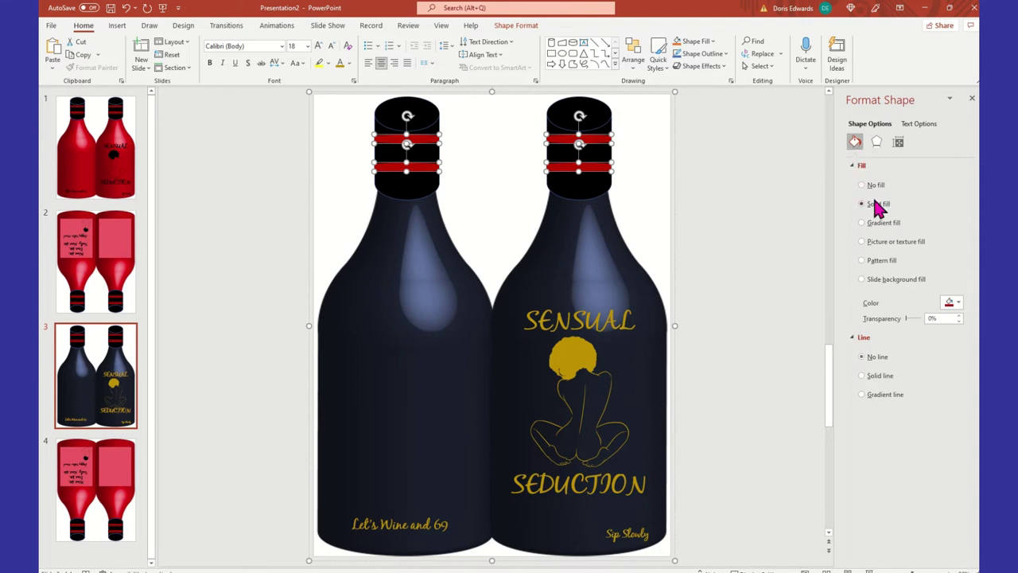
click(958, 303)
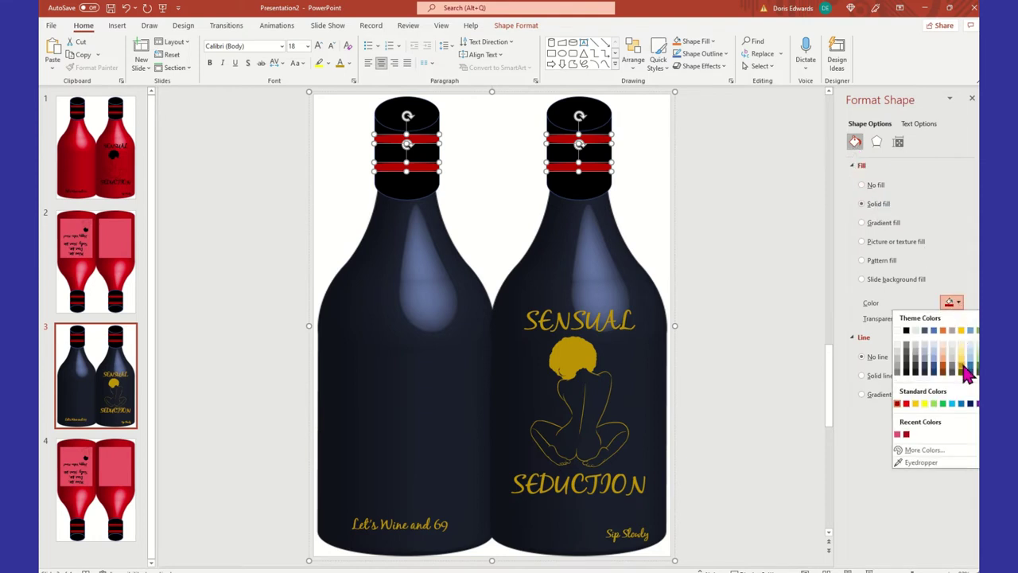
click(961, 366)
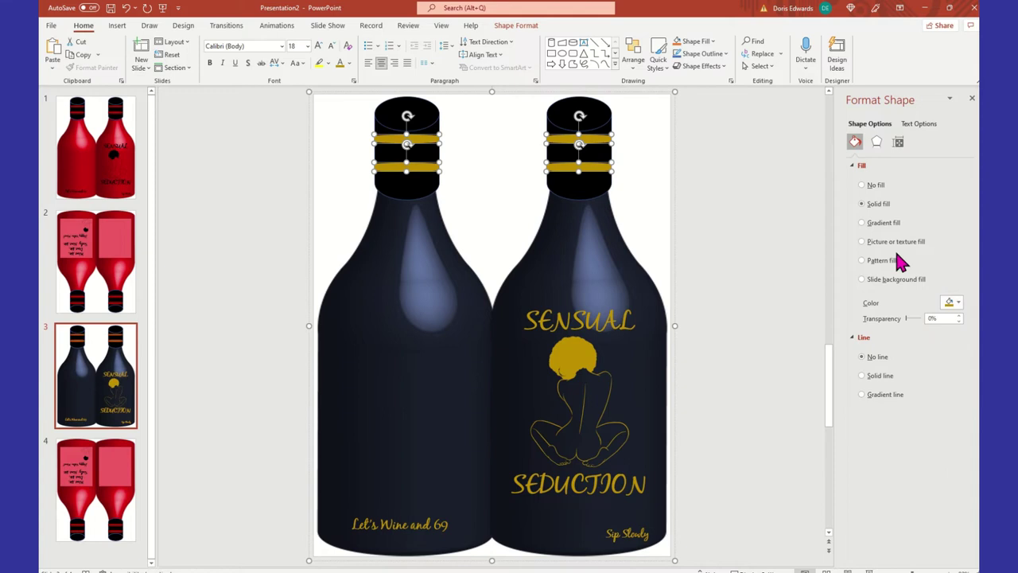
click(799, 242)
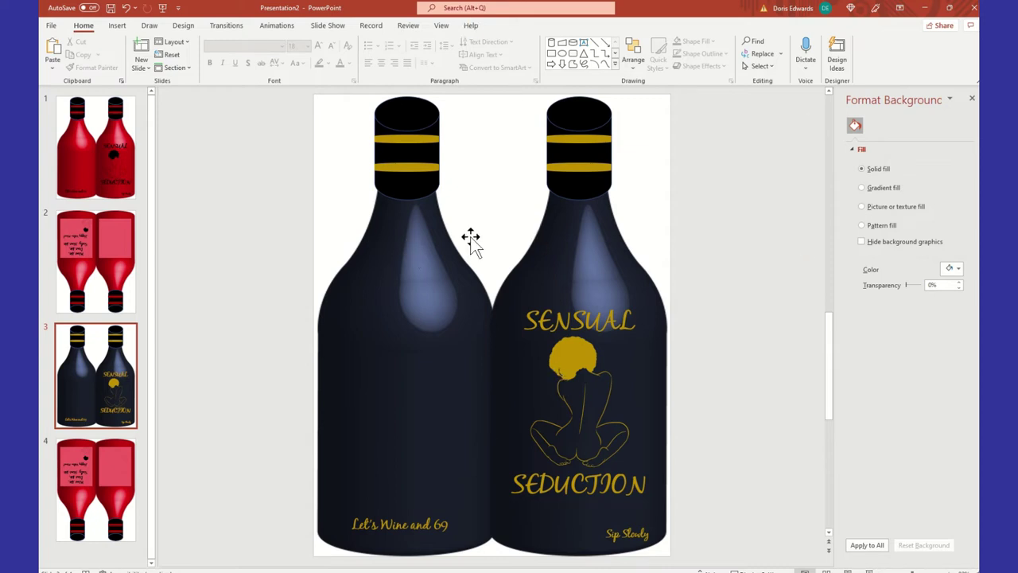
Step: On slide 4, recolor both bottle pictures in the group with the dark blue variation
click(96, 374)
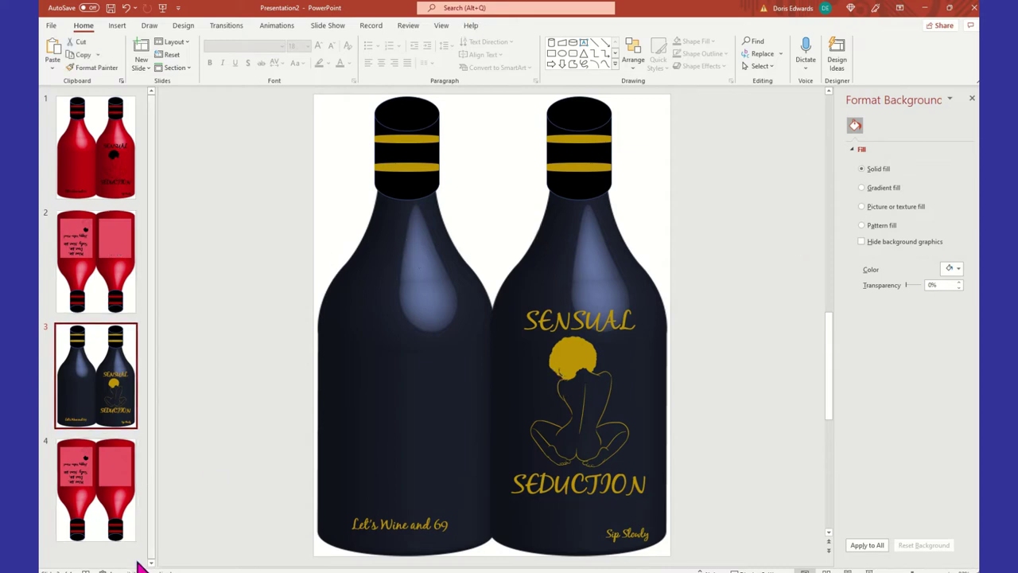
click(125, 489)
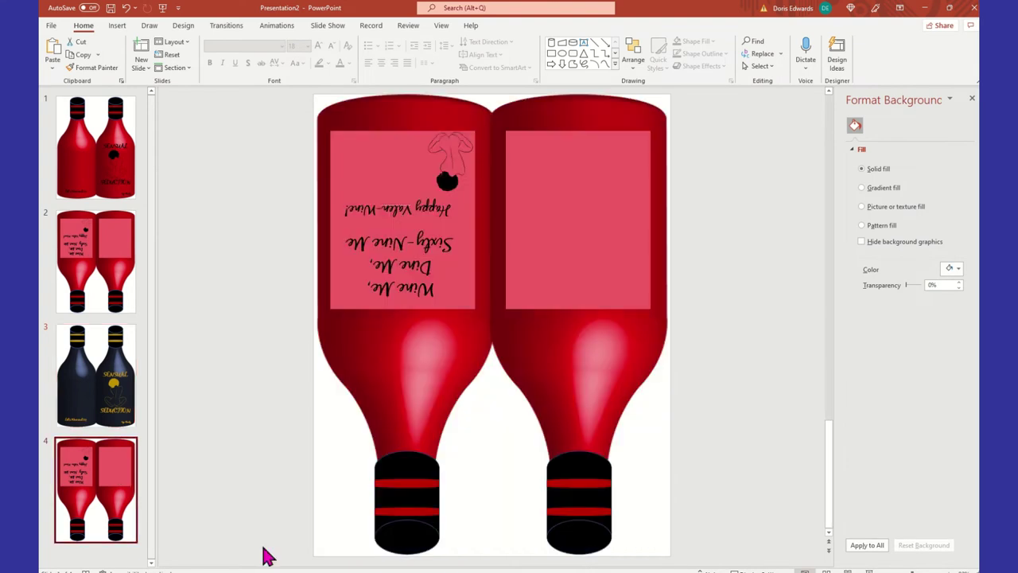
click(414, 109)
click(411, 103)
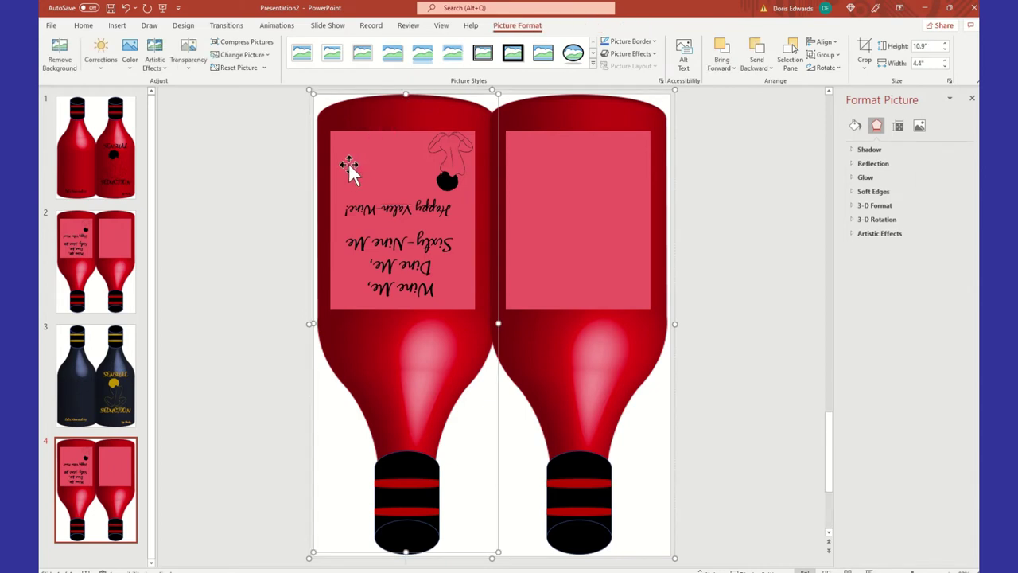
click(225, 163)
click(667, 102)
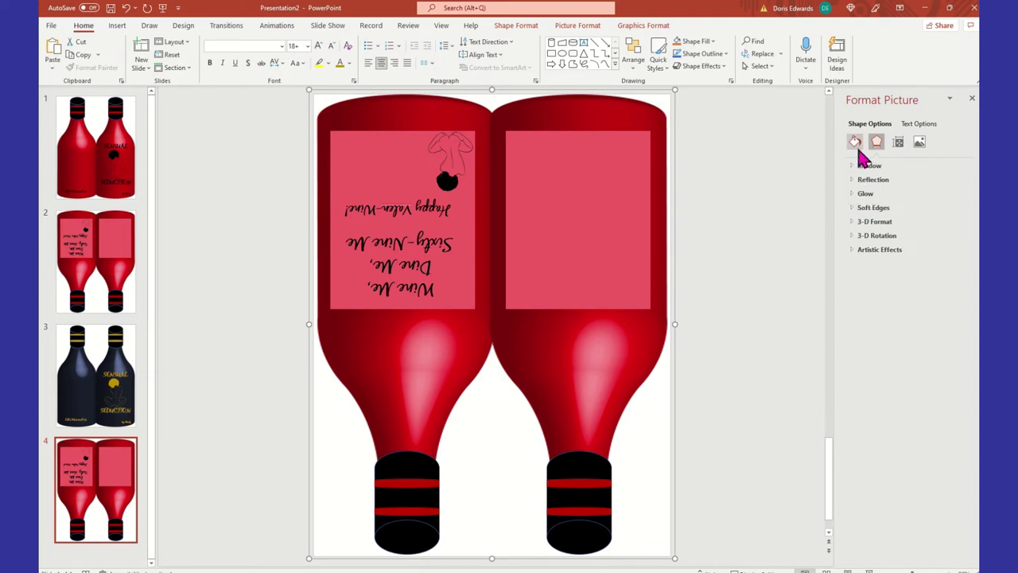
click(919, 141)
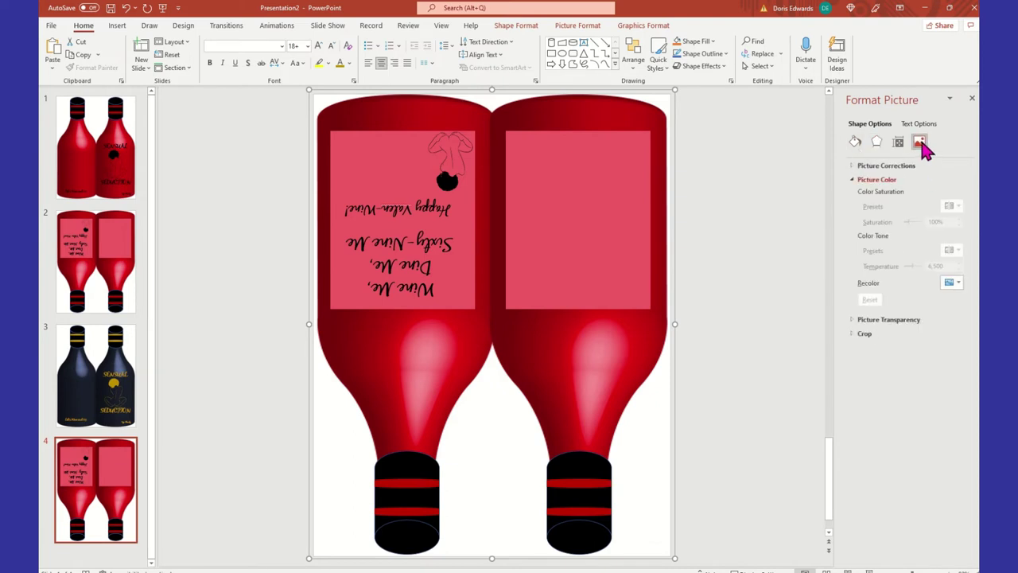
click(956, 283)
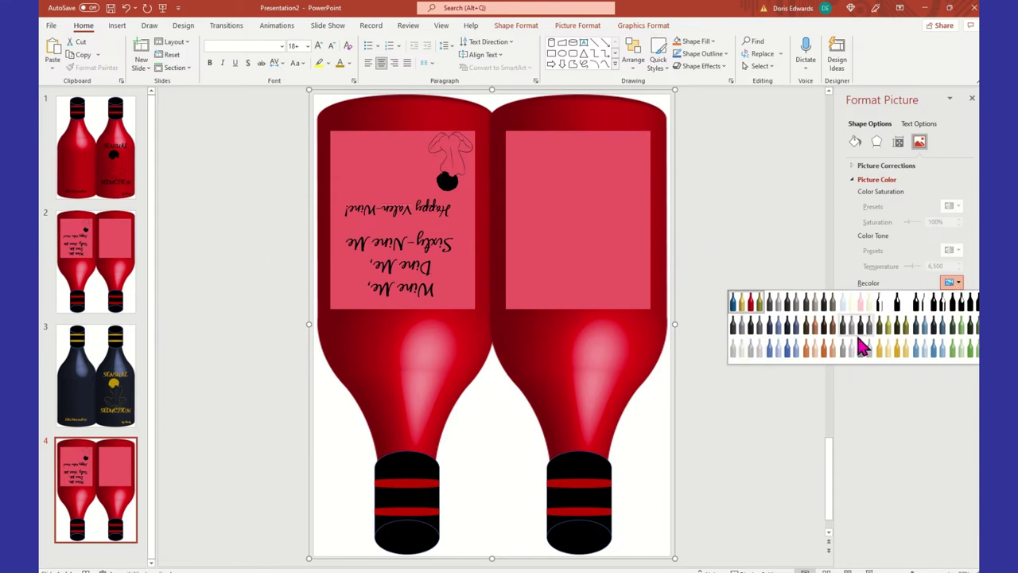
click(798, 332)
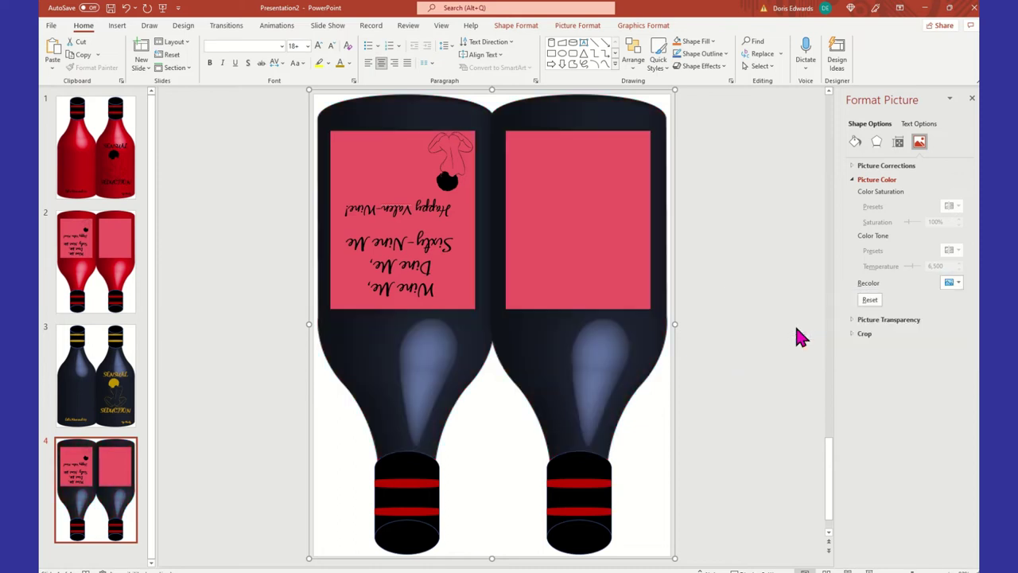
click(735, 201)
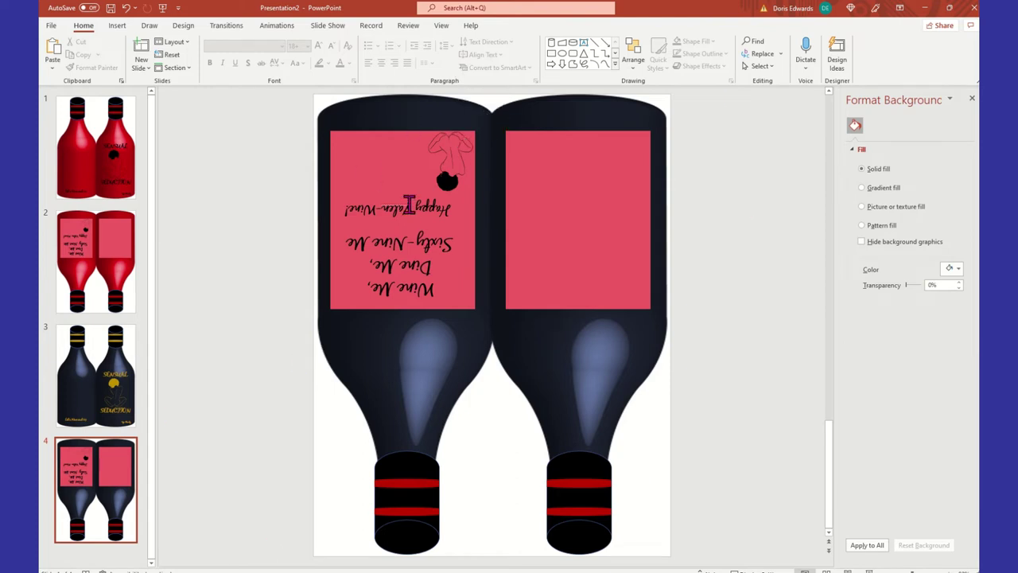
Step: Fill both pink label rectangles on slide 4 with the lighter blue sampled from the left bottle's highlight using the Eyedropper
click(400, 153)
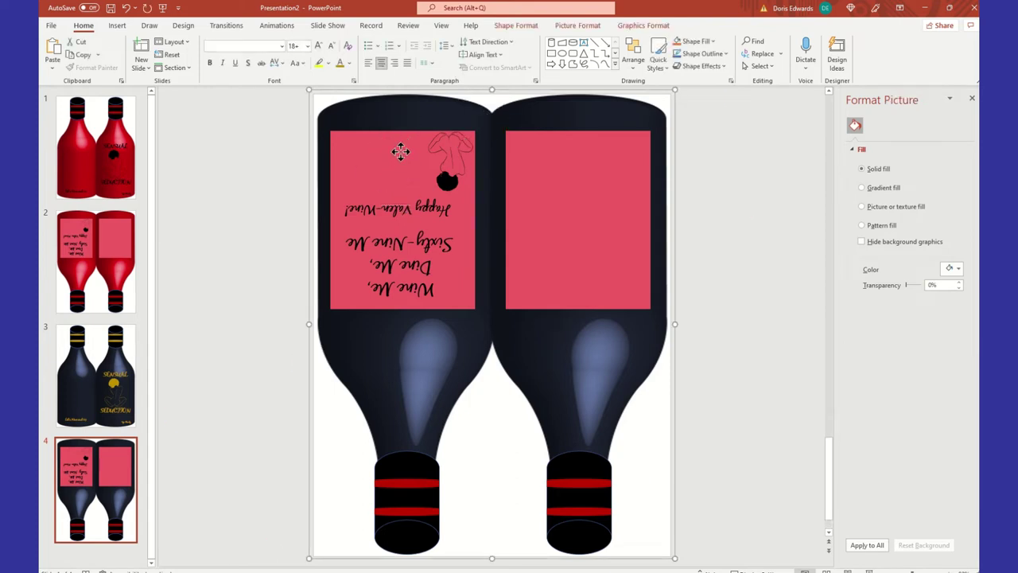
click(398, 151)
shift+click(554, 163)
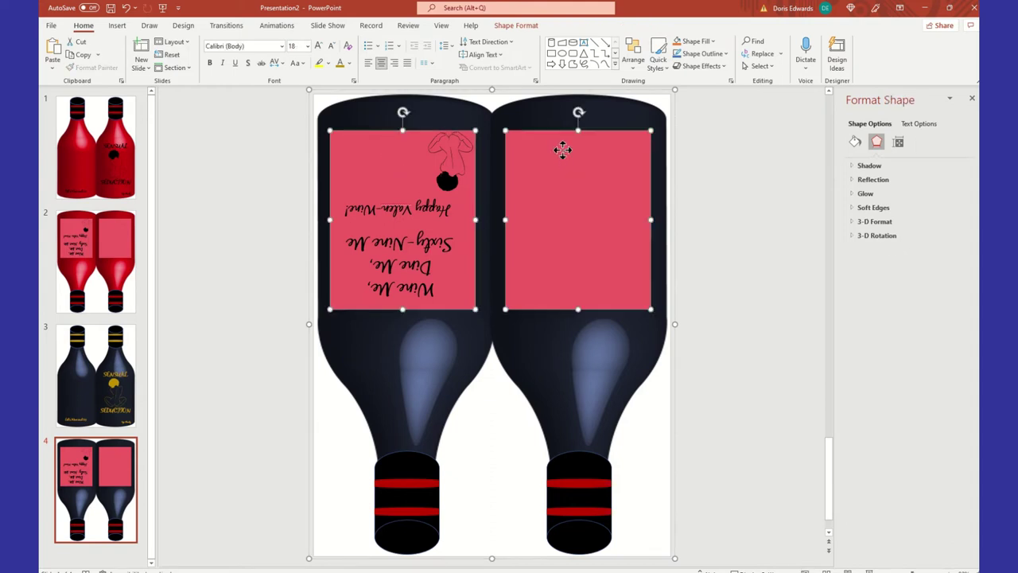
click(855, 144)
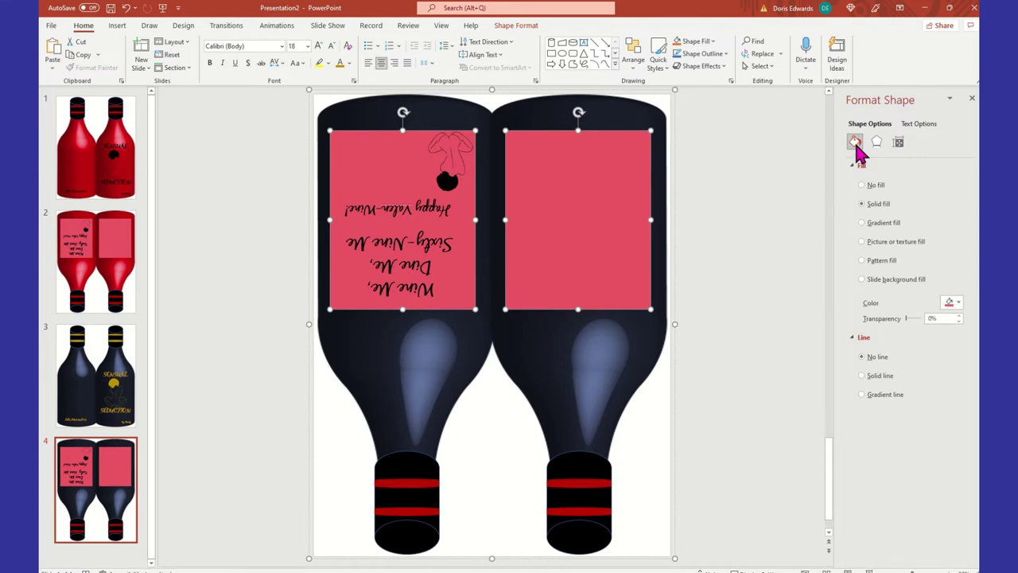
click(958, 303)
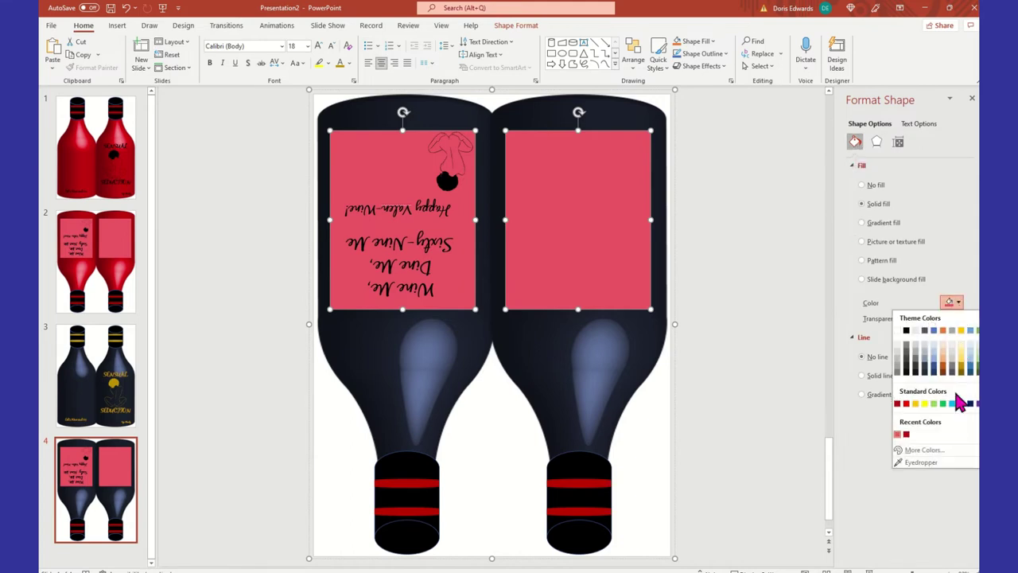
click(926, 457)
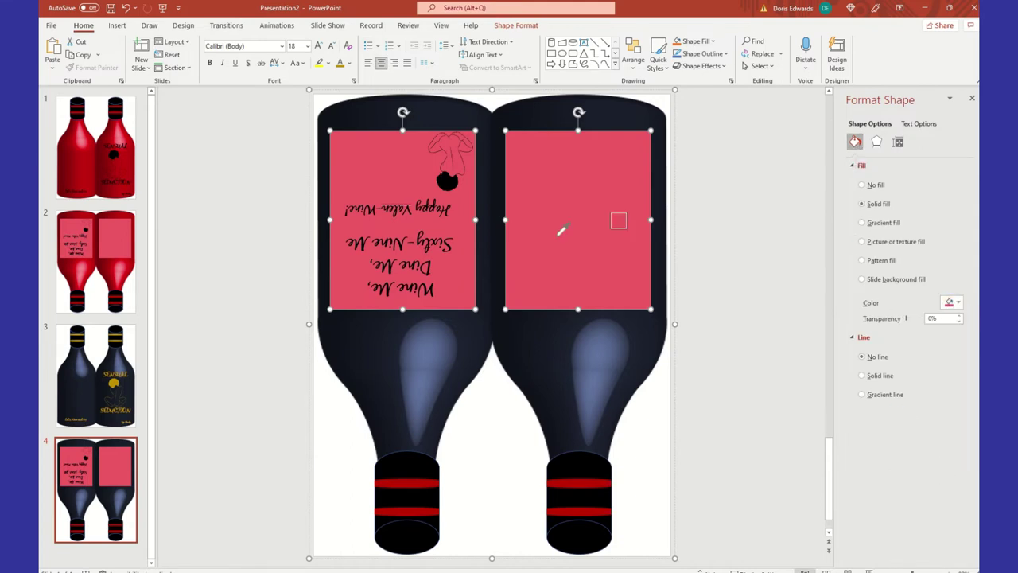
click(435, 357)
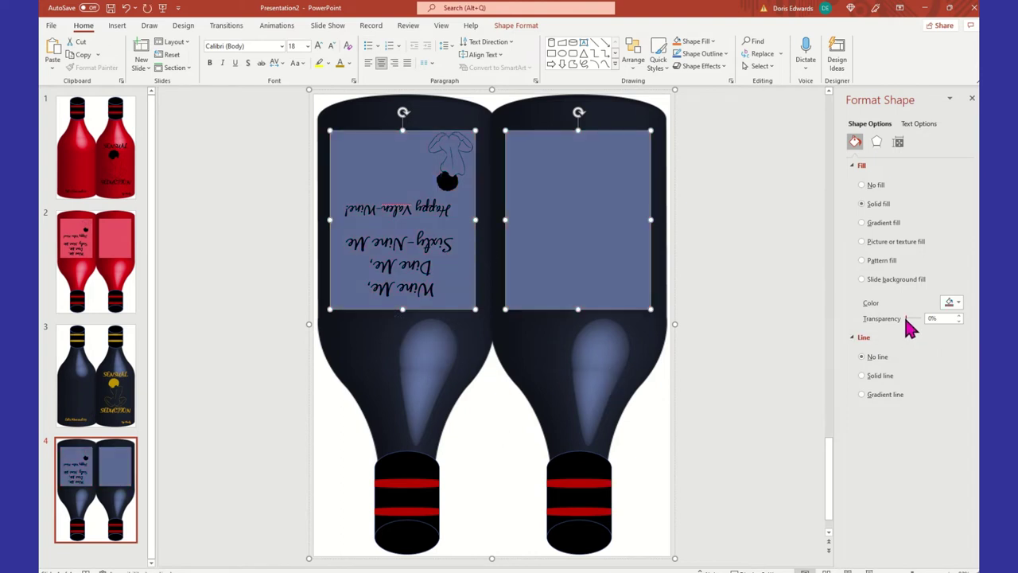
Step: Resample the fill of both label rectangles on slide 4 from the left bottle's highlight with the Eyedropper
drag(905, 317, 897, 318)
click(958, 304)
click(939, 466)
click(421, 341)
click(748, 274)
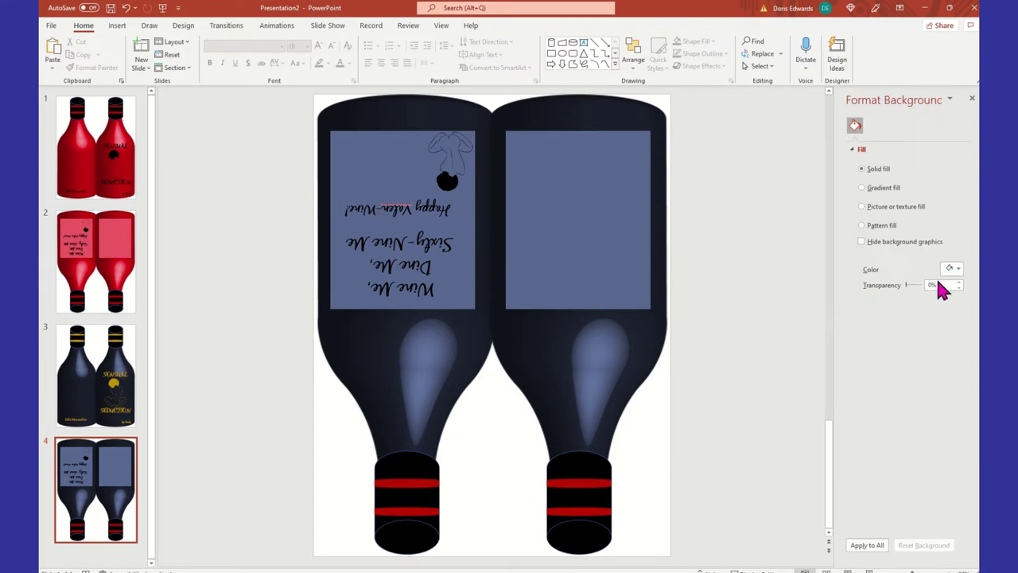
Step: Try a light blue solid fill on slide 4's background, and undo it
click(959, 271)
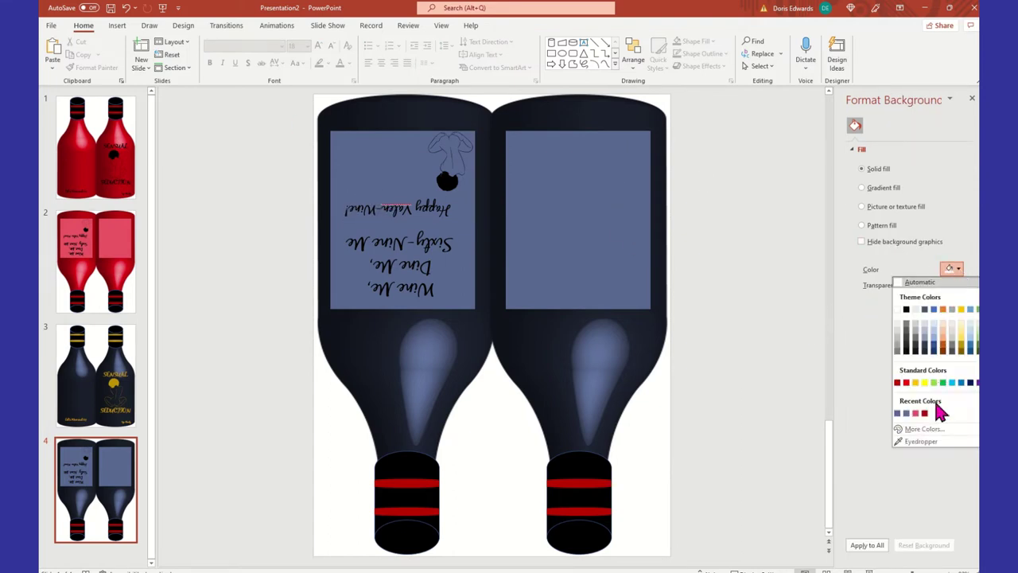
click(924, 429)
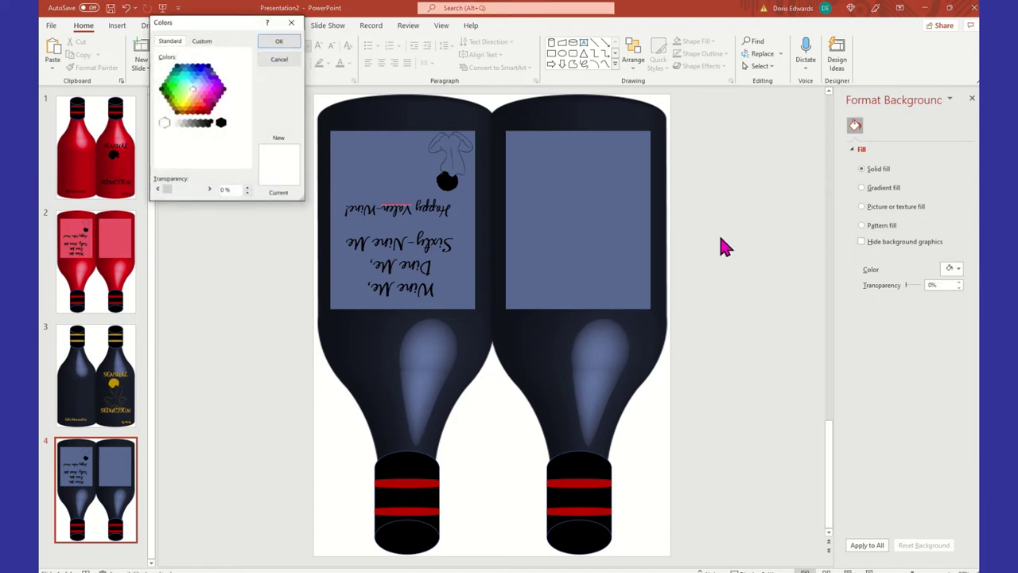
click(200, 87)
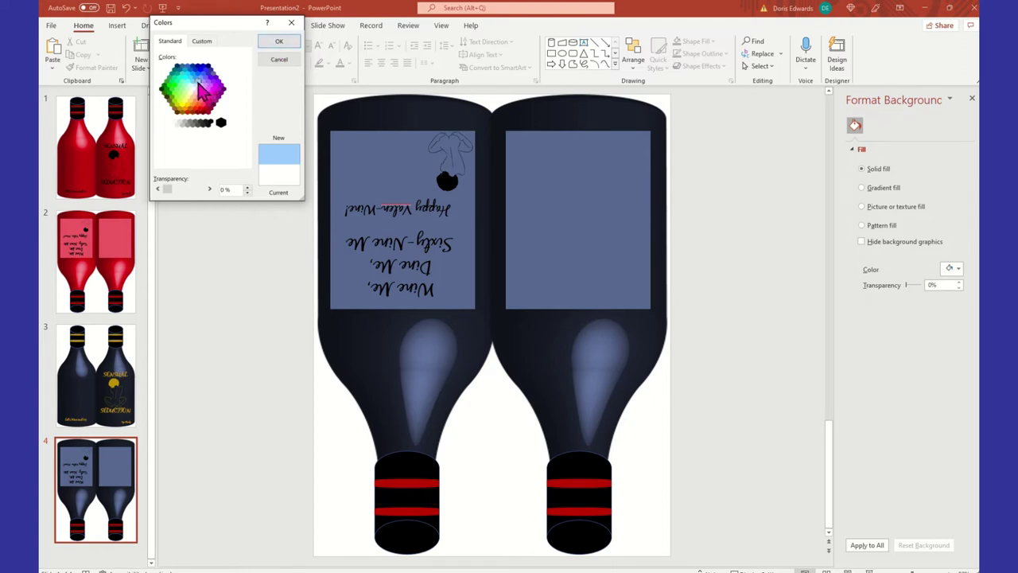
click(274, 43)
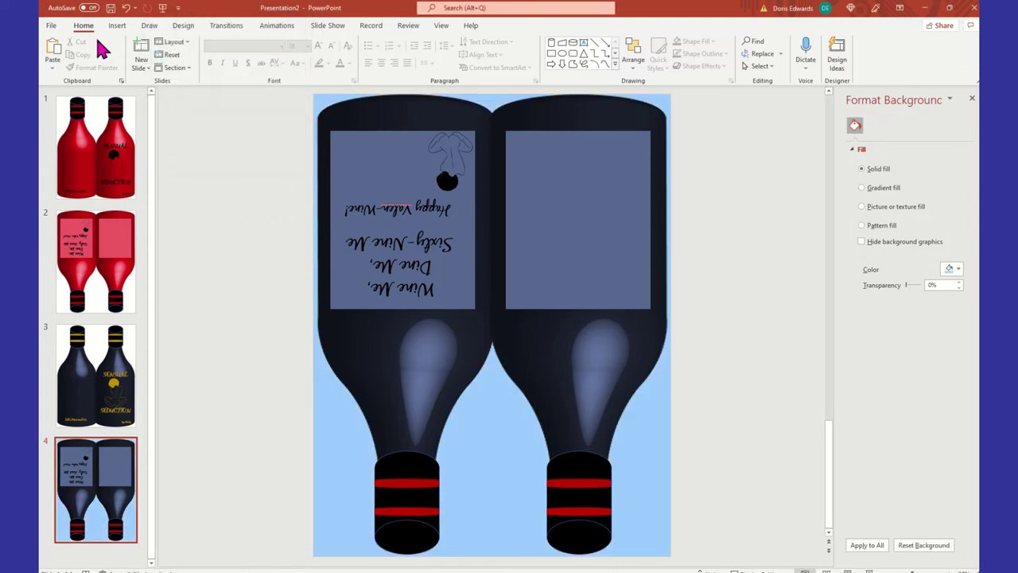
click(126, 8)
Step: Fill both label rectangles on slide 4 with a very pale blue from the standard color palette
click(401, 142)
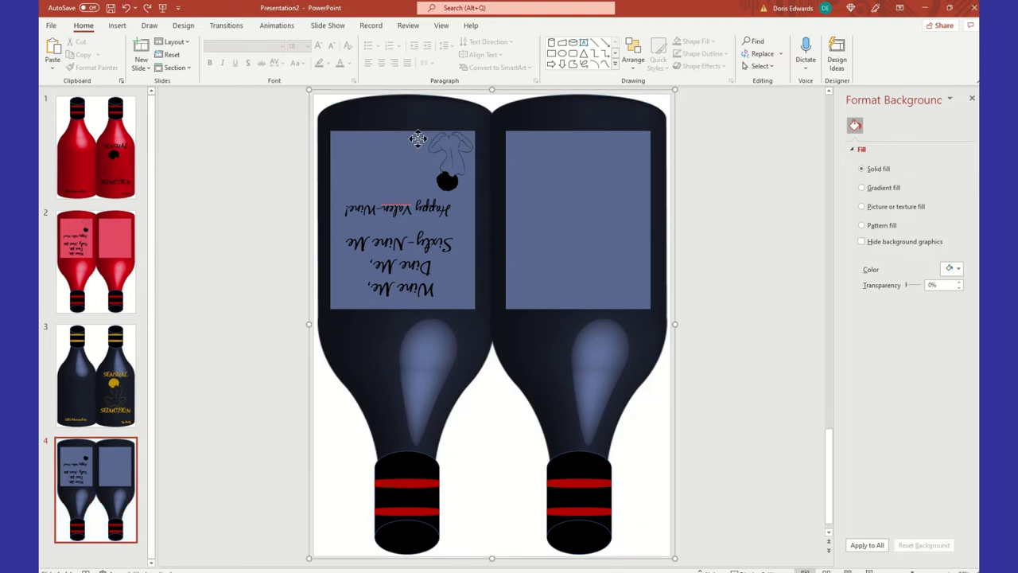
click(400, 142)
shift+click(600, 153)
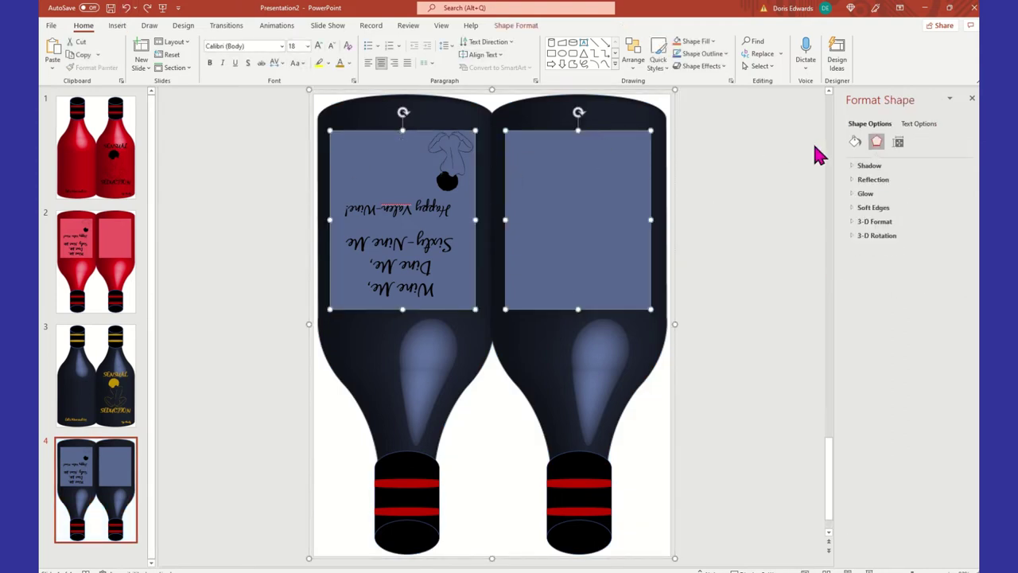
click(856, 143)
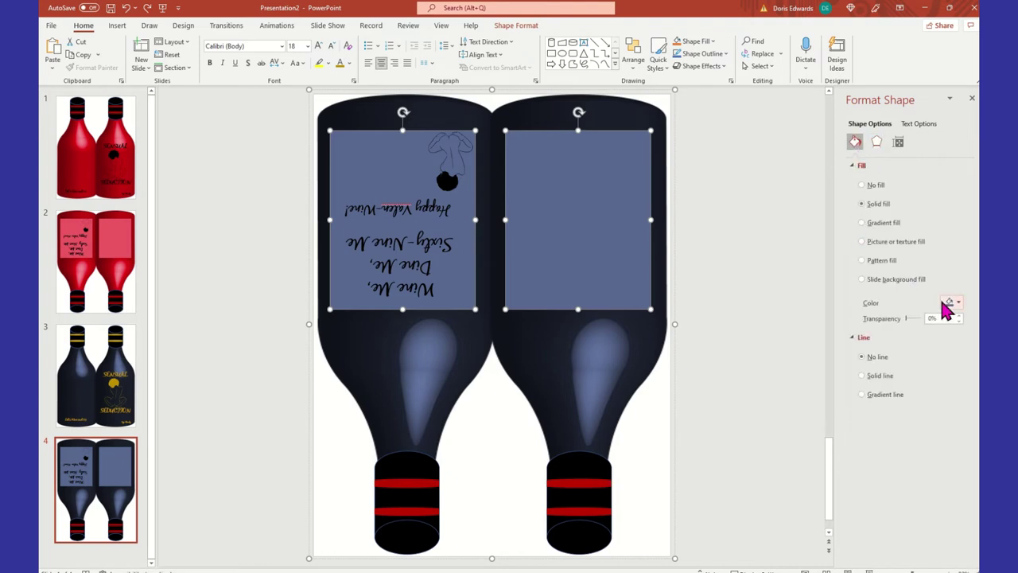
click(958, 303)
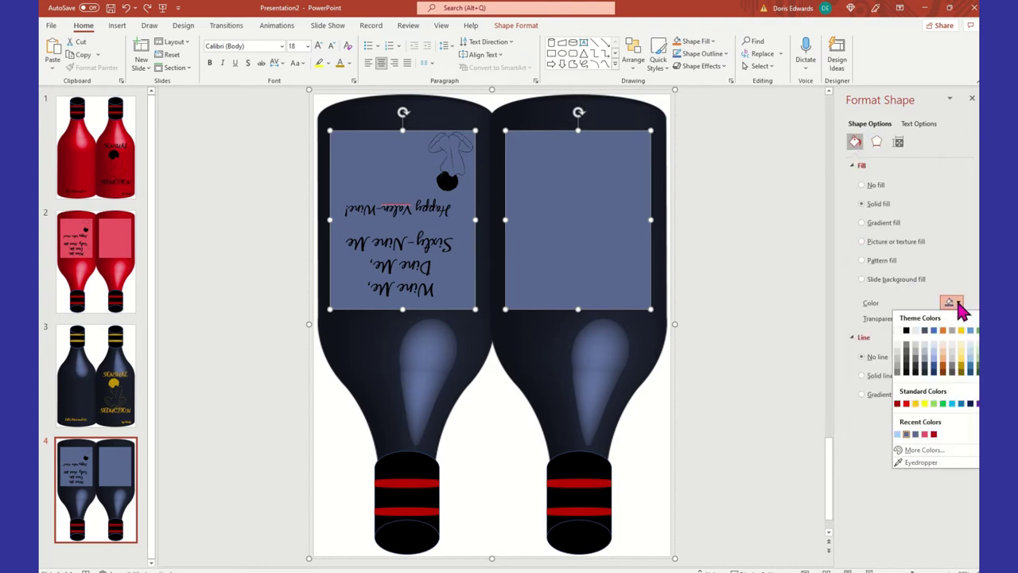
click(925, 449)
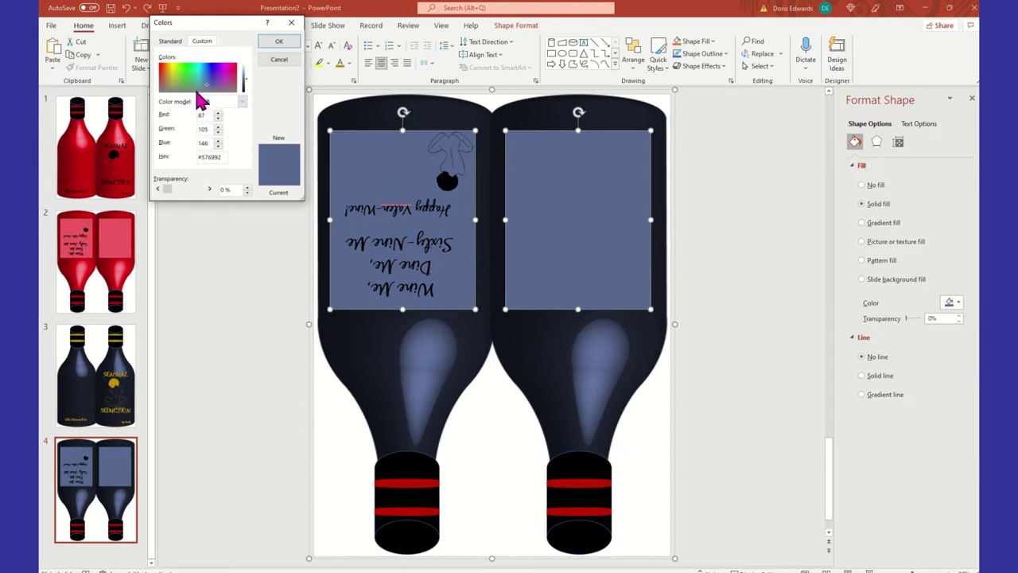
click(205, 78)
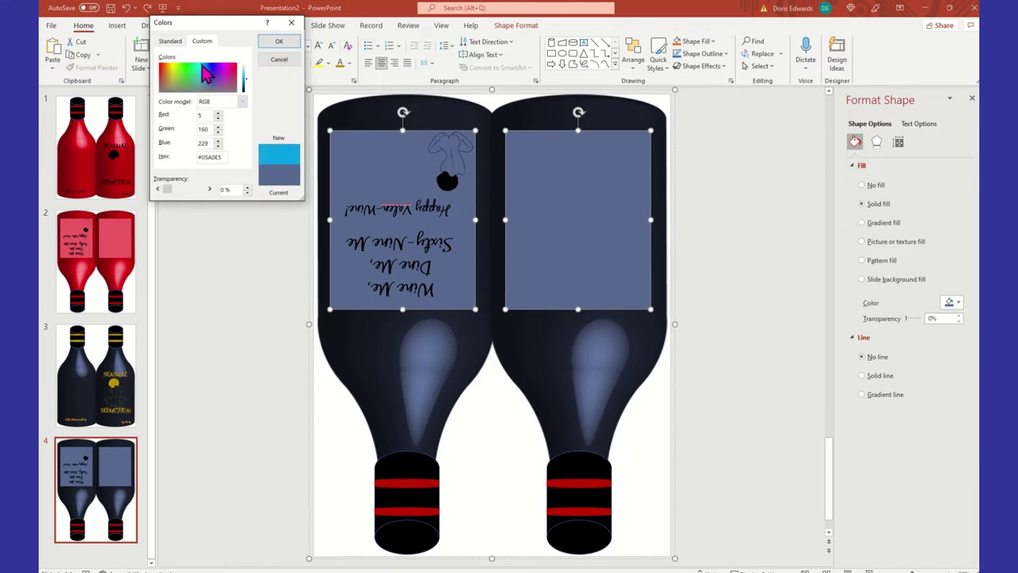
click(169, 40)
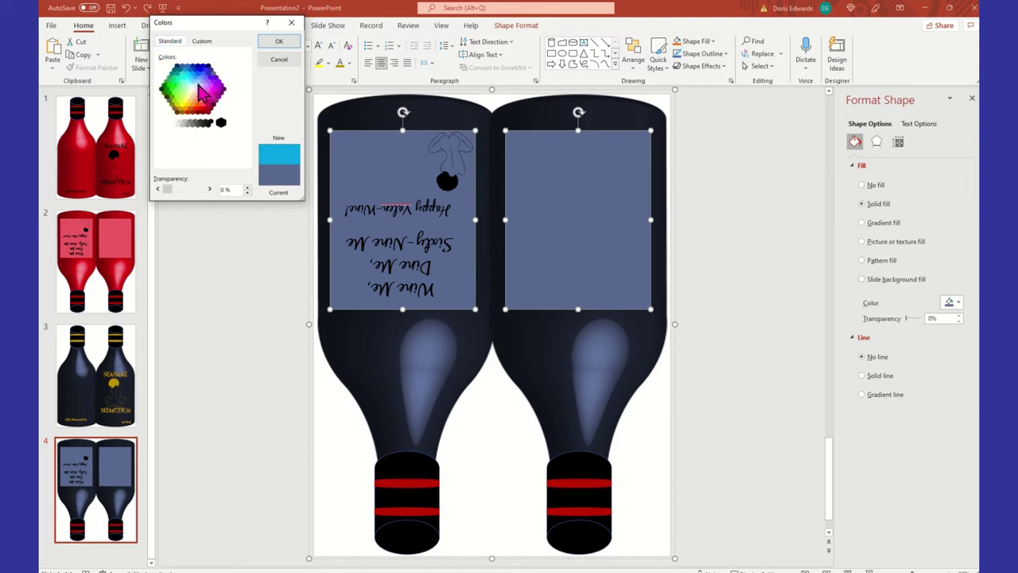
click(194, 77)
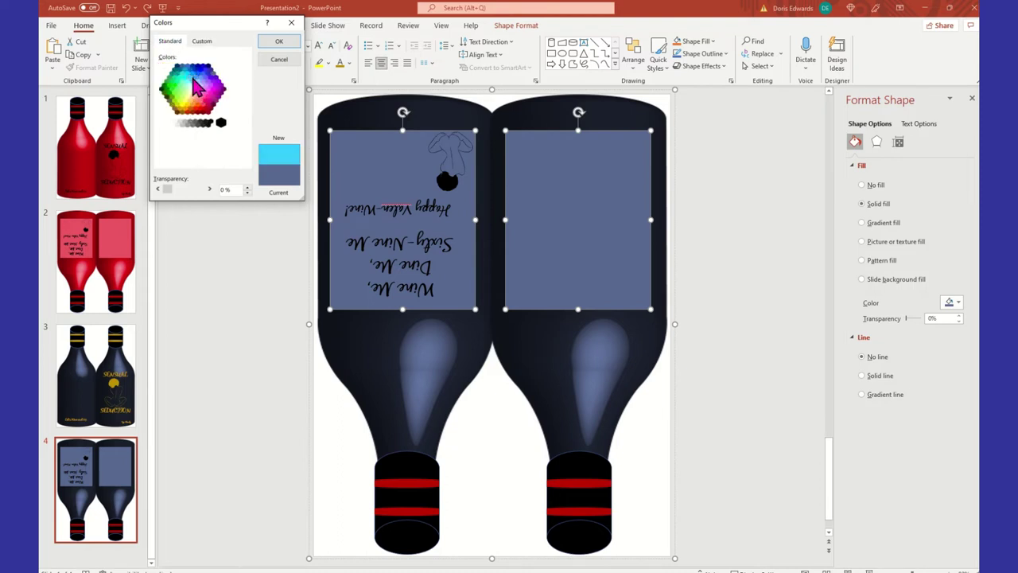
click(195, 84)
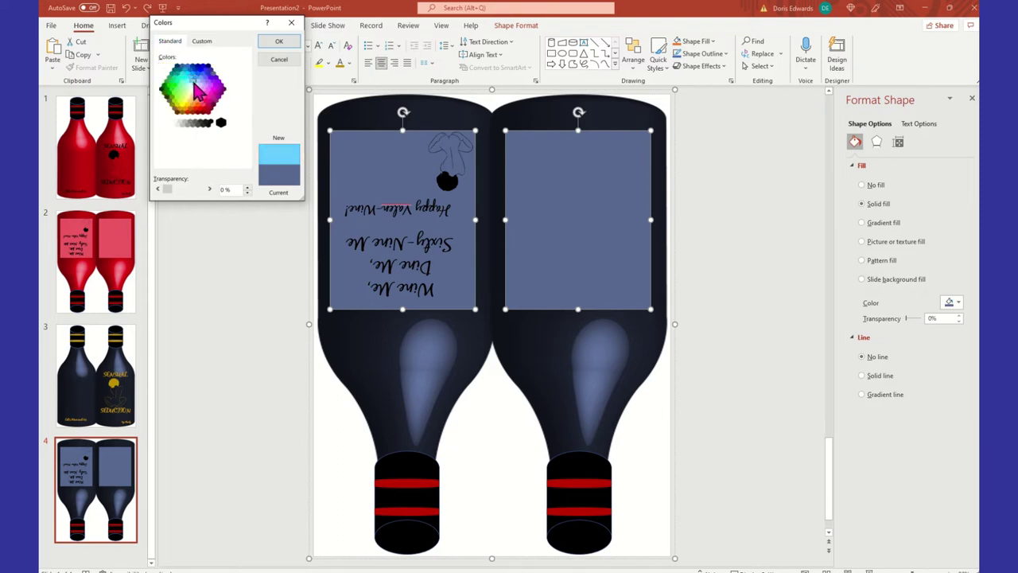
click(197, 83)
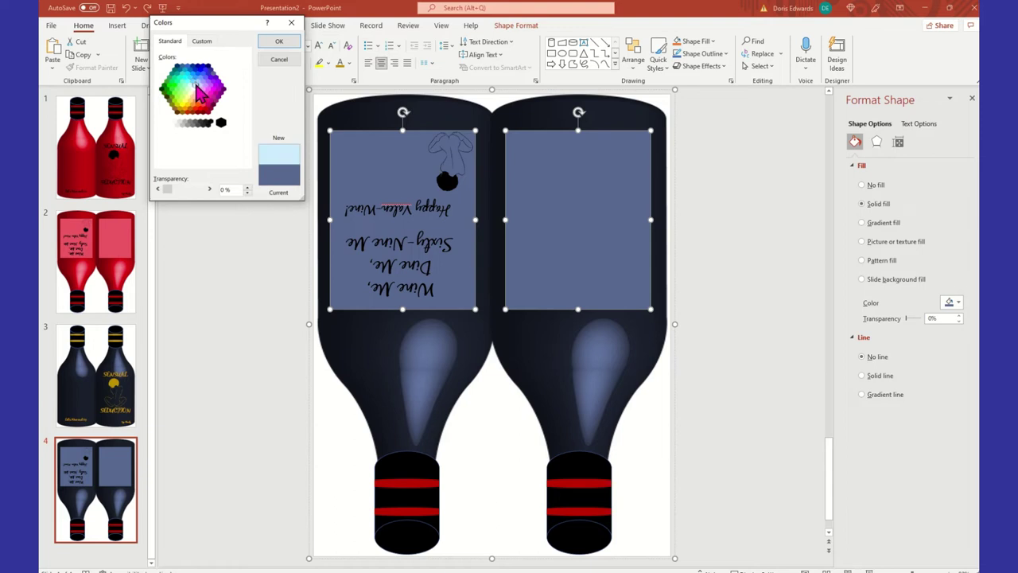
click(268, 45)
click(738, 231)
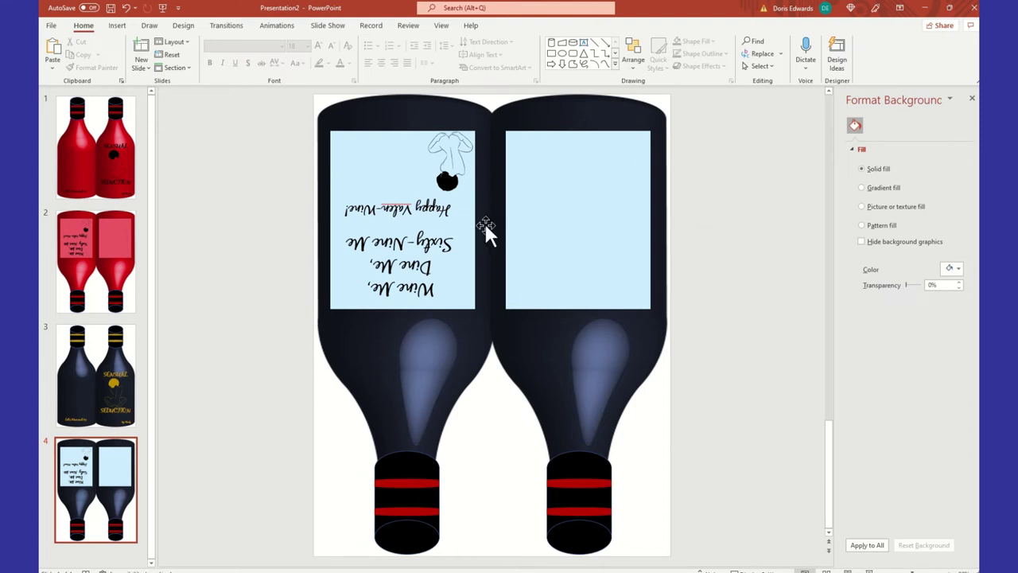
Step: Fill the seated-figure graphic on slide 4's left label with dark gold from the theme colors
click(446, 163)
click(436, 167)
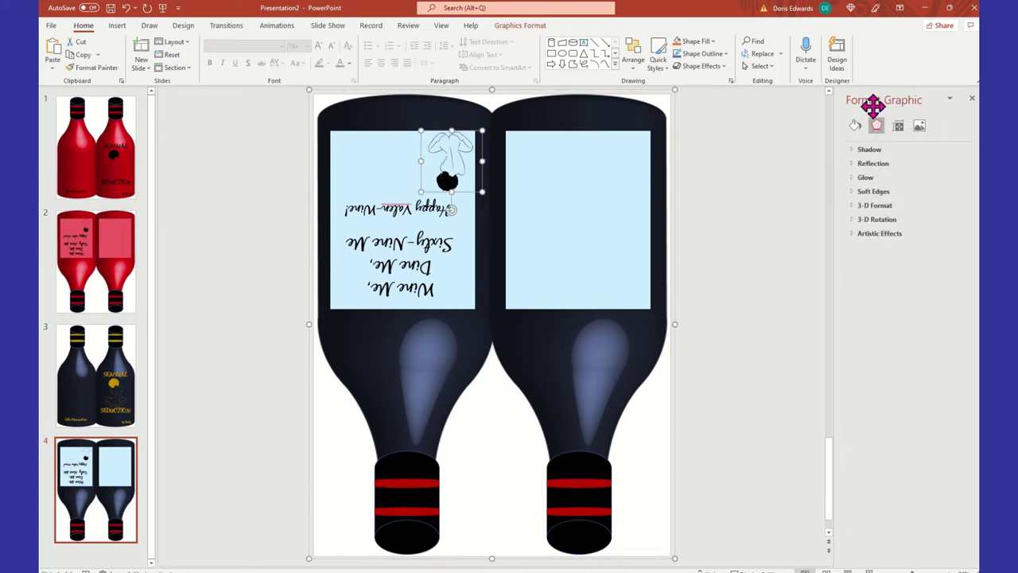
click(855, 126)
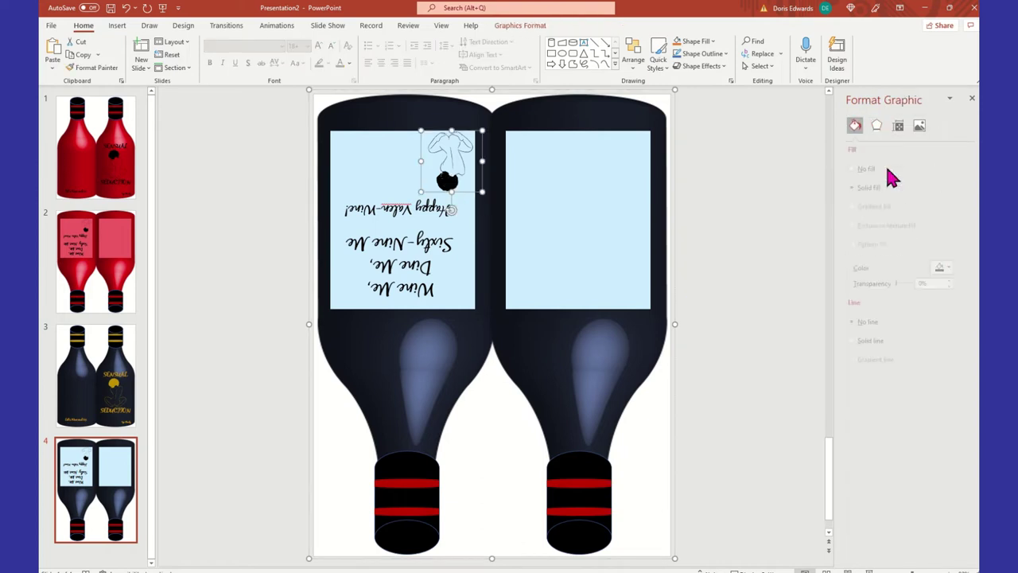
click(960, 270)
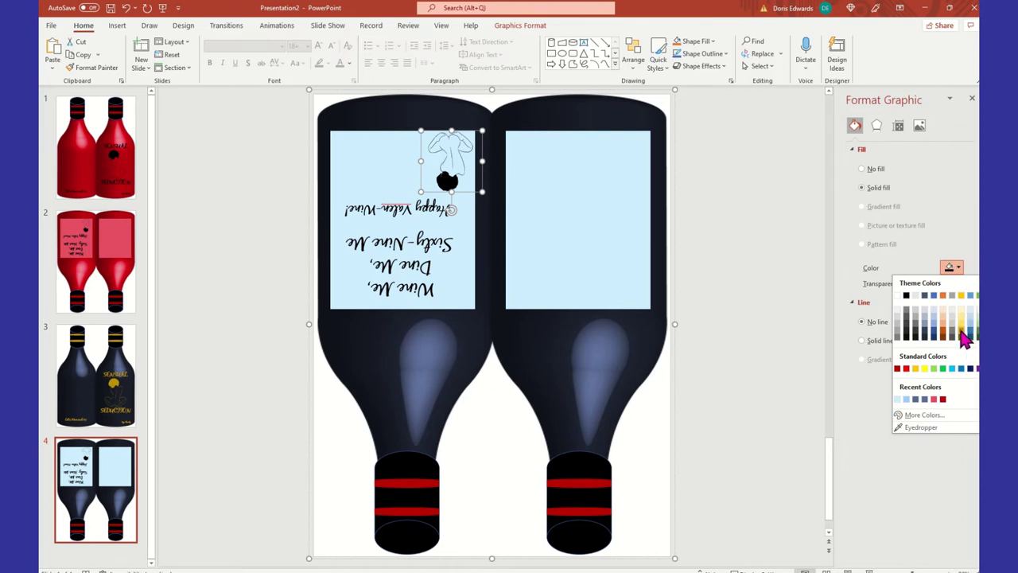
click(961, 335)
click(227, 298)
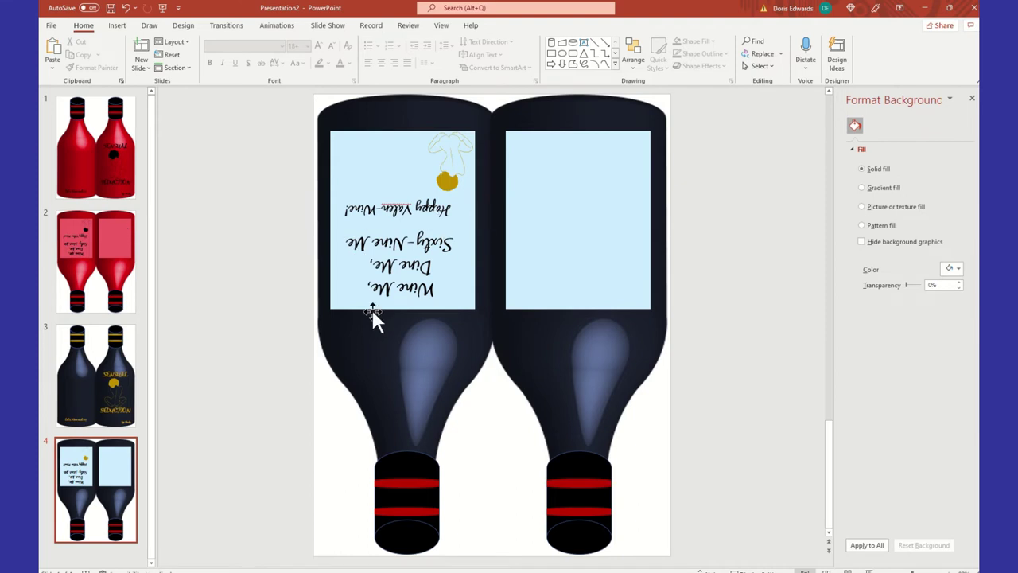
click(375, 209)
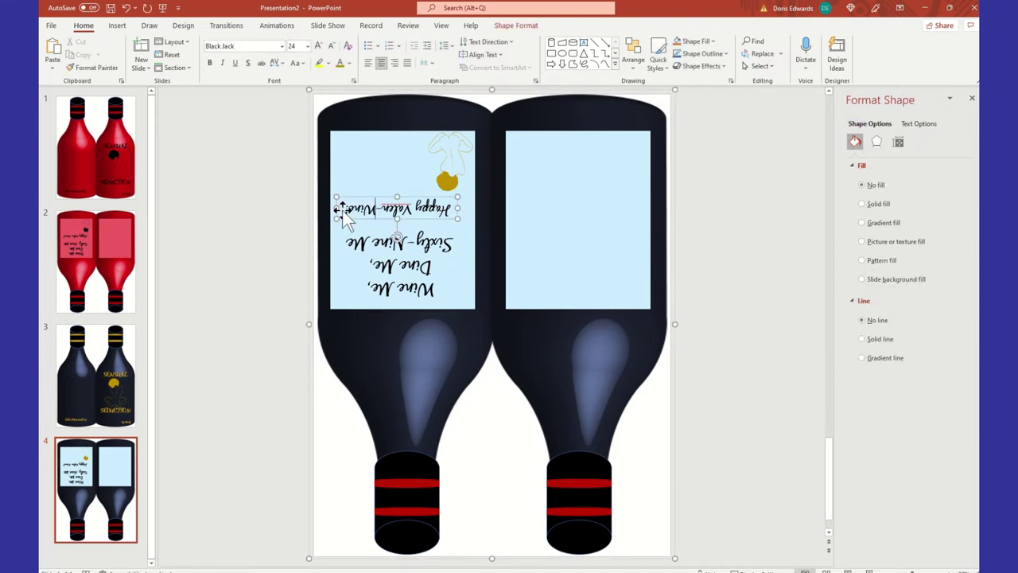
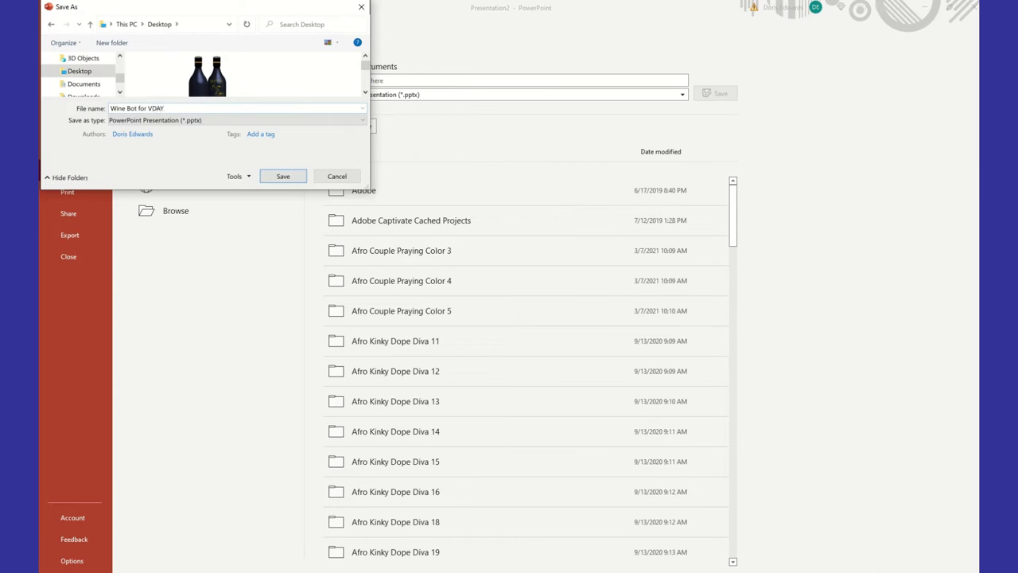
Step: Save the presentation to the Desktop as "Wine Bot for VDAY" in PowerPoint Presentation format
click(283, 176)
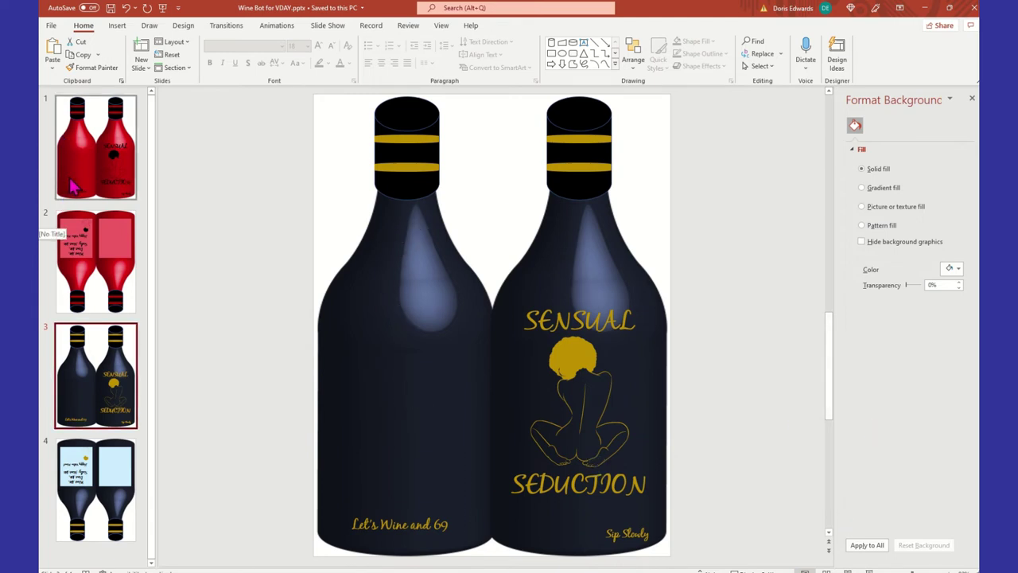
Step: On slide 3, replace the seated-figure graphic on the right bottle with "male svg.png" from the Downloads folder
click(133, 513)
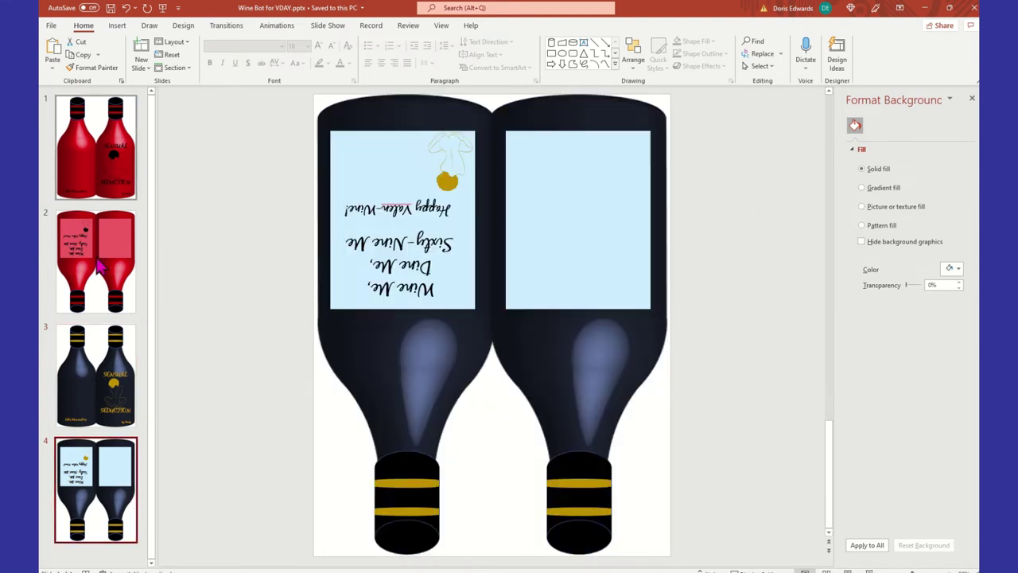
click(123, 407)
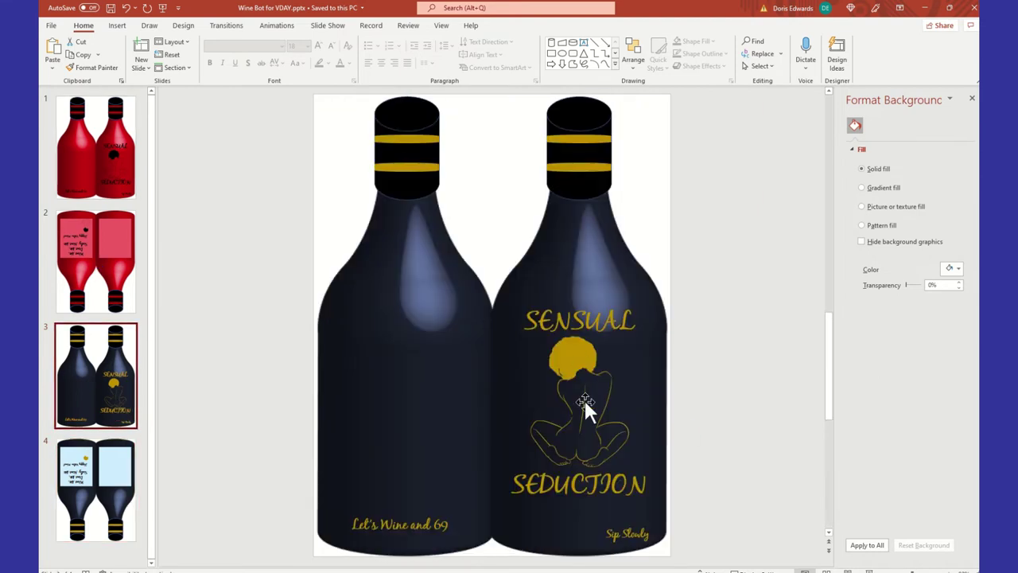
click(583, 394)
click(584, 373)
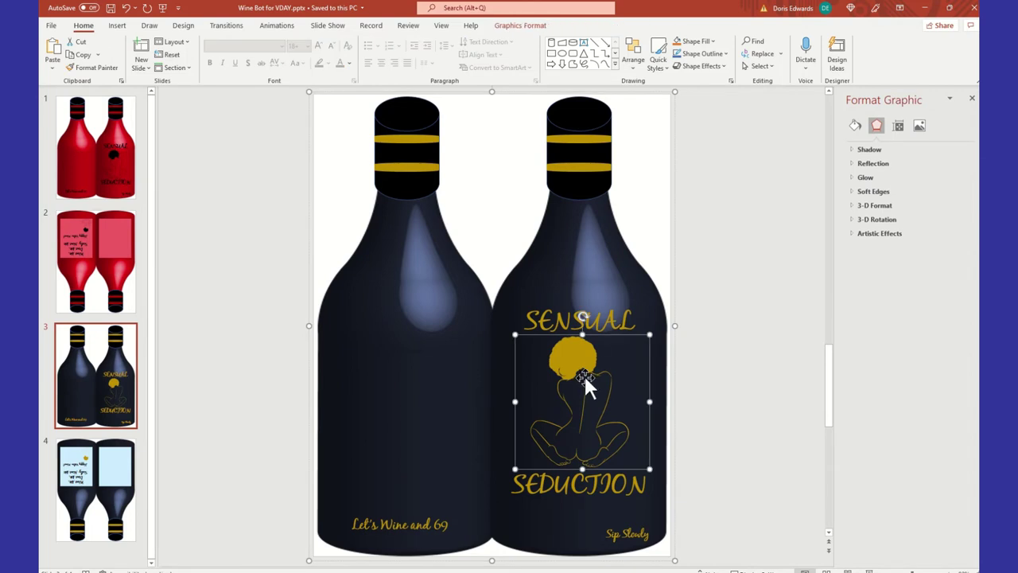
right_click(585, 373)
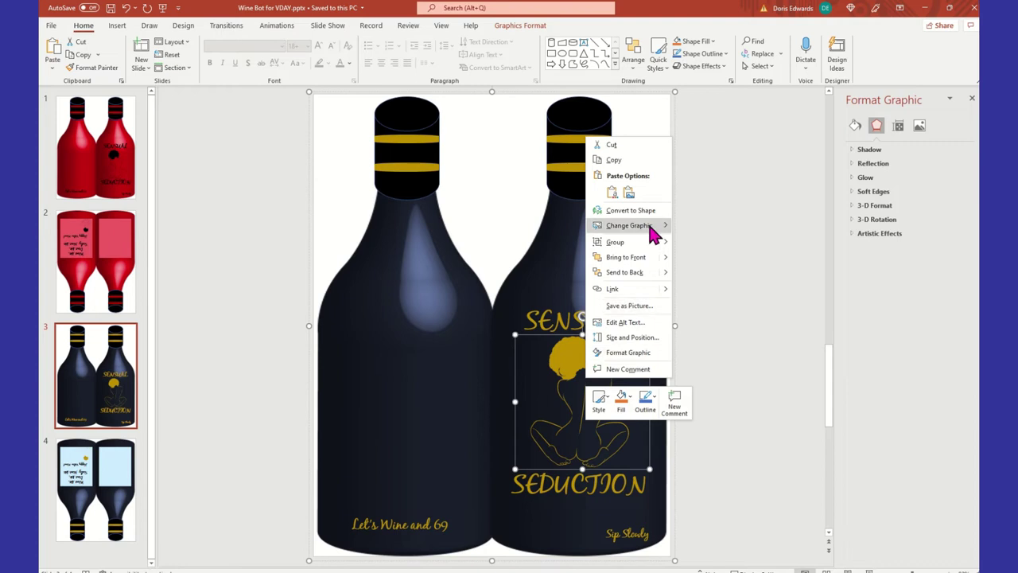
mouse_move(654, 229)
click(704, 226)
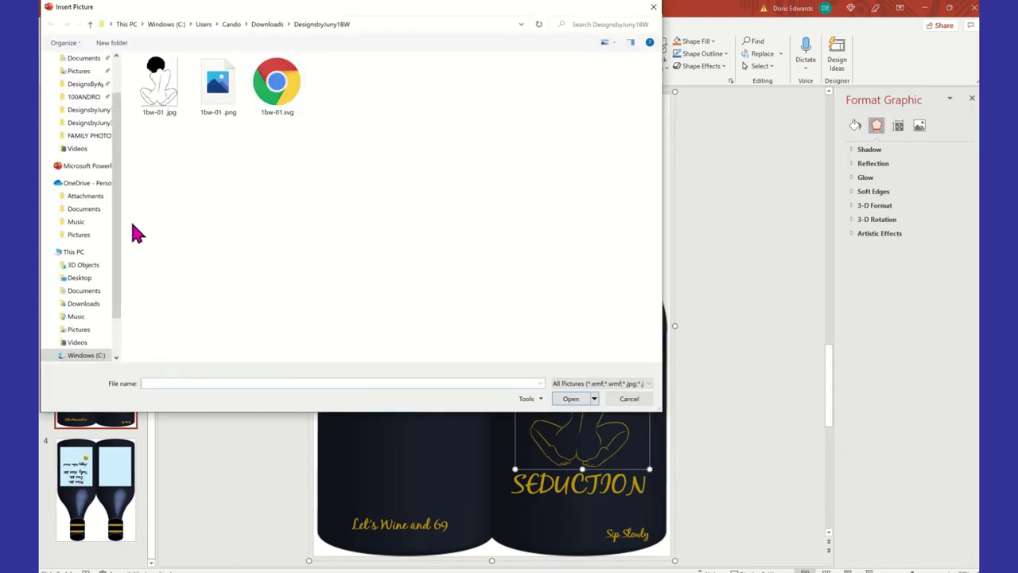
click(87, 307)
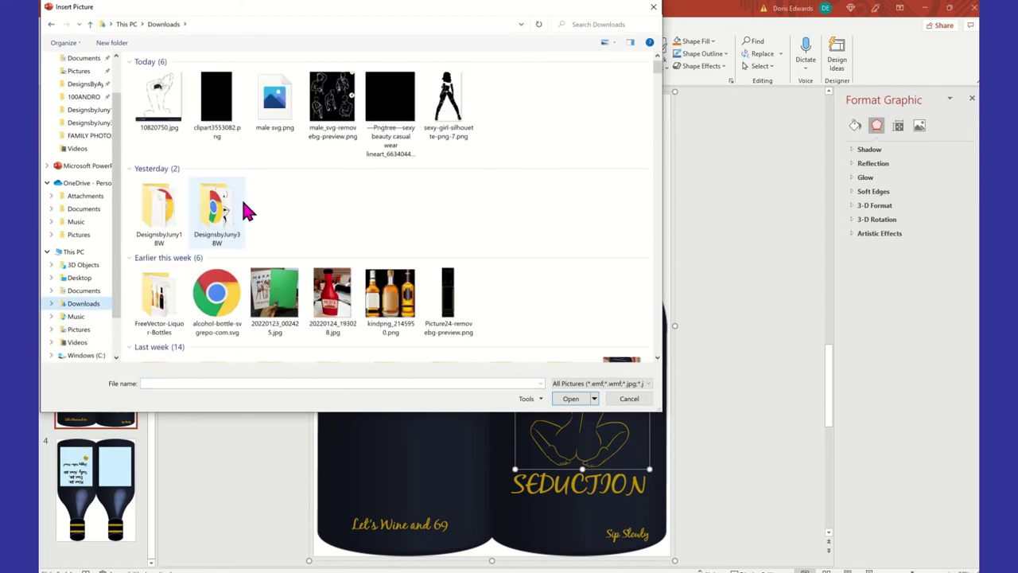
click(280, 103)
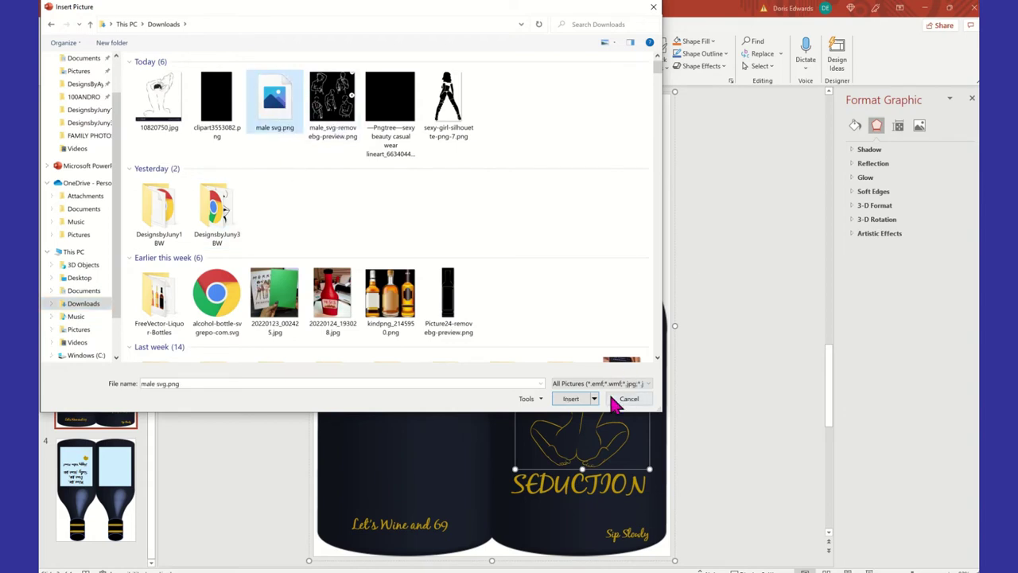
click(570, 399)
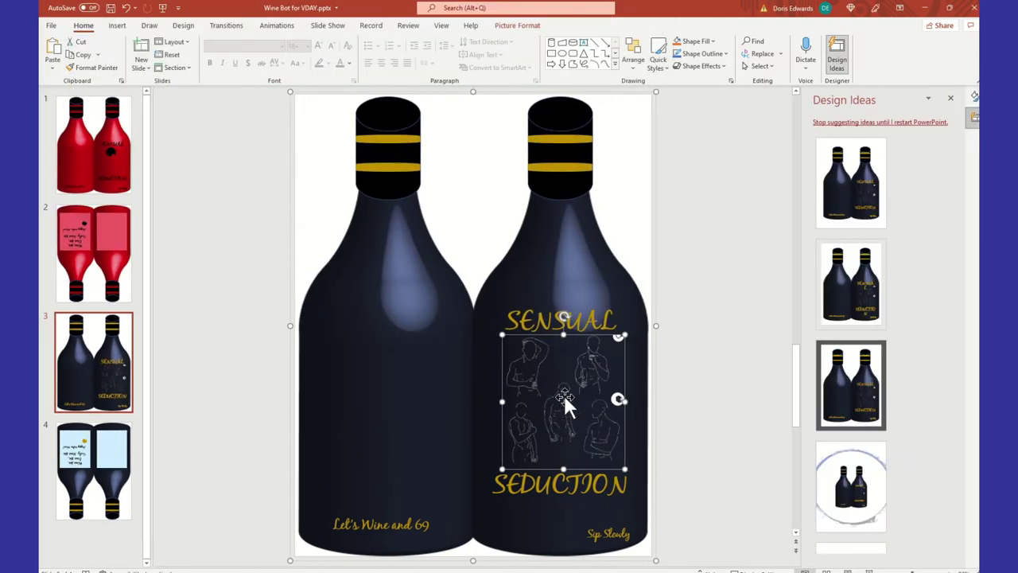
Step: Move the male-figures picture off slide 3 and crop it to the single crossed-arm figure in its lower-left corner
drag(567, 391, 229, 250)
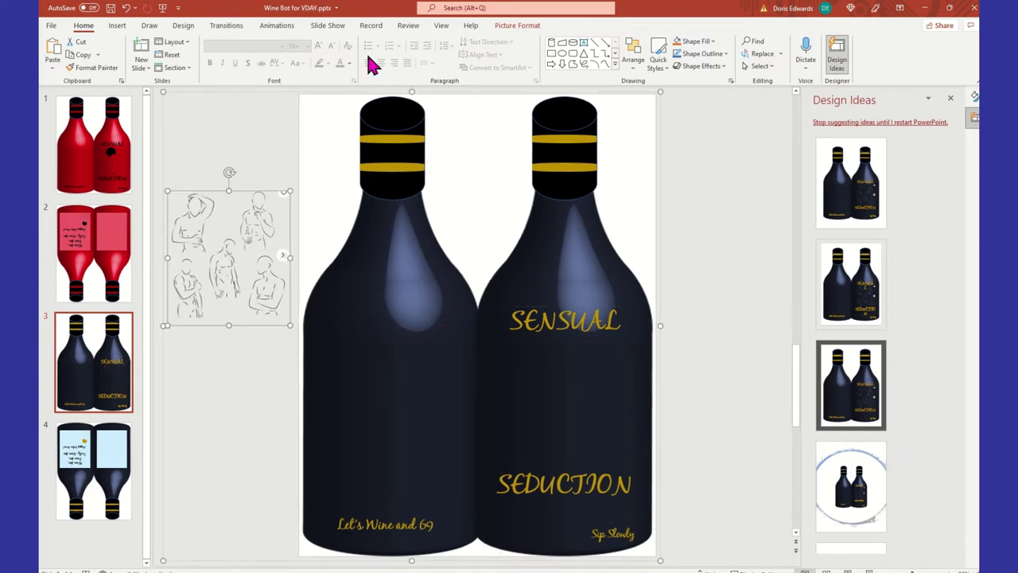
click(525, 25)
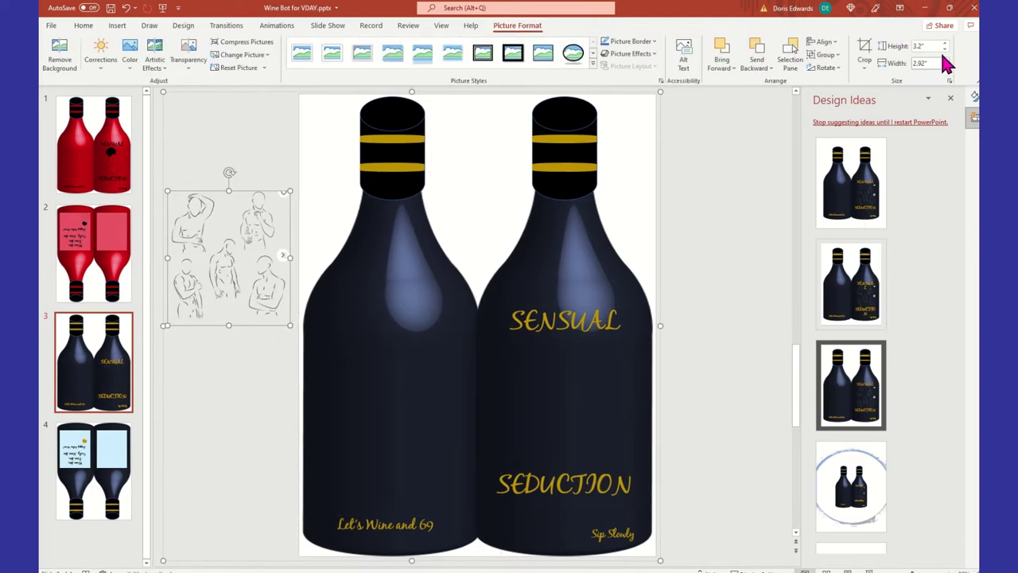
click(866, 70)
click(875, 80)
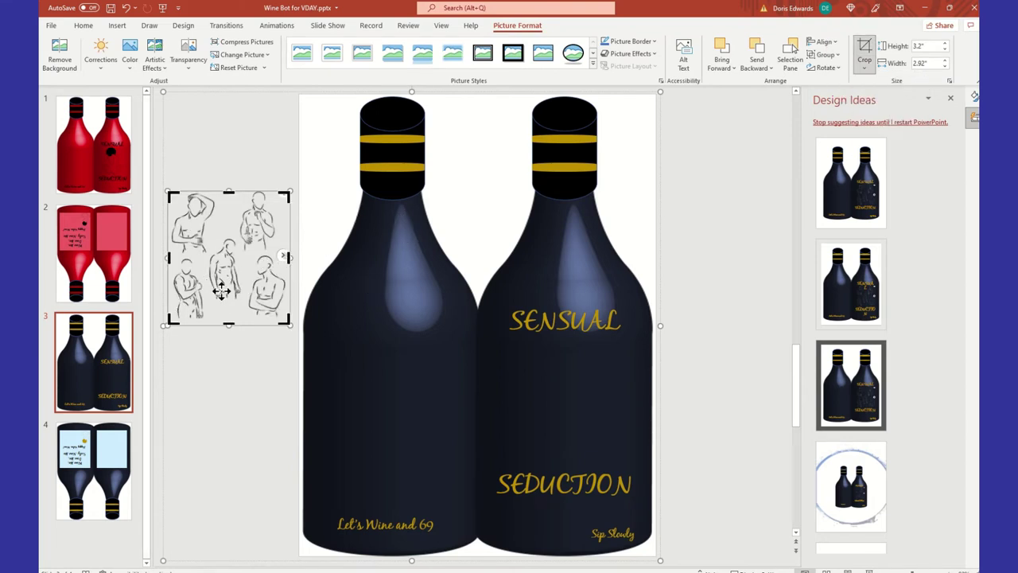
mouse_move(167, 259)
mouse_down()
mouse_move(188, 260)
mouse_move(165, 257)
mouse_up()
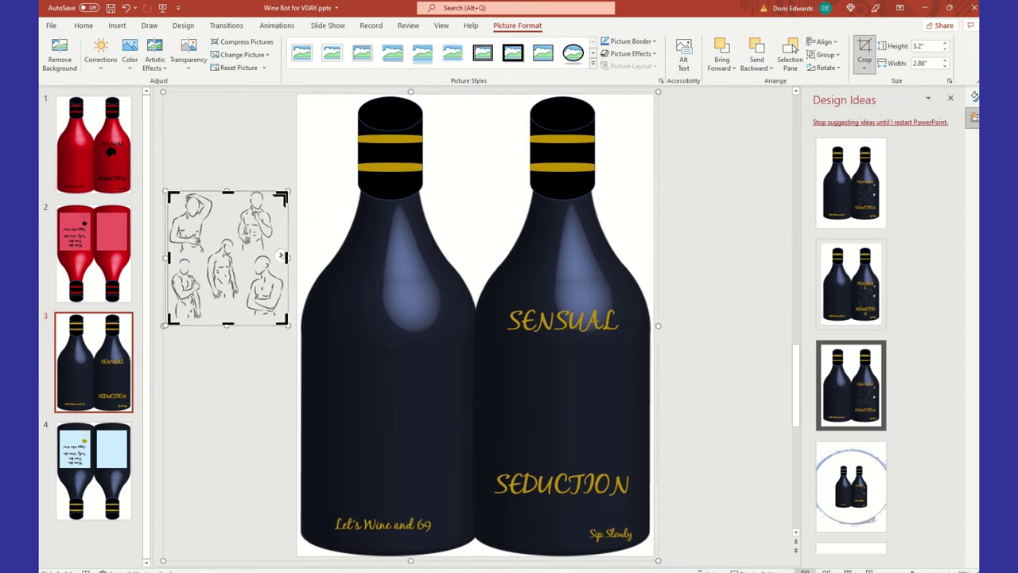
drag(283, 197, 189, 272)
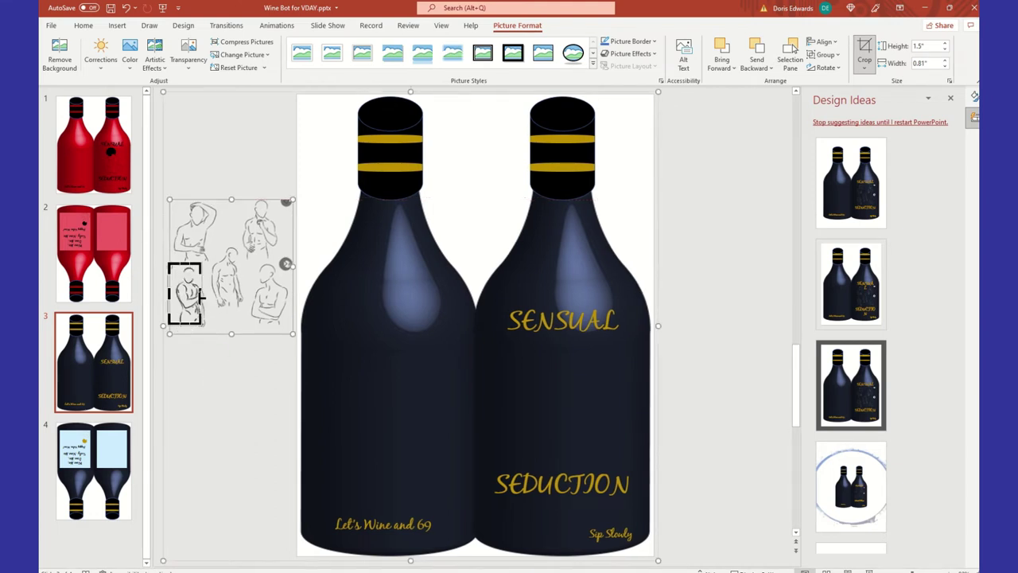
key(Escape)
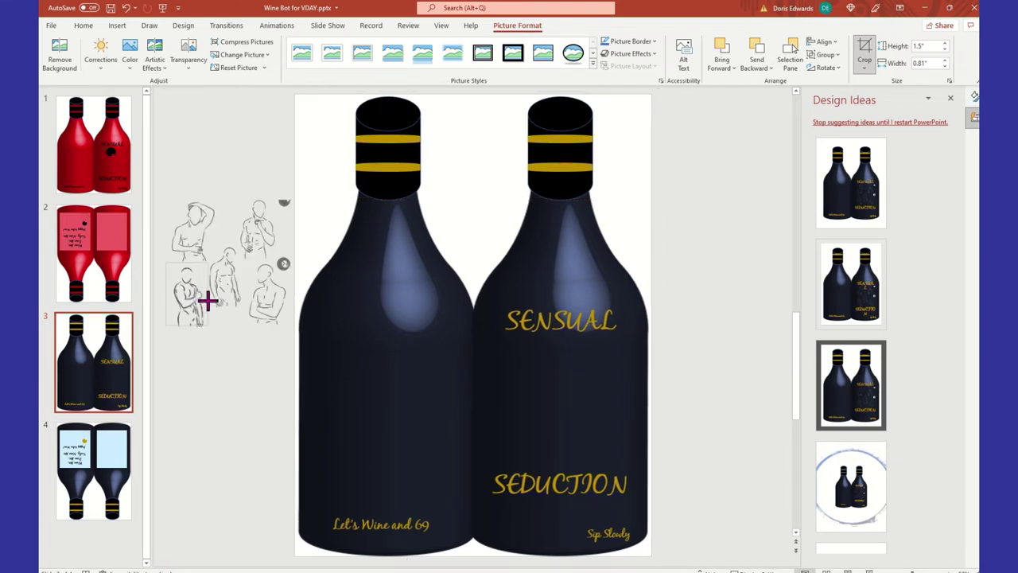
click(212, 380)
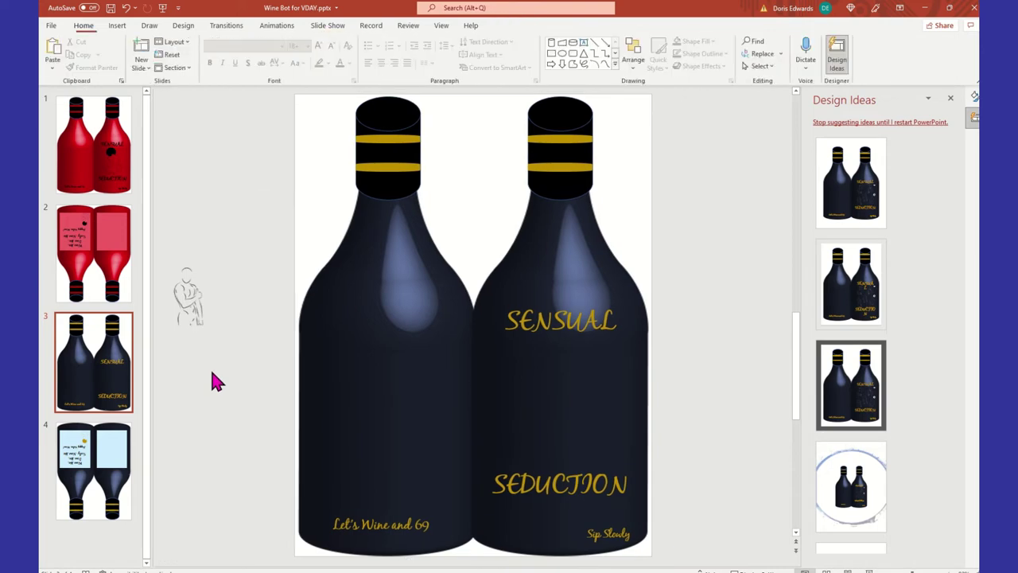
Step: Place the cropped male figure between "SENSUAL" and "SEDUCTION" on the right bottle, enlarged to about 2.98" high by 1.98" wide
click(198, 312)
click(197, 310)
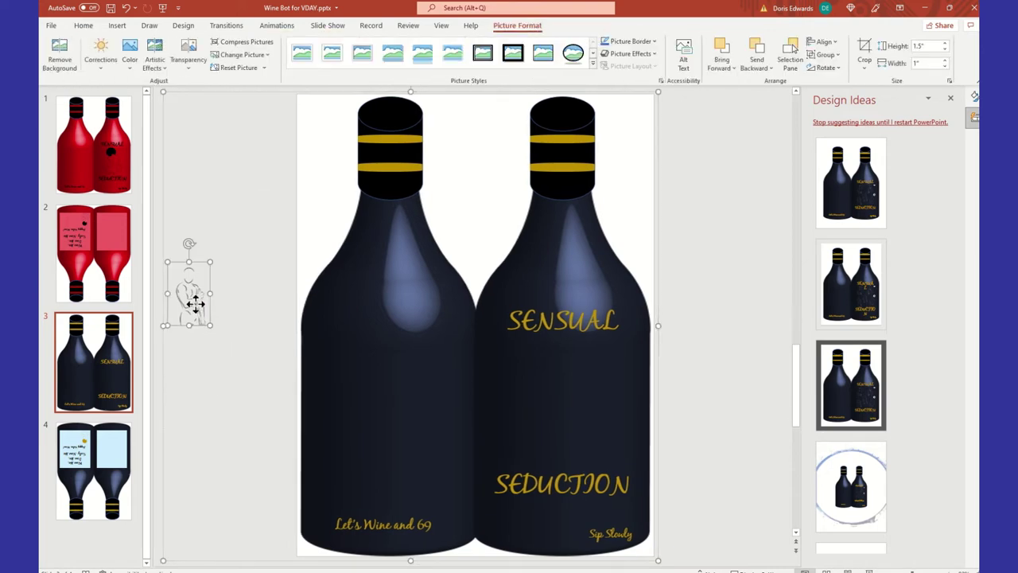
mouse_move(199, 309)
mouse_down()
mouse_move(545, 393)
mouse_move(544, 377)
mouse_move(570, 418)
mouse_move(595, 432)
mouse_move(594, 461)
mouse_up()
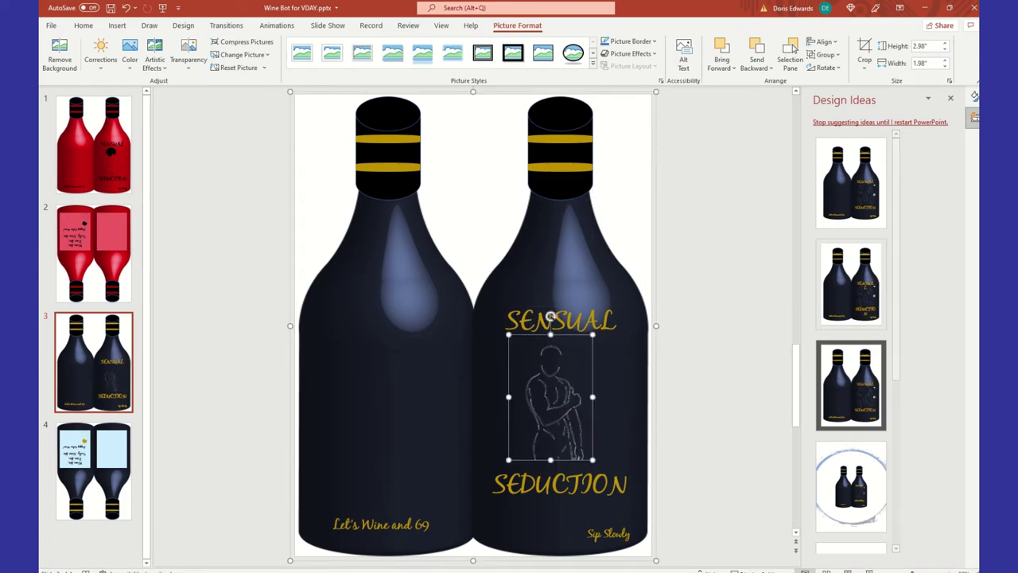
Step: Try a solid fill on the cropped male-figure picture and delete the picture from slide 3
click(950, 100)
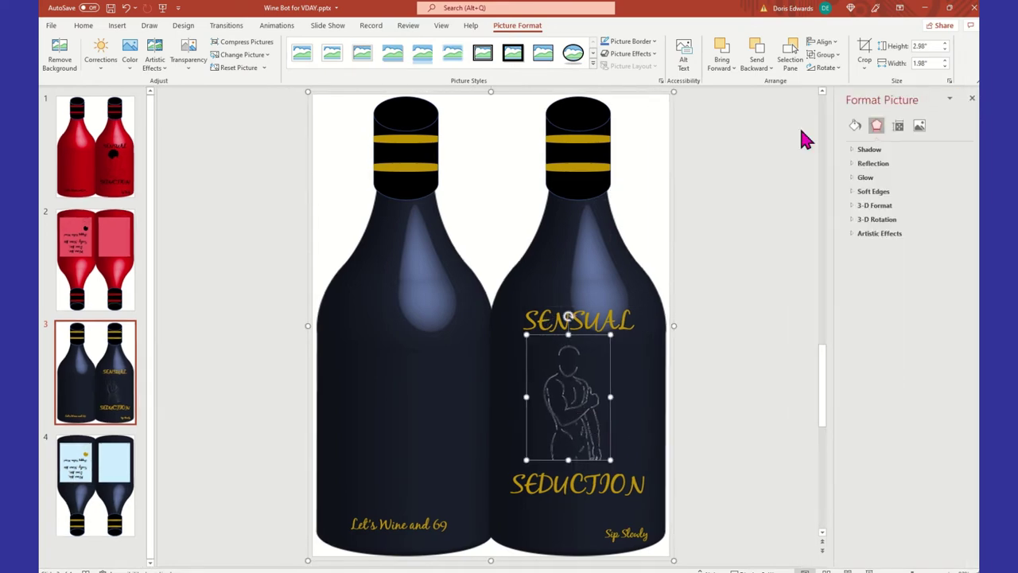
click(855, 127)
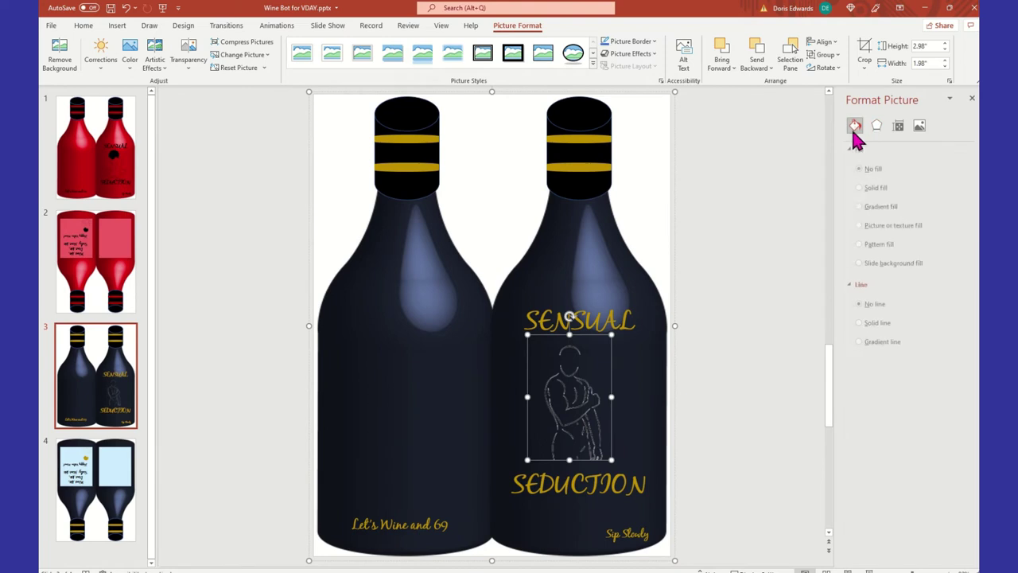
click(879, 189)
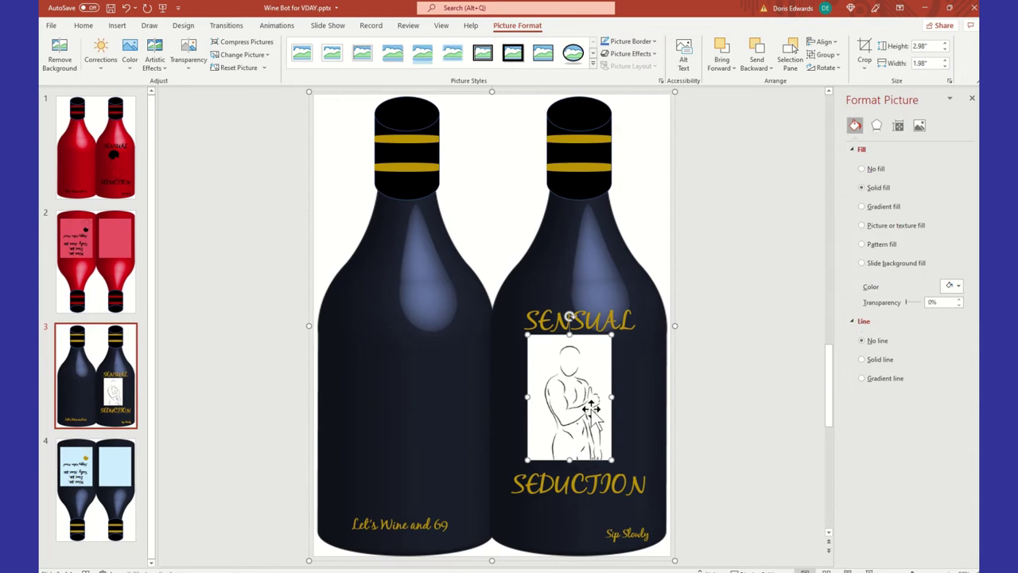
key(Delete)
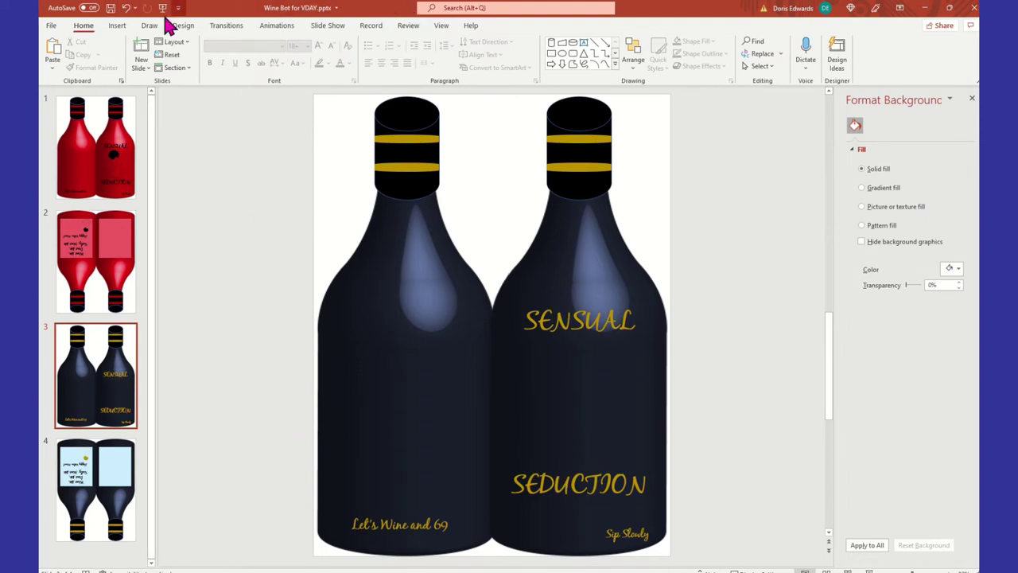
Step: Insert "male svg.png" from the Downloads folder onto slide 3 again and delete it
click(117, 28)
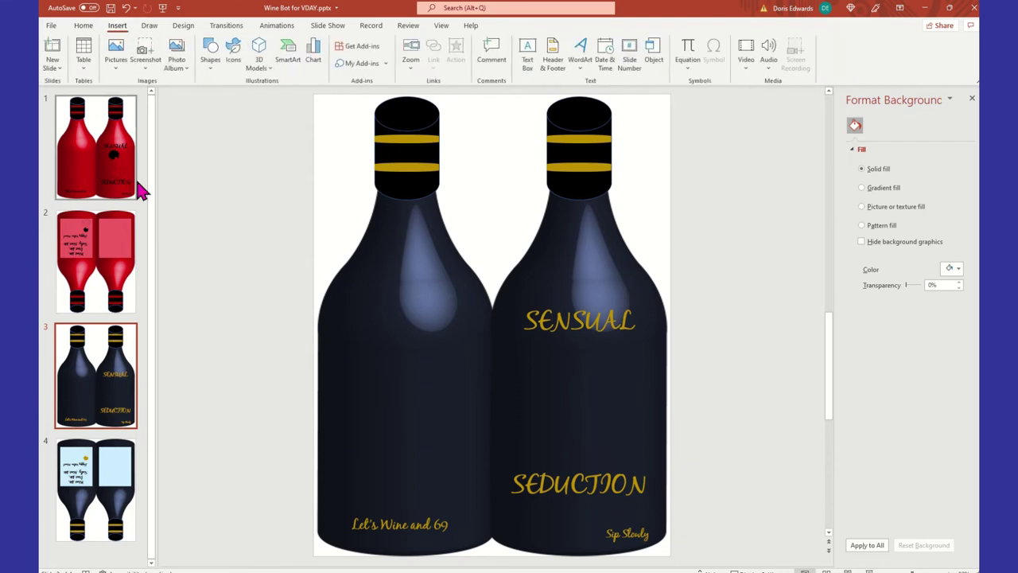
click(117, 64)
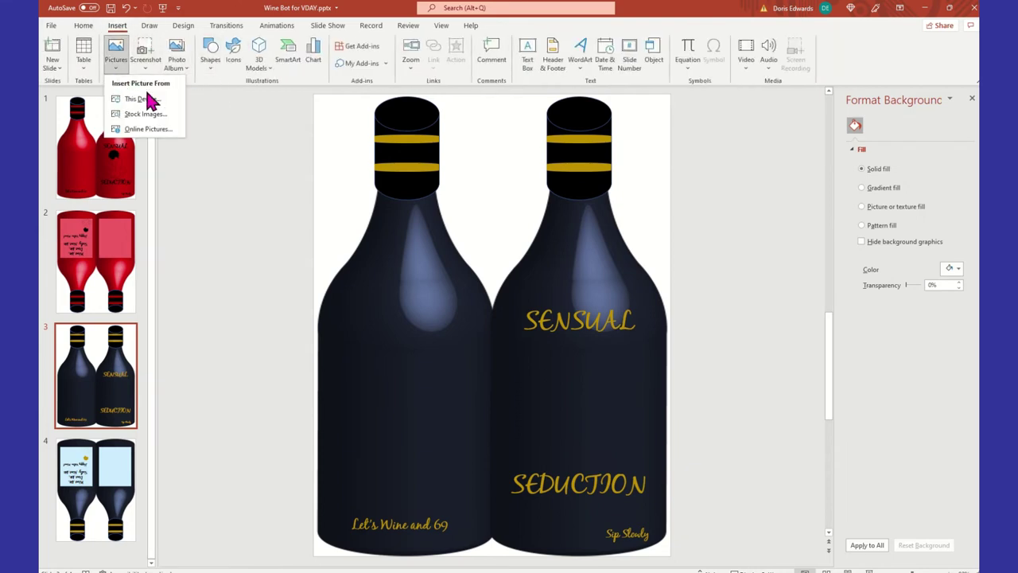
click(383, 236)
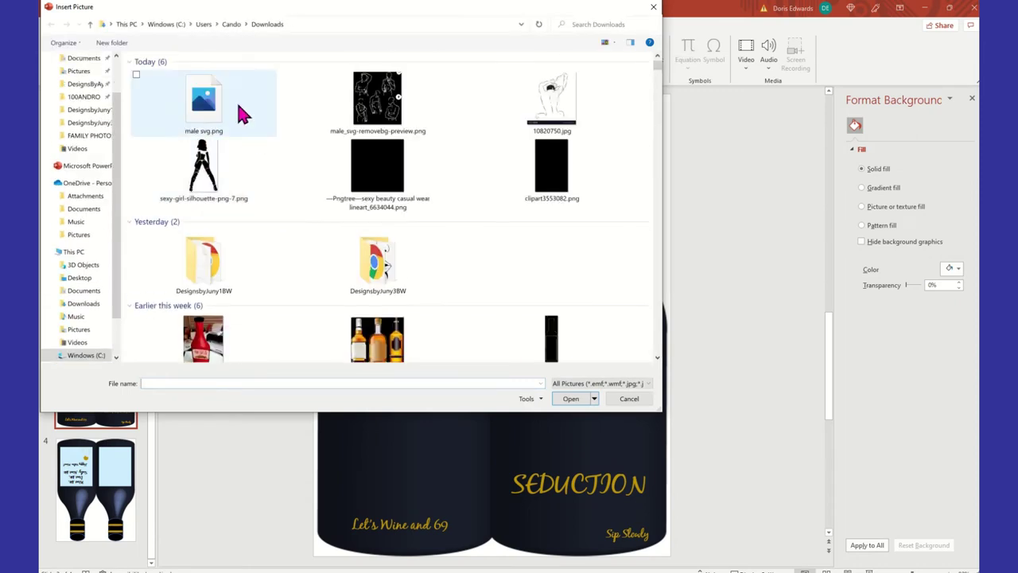
click(208, 107)
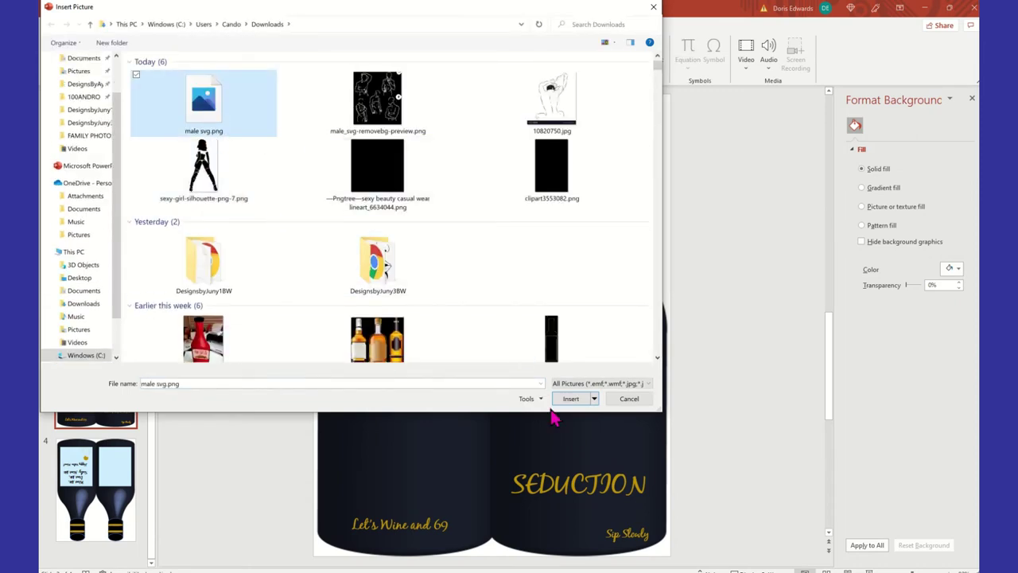
click(570, 401)
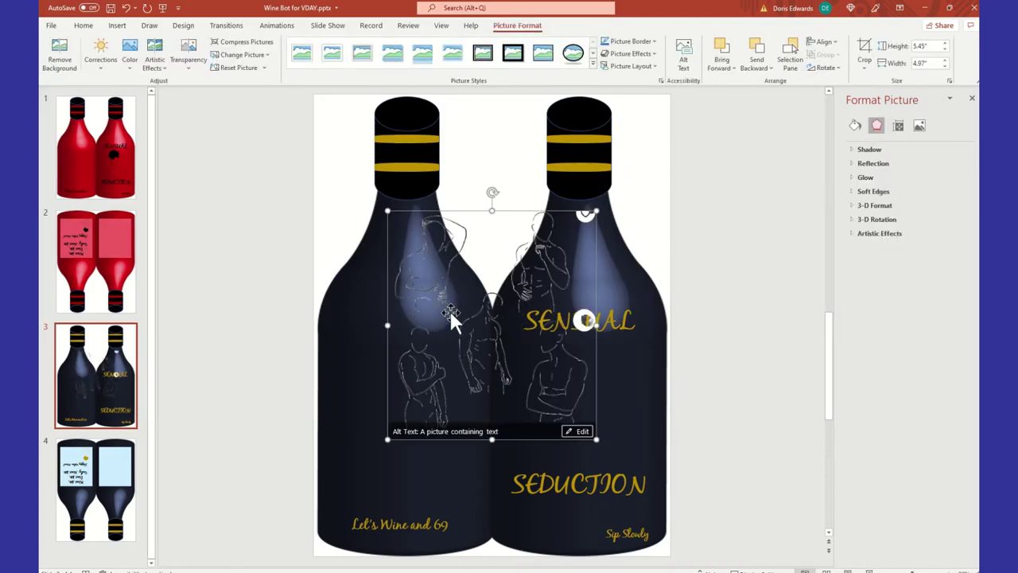
key(Delete)
Step: Insert the picture "10820750.jpg" from the Downloads folder onto slide 3
click(117, 25)
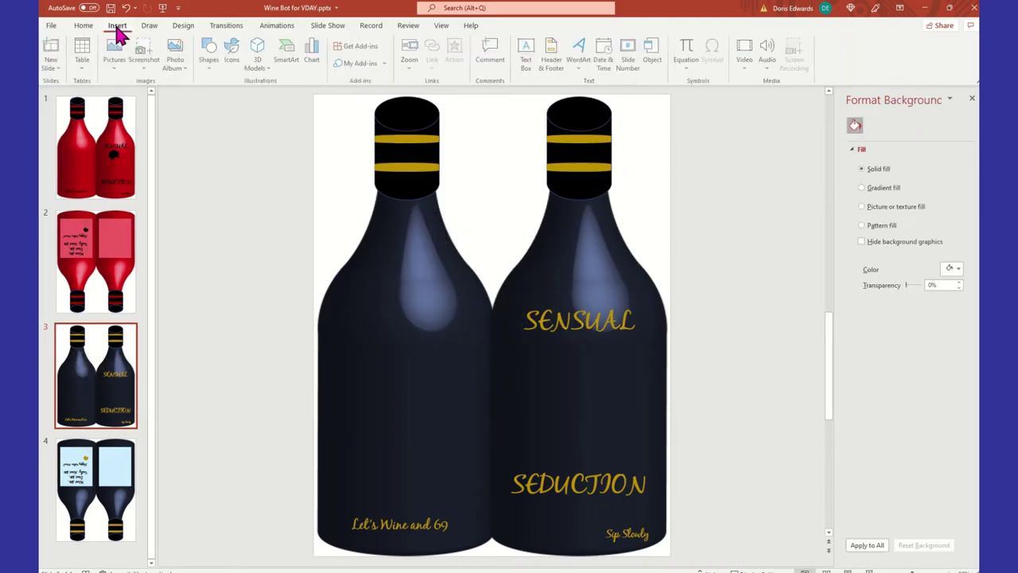
click(116, 66)
click(145, 99)
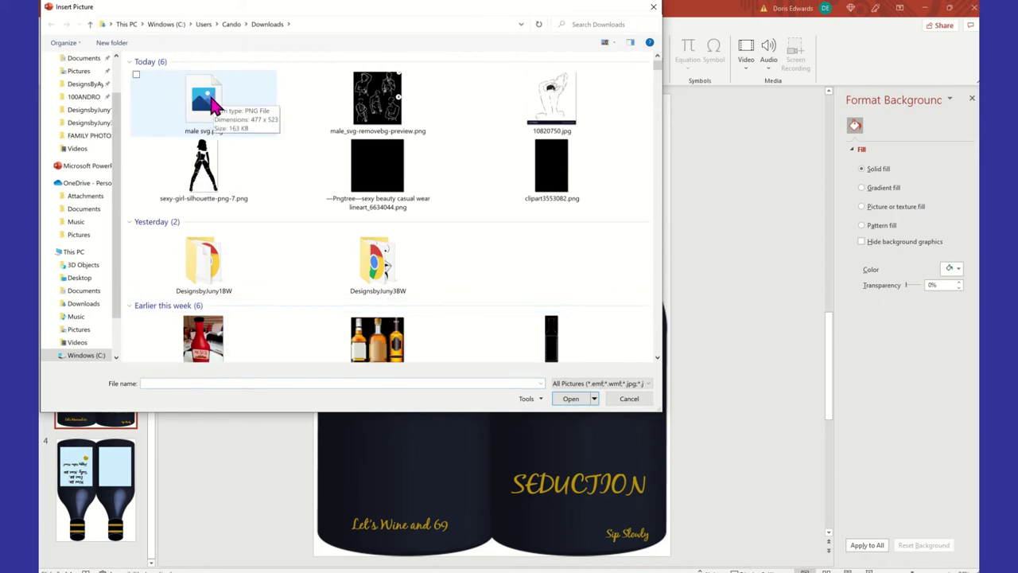
click(213, 106)
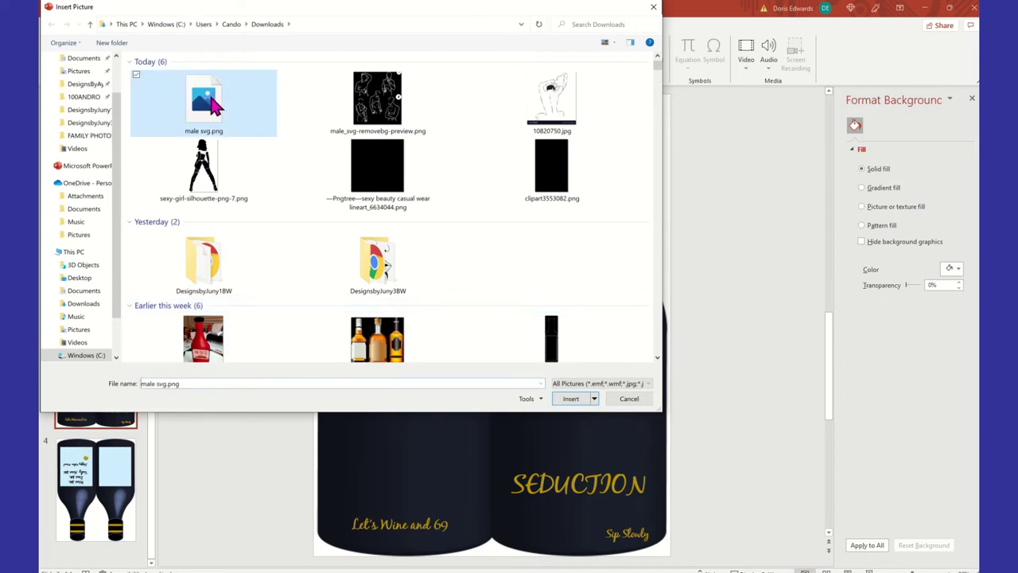
click(546, 111)
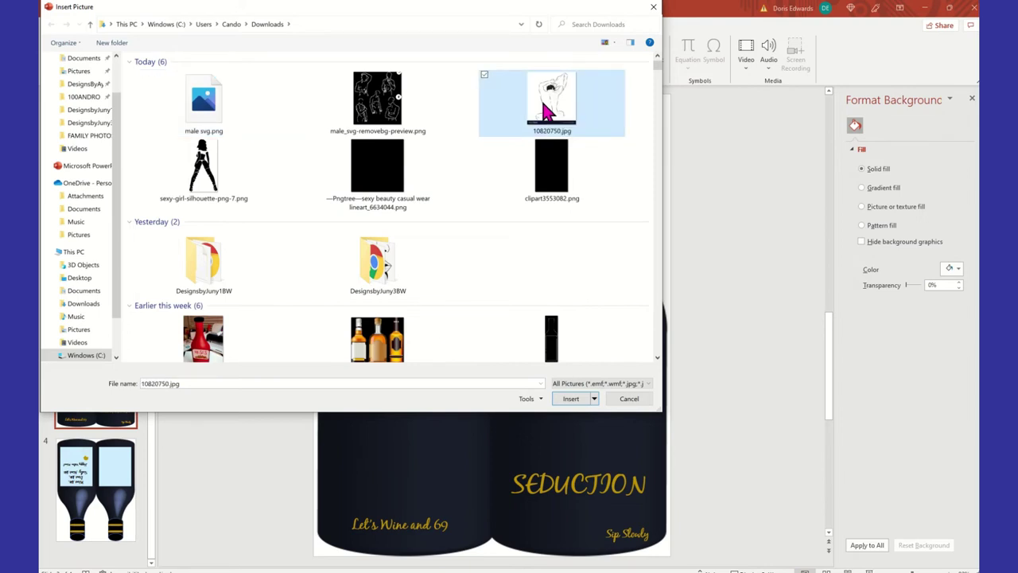
click(579, 387)
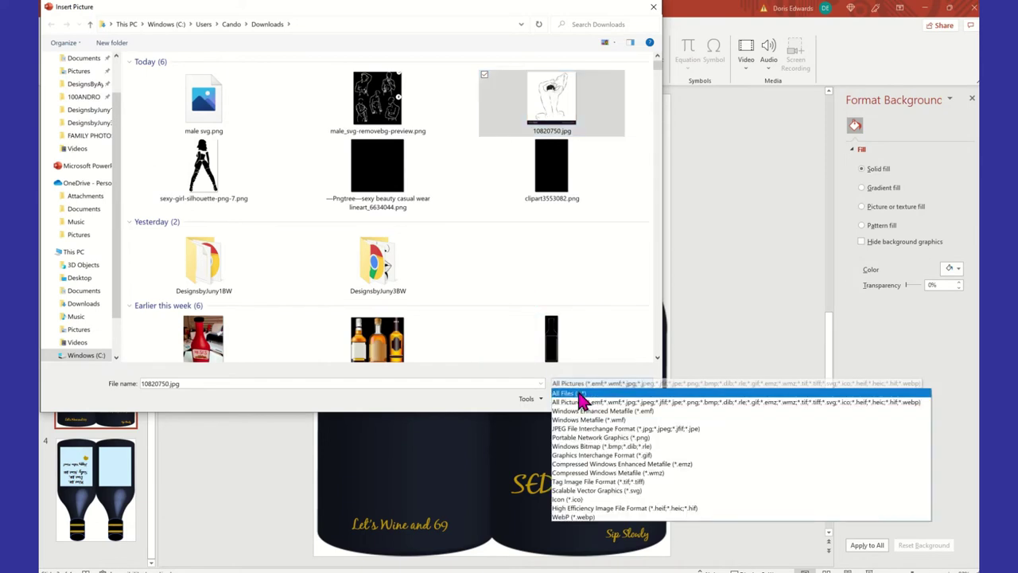
click(582, 382)
click(571, 399)
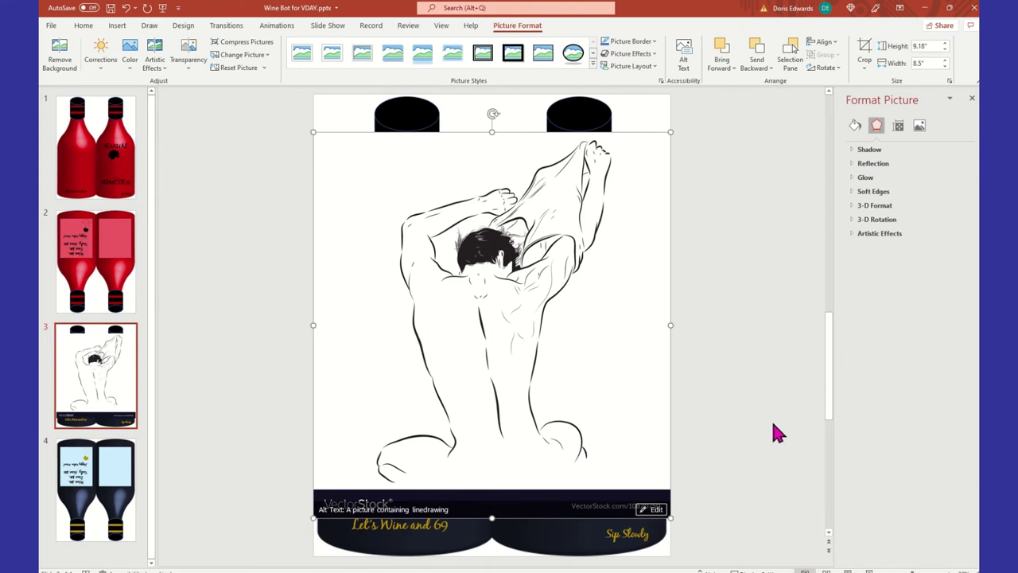
Step: Move the back-view line drawing over the right bottle and delete it from slide 3
key(Escape)
click(588, 497)
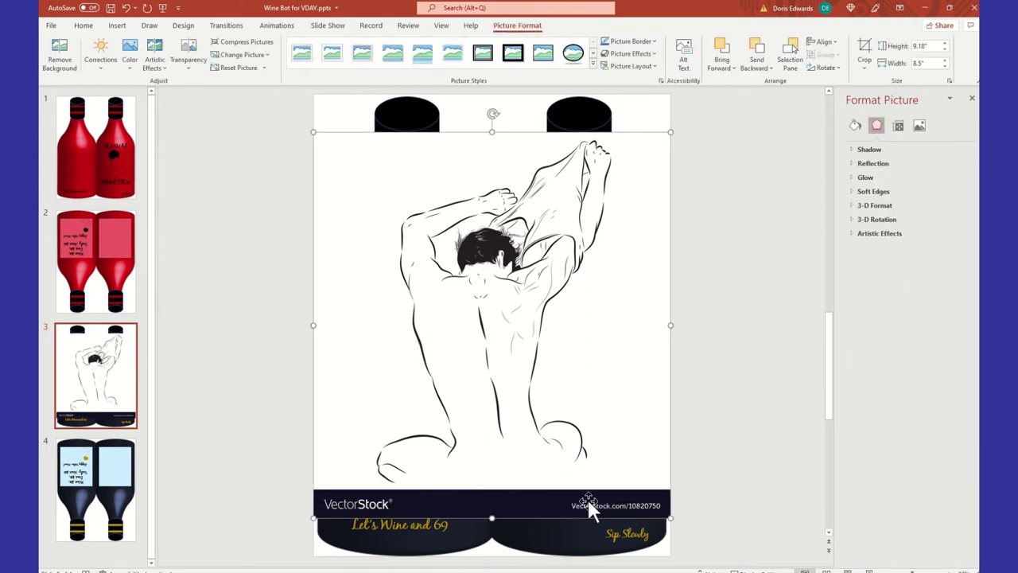
mouse_move(489, 341)
mouse_down()
mouse_move(652, 357)
mouse_move(660, 380)
mouse_up()
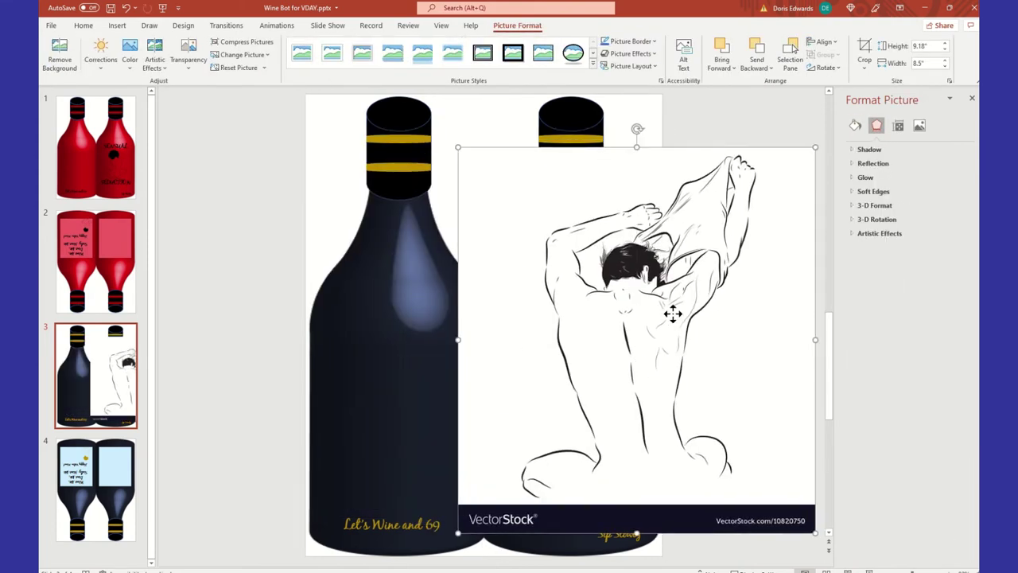
key(Delete)
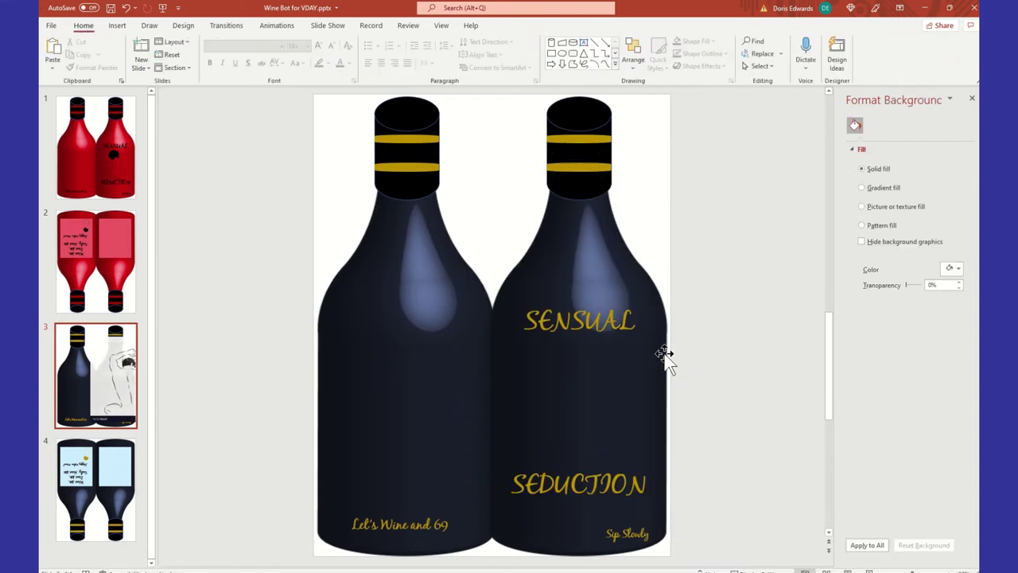
Step: Insert the graphic "7BW-01.svg" from the DesignsbyJuny3BW folder in Downloads onto slide 3
click(117, 26)
click(117, 64)
click(140, 100)
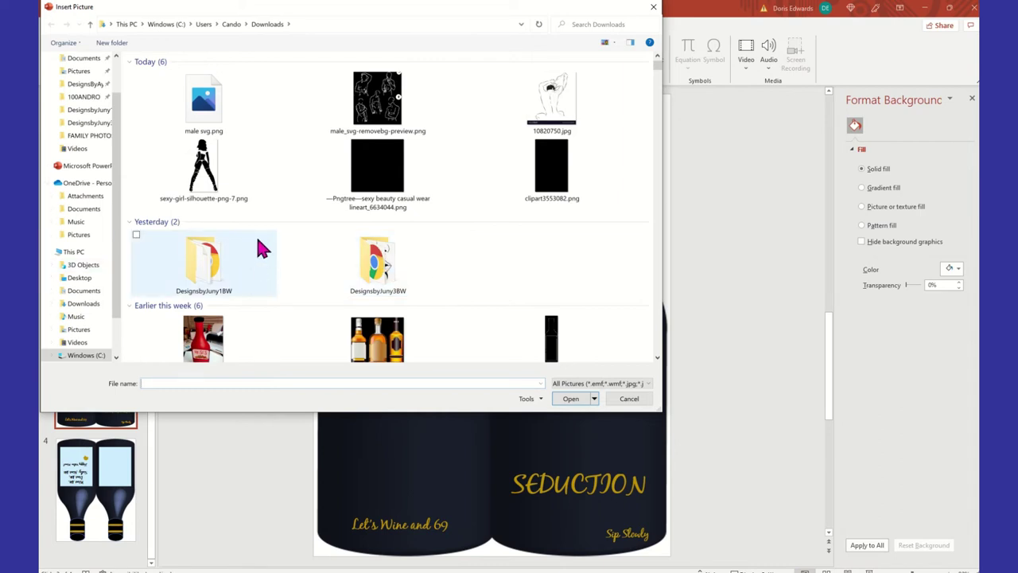
double_click(402, 264)
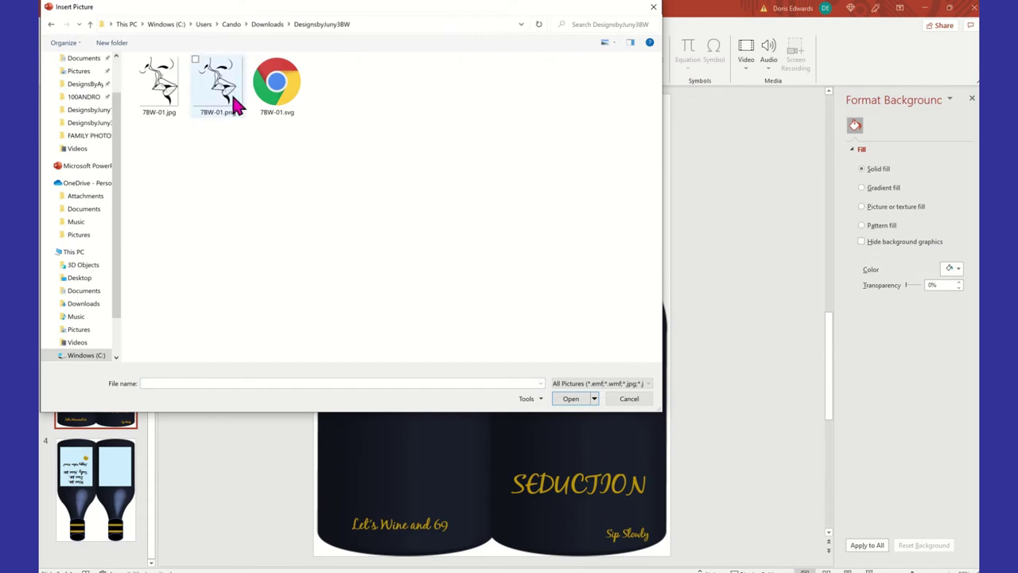
click(277, 83)
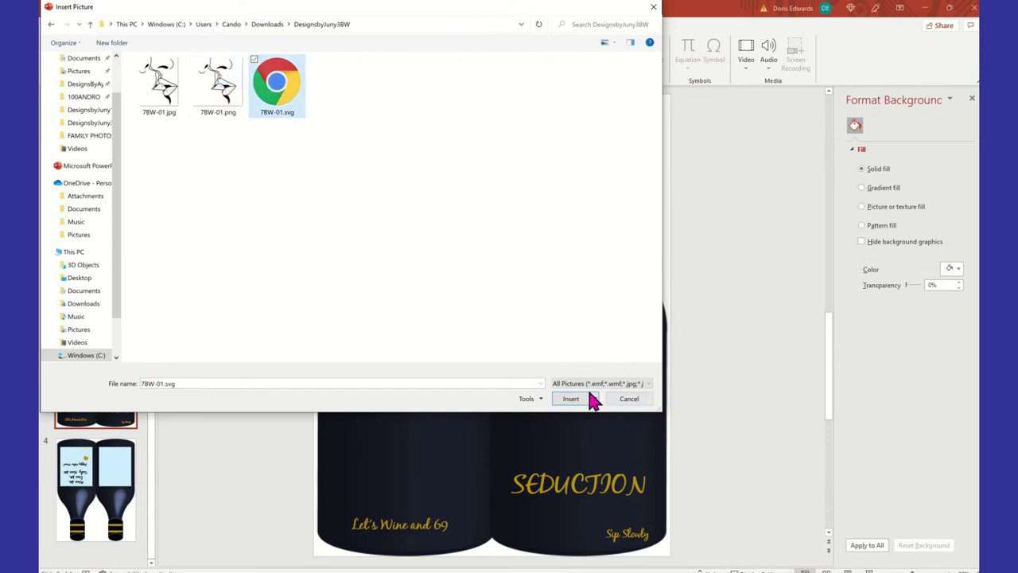
click(571, 398)
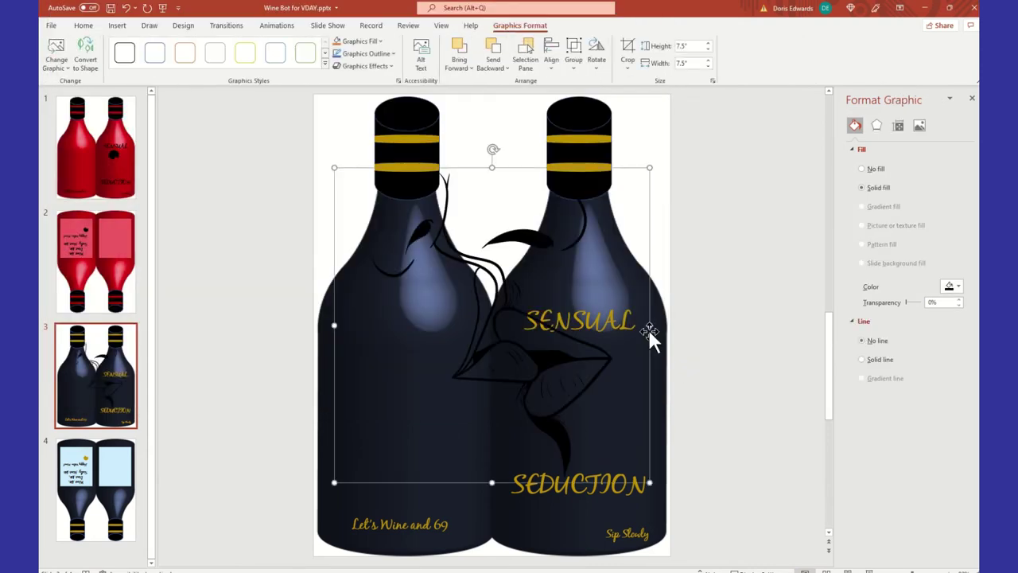
Step: Shrink the kissing-faces graphic to about 3.2" square between "SENSUAL" and "SEDUCTION" and fill it with dark gold from the theme colors
drag(336, 171, 514, 348)
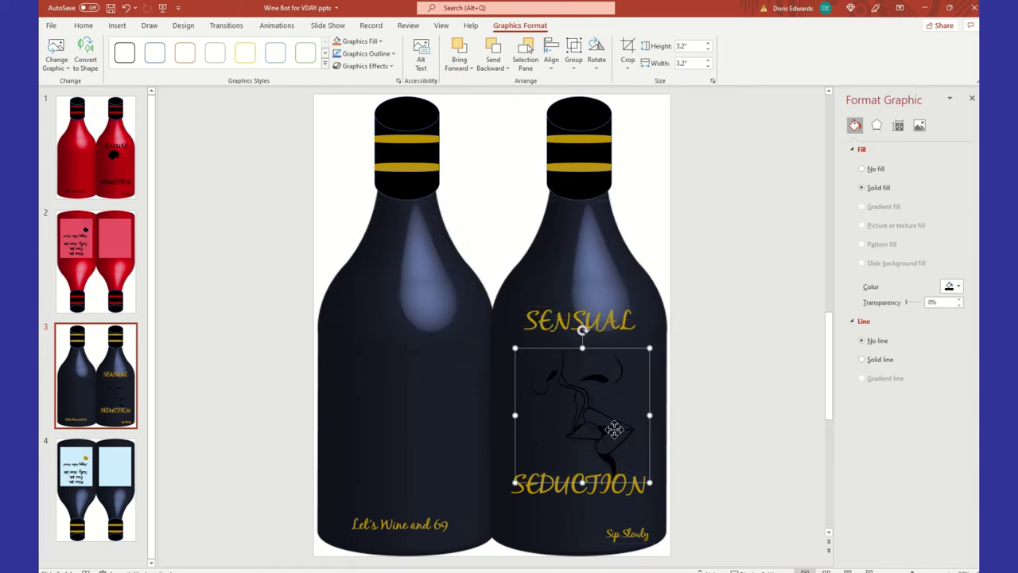
drag(614, 429, 617, 416)
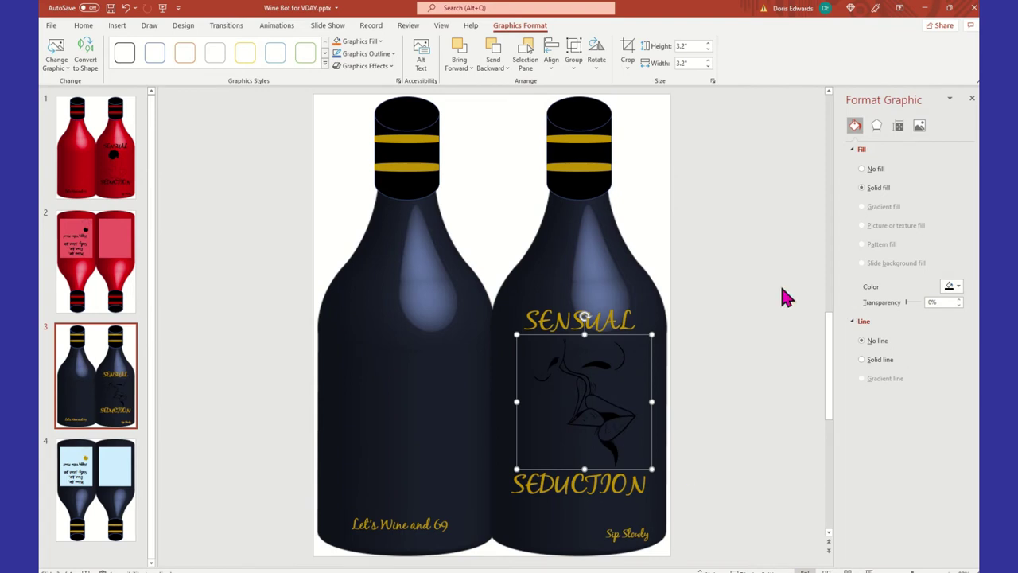
click(958, 288)
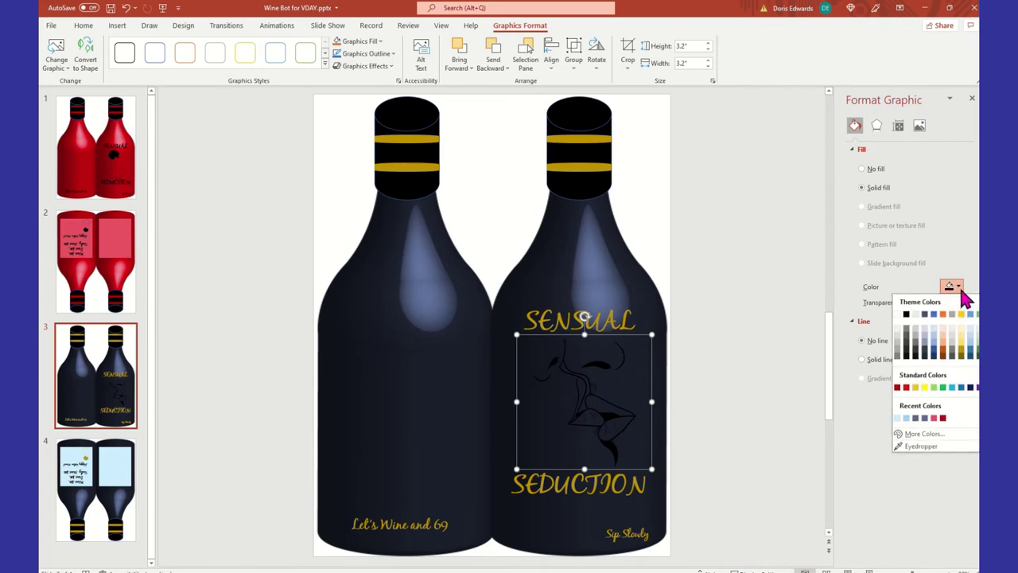
click(964, 352)
click(698, 387)
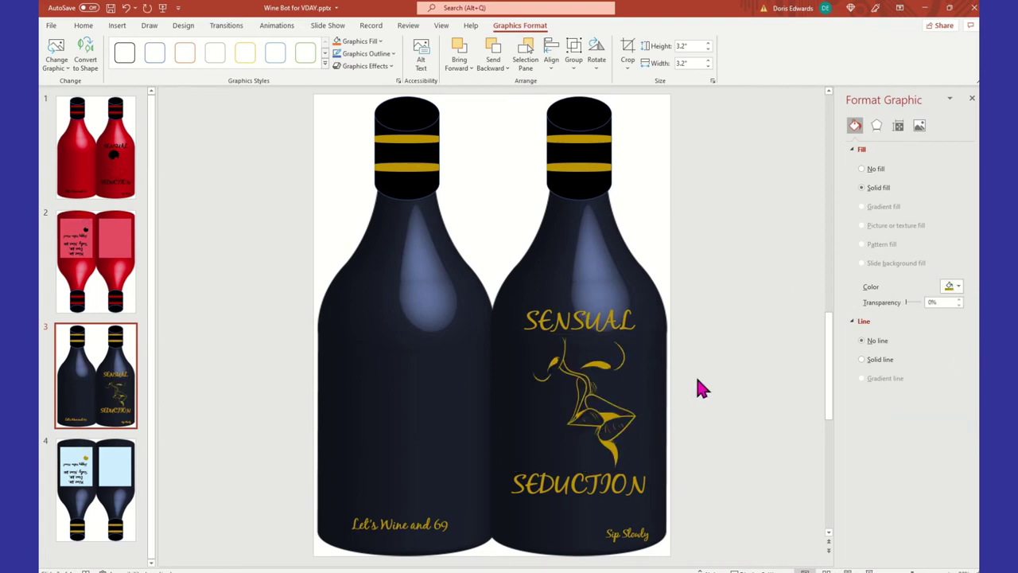
Step: Centre the gold kissing-faces graphic between "SENSUAL" and "SEDUCTION" on the right bottle of slide 3
drag(618, 402, 604, 401)
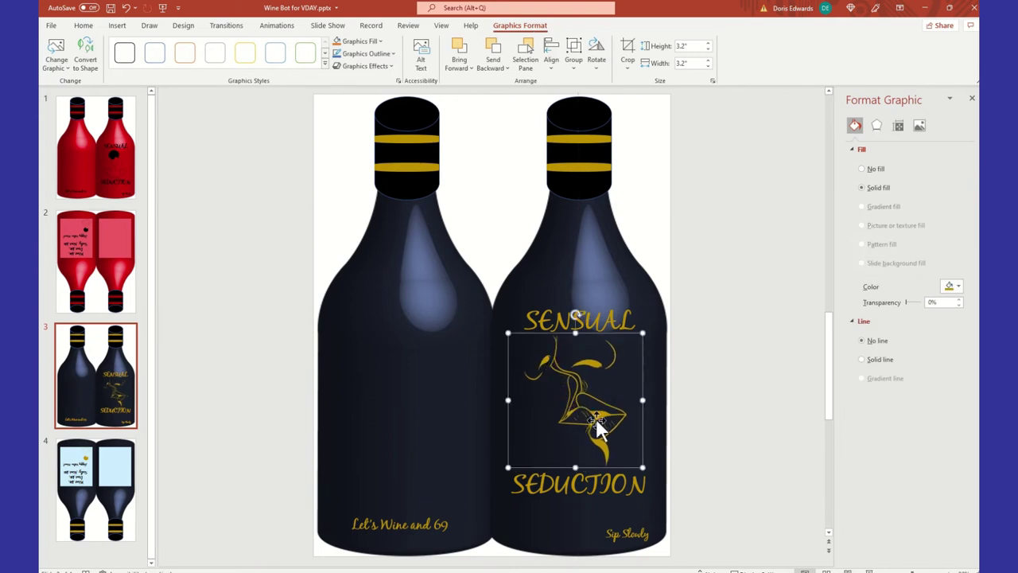
click(668, 422)
drag(588, 414, 590, 414)
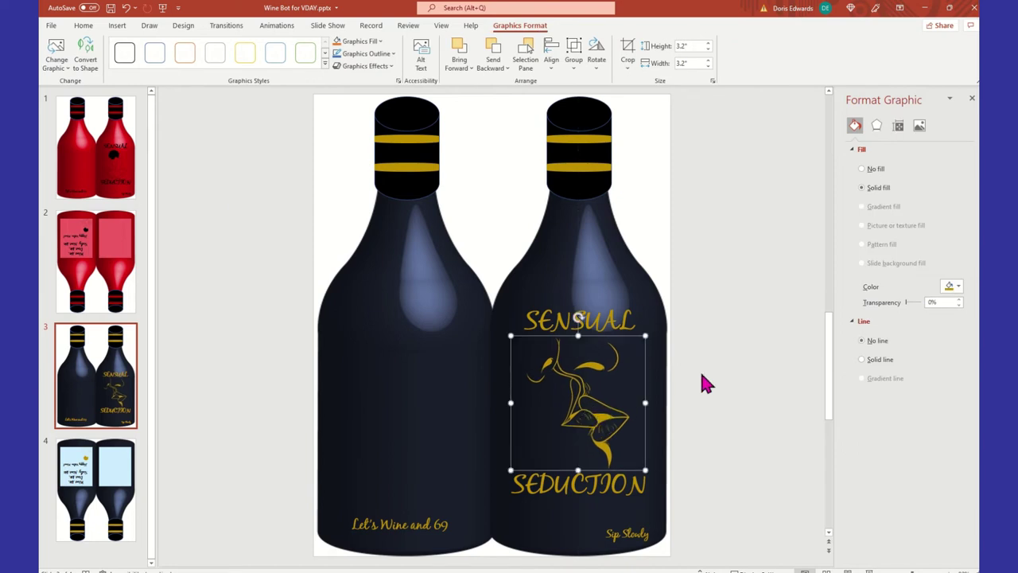
Step: Replace the back-view figure graphic on slide 4 with the file "7BW-01.svg" from the DesignsbyJuny3BW folder
click(132, 485)
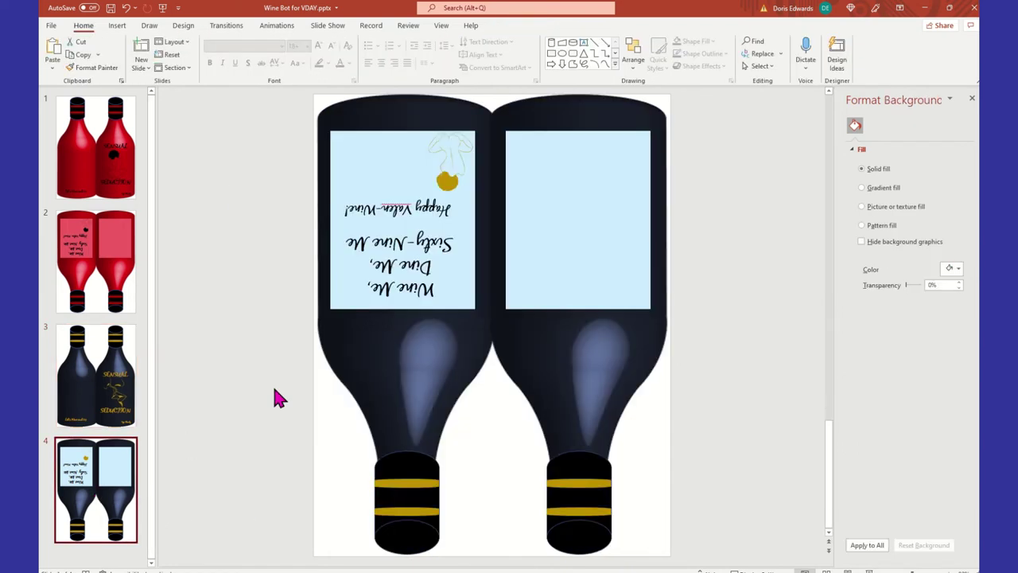
click(451, 156)
click(453, 159)
right_click(455, 159)
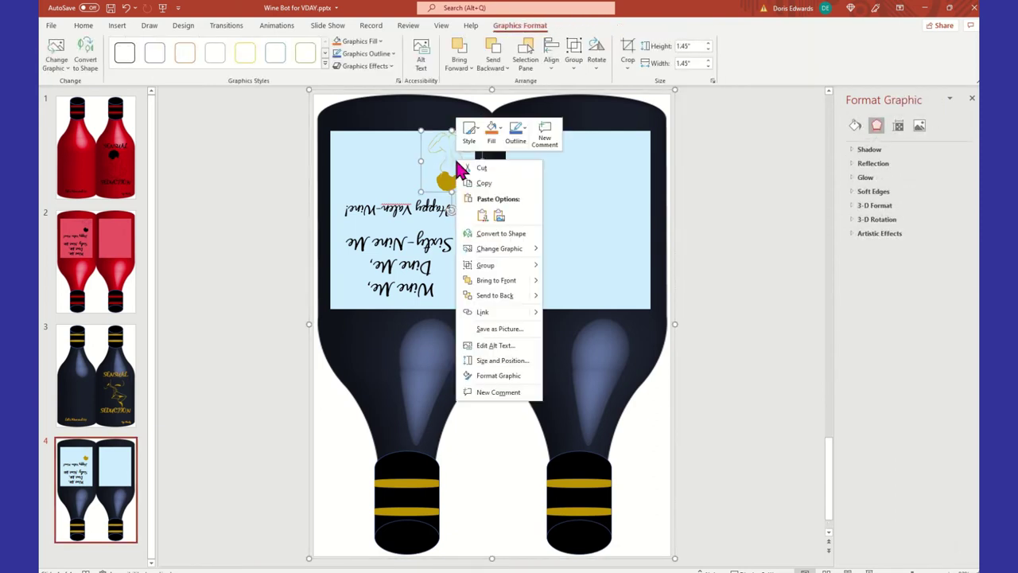
mouse_move(505, 248)
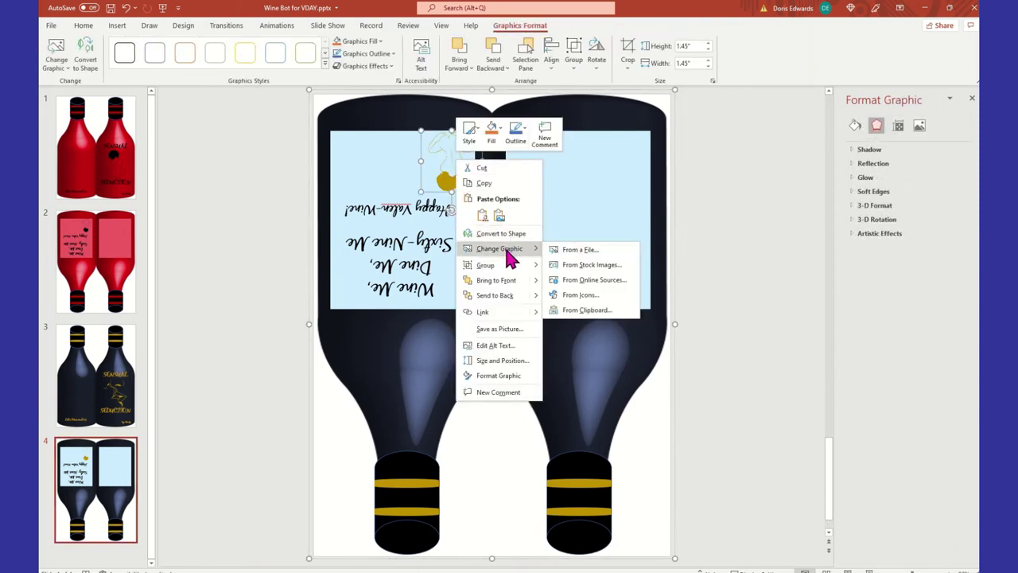
click(573, 250)
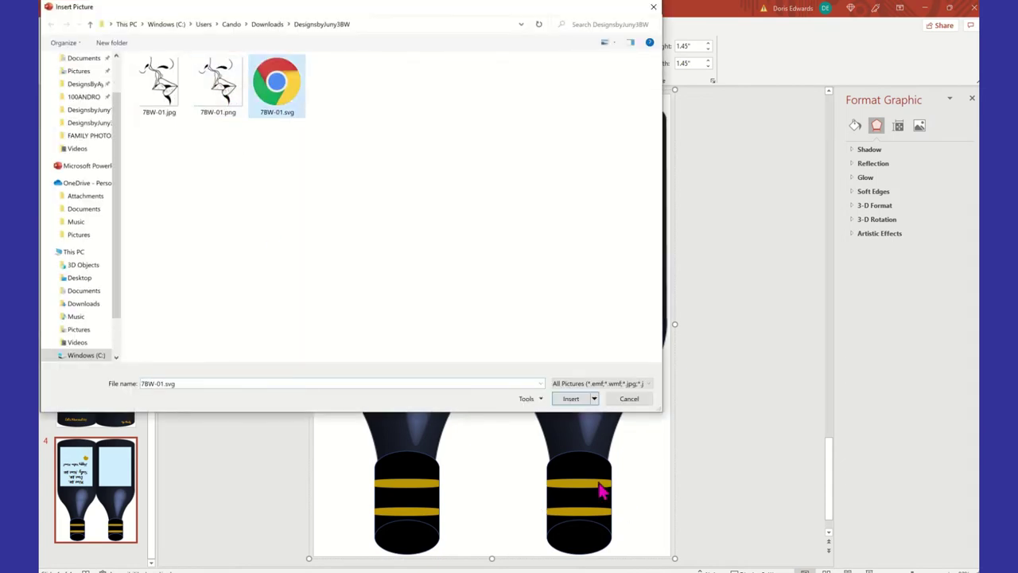
click(571, 398)
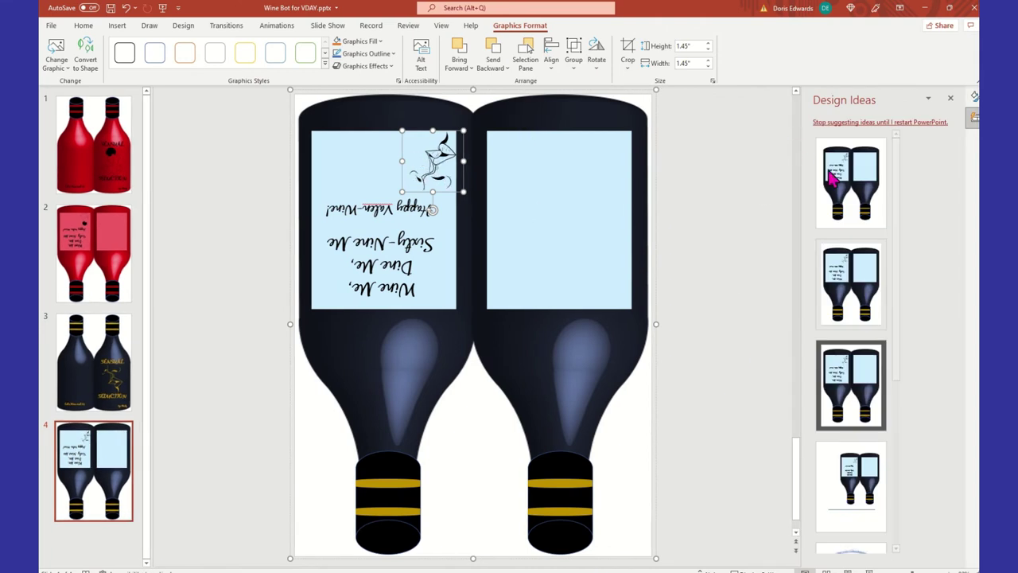
click(950, 98)
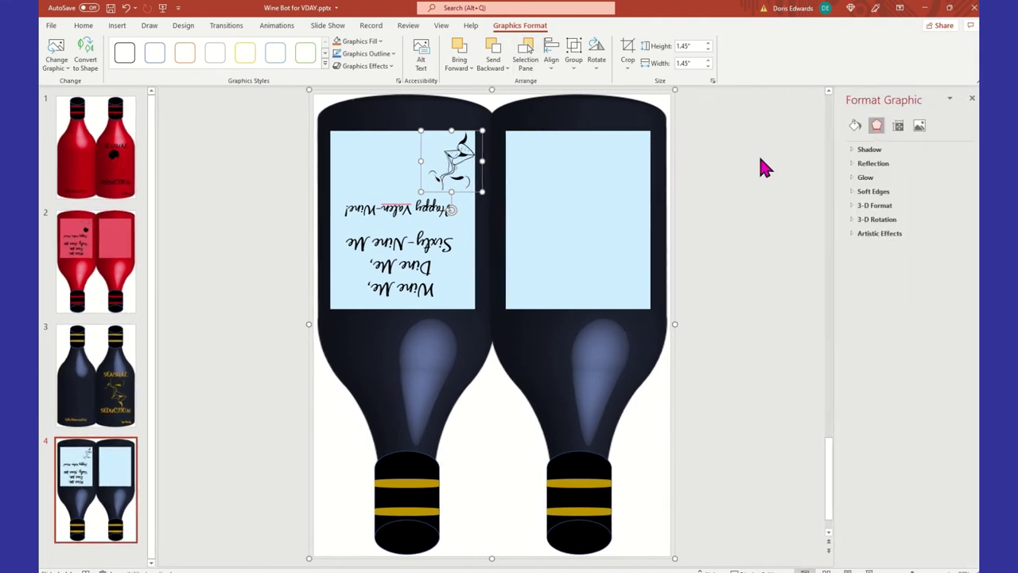
Step: Fill the kissing-faces graphic on slide 4 with dark gold from the theme colors
click(855, 125)
click(959, 268)
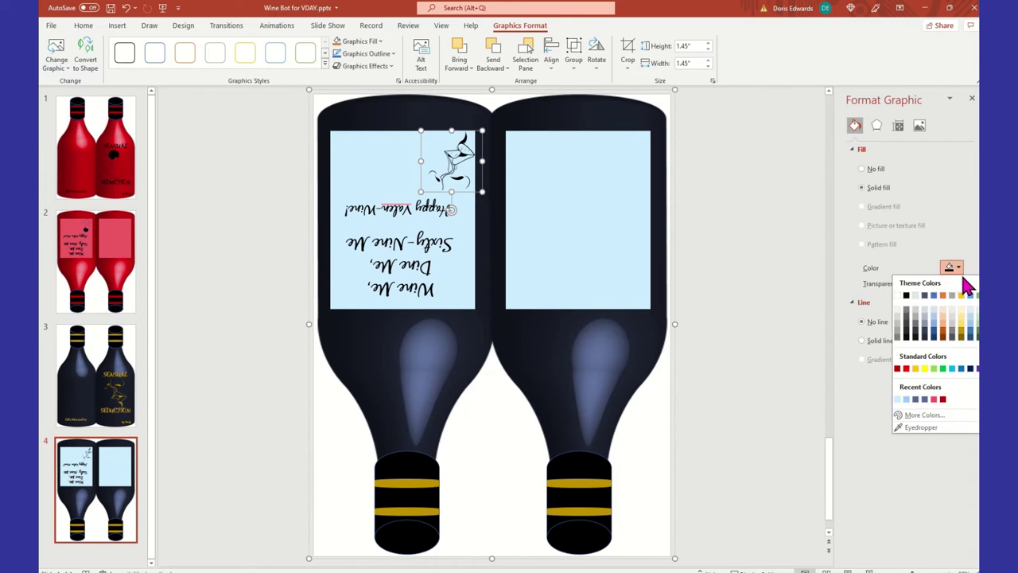
click(960, 334)
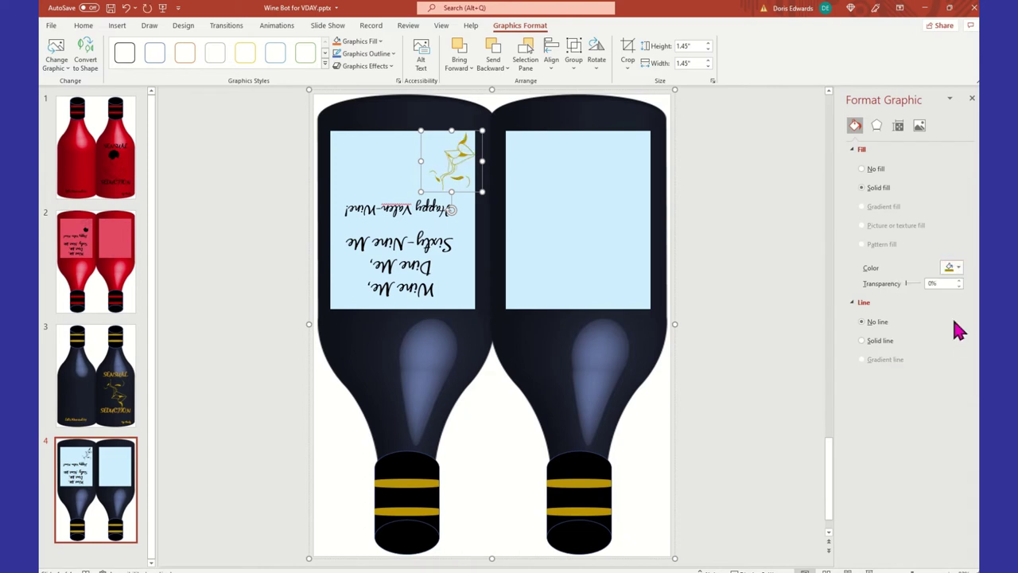
click(815, 307)
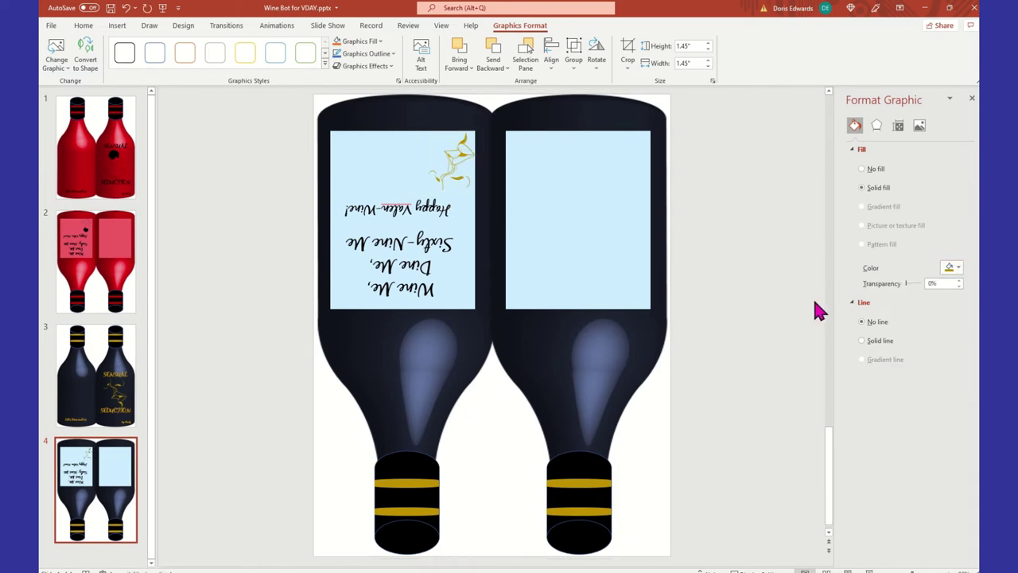
Step: Recolor the "Happy Valen-Wine!" text and the "Wine Me, Dine Me, Sixty-Nine Me" text on slide 4 dark gold
click(354, 225)
click(343, 208)
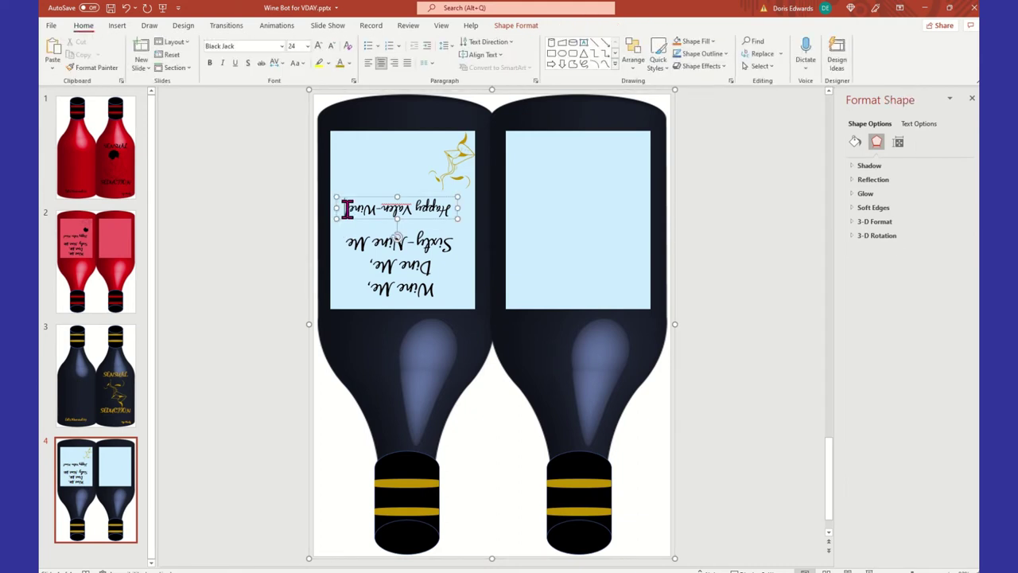
drag(346, 209, 455, 208)
click(339, 65)
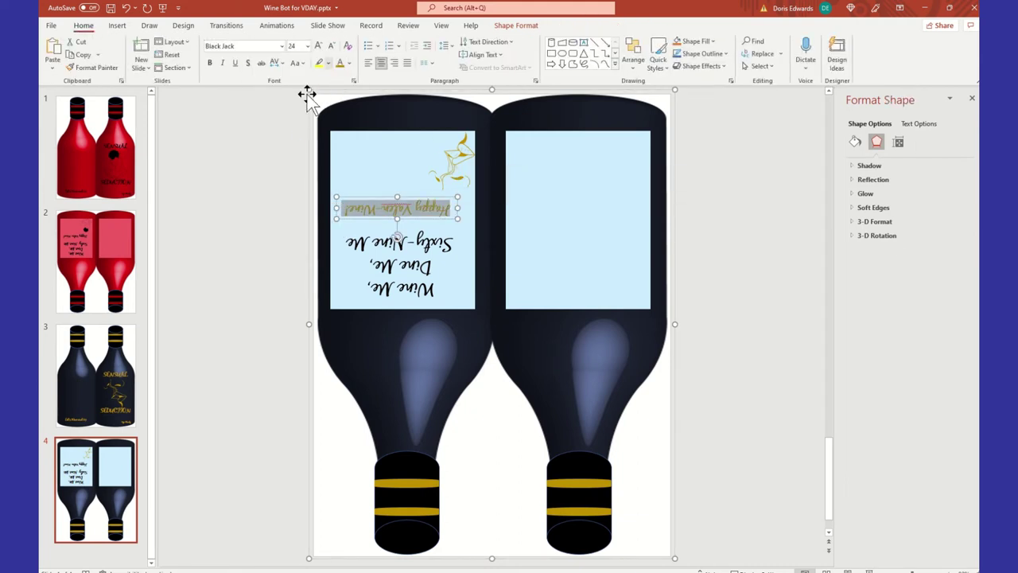
click(351, 241)
drag(351, 241, 431, 291)
click(339, 65)
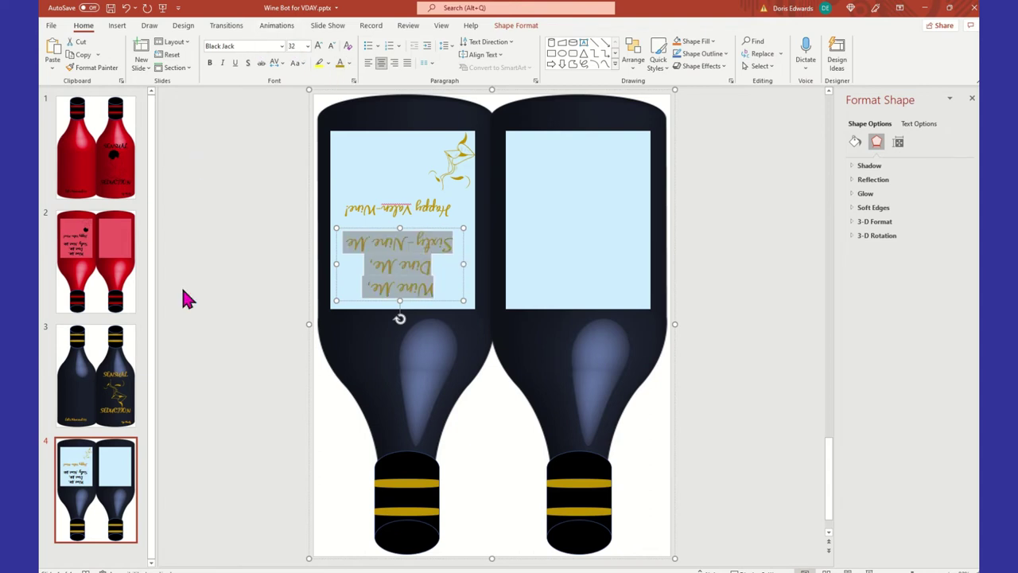
click(238, 366)
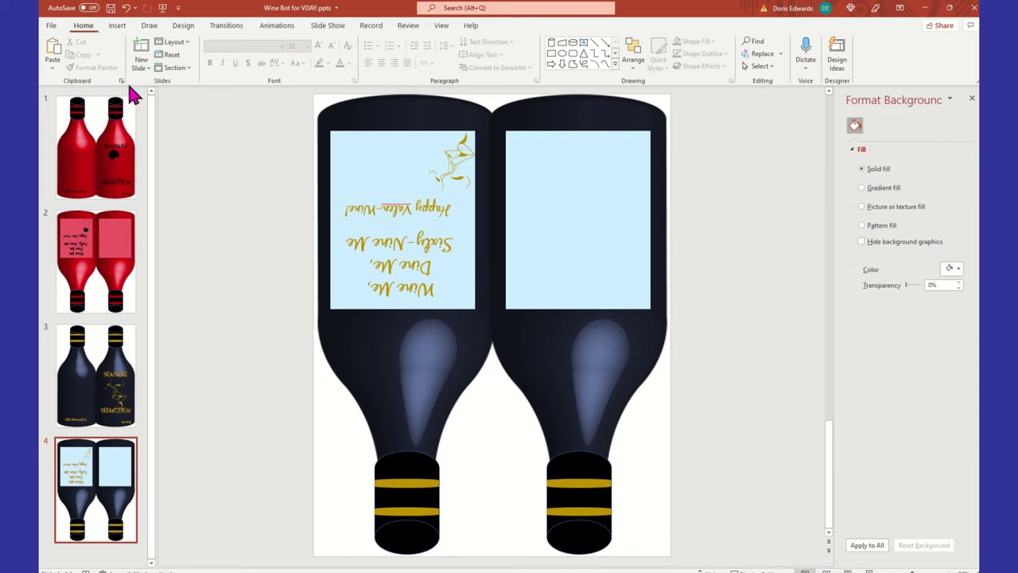
Step: Return to slide 1, save the presentation and close the background formatting options
click(101, 126)
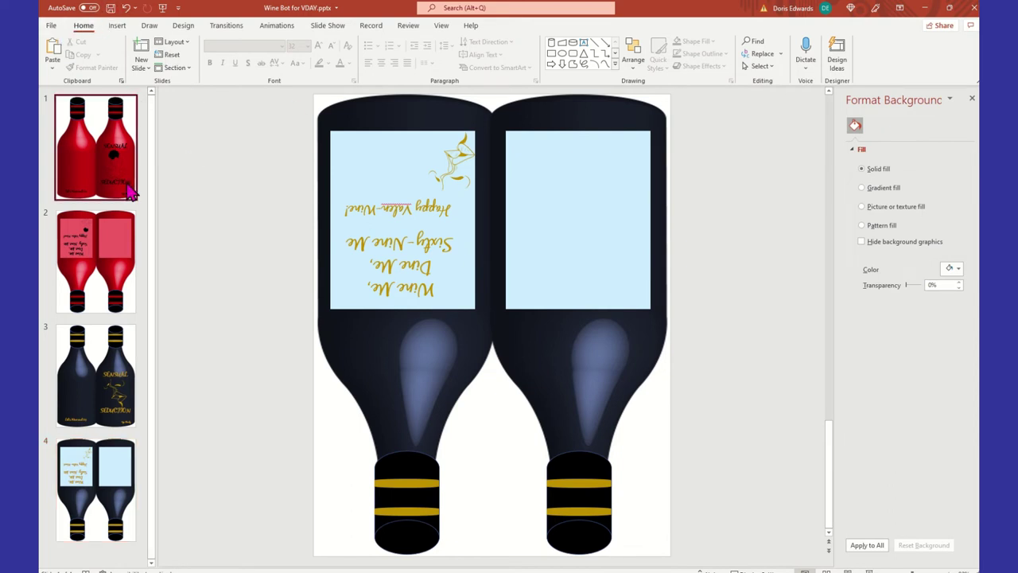
click(52, 29)
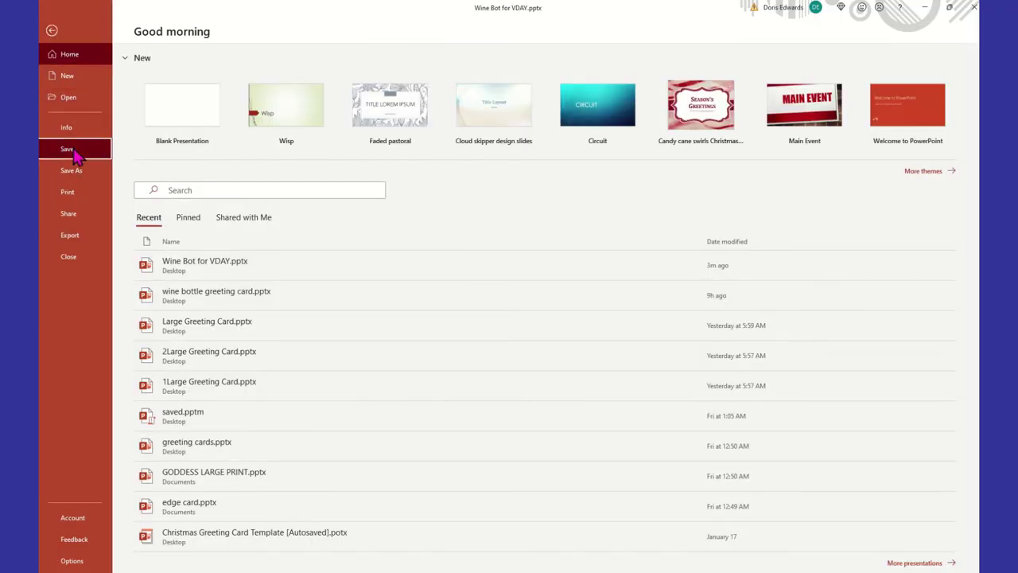
click(70, 150)
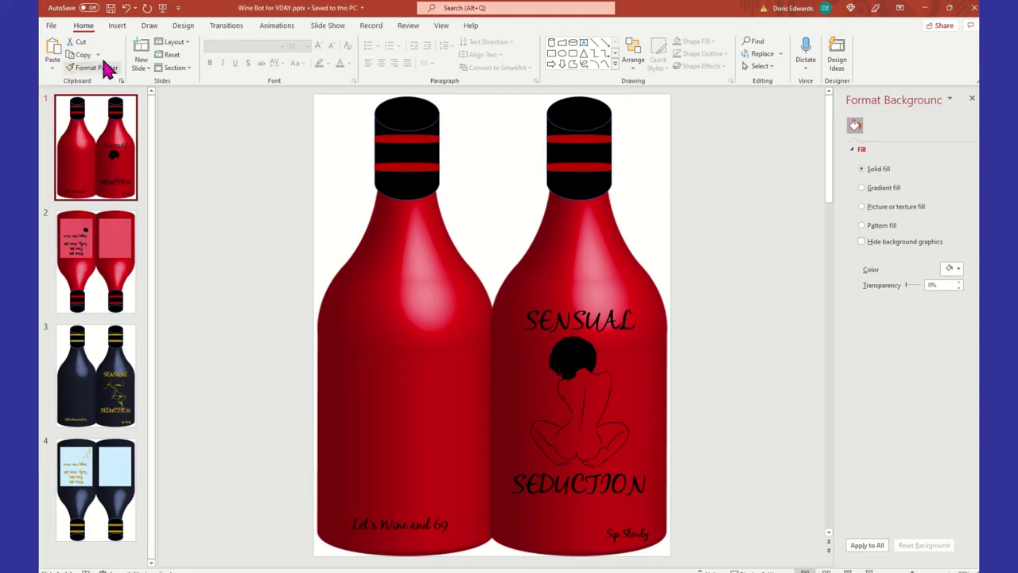
click(972, 101)
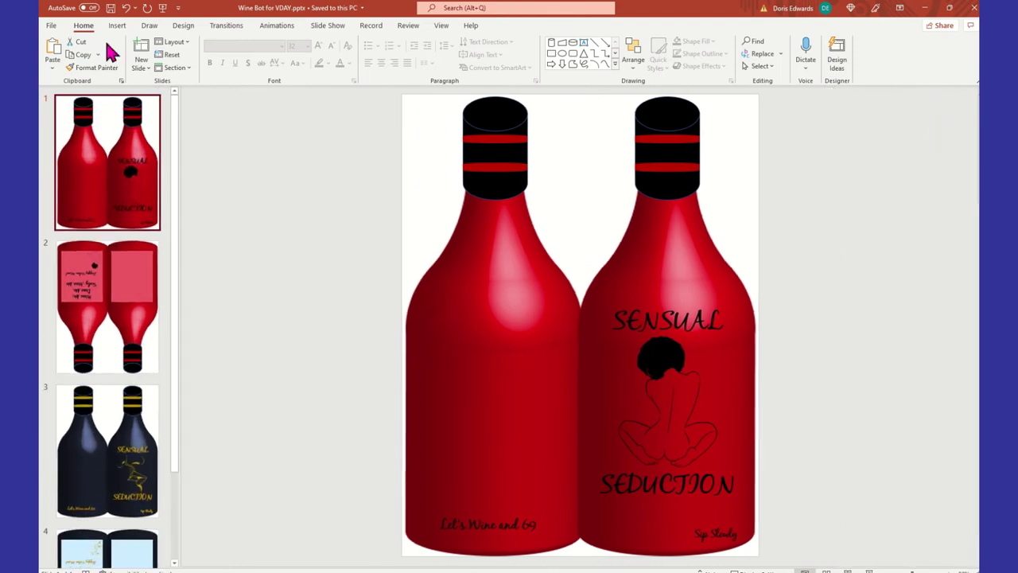
Step: Set the print range to the current slide for slide 1 and check the properties of the WF-7720 Series printer
click(51, 26)
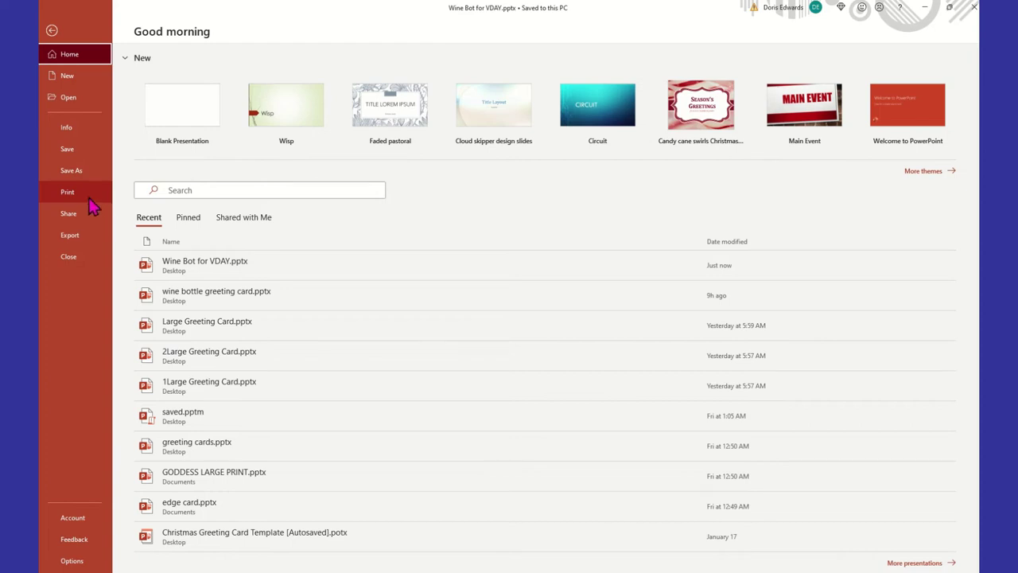
click(91, 200)
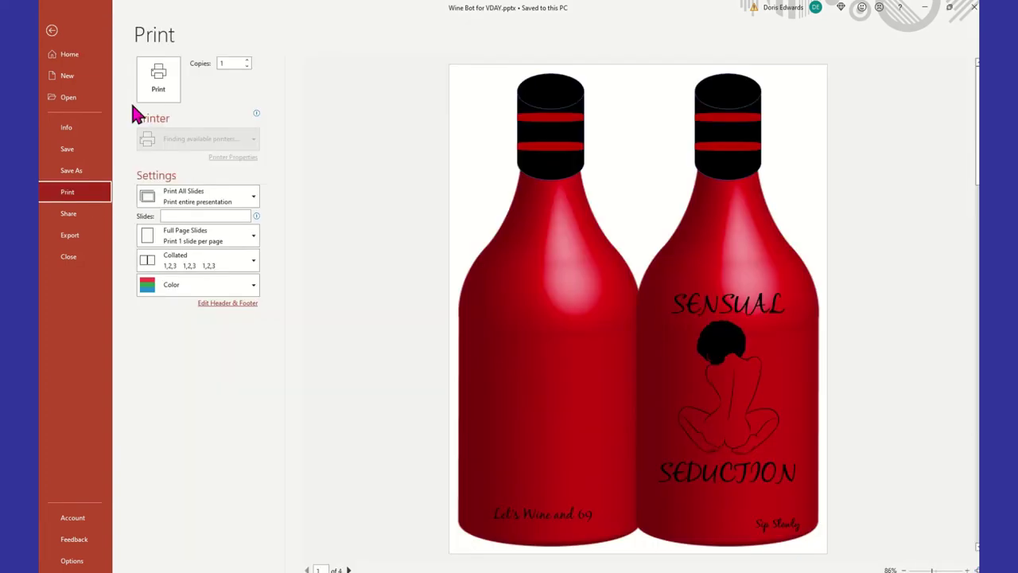
click(253, 198)
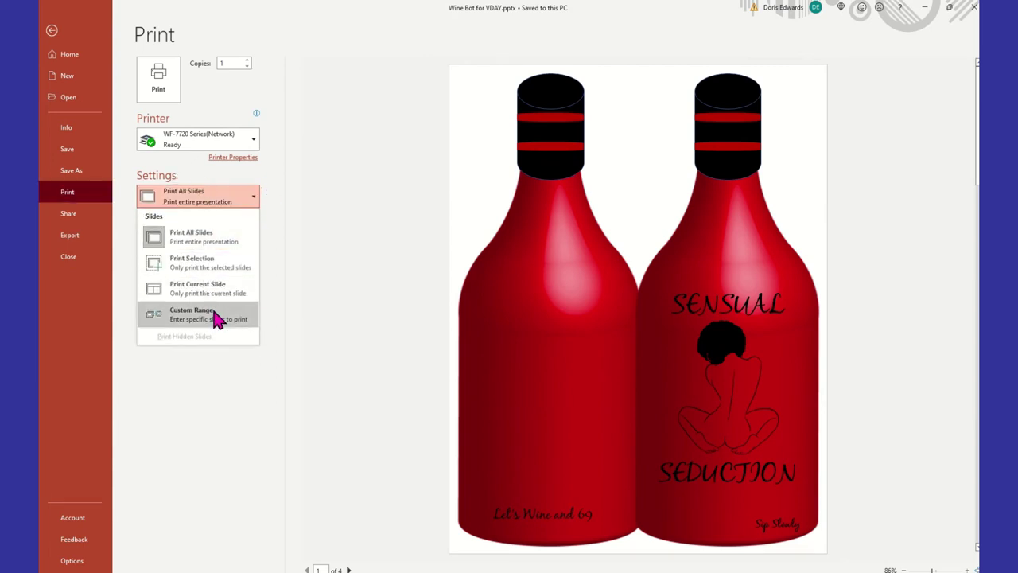
click(229, 291)
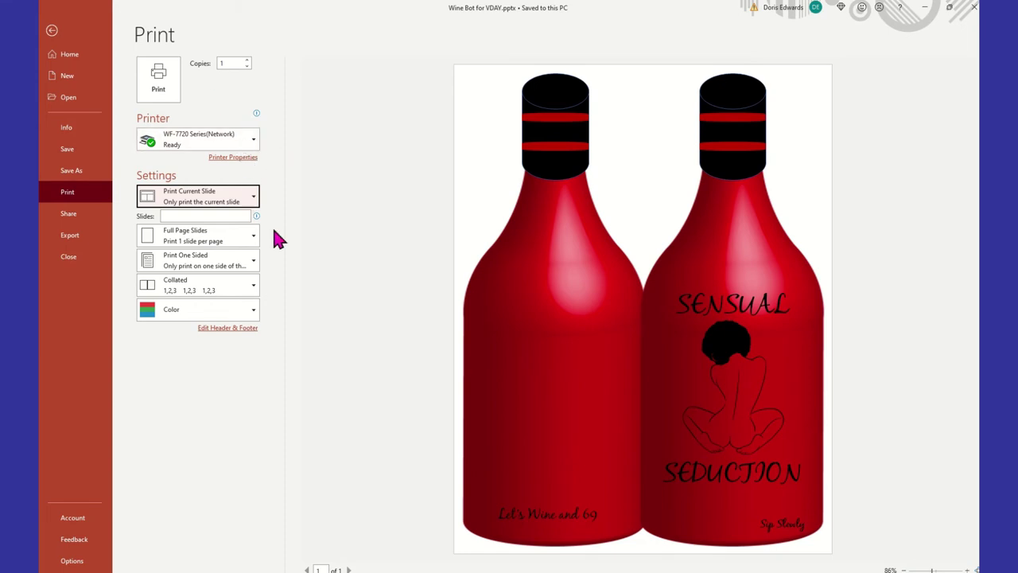
click(237, 160)
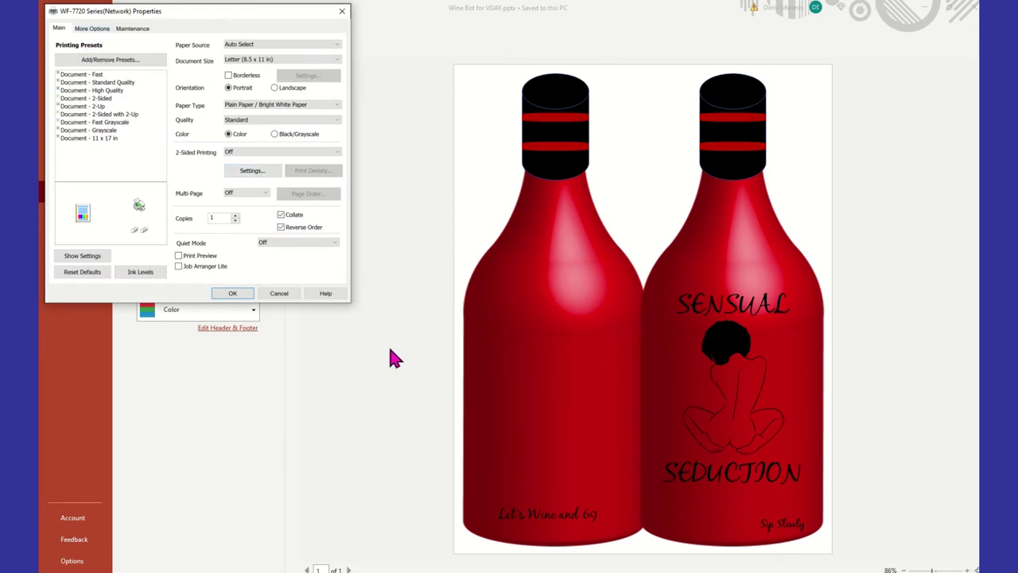
click(279, 294)
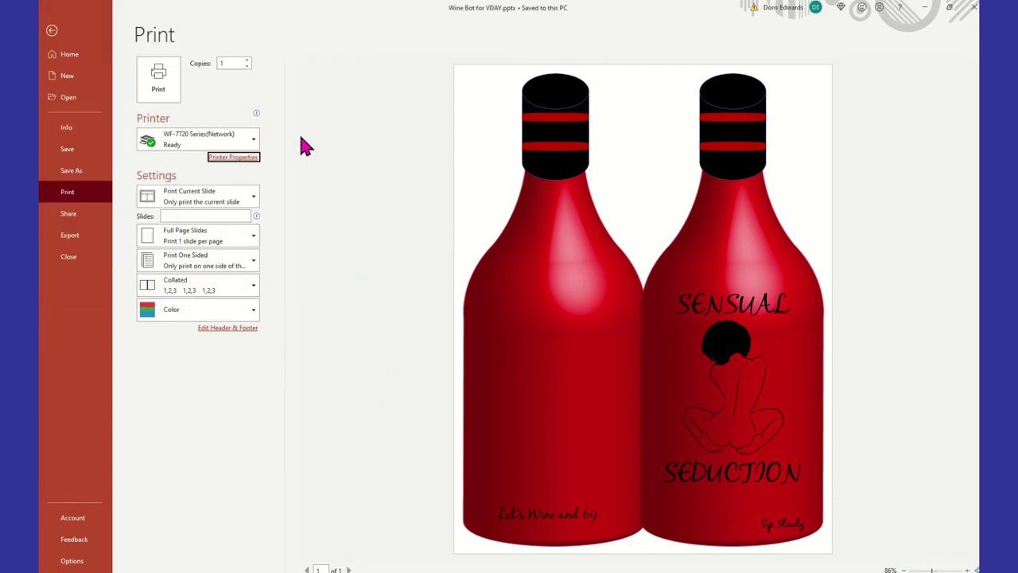
Step: Switch to the HP OfficeJet Pro 7740 series printer, review its paper and quality properties, and accept them
click(251, 145)
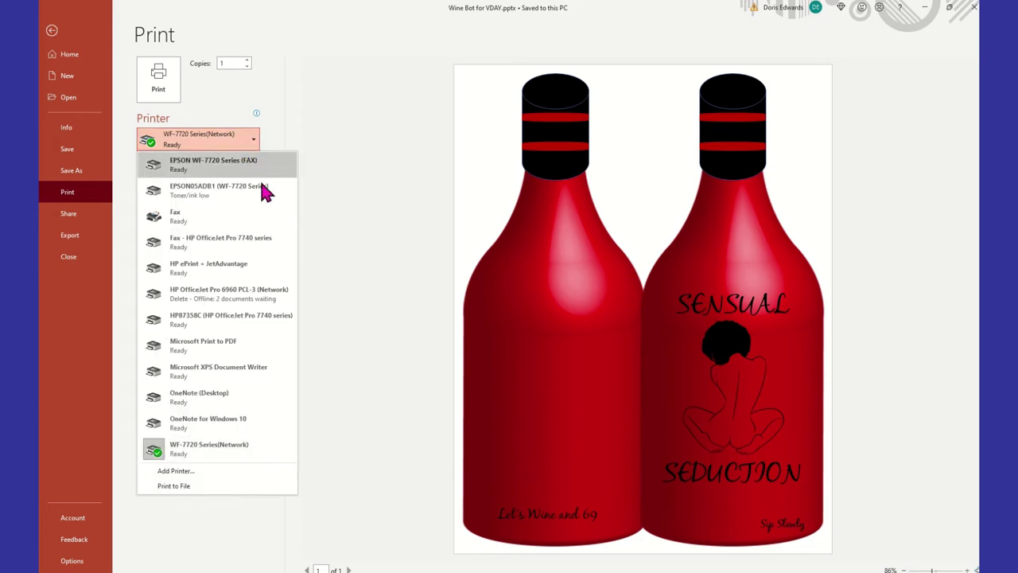
click(265, 319)
click(250, 161)
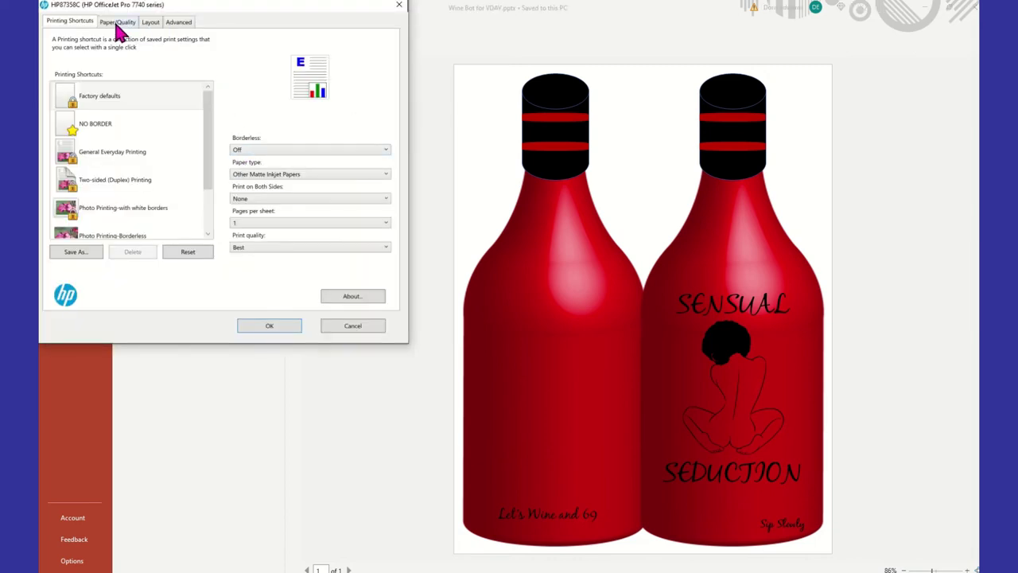
click(118, 24)
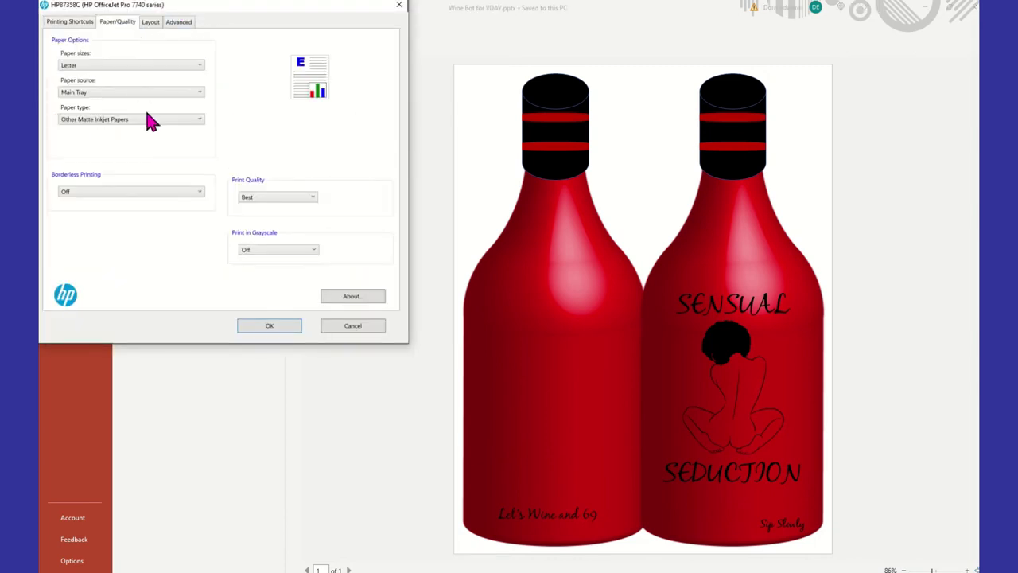
click(85, 94)
click(84, 118)
click(70, 24)
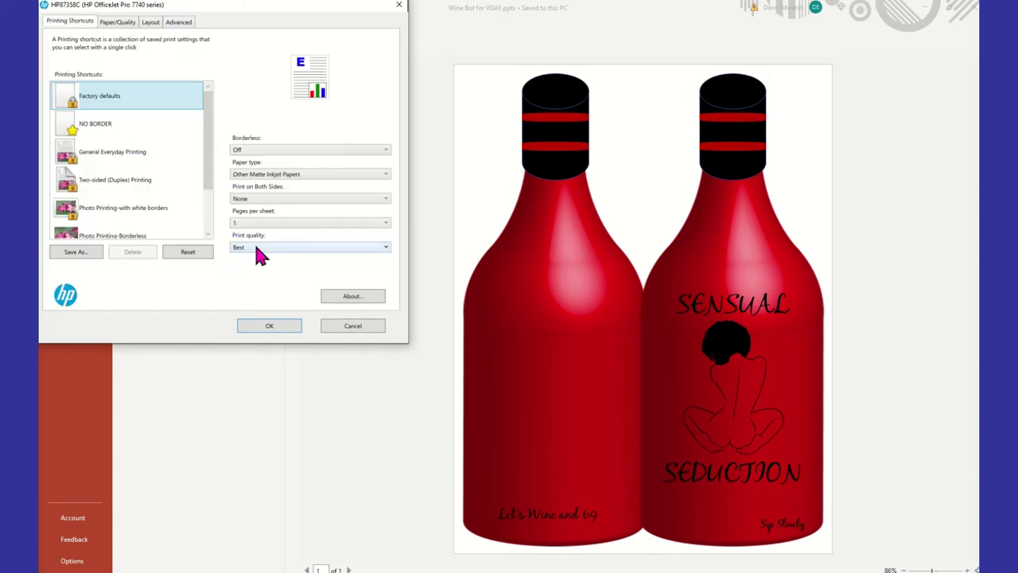
click(261, 325)
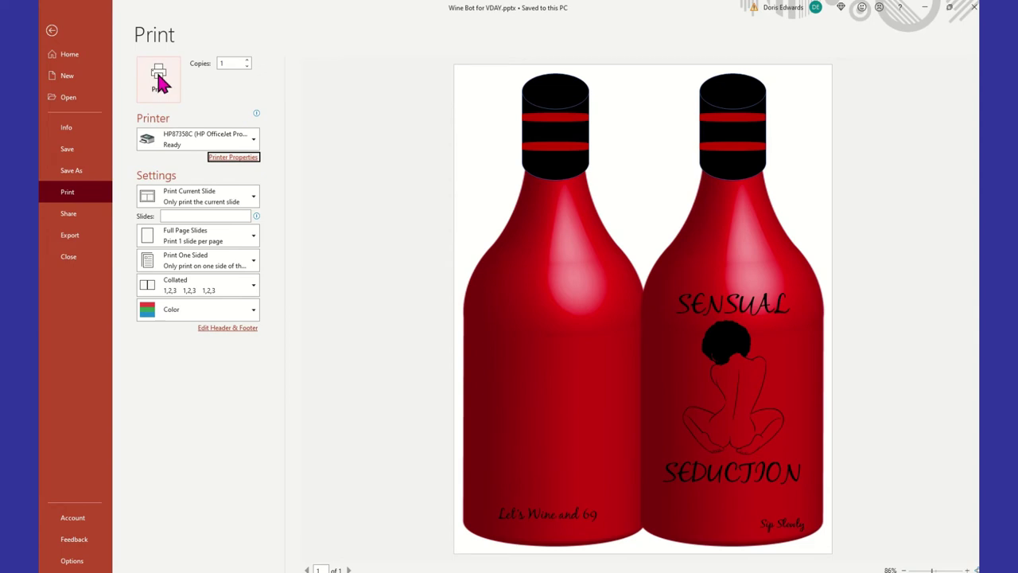
Step: Check the print preview and settings for slide 2, and return to slide 1
click(51, 30)
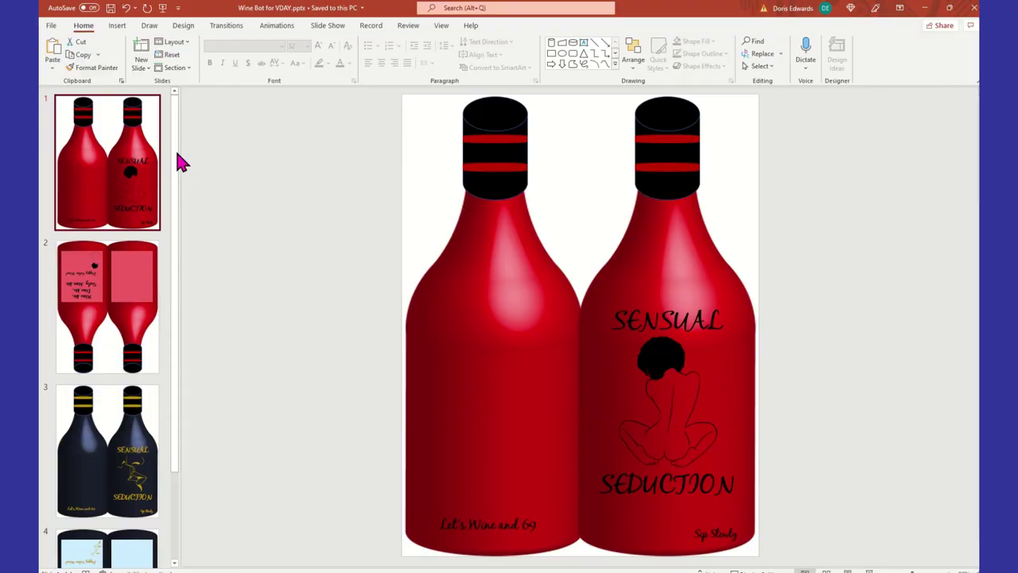
click(133, 280)
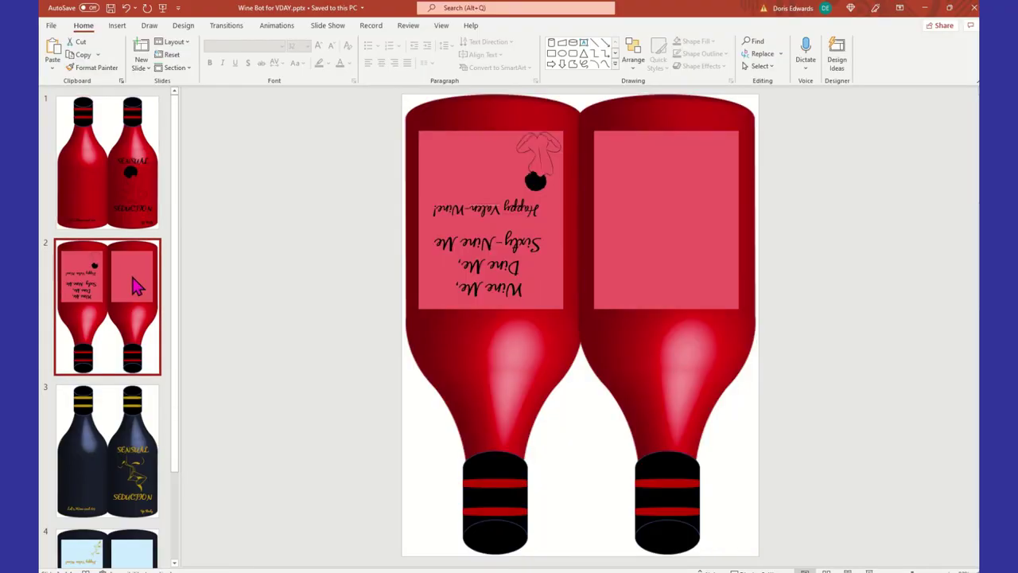
click(50, 25)
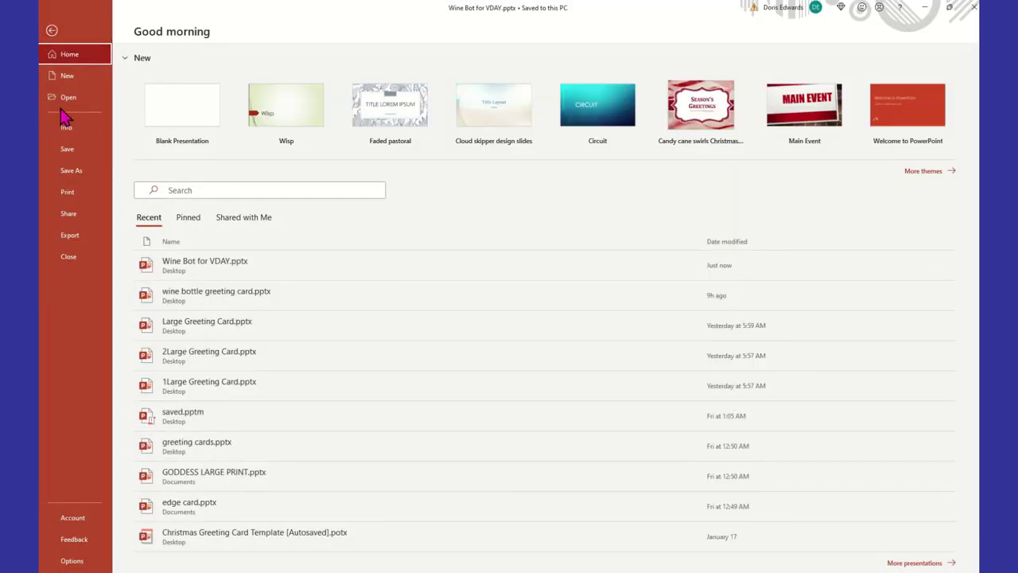
click(88, 197)
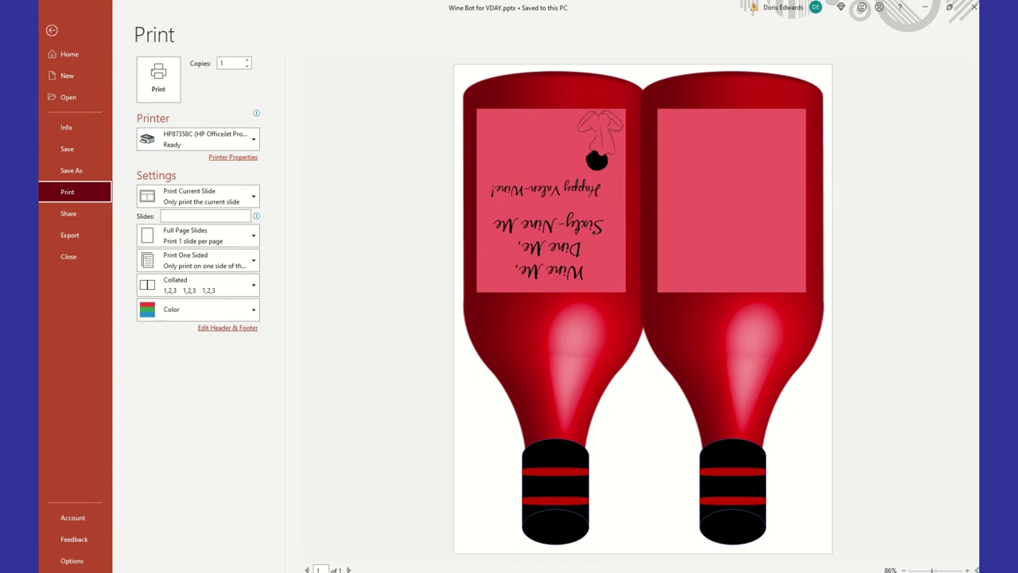
click(52, 30)
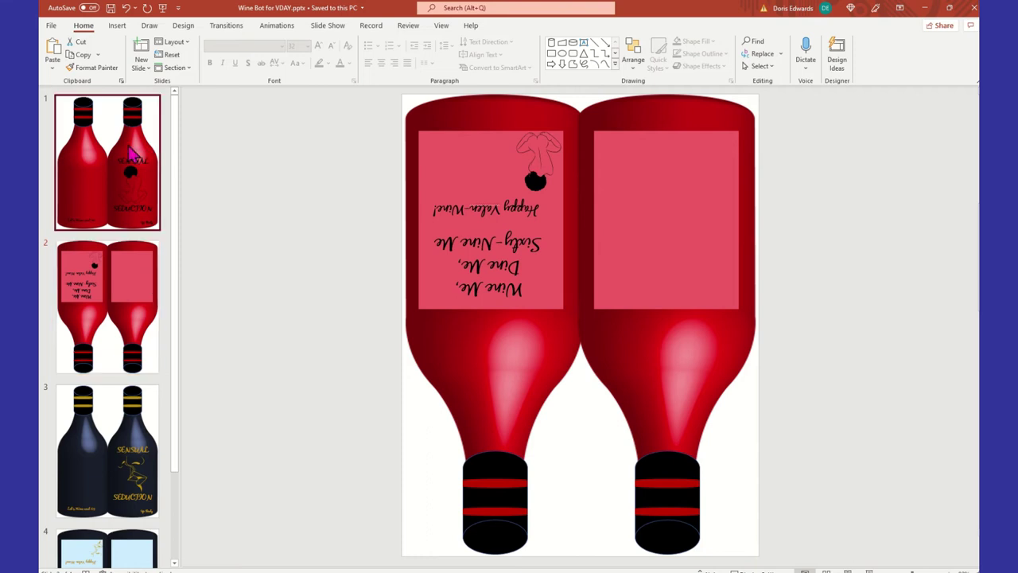
click(112, 183)
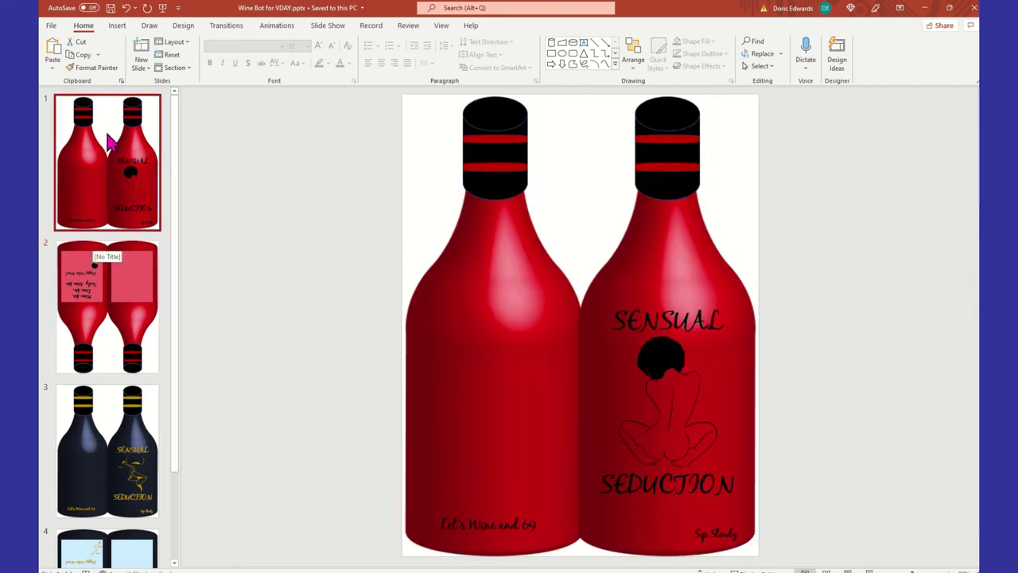